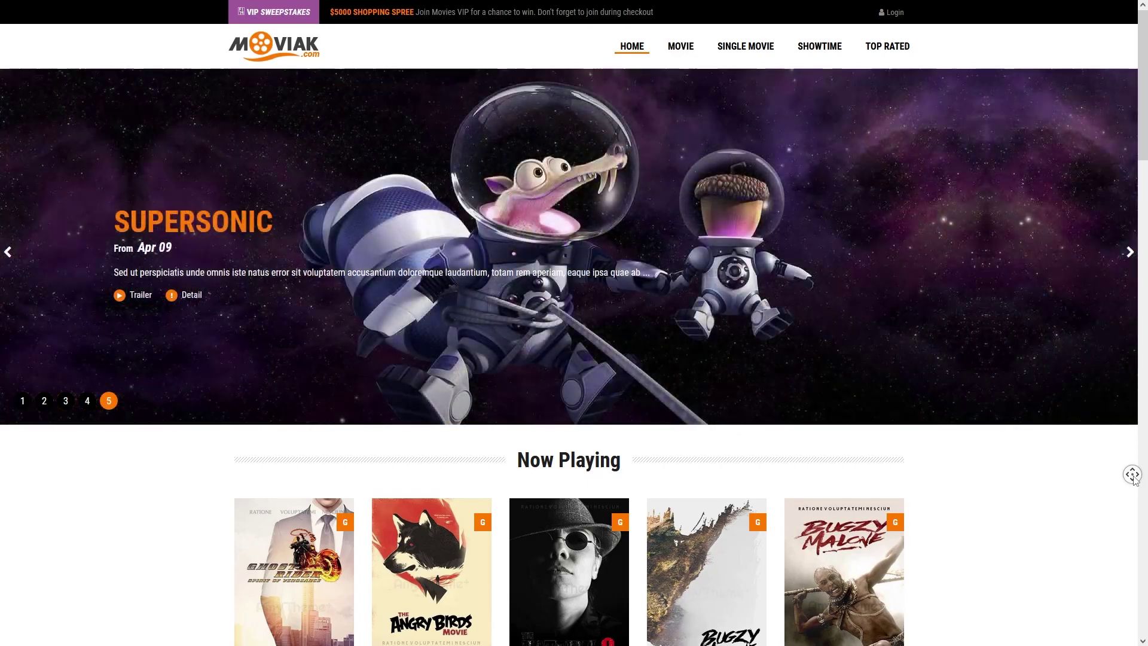
scroll(1134, 484, down, 2)
scroll(1136, 494, down, 8)
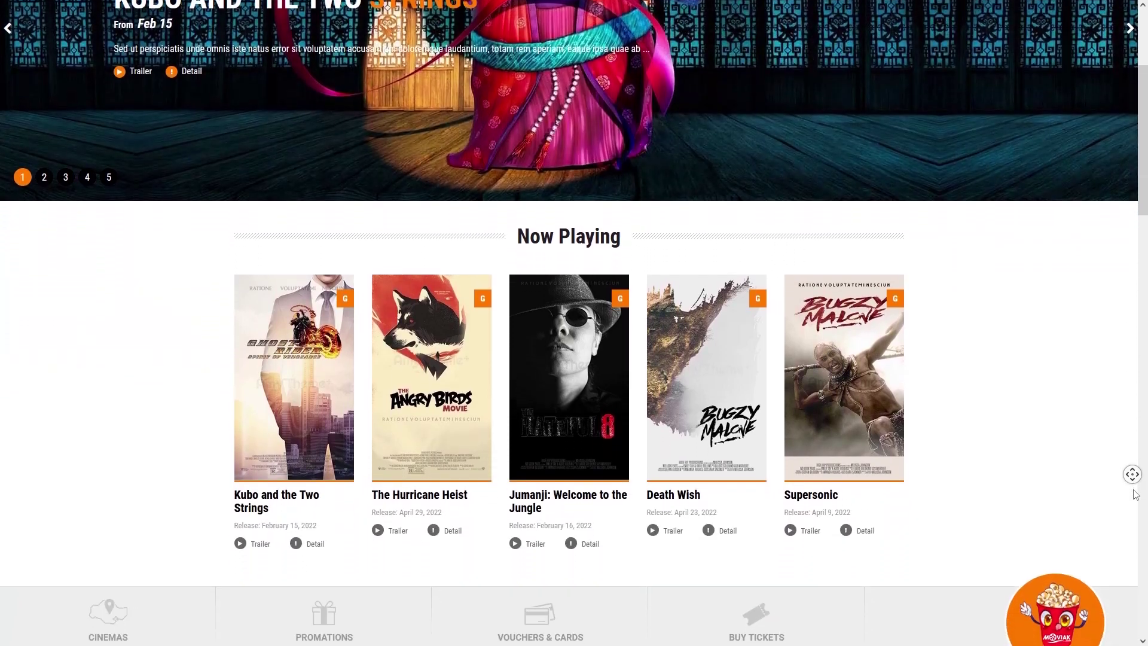
scroll(1136, 501, down, 12)
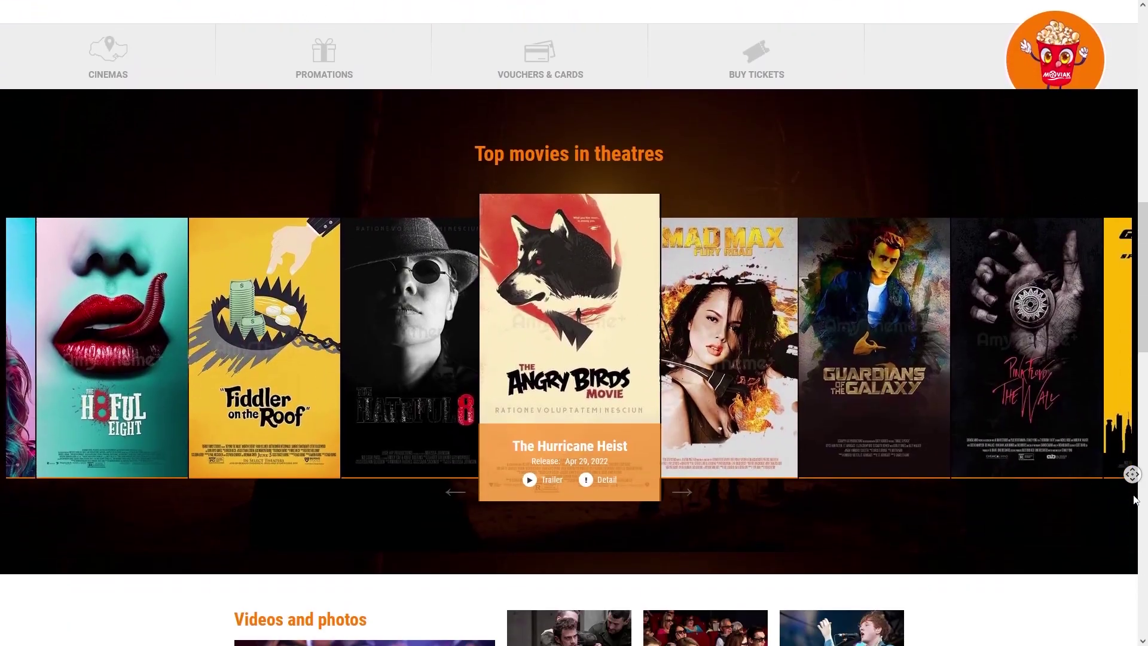
scroll(1135, 501, down, 8)
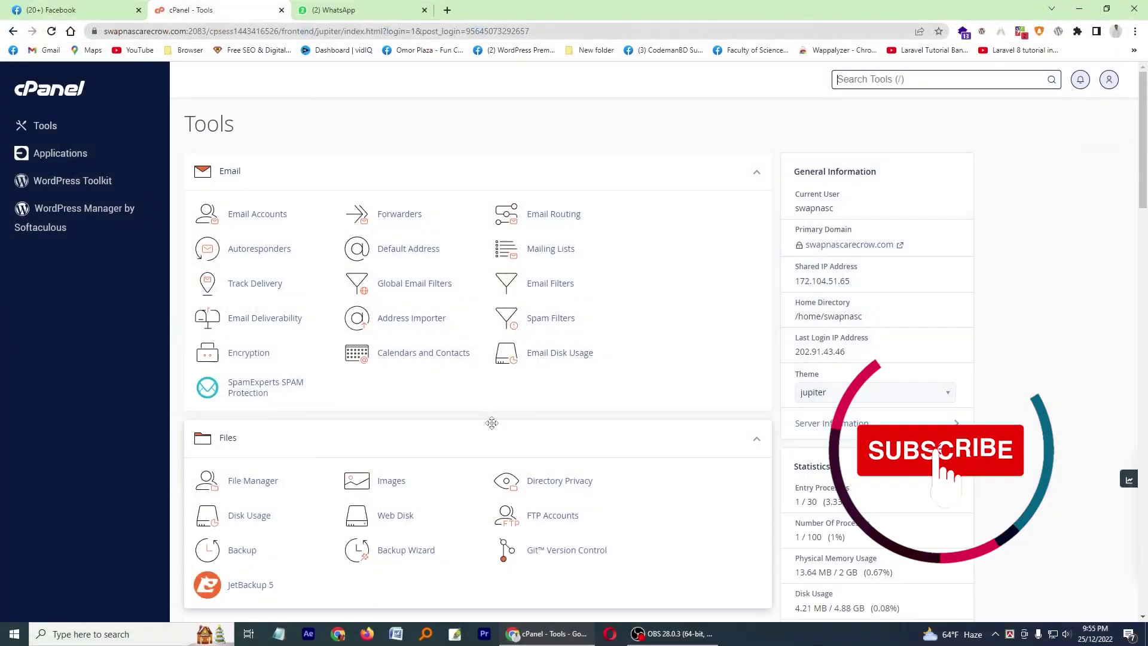
scroll(490, 423, down, 12)
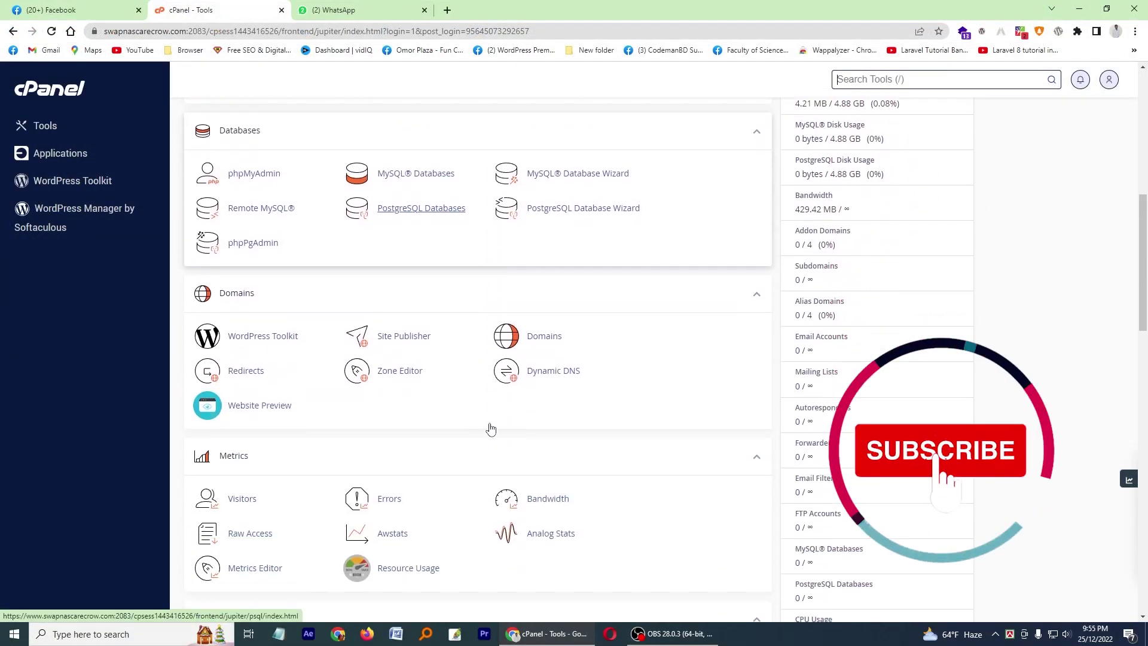
scroll(490, 423, down, 6)
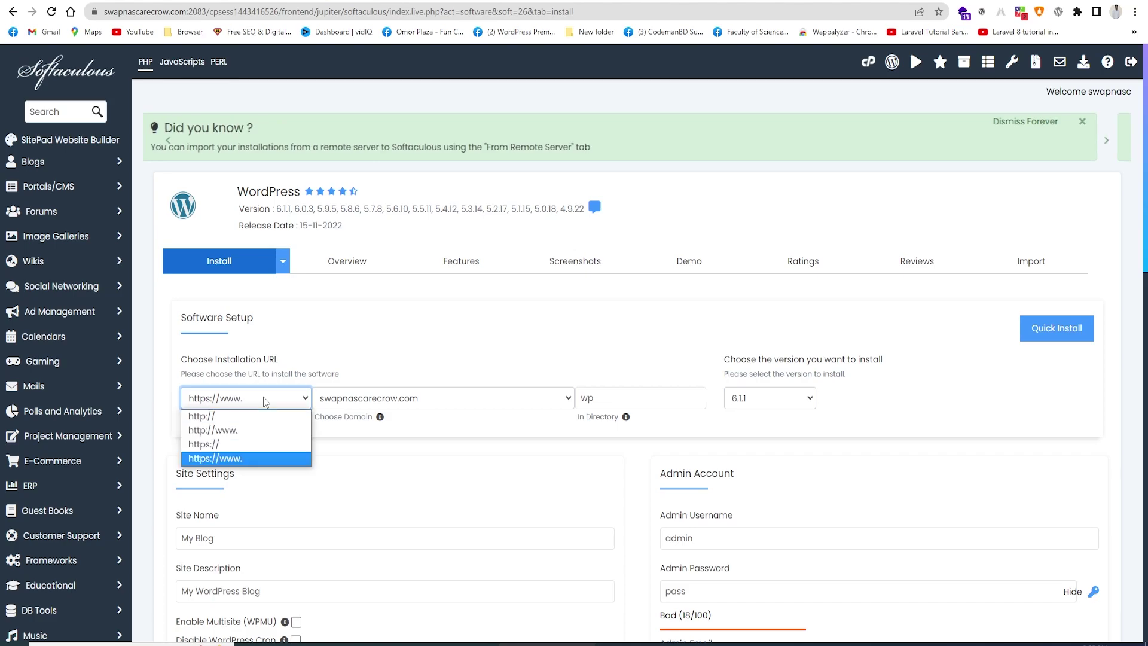
click(231, 459)
- Clear the default wp install directory and remove the default admin password
mouse_move(250, 419)
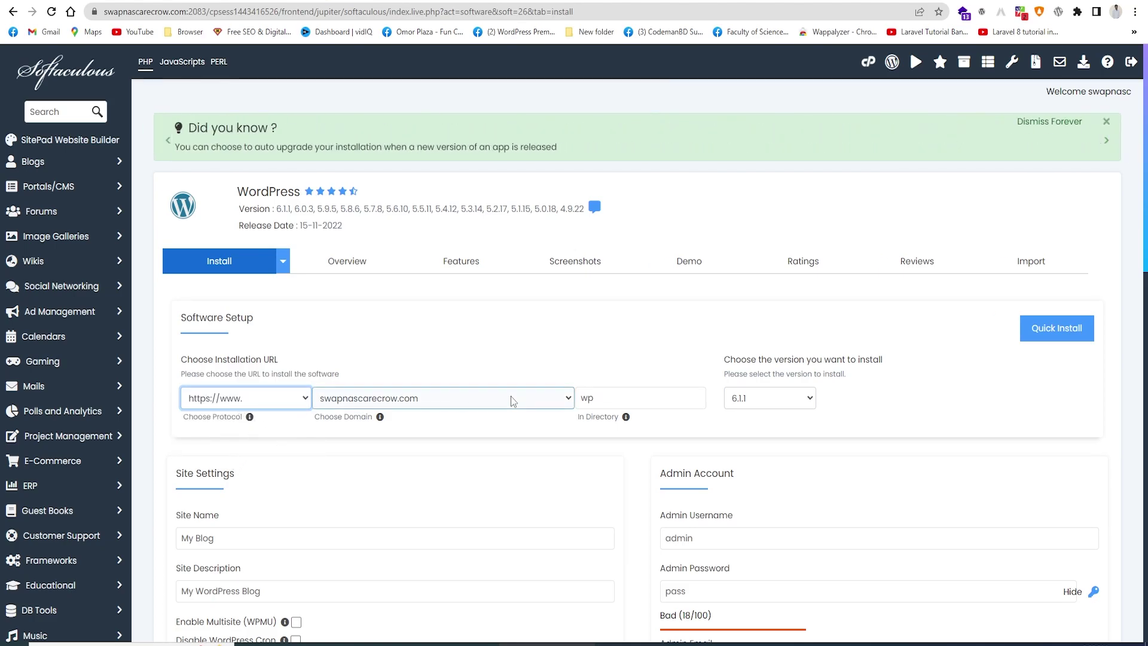
drag(612, 398, 572, 399)
key(BackSpace)
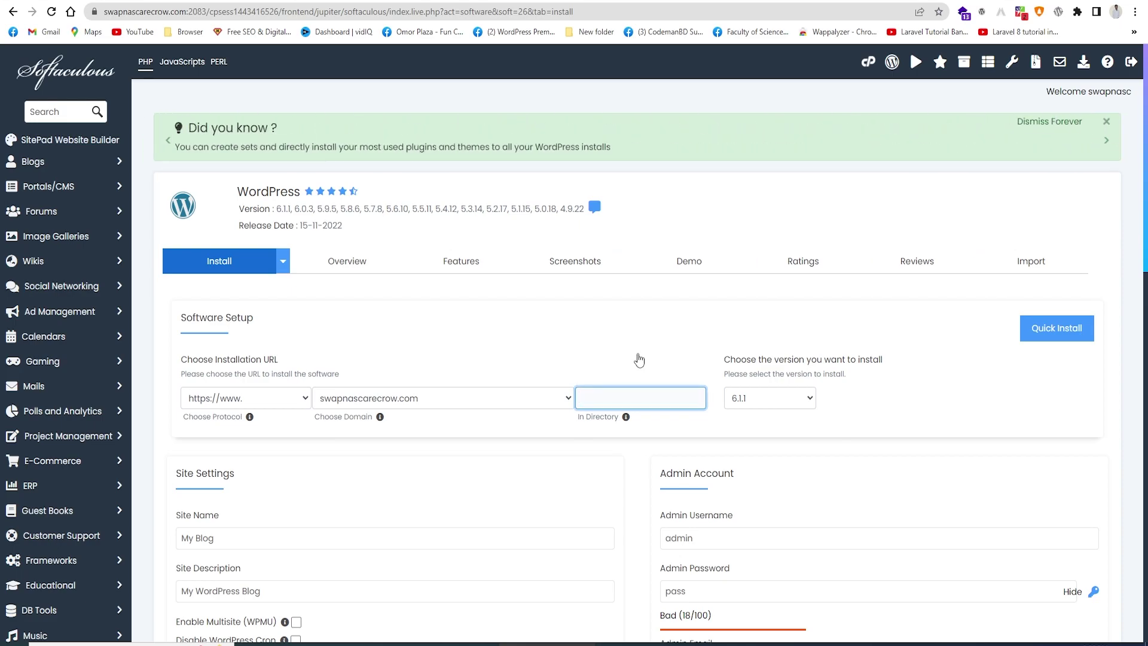
scroll(742, 498, down, 4)
drag(711, 336, 641, 336)
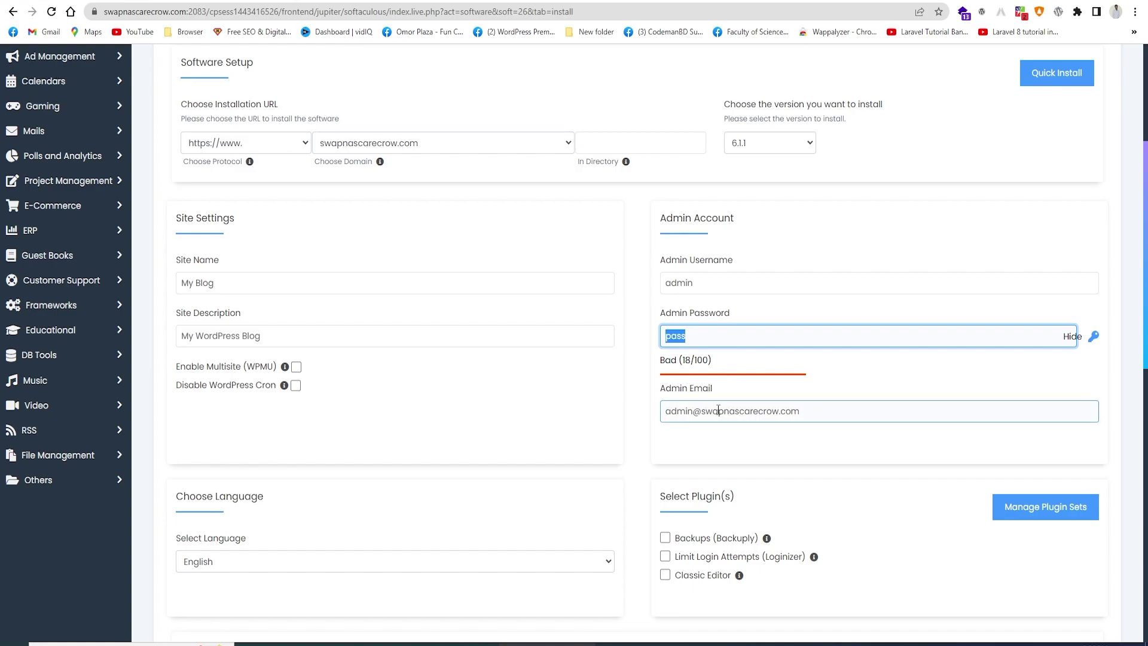
key(BackSpace)
- Run the WordPress installation and go to the new site's wp-admin area
scroll(710, 341, down, 10)
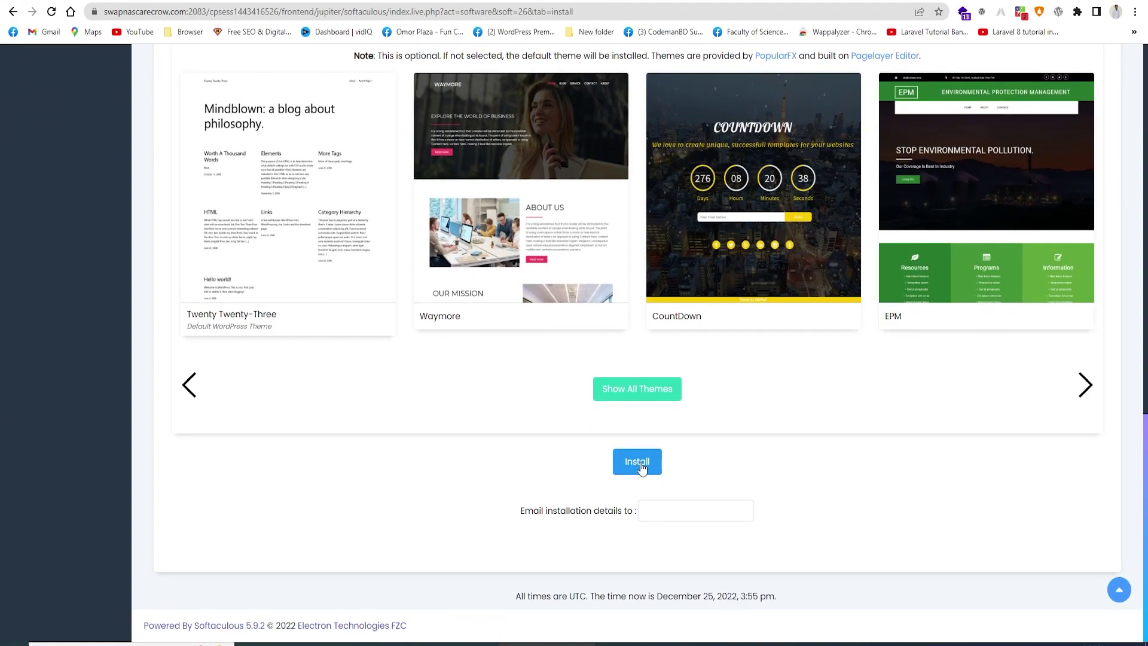
click(639, 464)
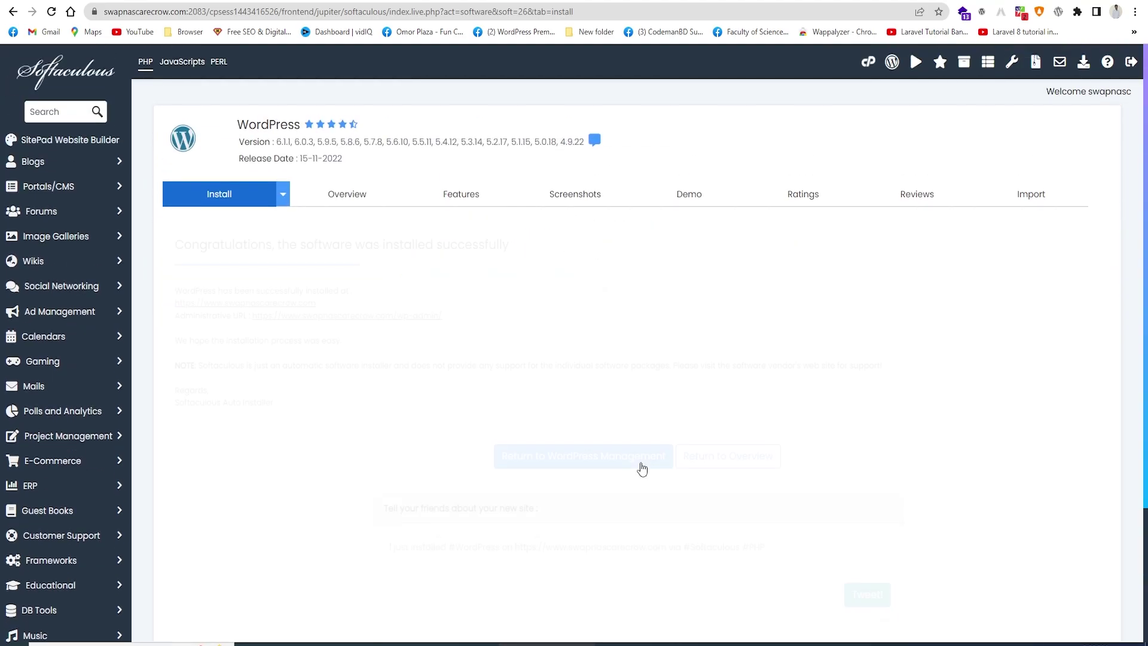
scroll(546, 328, down, 2)
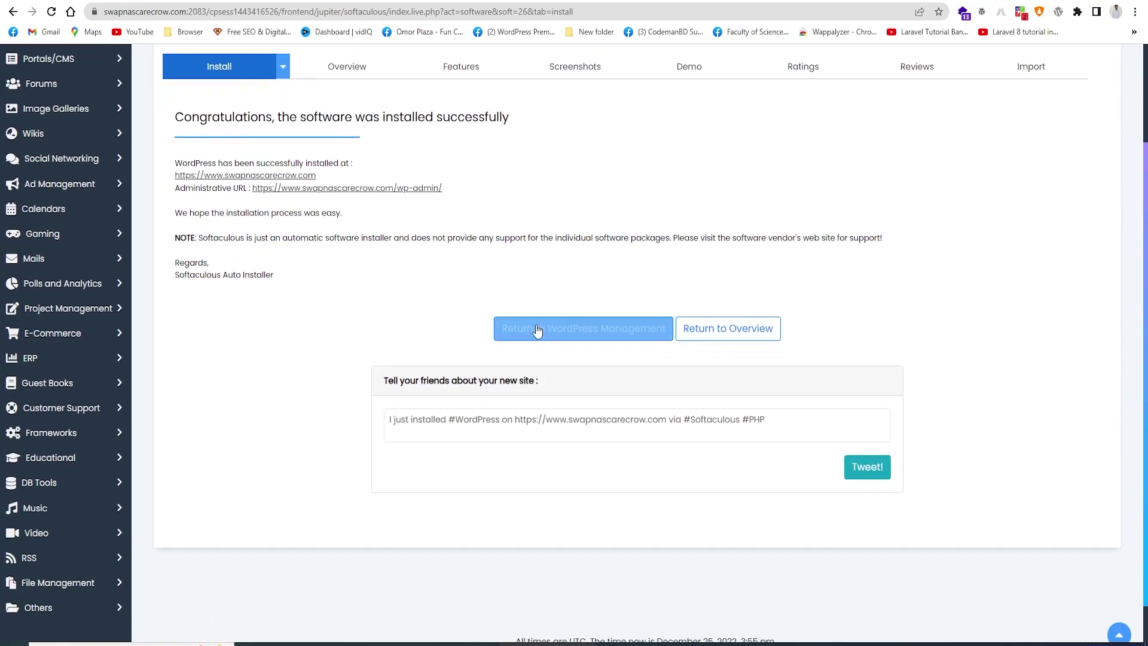
click(339, 189)
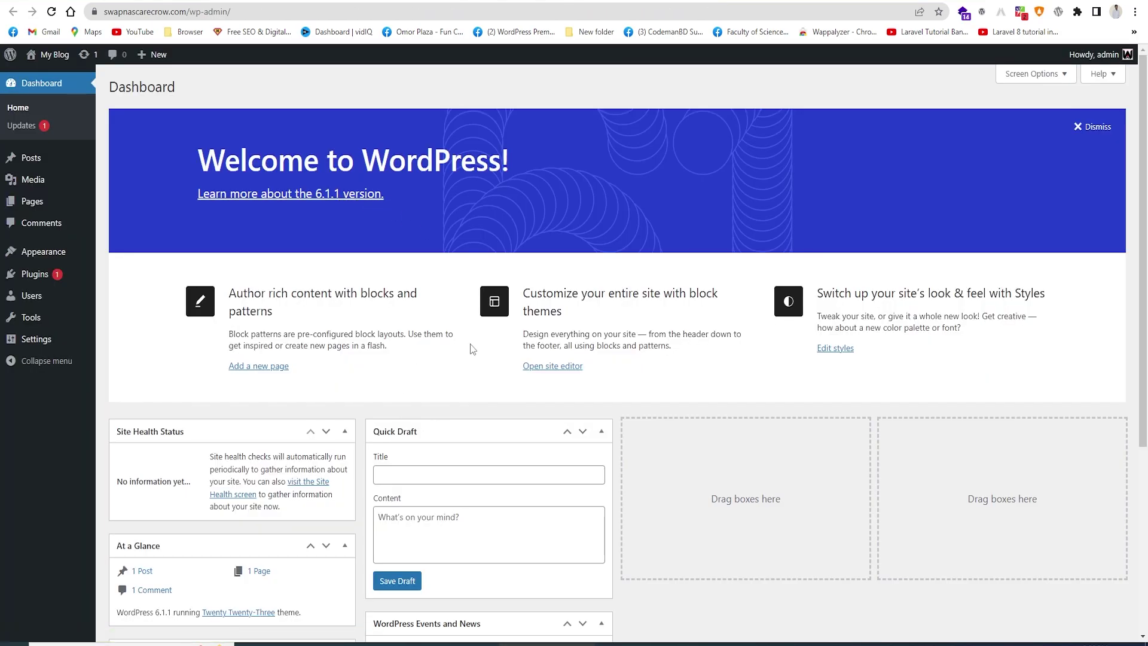
- Save the General Settings without changes
mouse_move(49, 256)
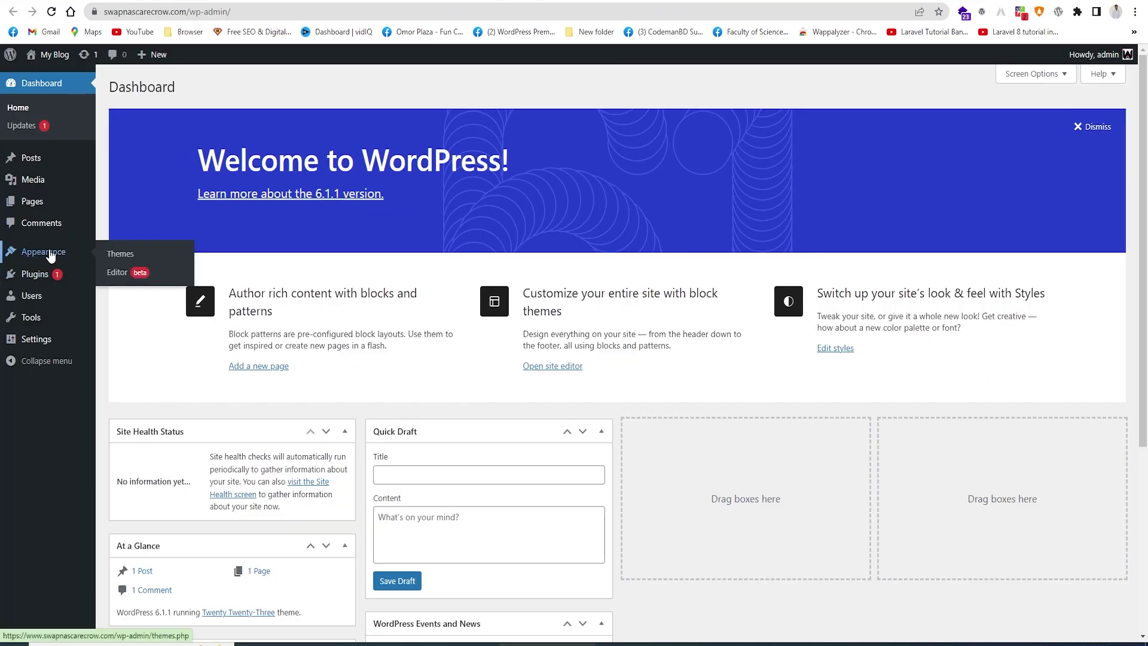
click(41, 340)
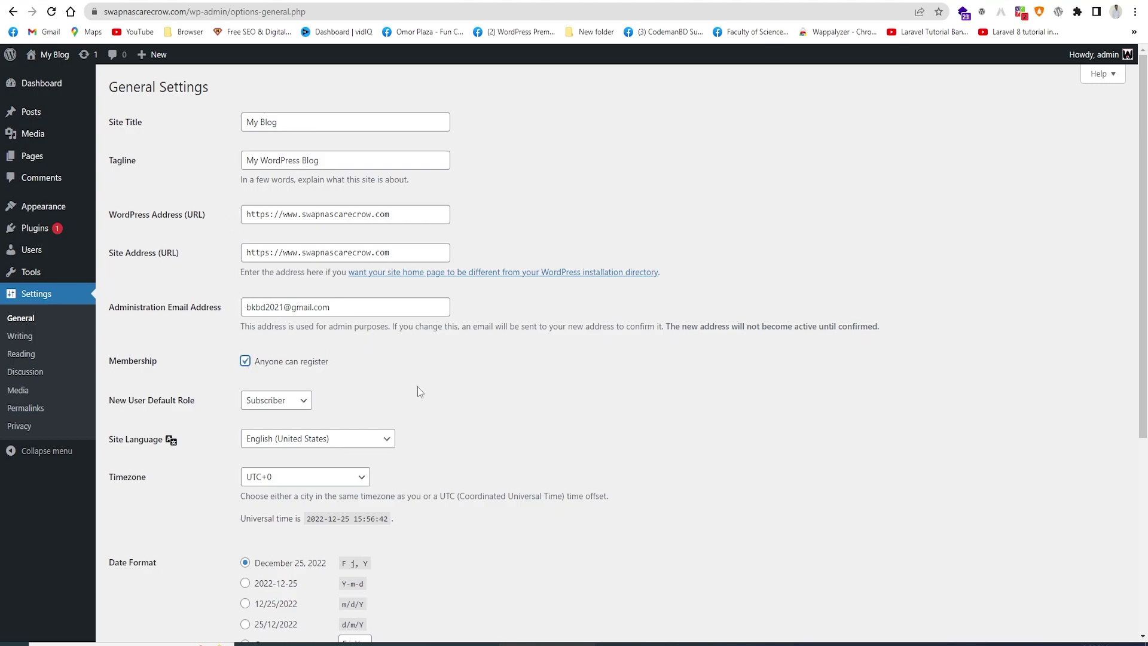
scroll(417, 386, down, 3)
scroll(446, 278, up, 2)
scroll(436, 287, down, 4)
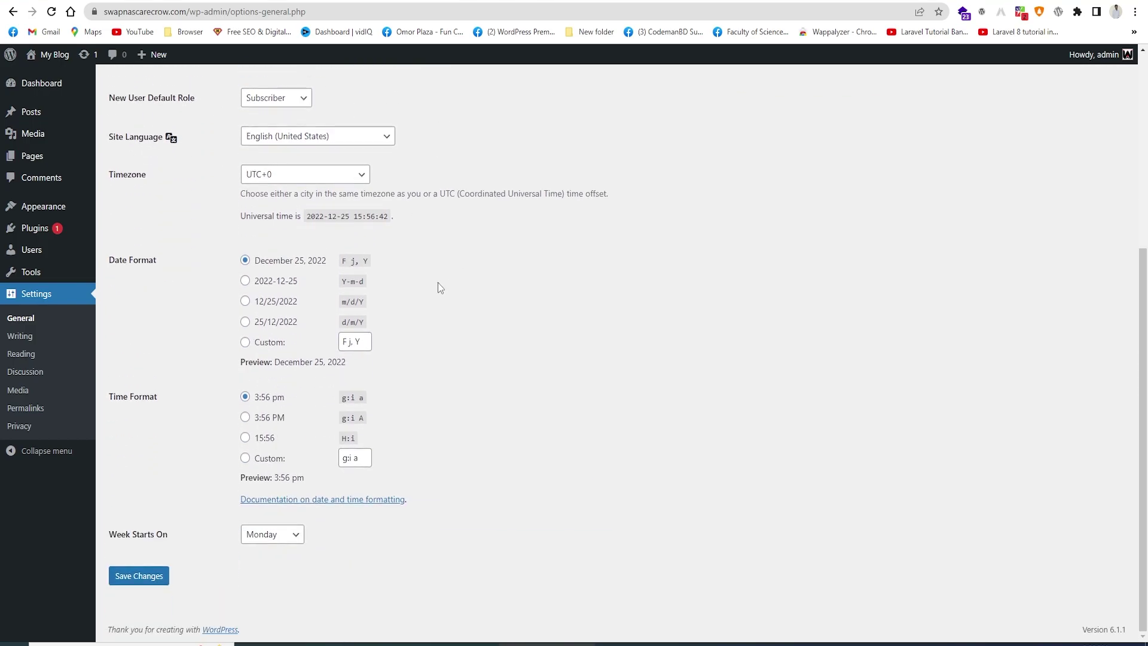
click(143, 576)
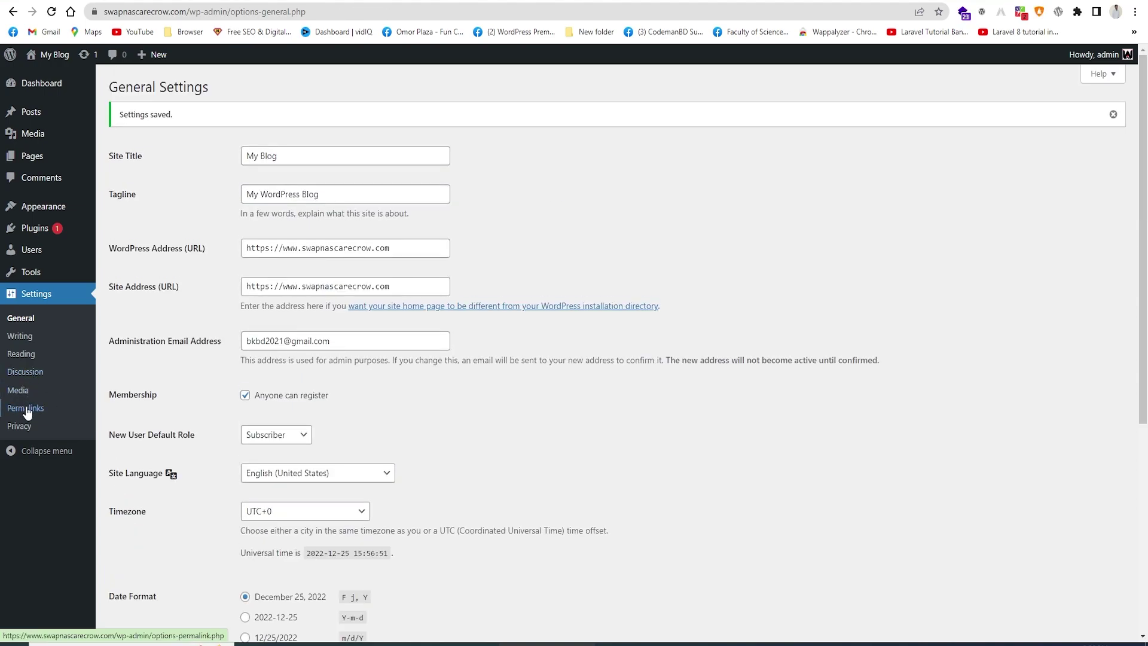
- Set the permalink structure to Post name and save
click(27, 409)
click(244, 367)
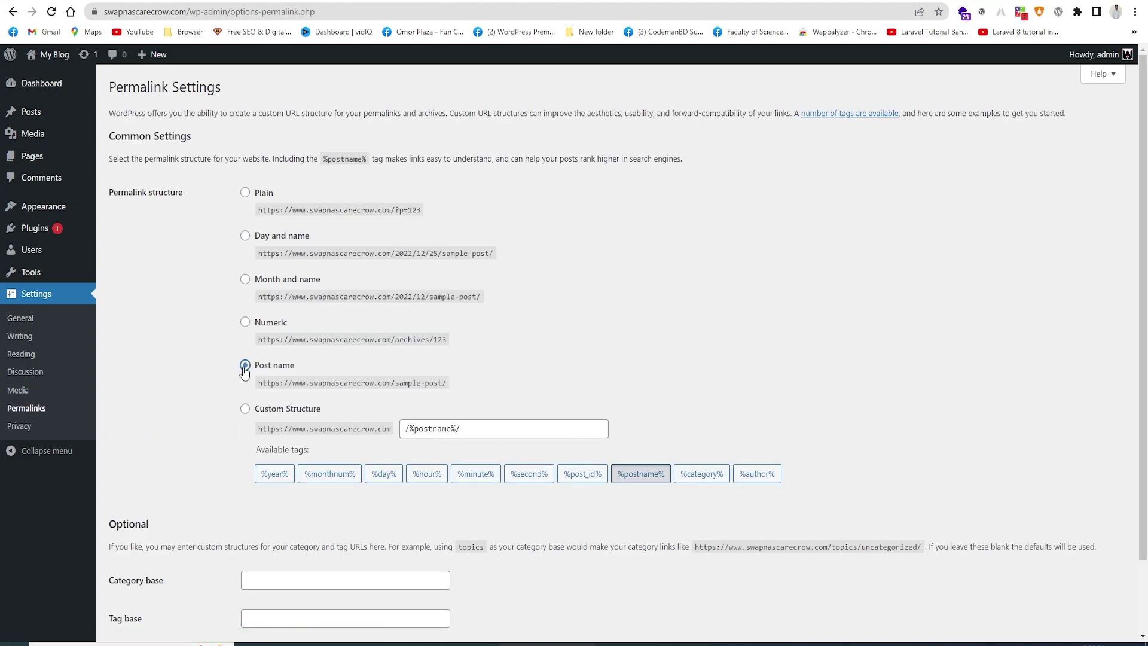
scroll(223, 420, down, 3)
click(133, 574)
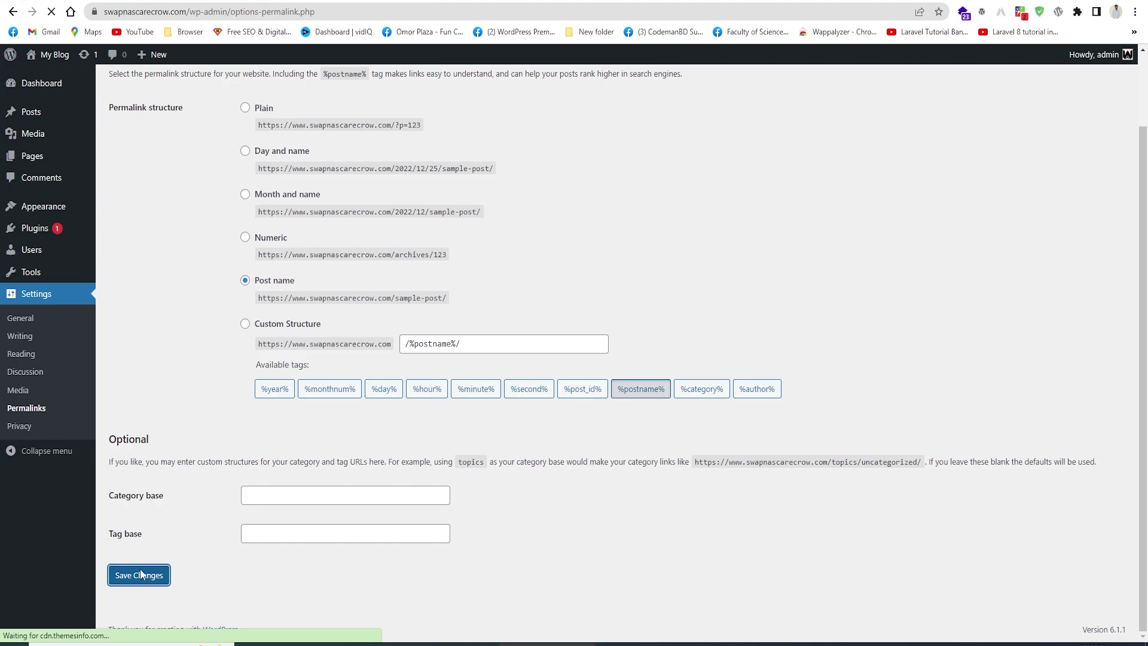
- Upload the amy-movie-child.zip theme and return to the Themes page
click(40, 210)
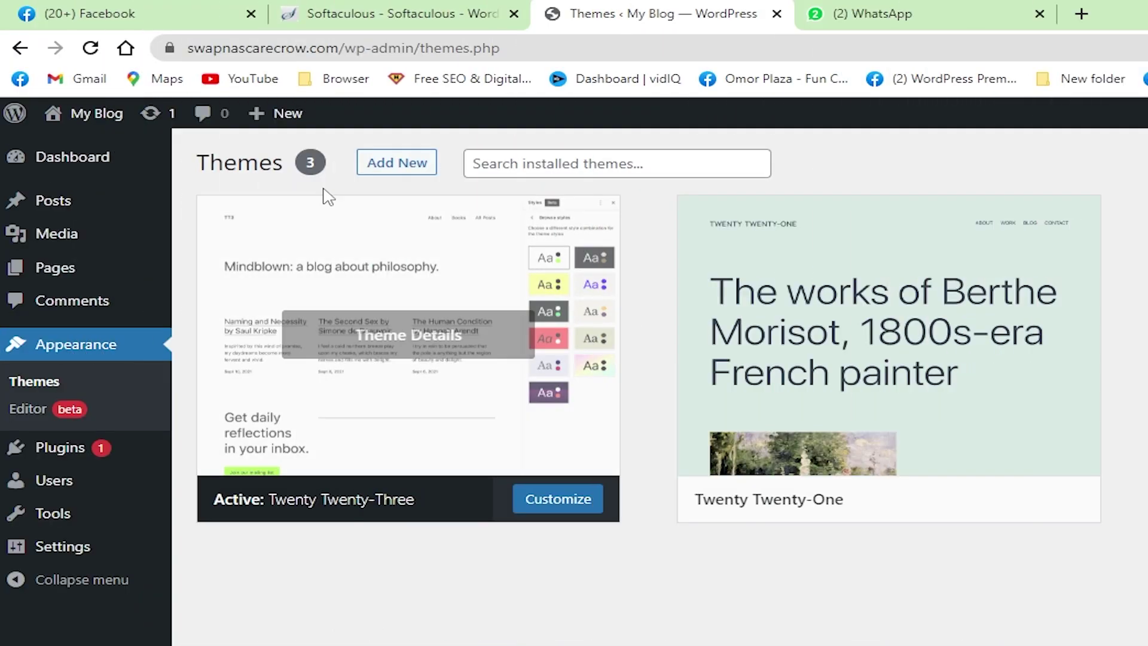
click(387, 162)
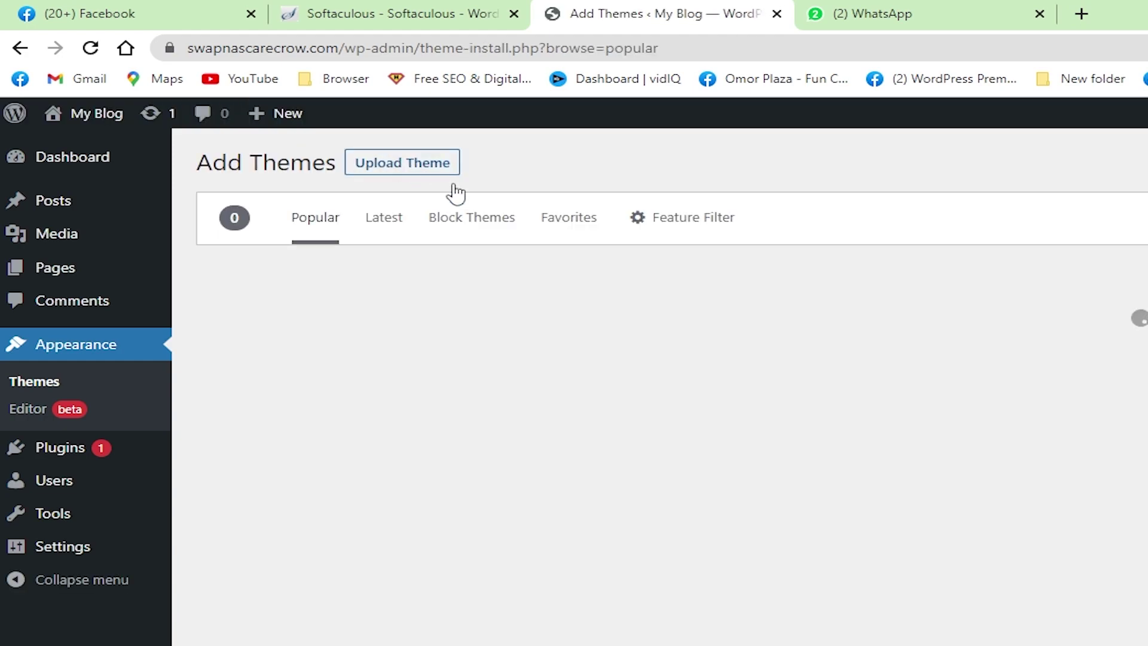
click(425, 172)
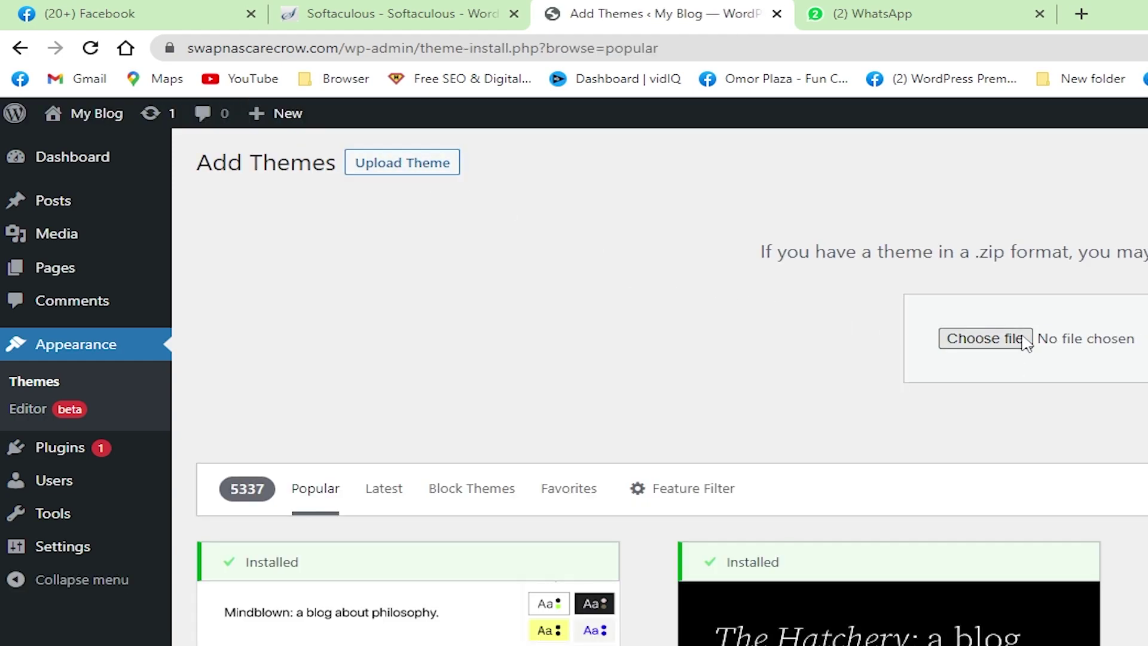
click(1025, 340)
click(290, 204)
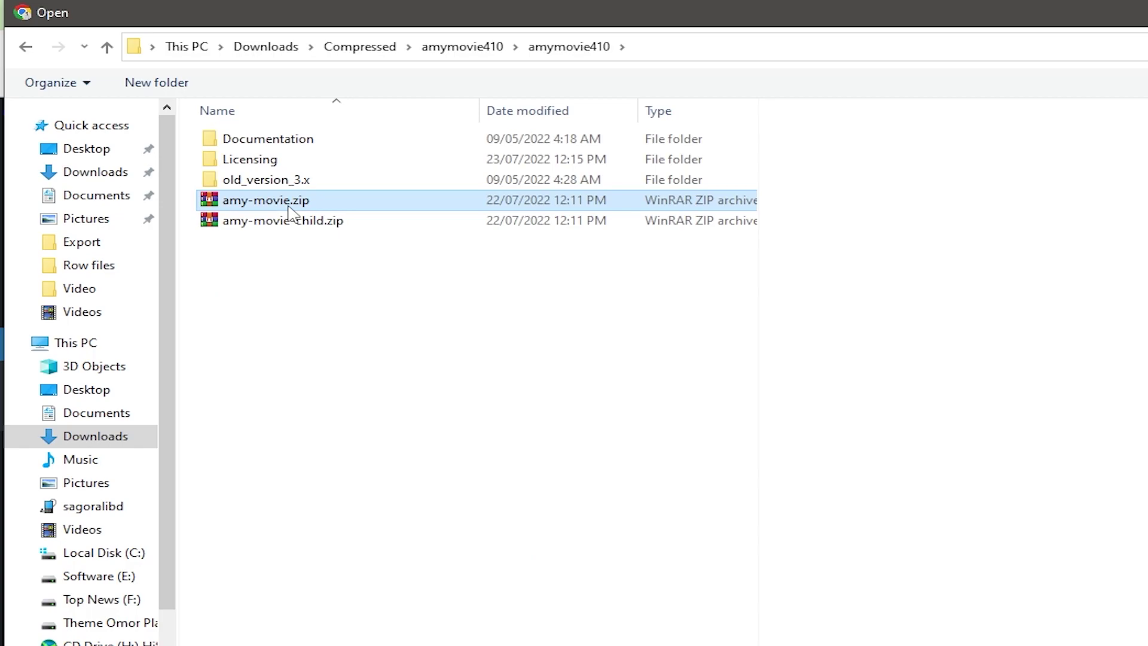
click(324, 224)
double_click(323, 224)
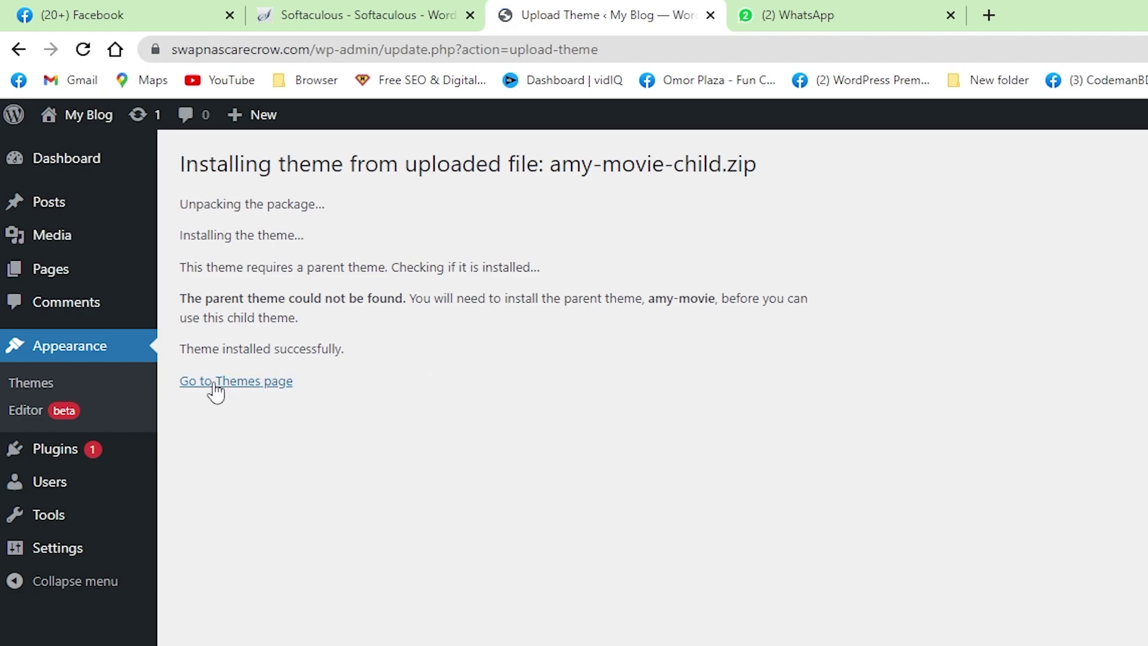
click(215, 387)
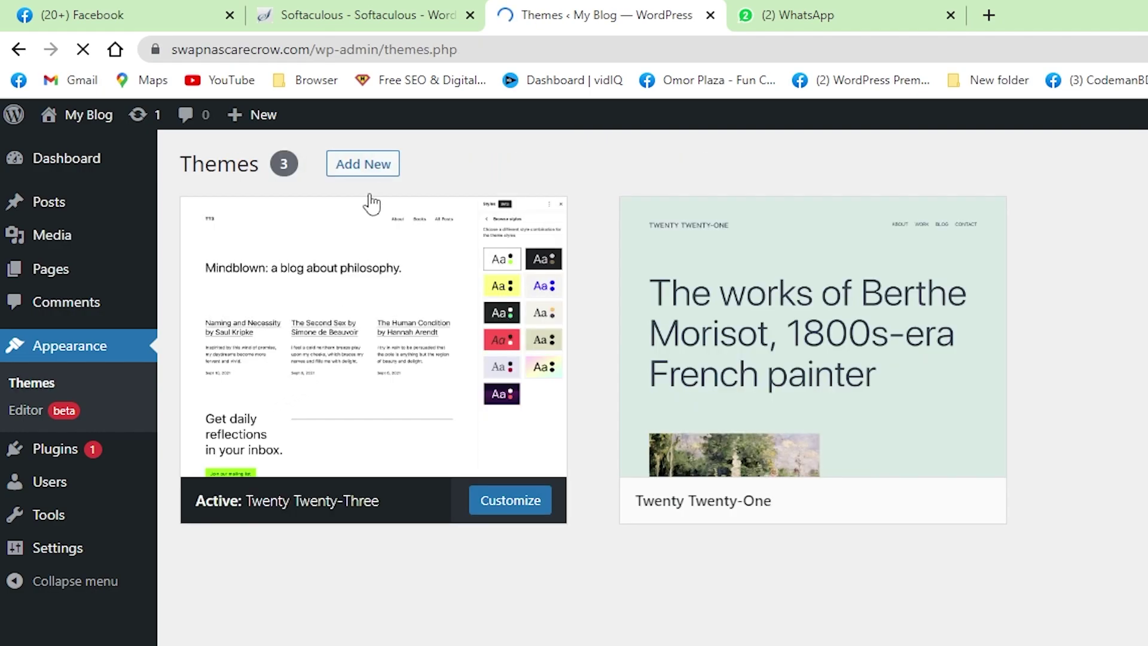
- Upload and install amy-movie.zip, then activate the Amy Movie theme
click(369, 163)
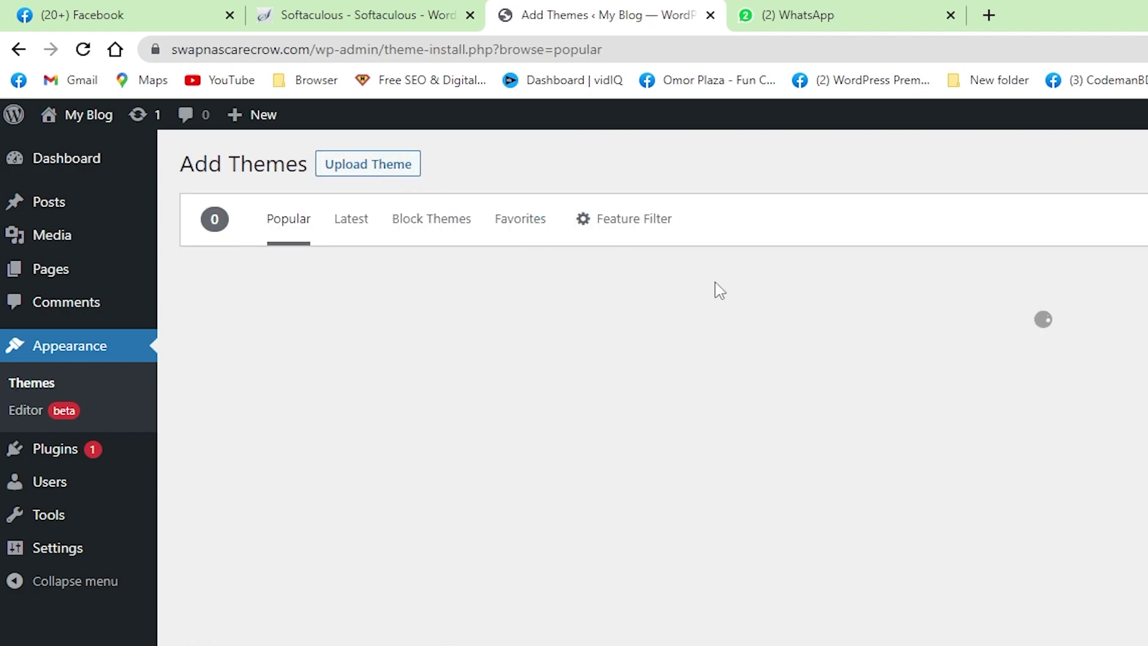
click(370, 163)
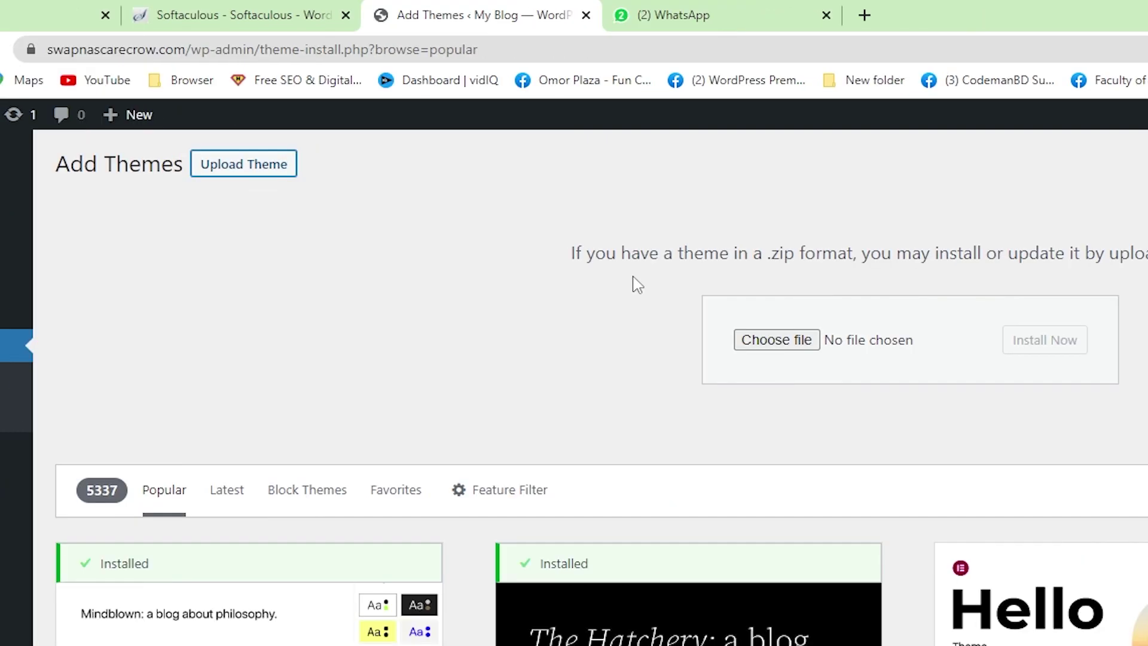
click(758, 343)
click(123, 202)
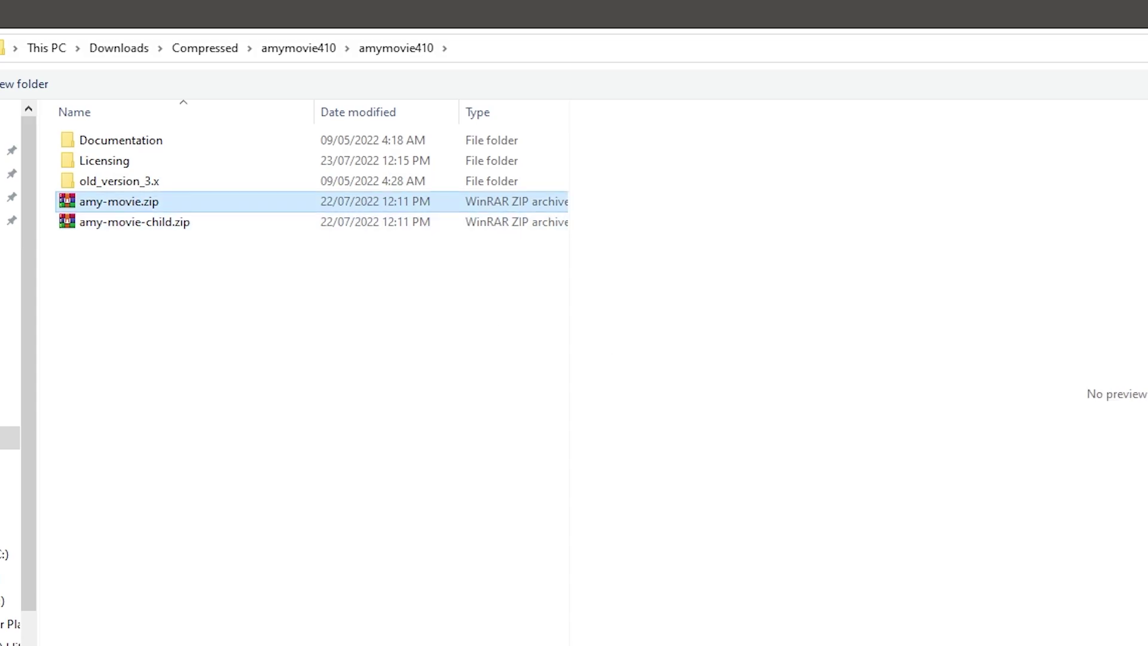
key(Return)
click(1024, 343)
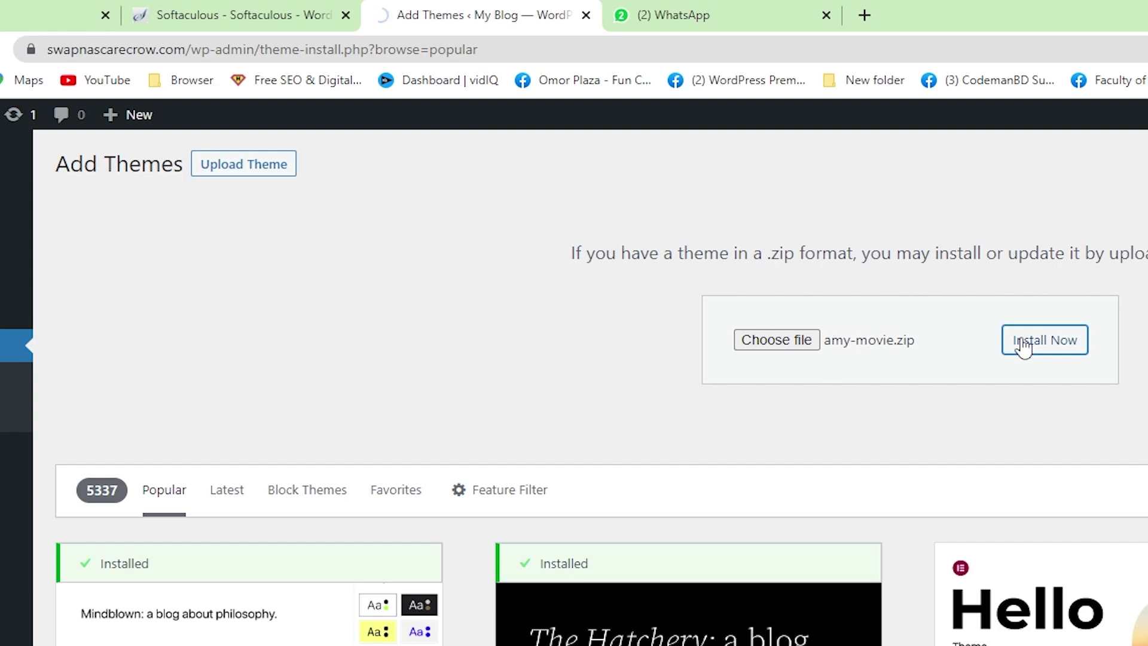
click(159, 300)
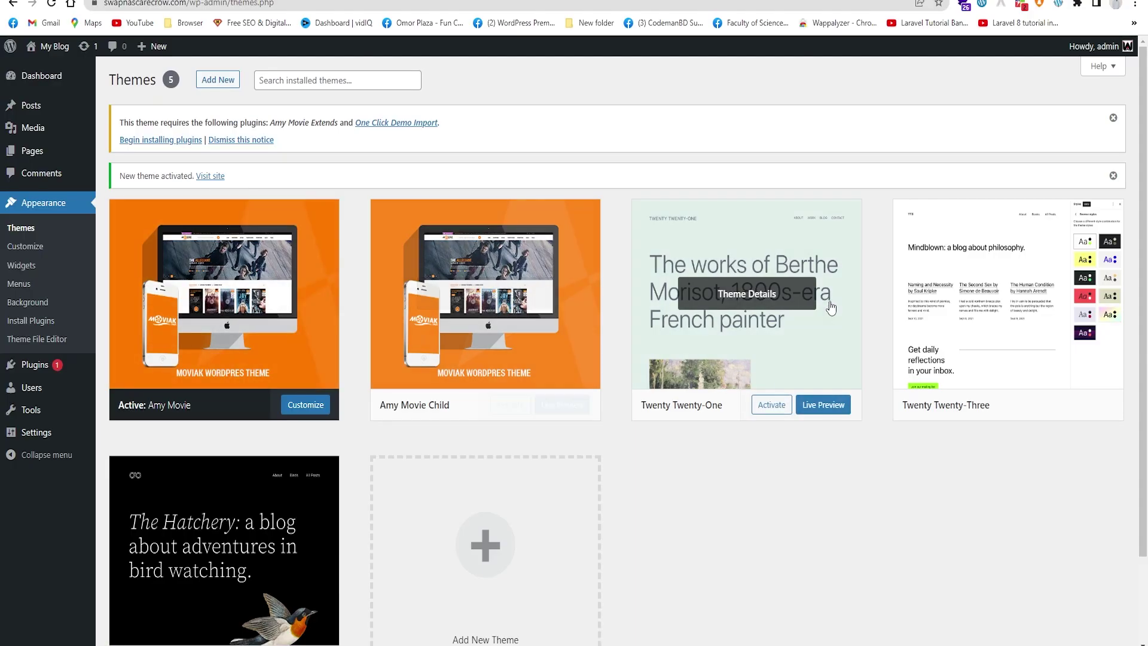
- Delete the Twenty Twenty-One and Twenty Twenty-Three themes
click(745, 296)
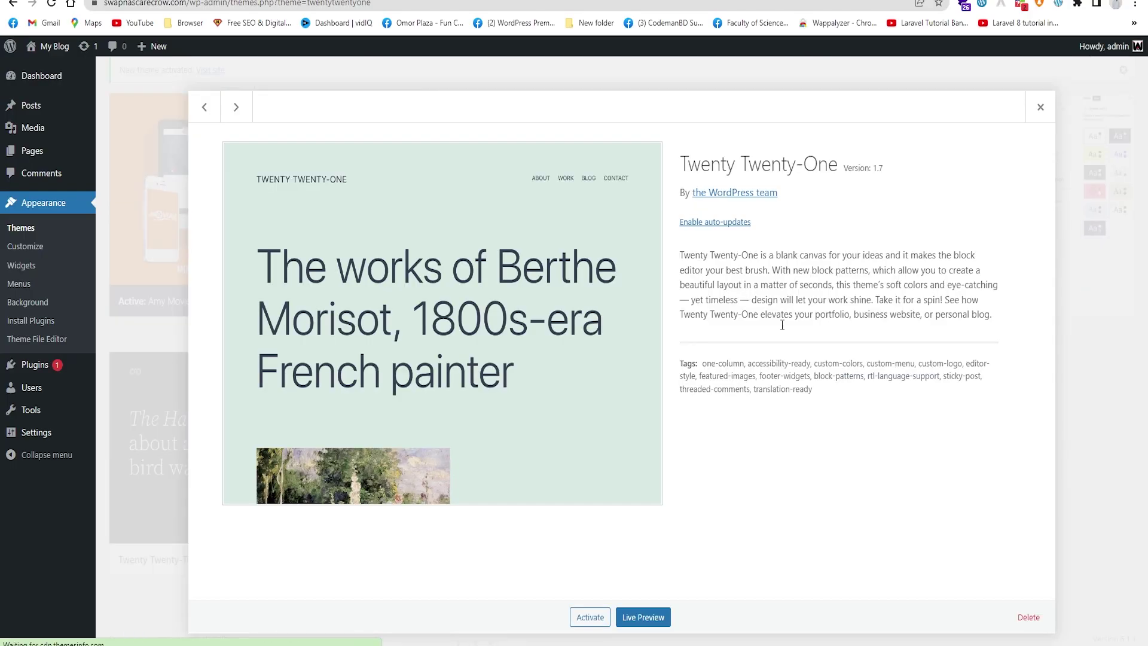
click(1028, 617)
key(Return)
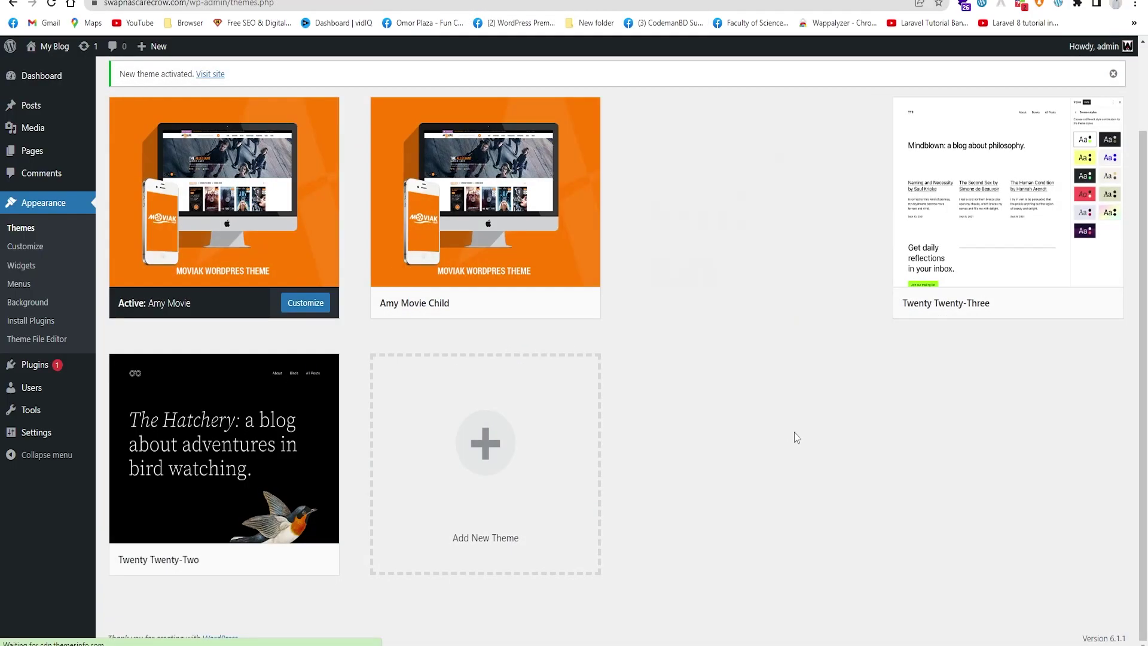
click(751, 190)
click(1028, 617)
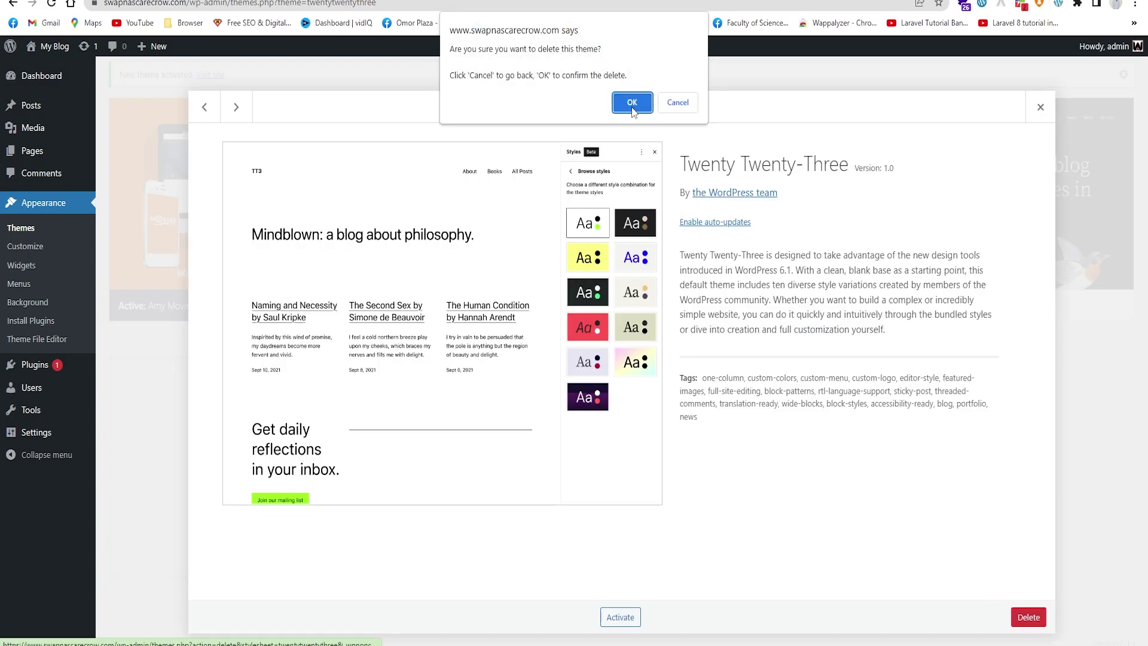
click(629, 104)
- Delete the Twenty Twenty-Two theme and open the theme's required plugins list
click(748, 295)
click(1028, 617)
click(629, 100)
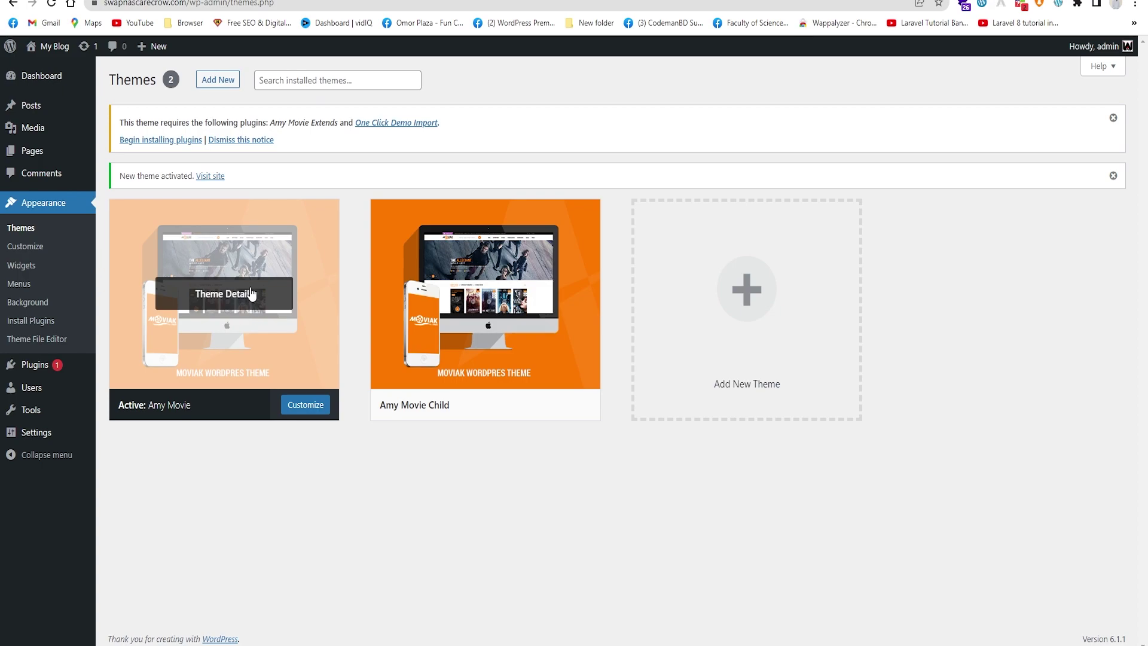
click(163, 141)
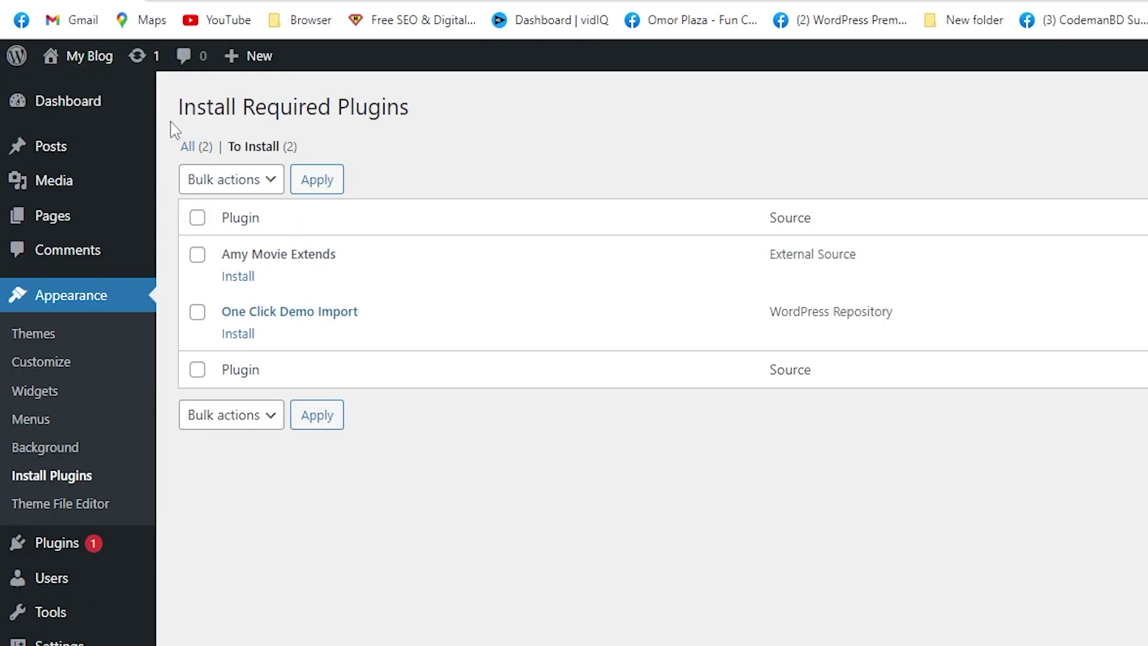
- Upload visual-composer-6.9.zip as a plugin, install it and activate WPBakery Page Builder 6.9
click(72, 541)
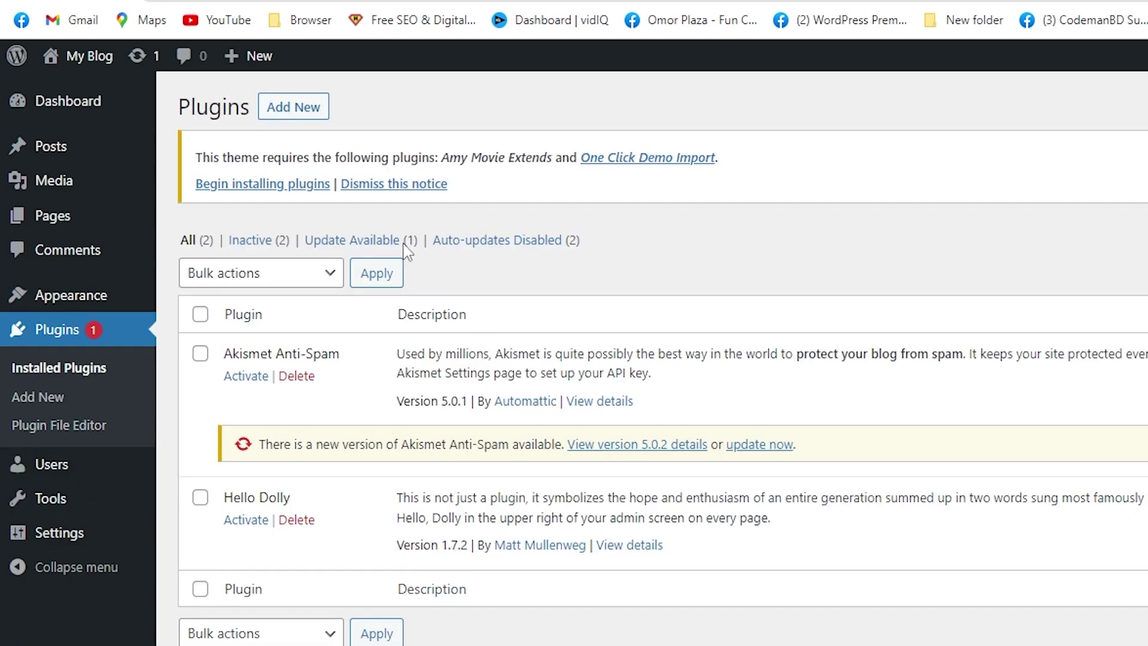
click(298, 112)
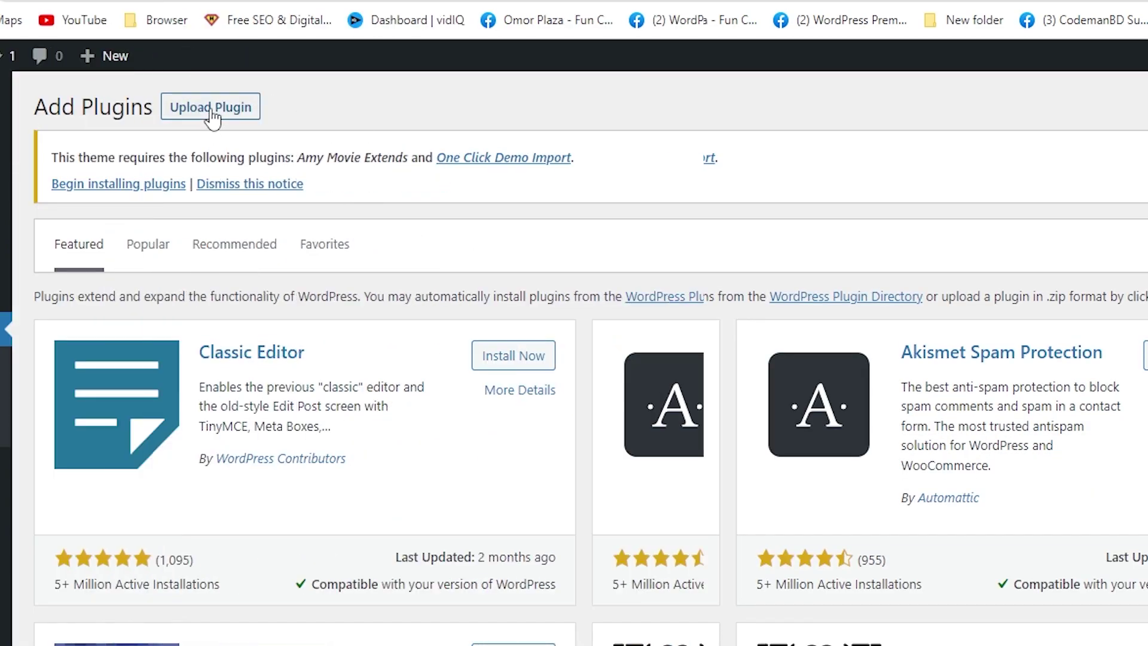
click(324, 110)
click(730, 383)
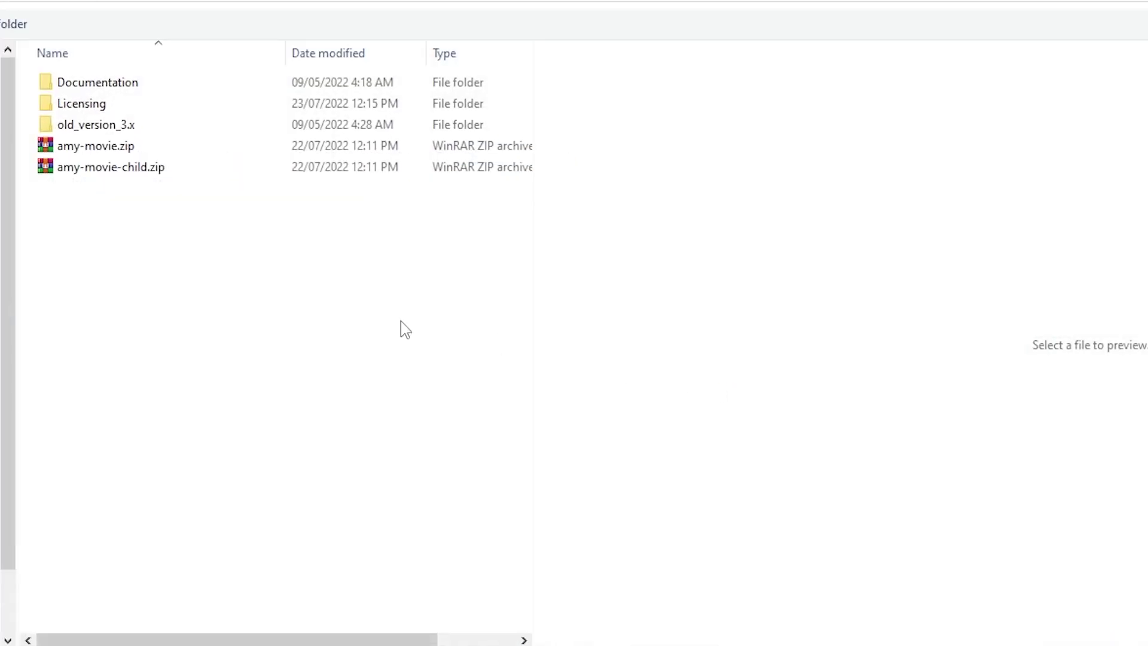
double_click(121, 109)
click(143, 149)
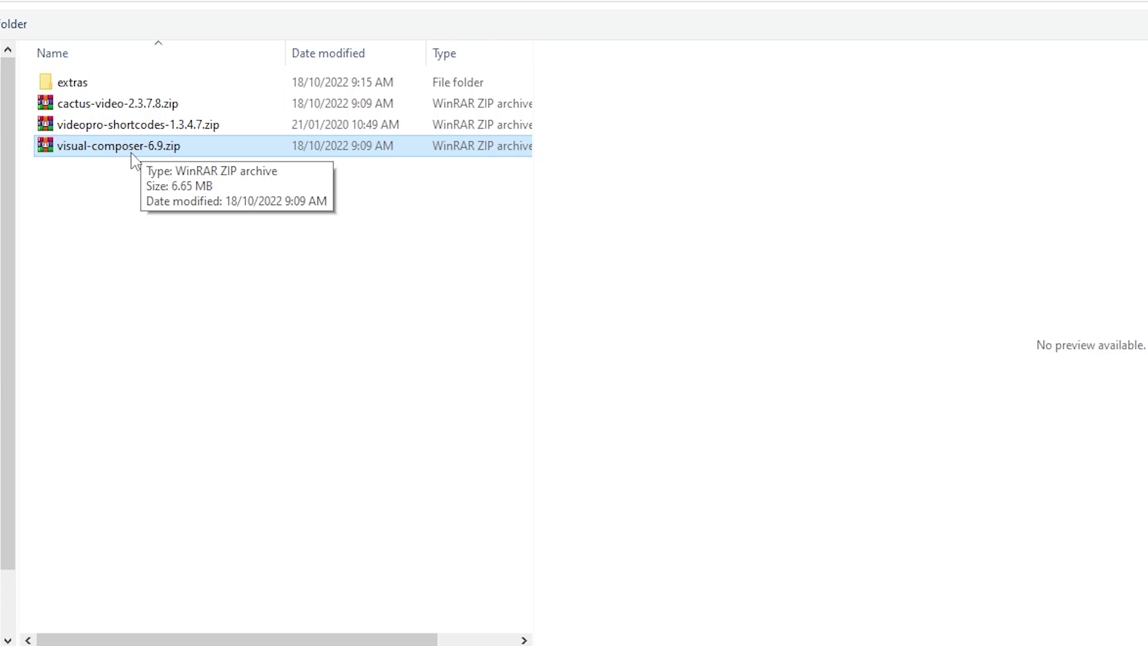
double_click(128, 151)
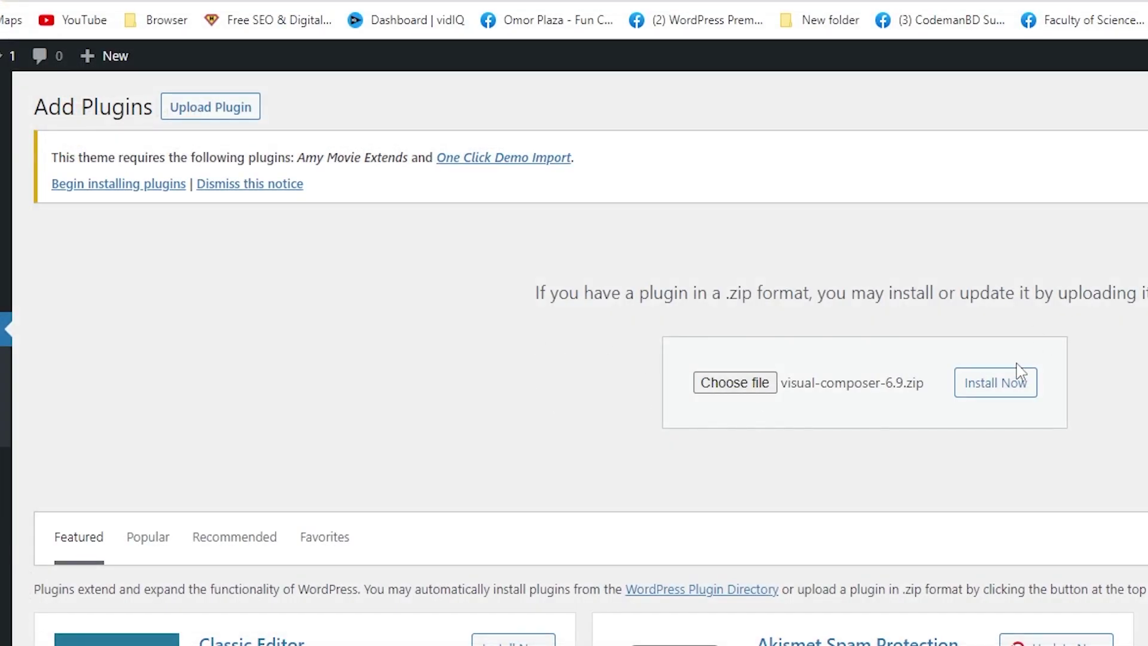
click(1009, 394)
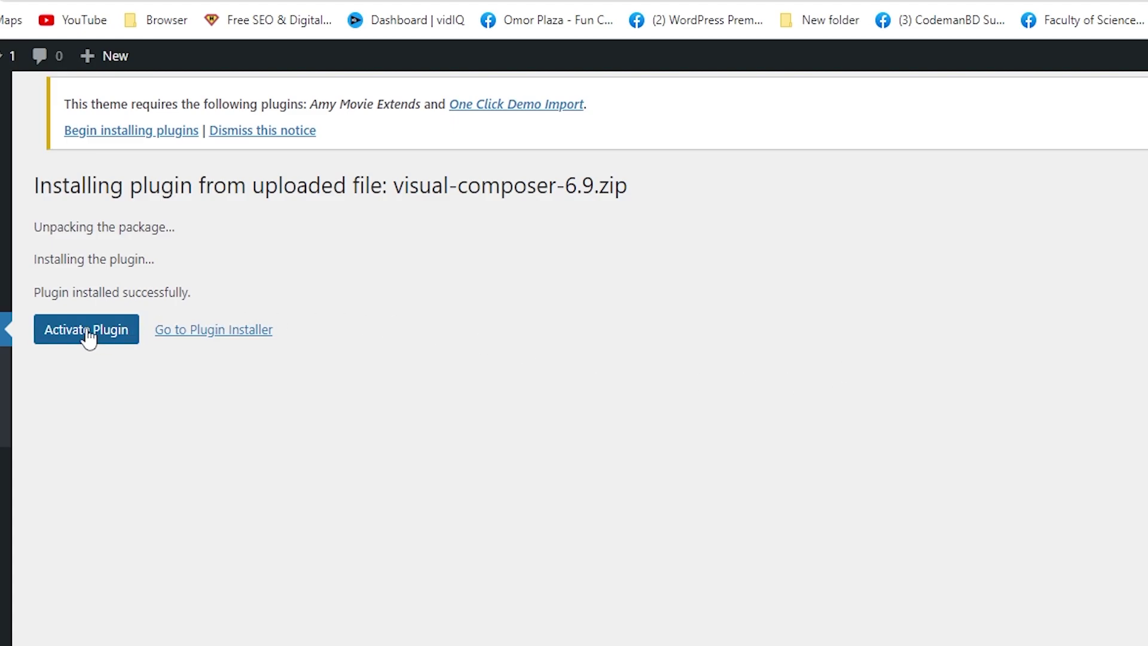
click(105, 335)
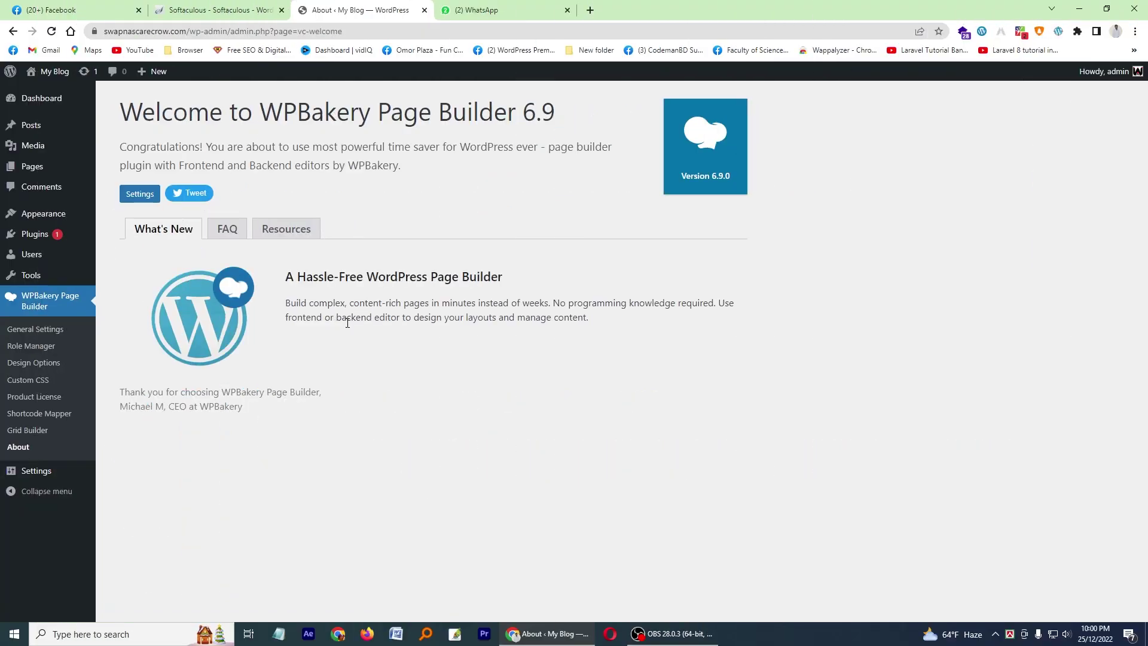
- Bulk-delete the Akismet Anti-Spam and Hello Dolly plugins and confirm
click(38, 236)
click(123, 282)
click(136, 235)
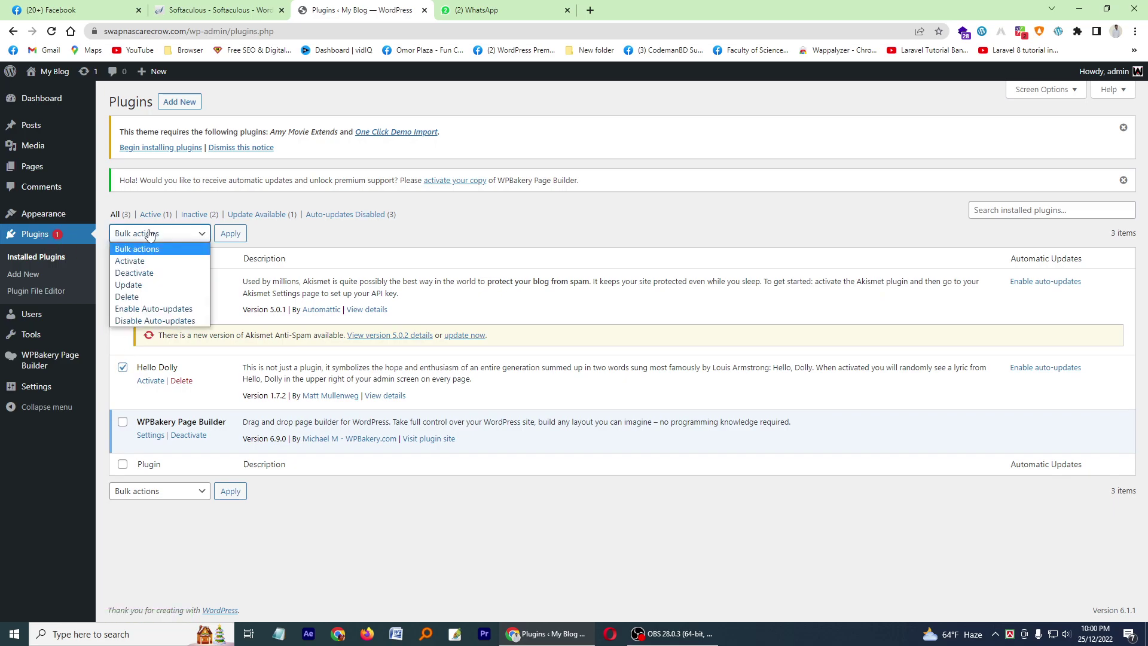
click(141, 272)
click(141, 238)
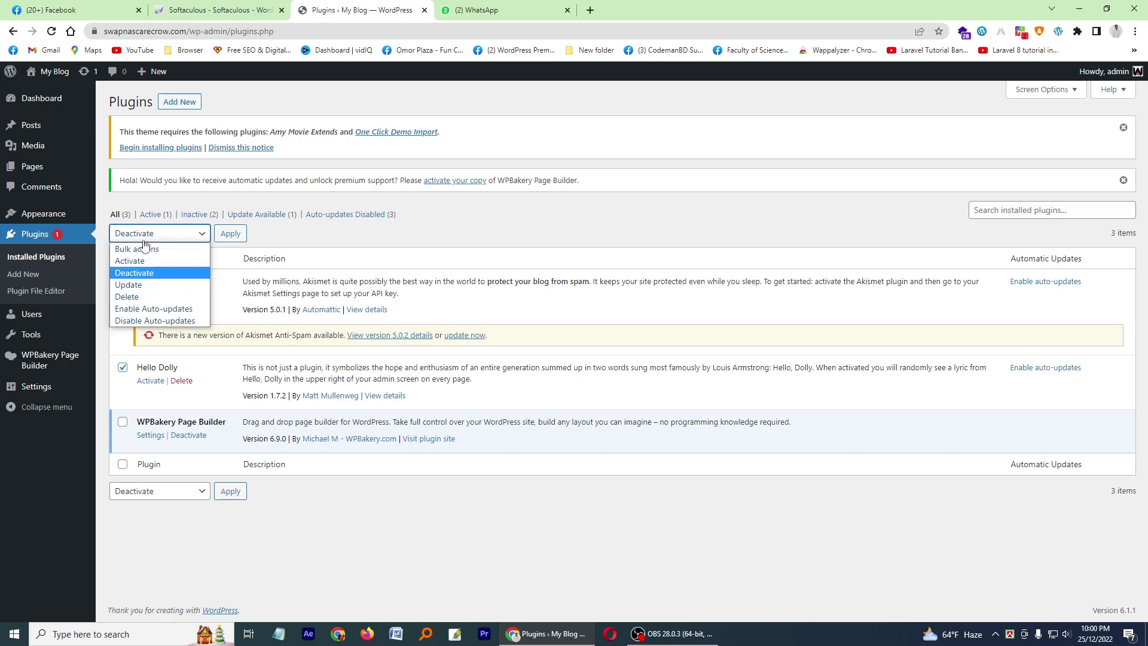
click(128, 295)
click(227, 235)
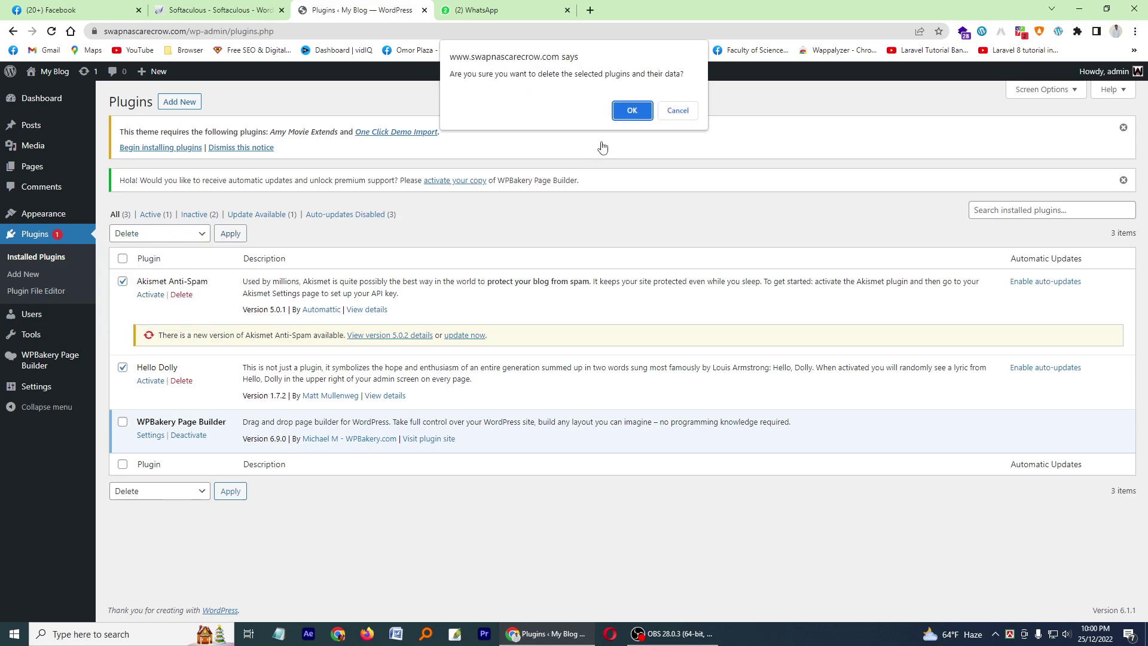
click(629, 112)
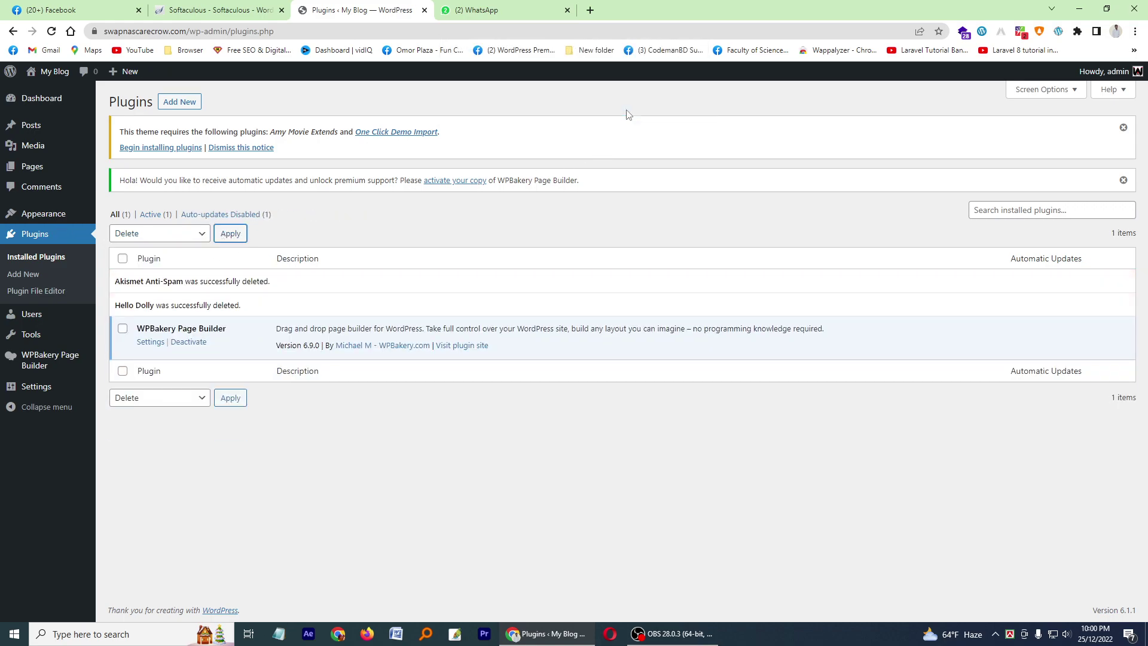
- Bulk-install the Amy Movie Extends and One Click Demo Import plugins
click(157, 149)
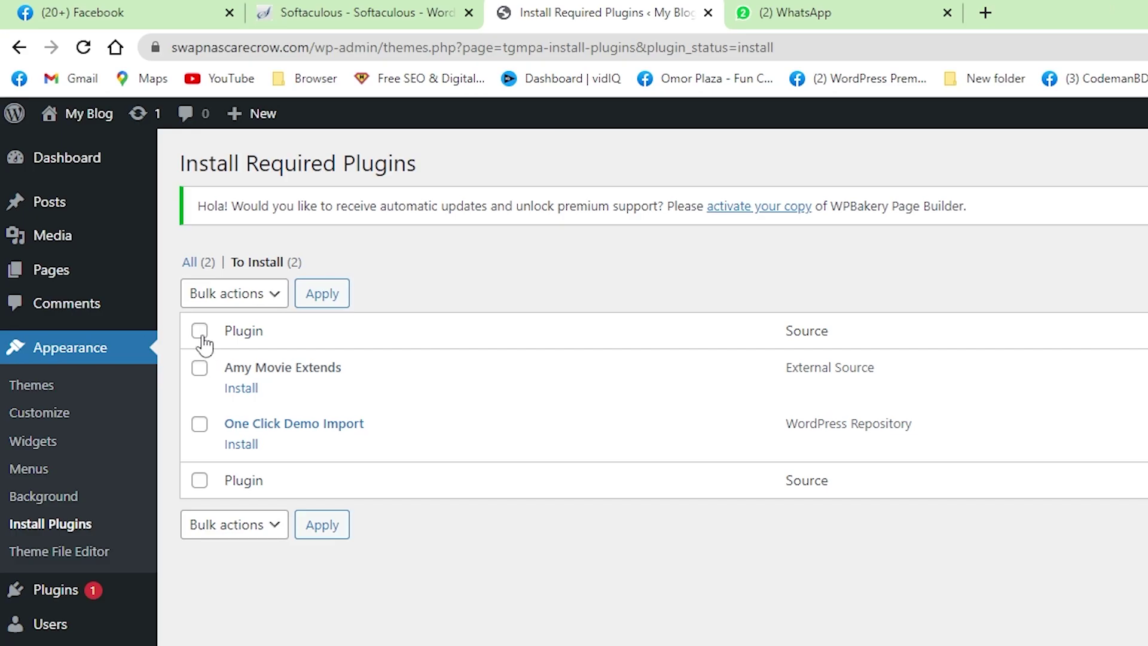
click(121, 203)
click(242, 295)
click(207, 335)
click(321, 293)
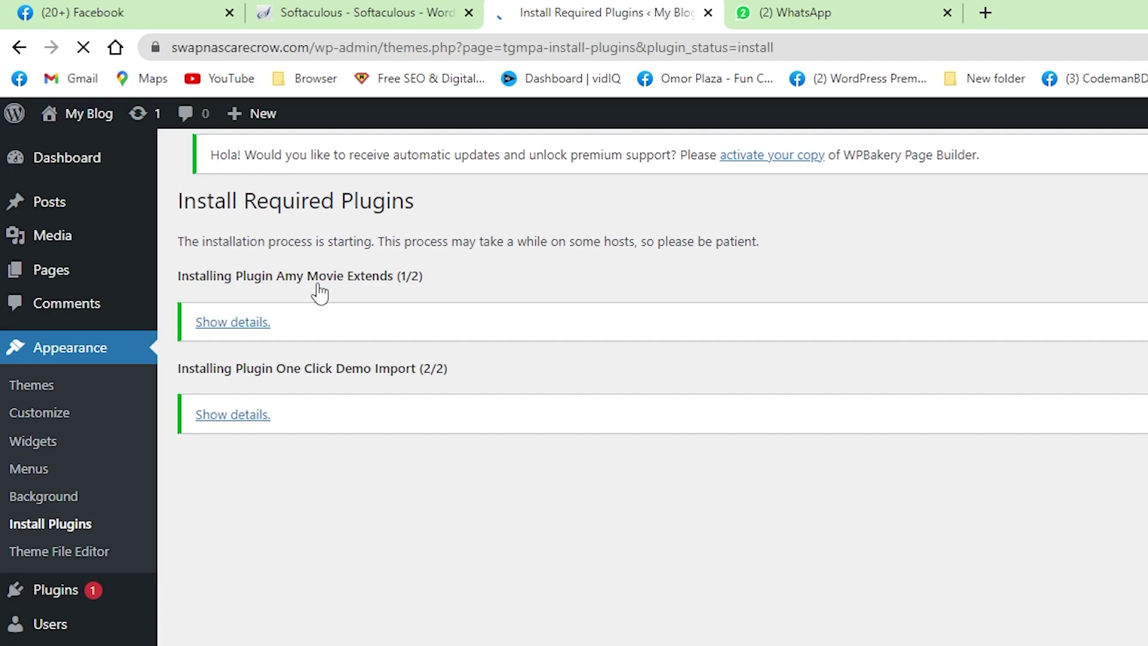
- Bulk-activate both required plugins and return to the dashboard
click(318, 492)
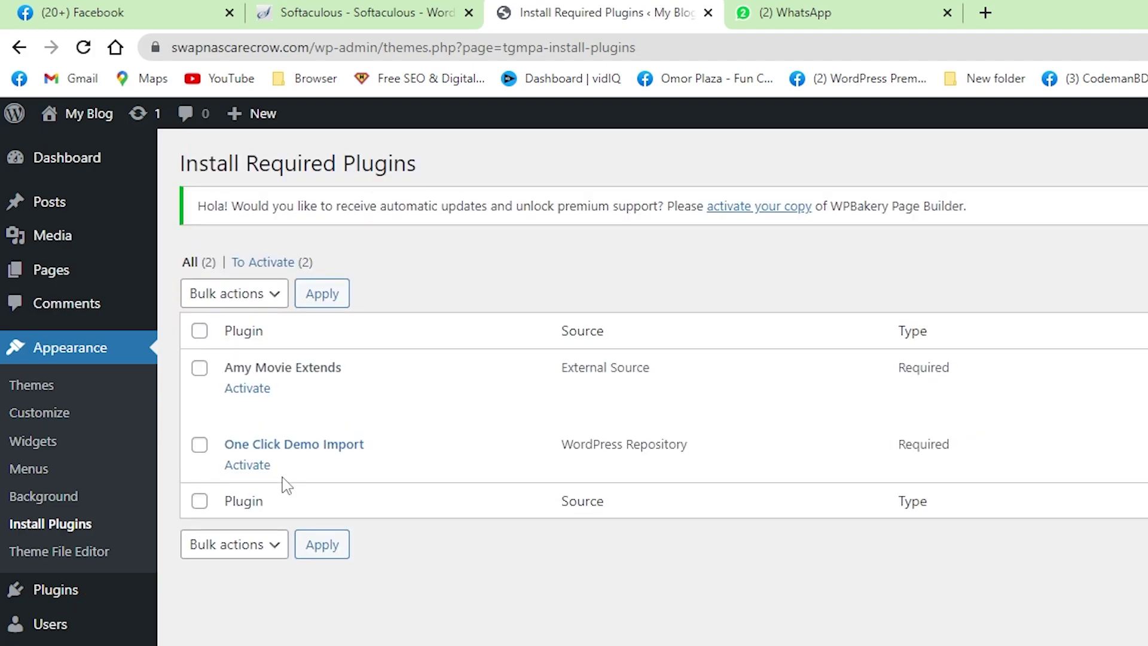
click(201, 332)
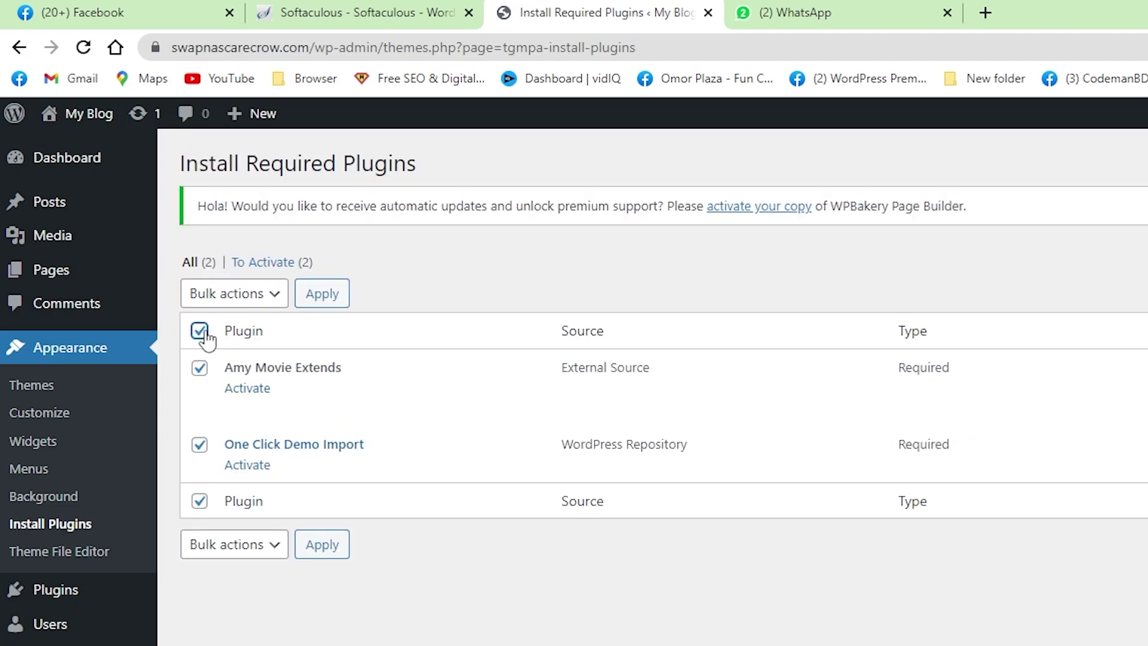
click(242, 295)
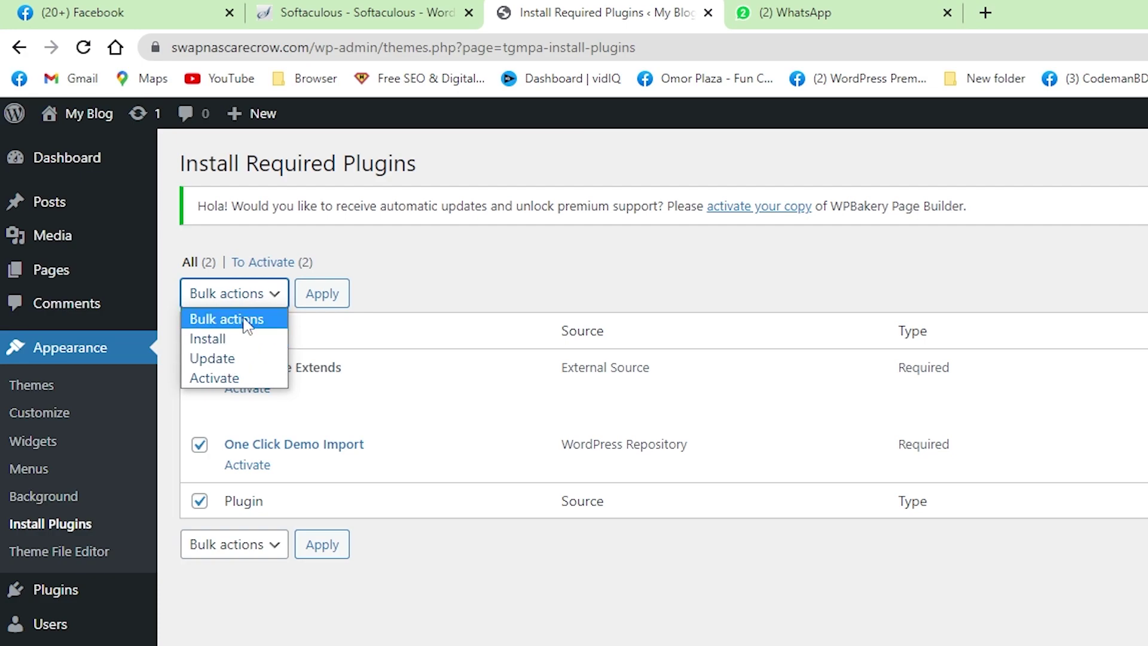
click(220, 377)
click(316, 296)
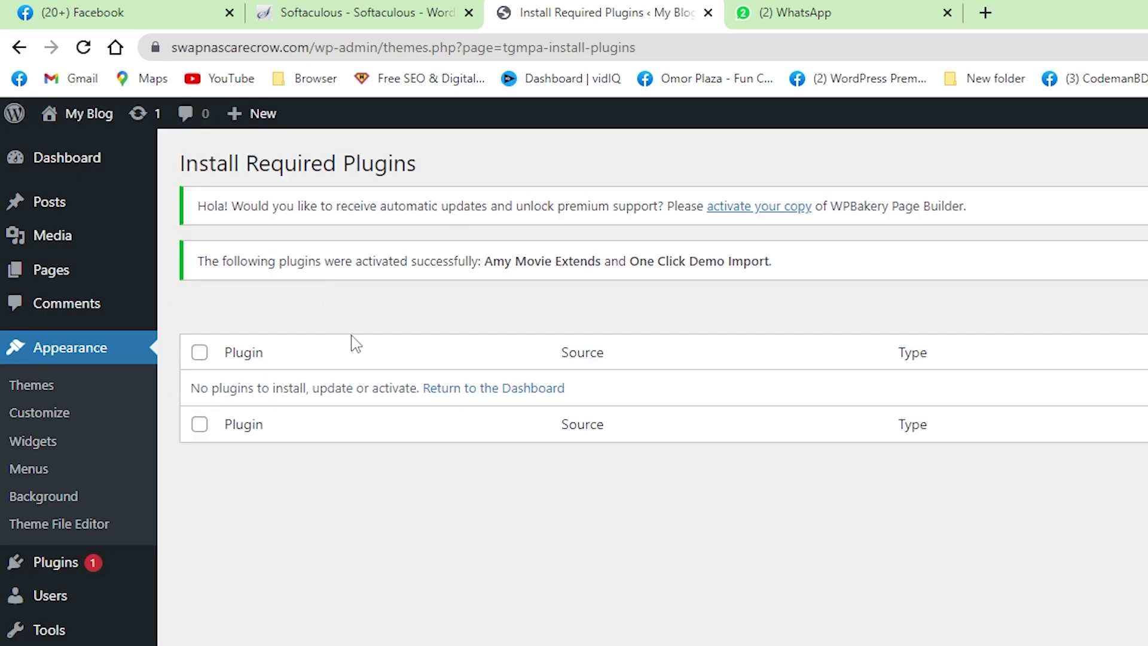
click(496, 390)
mouse_move(67, 526)
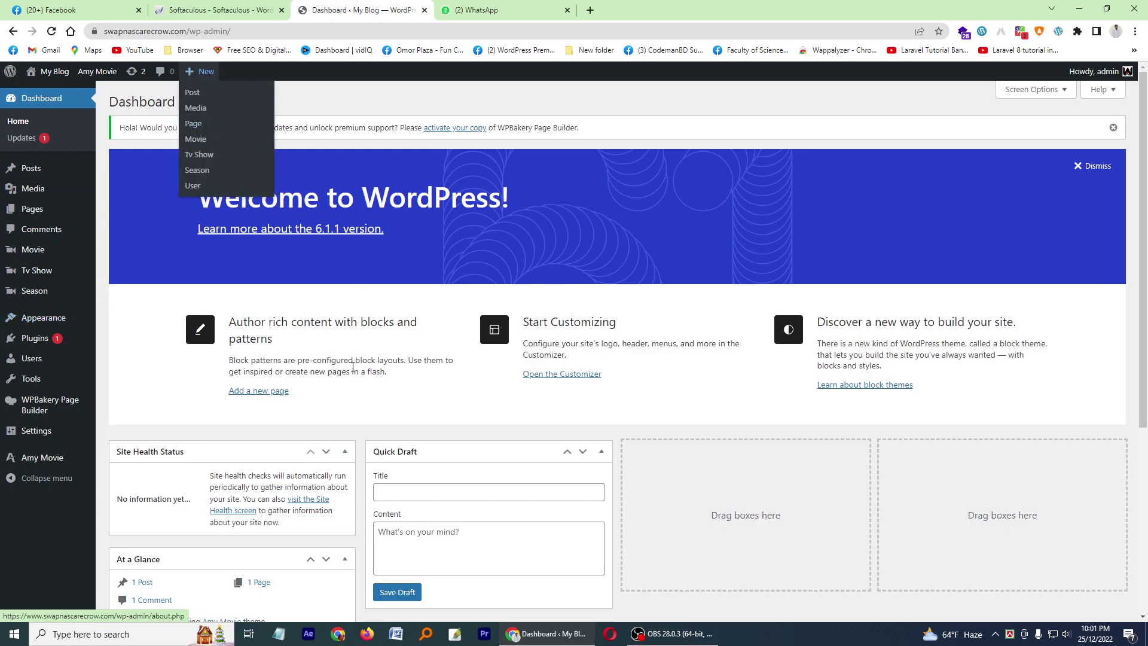
scroll(432, 374, down, 5)
scroll(425, 383, up, 5)
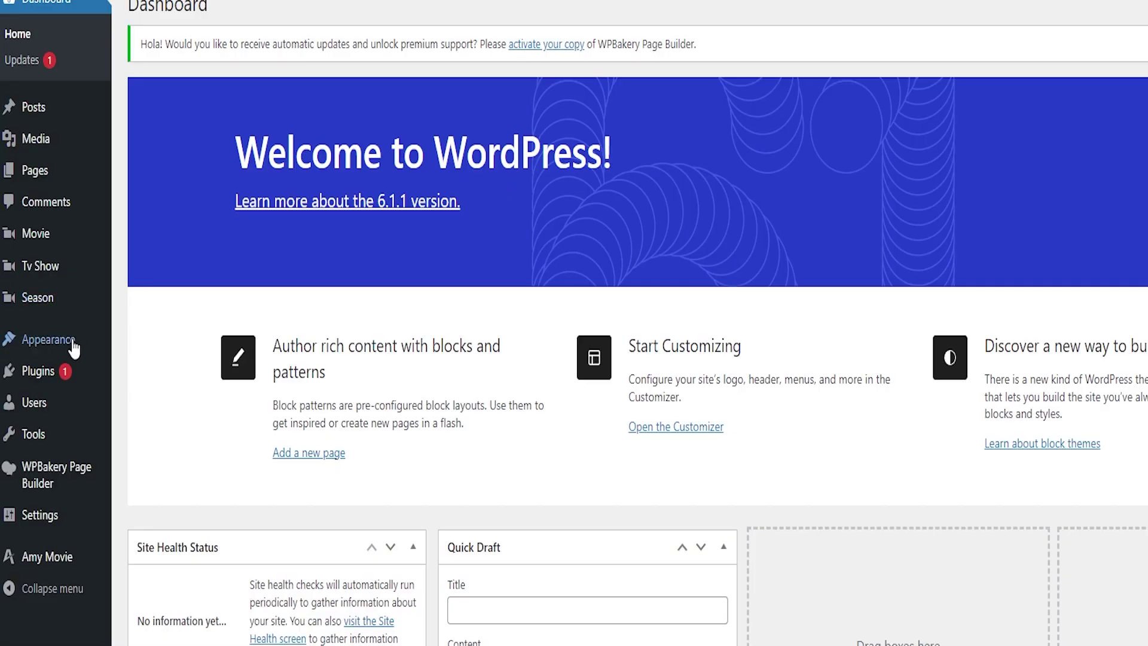
mouse_move(61, 322)
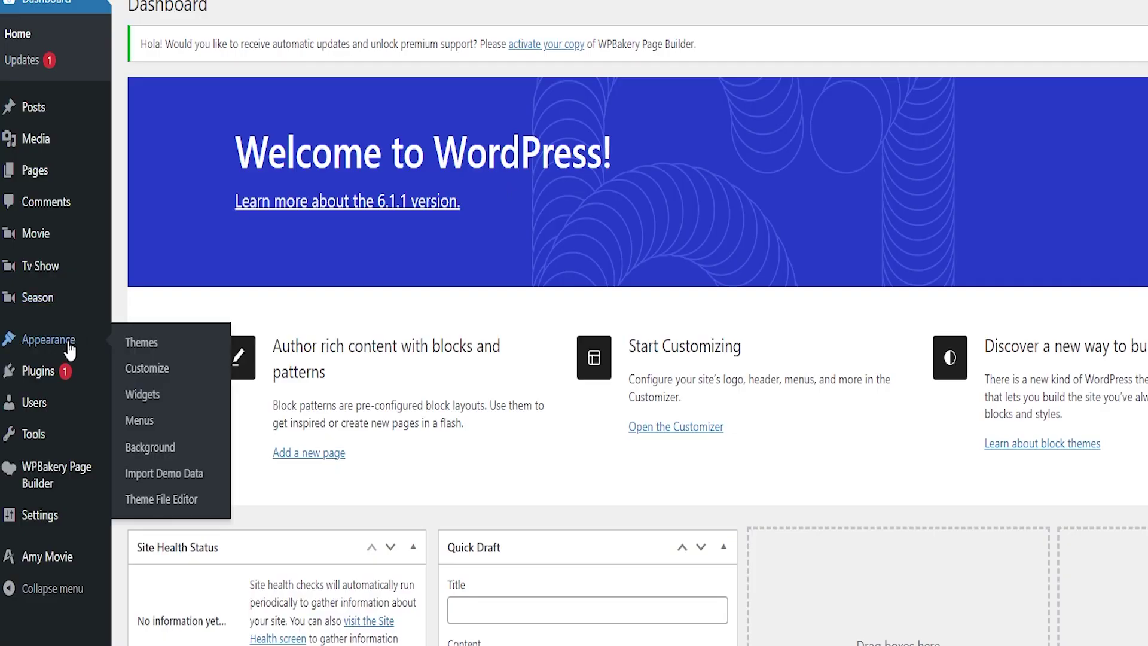
- Browse the demo cards under Import Demo Data and import Single Cinema Visual Composer
click(162, 476)
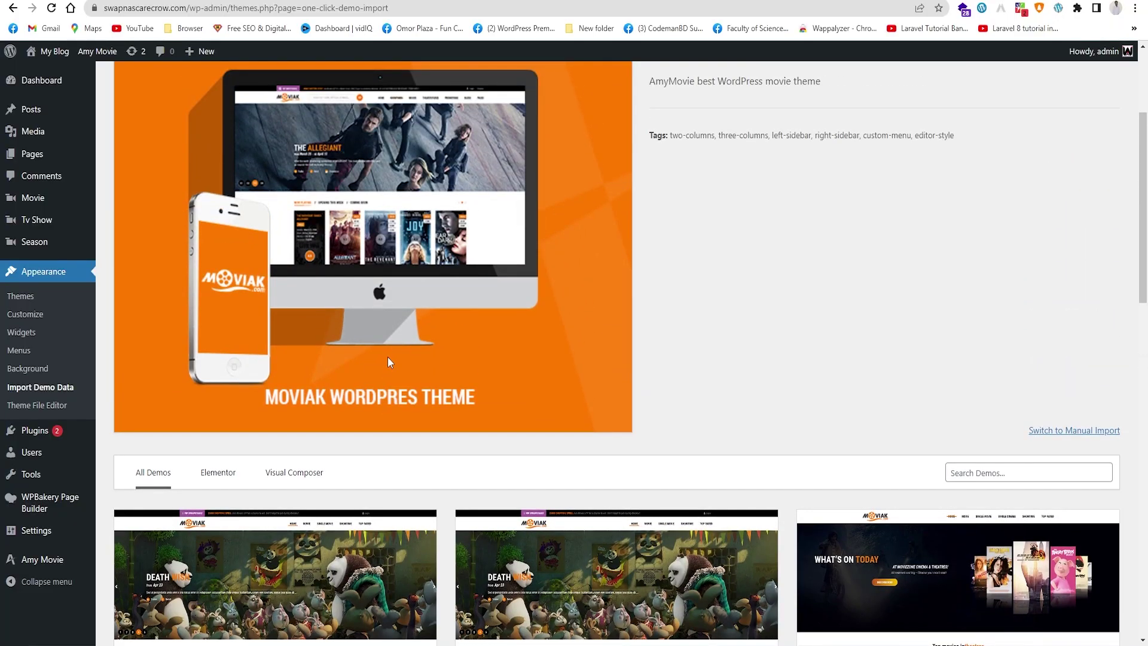
scroll(421, 294, down, 15)
scroll(421, 299, down, 2)
scroll(235, 431, up, 10)
scroll(237, 413, up, 5)
scroll(625, 372, down, 5)
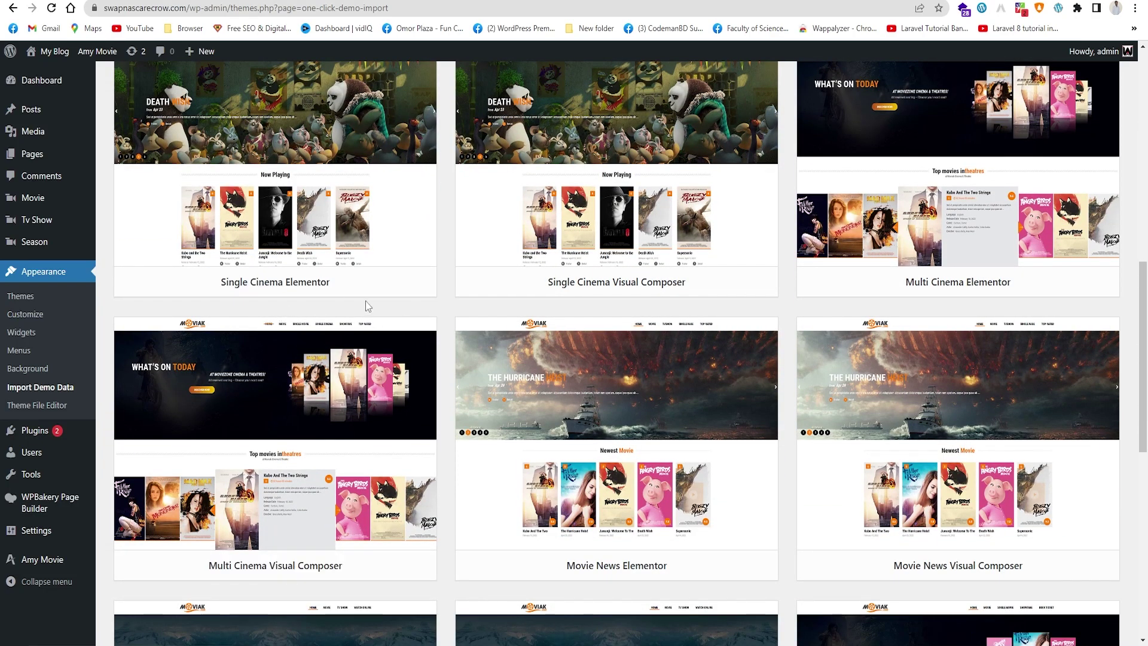
mouse_move(274, 298)
scroll(248, 204, up, 2)
mouse_move(653, 244)
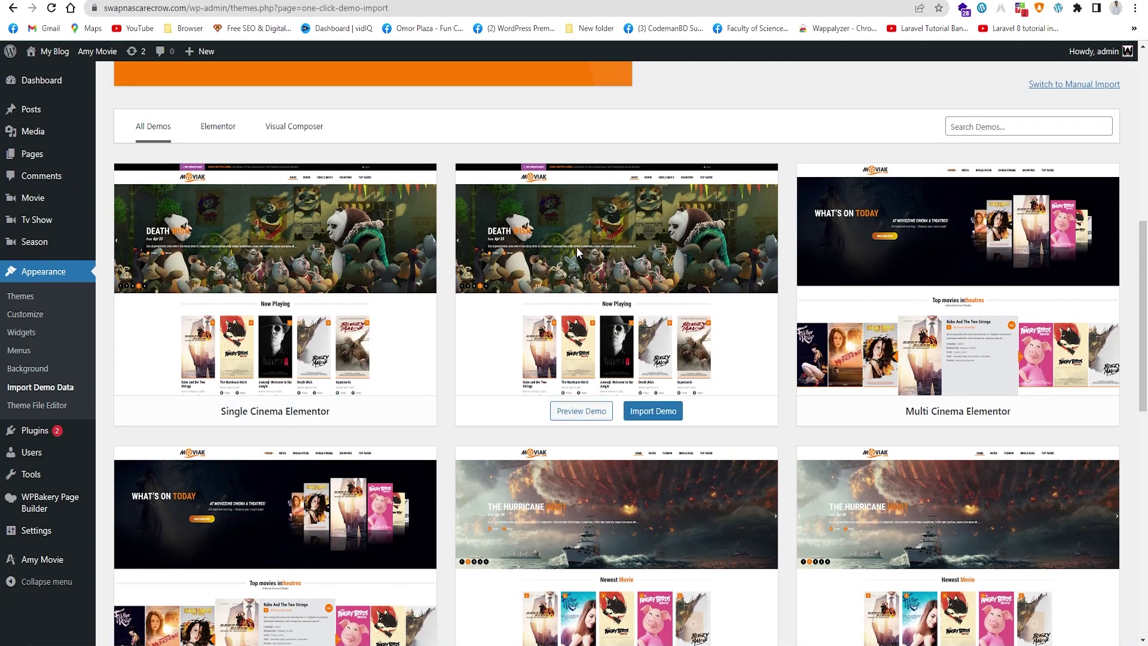
mouse_move(289, 426)
mouse_move(588, 423)
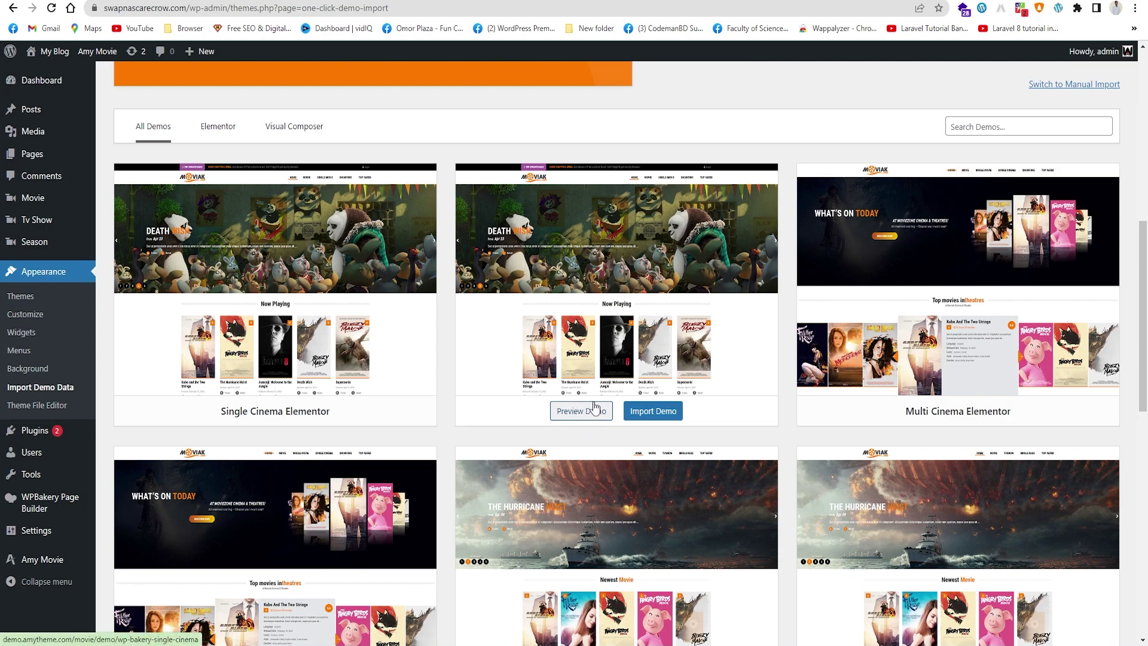
mouse_move(1020, 387)
scroll(837, 383, down, 3)
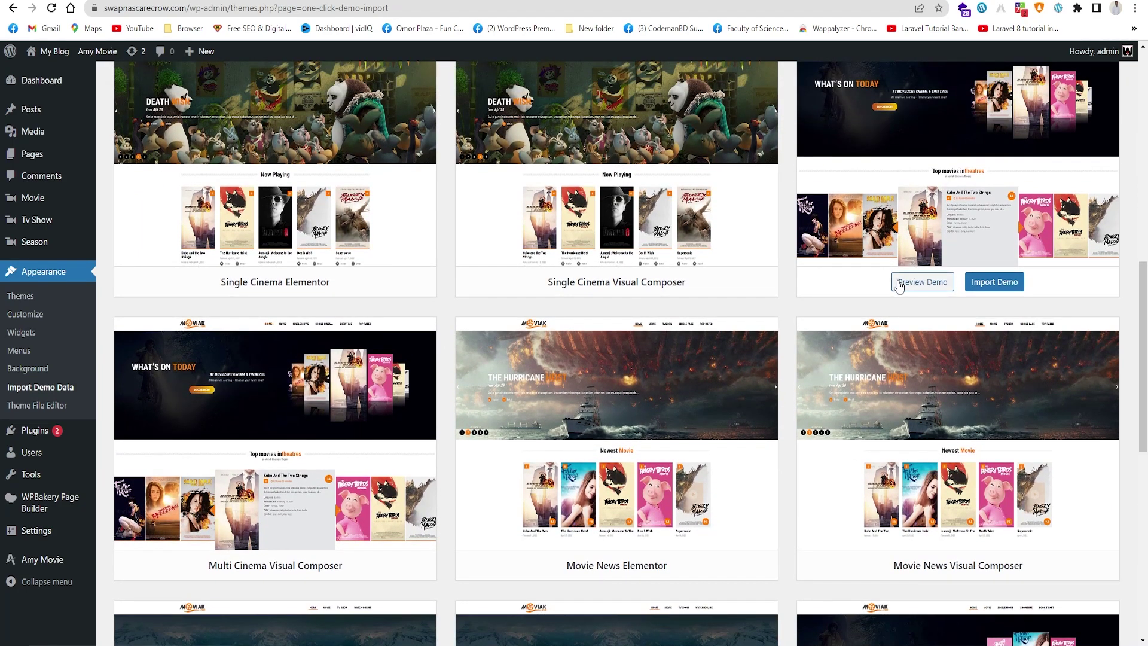
mouse_move(554, 289)
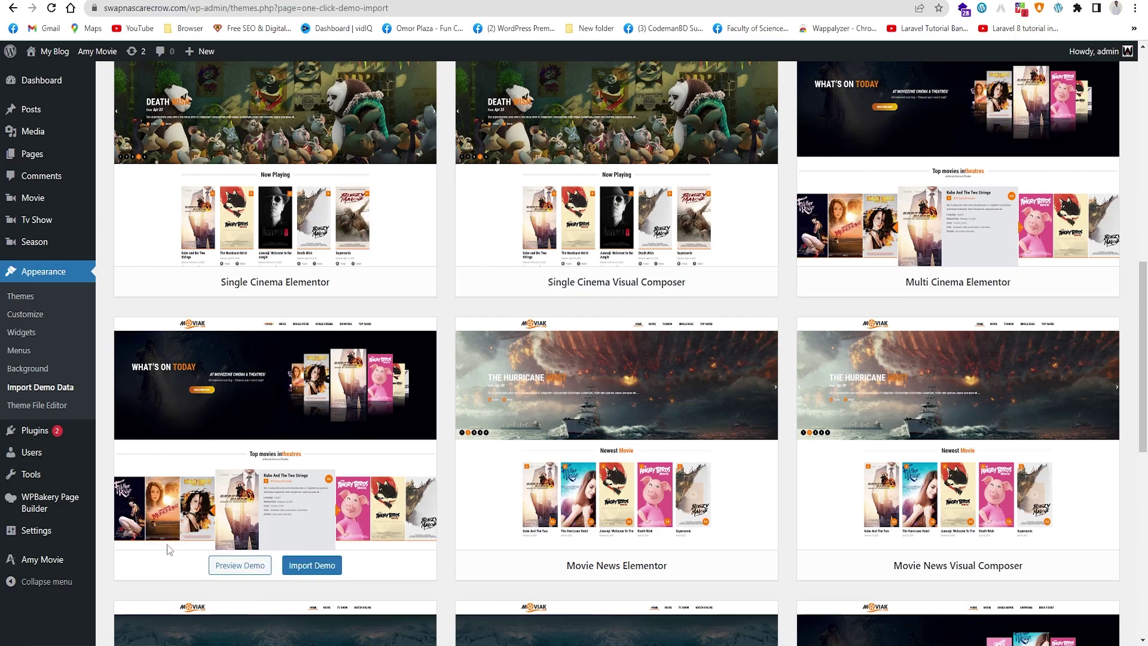
mouse_move(433, 531)
scroll(497, 472, down, 5)
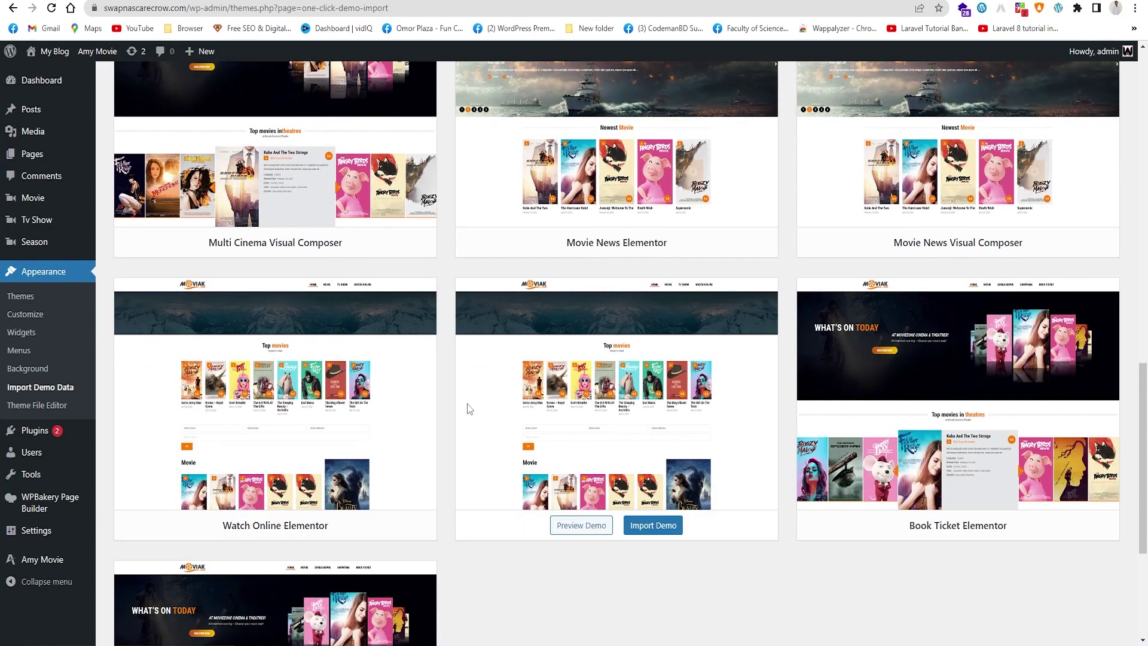
scroll(470, 408, up, 10)
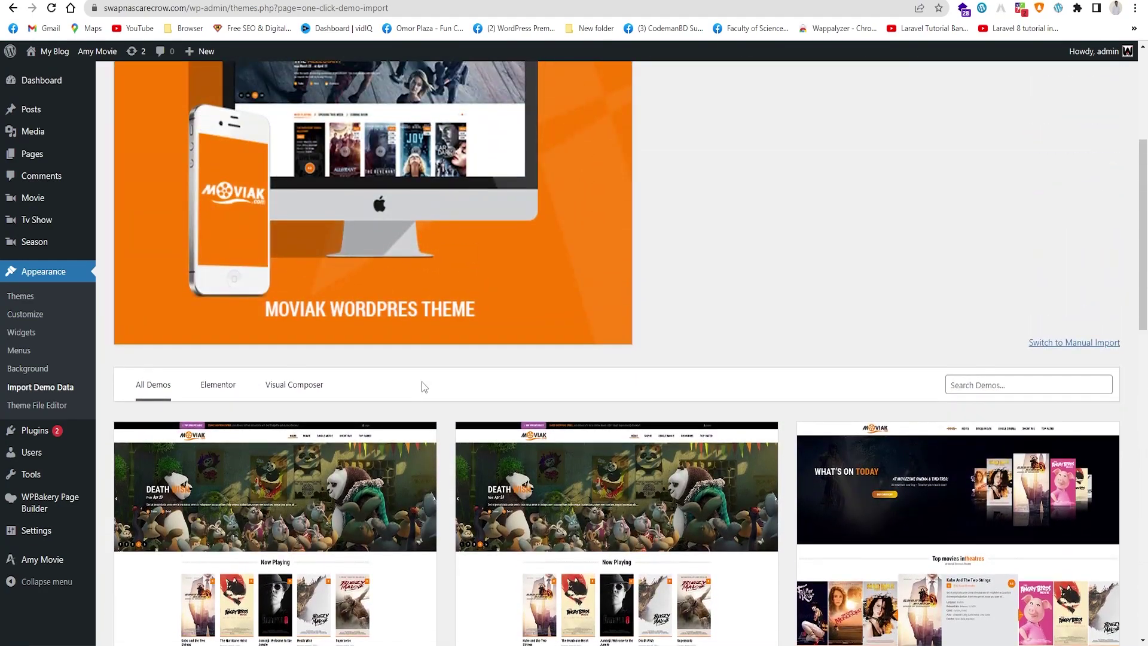
scroll(426, 382, down, 3)
scroll(433, 359, down, 6)
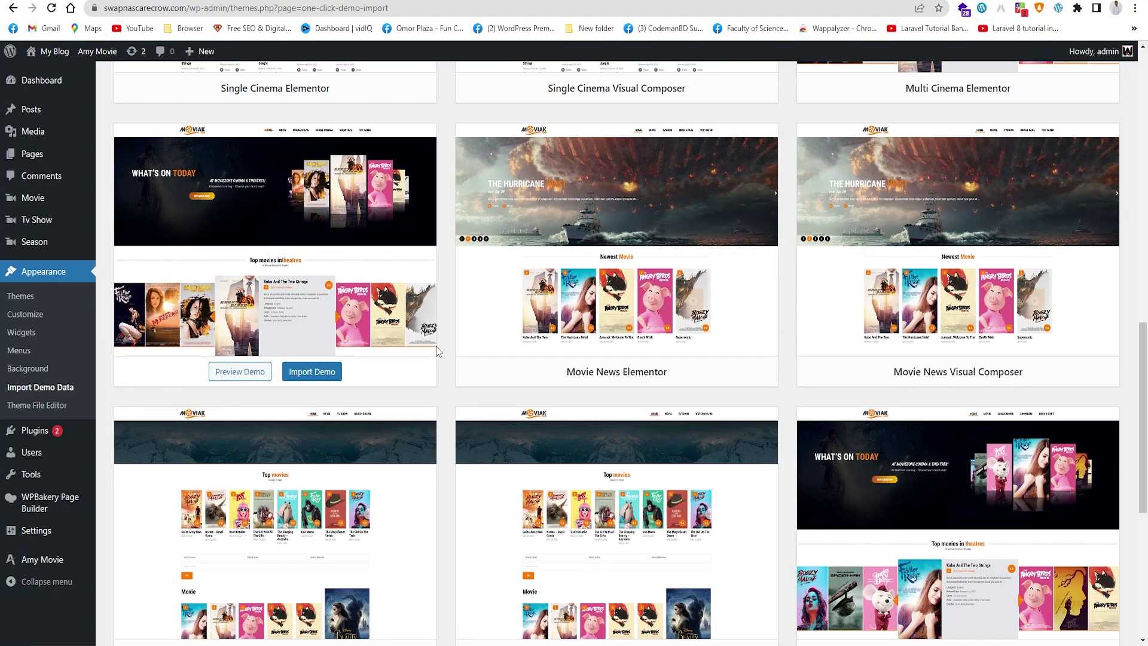
scroll(438, 352, up, 7)
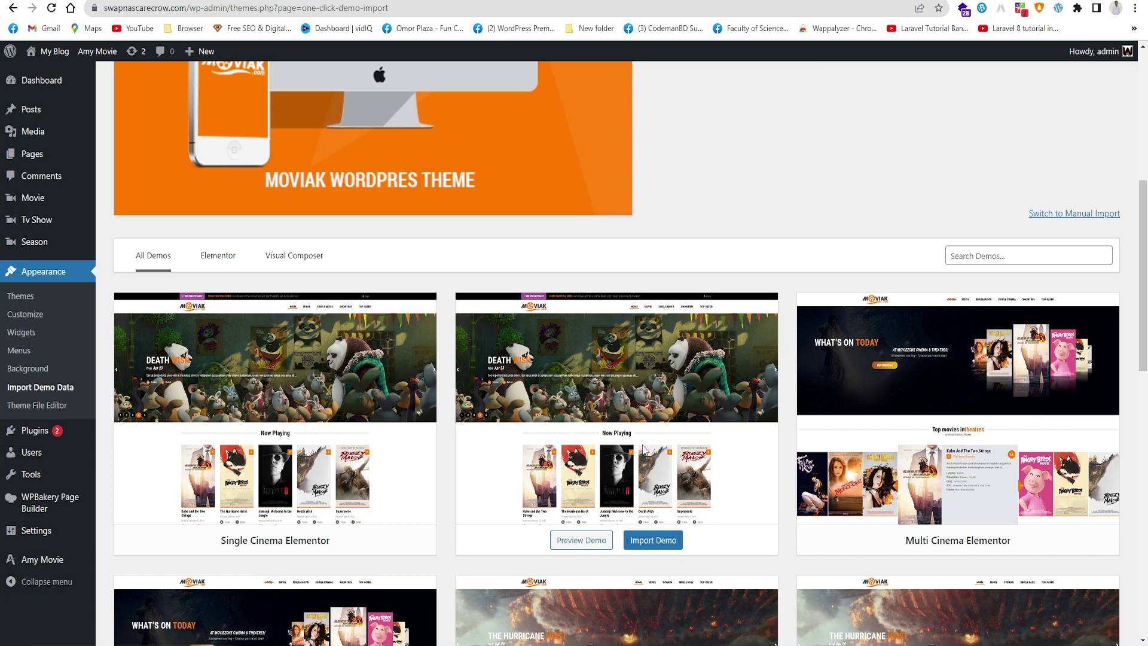
click(648, 540)
- Enable WPForms, All in One SEO, MonsterInsights and Breadcrumb NavXT, then Continue & Import
scroll(600, 375, down, 2)
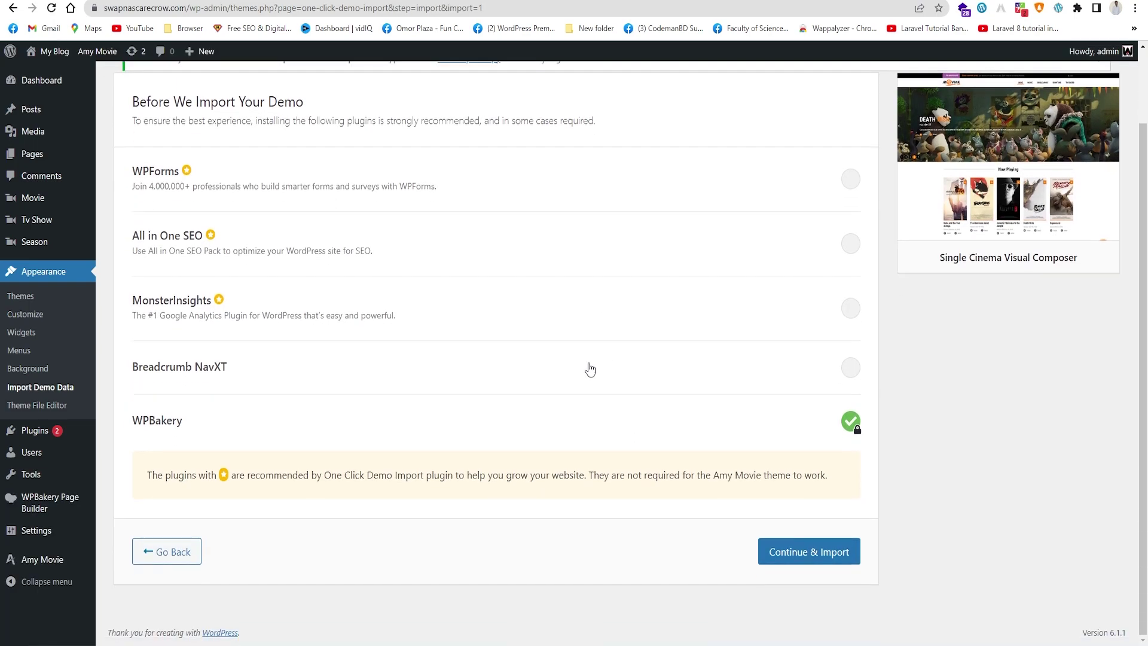
scroll(590, 274, up, 2)
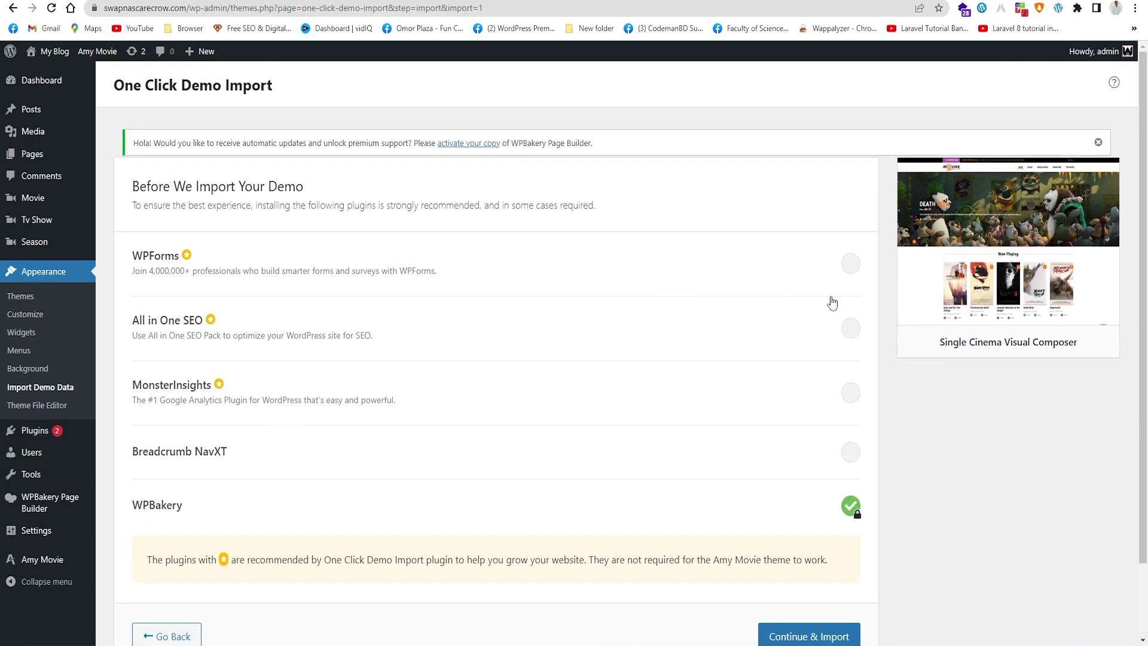
scroll(303, 446, down, 2)
scroll(524, 408, up, 2)
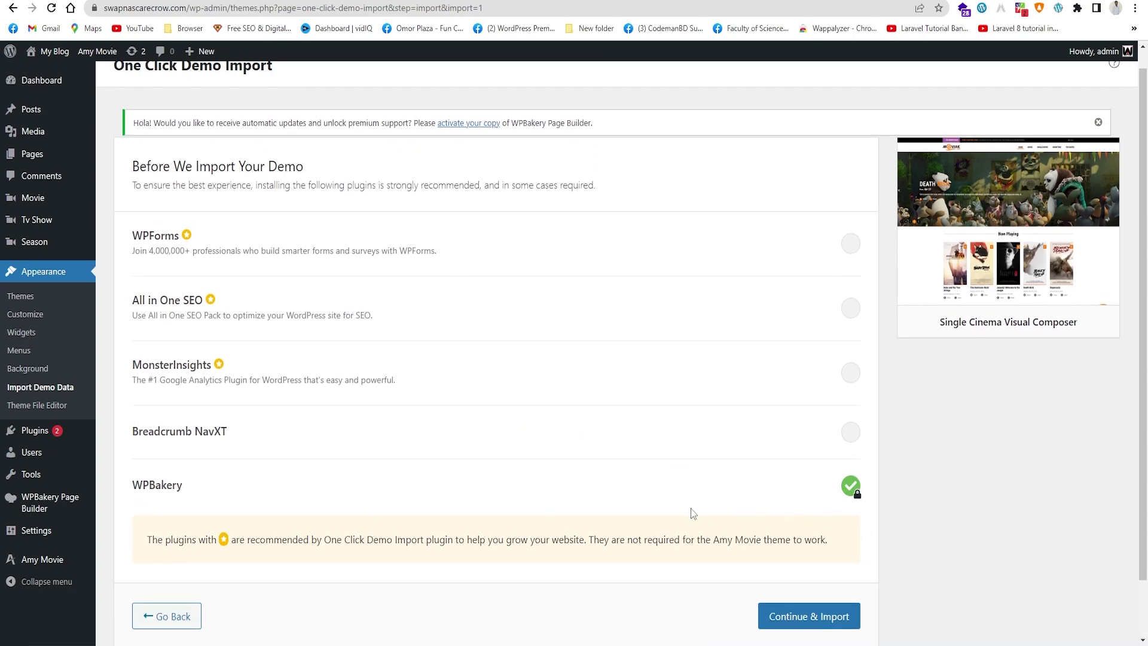
drag(135, 491, 184, 490)
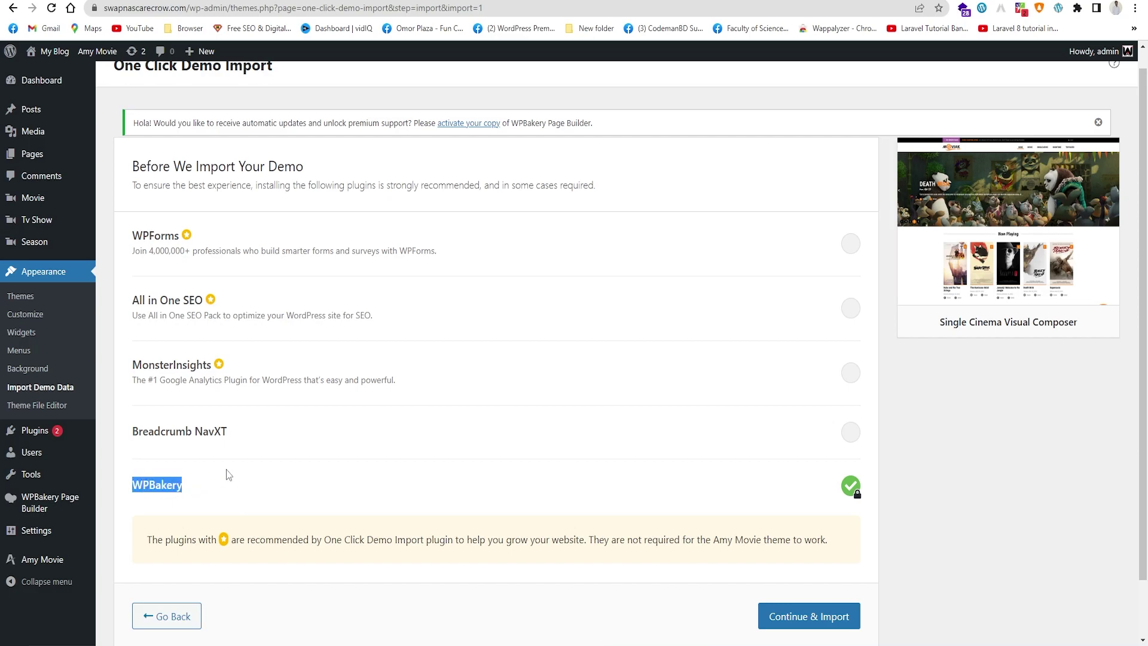
click(850, 435)
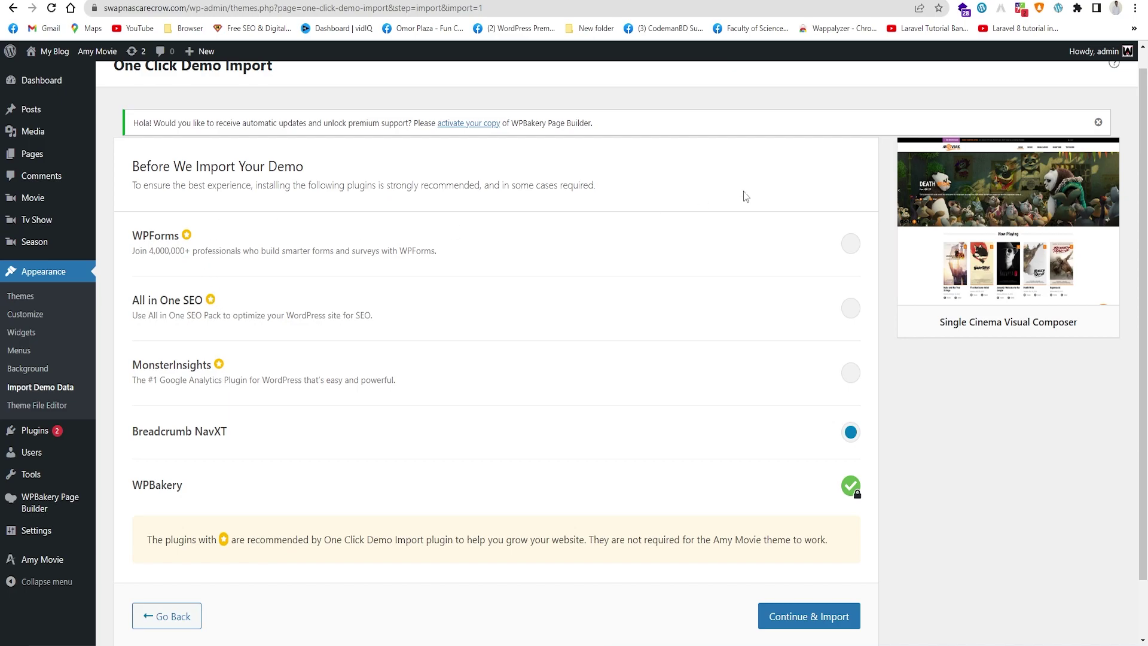
click(851, 243)
click(850, 309)
click(852, 373)
scroll(542, 397, down, 1)
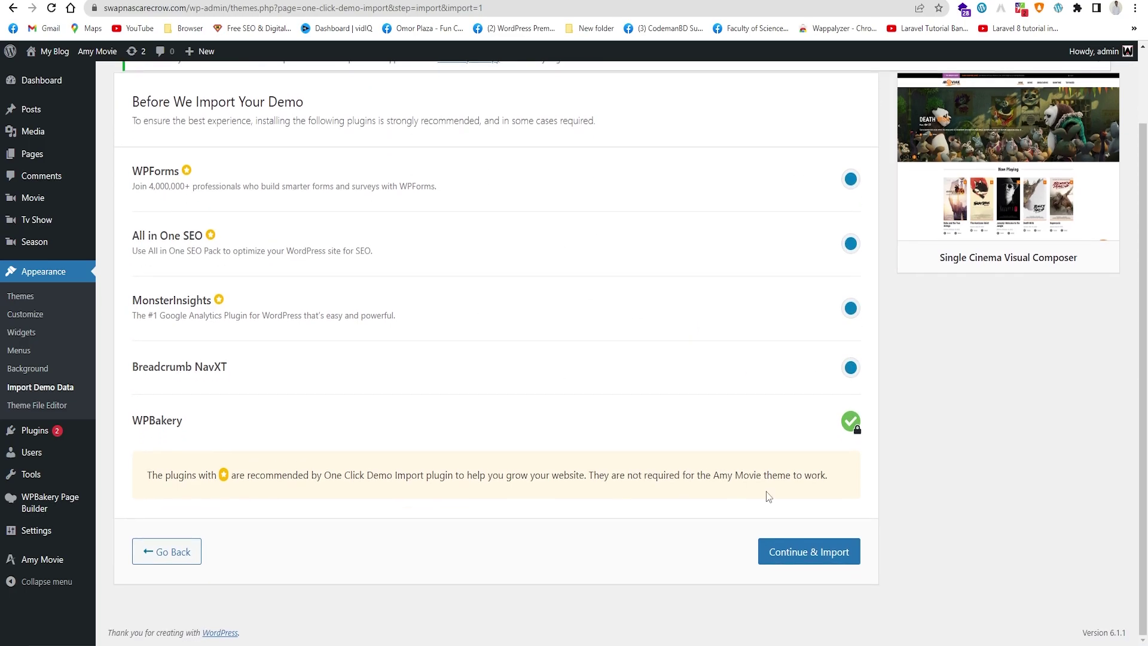
click(795, 547)
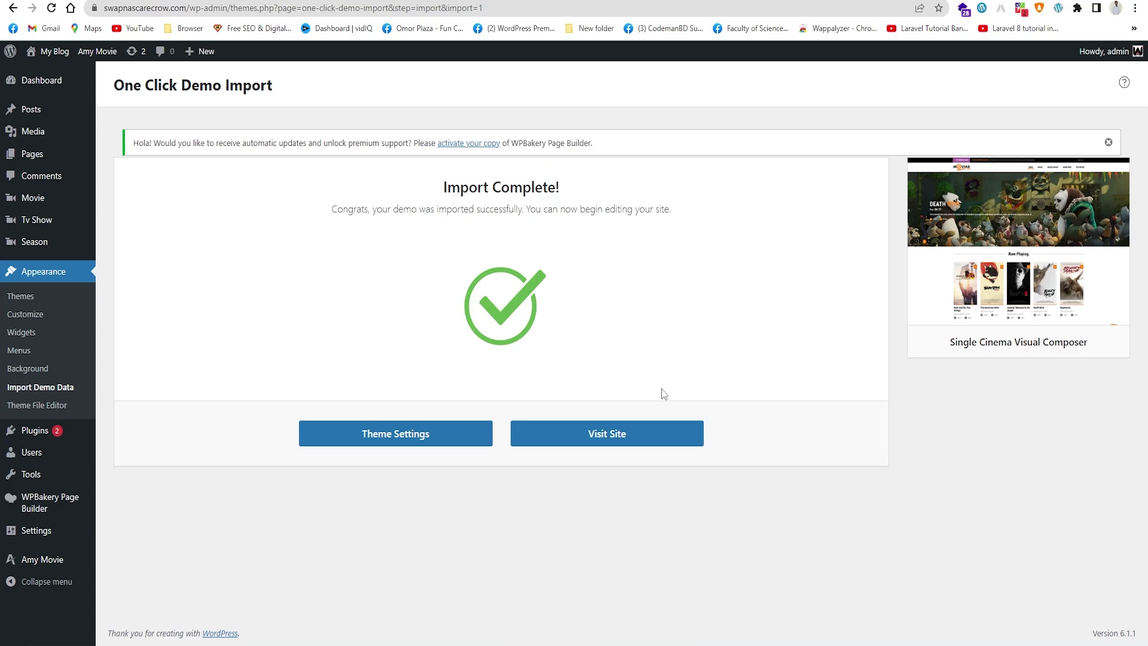
- Load swapnascarecrow.com in Firefox using the address copied from Chrome, then scroll through its movie homepage
drag(190, 6, 66, 33)
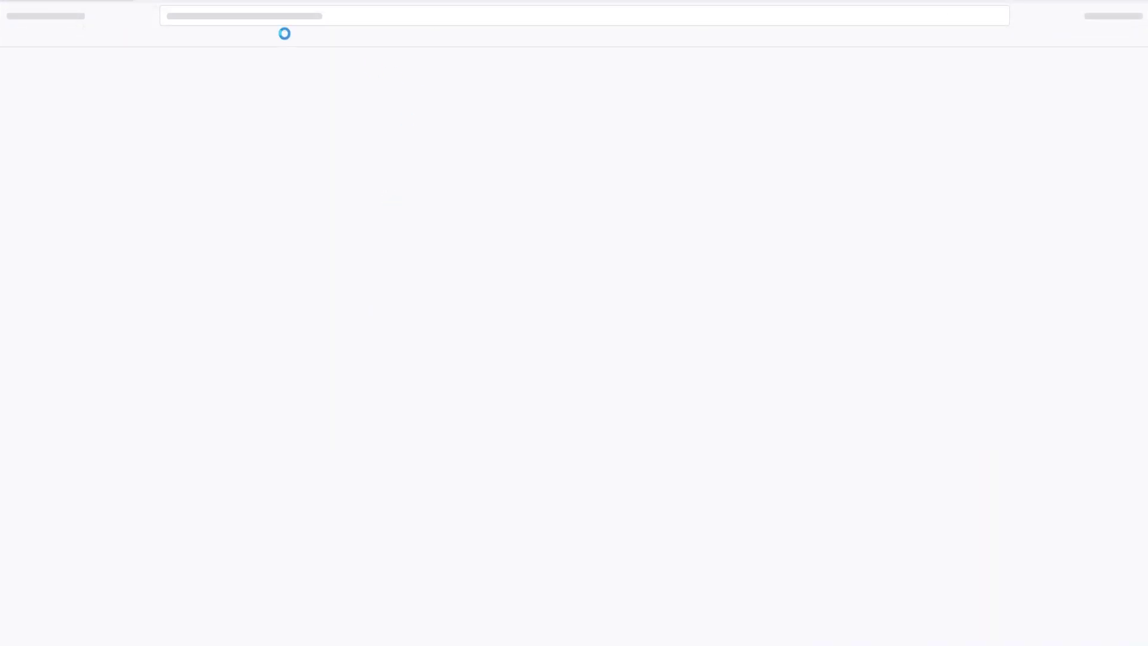
text(https://www.swapnascarecrow.com/)
key(Return)
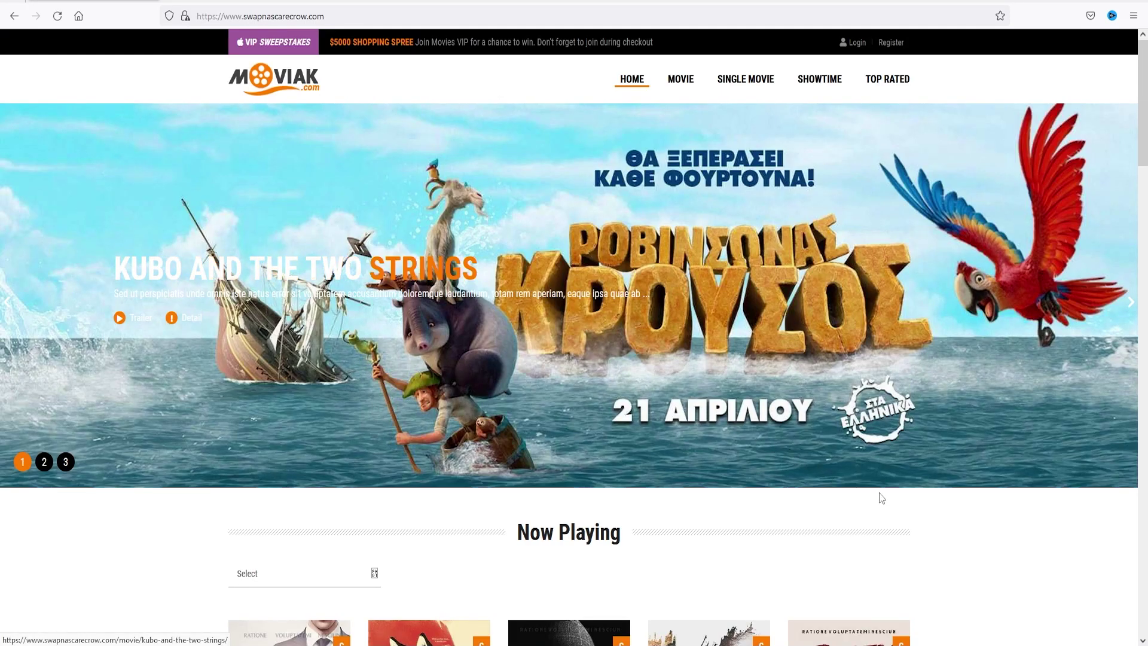
scroll(897, 484, down, 5)
scroll(958, 465, down, 15)
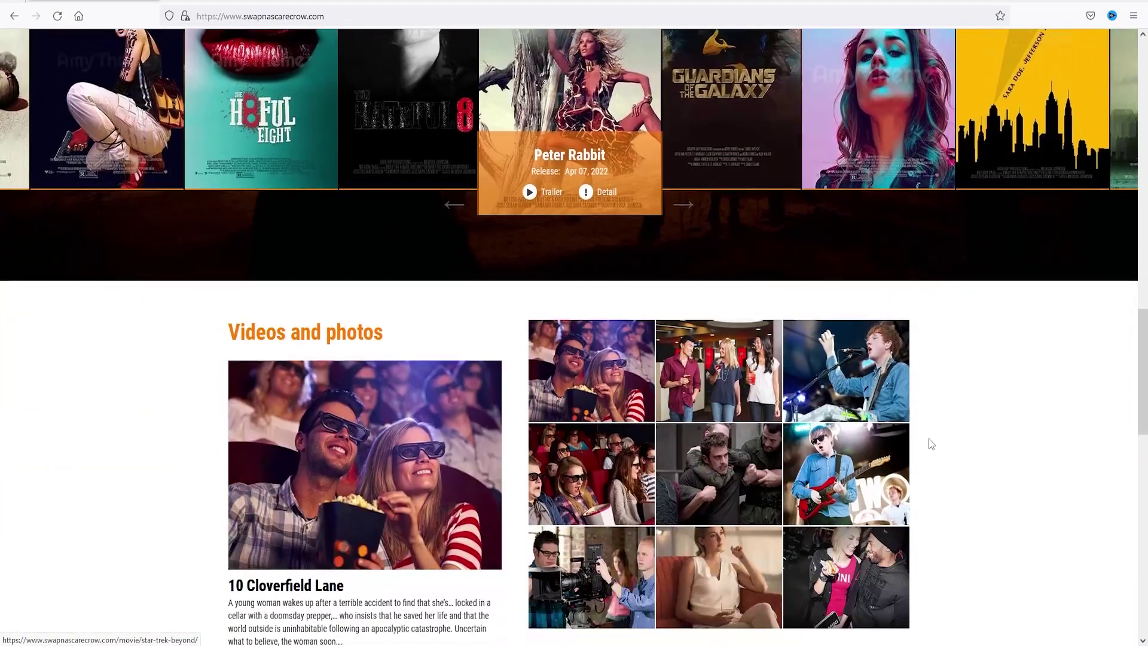
scroll(909, 418, down, 3)
scroll(892, 390, up, 20)
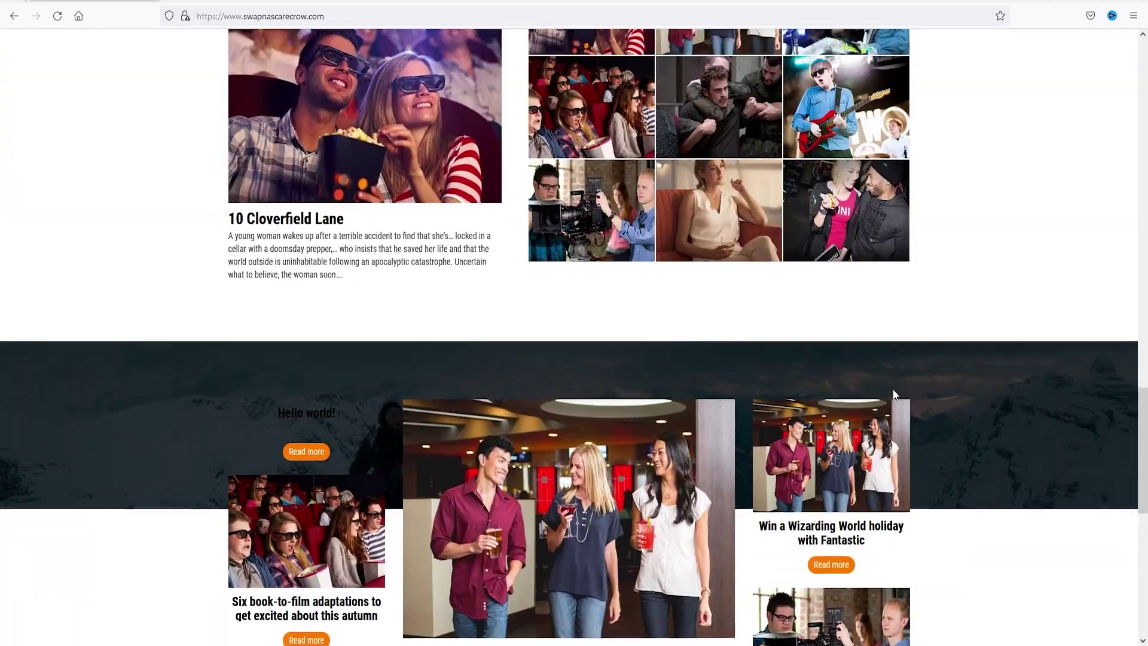
scroll(892, 389, up, 2)
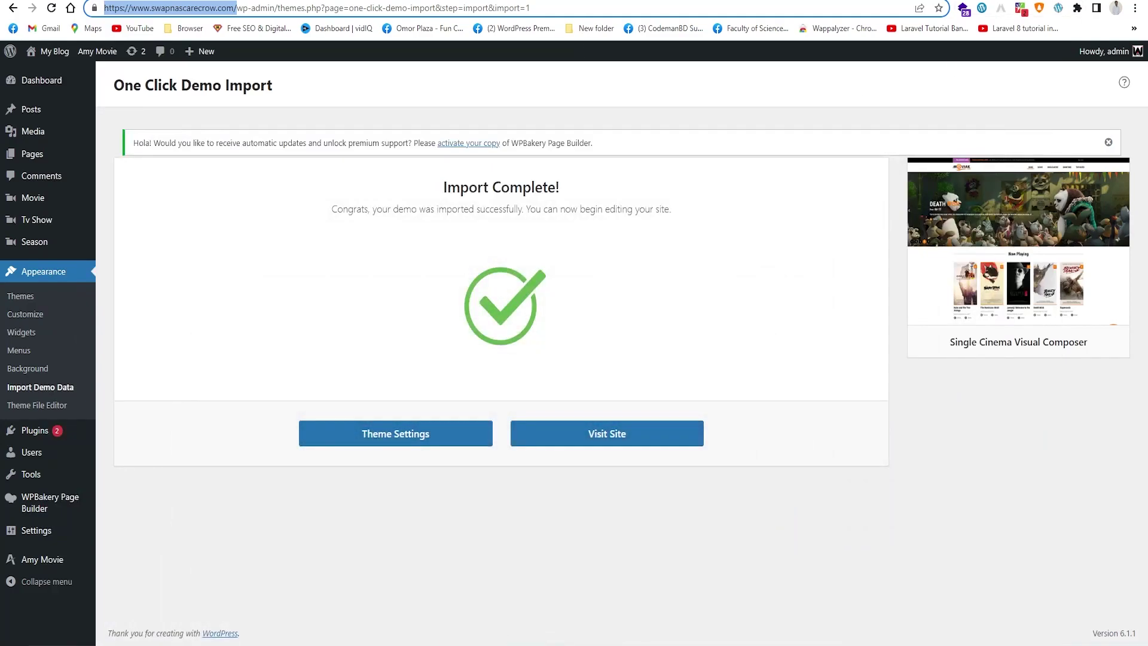
- Load the site homepage in a new tab and scroll down to the footer and back, checking the broken movie images
key(ctrl+c)
key(ctrl+t)
key(ctrl+v)
key(Return)
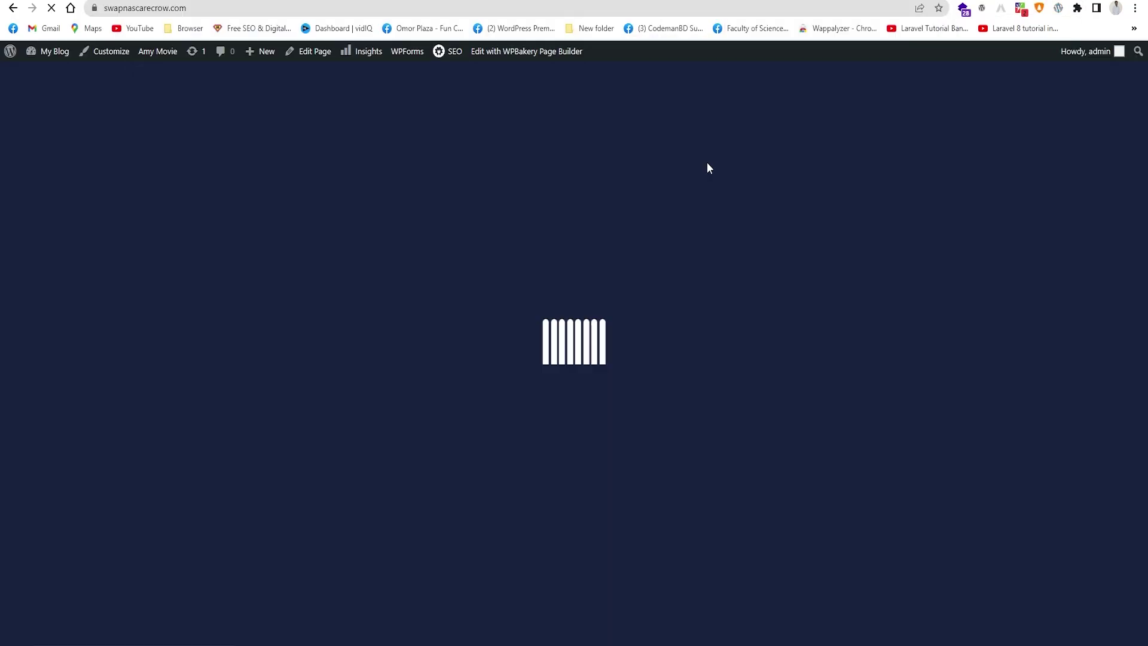
scroll(641, 332, down, 15)
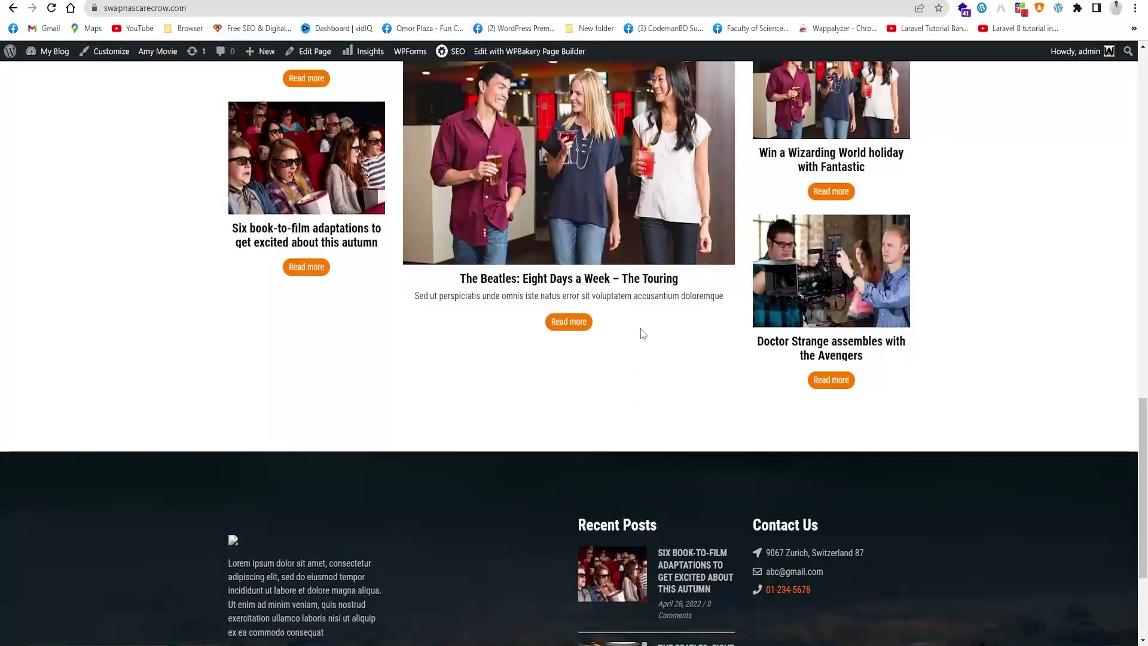
scroll(641, 333, up, 15)
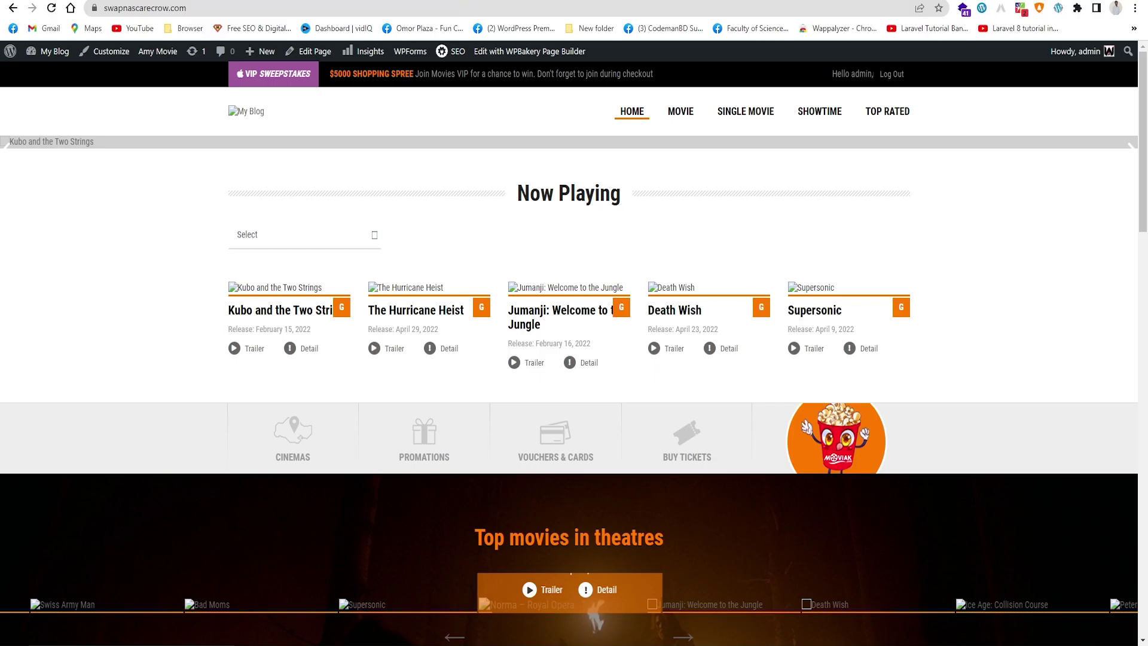
scroll(604, 290, down, 20)
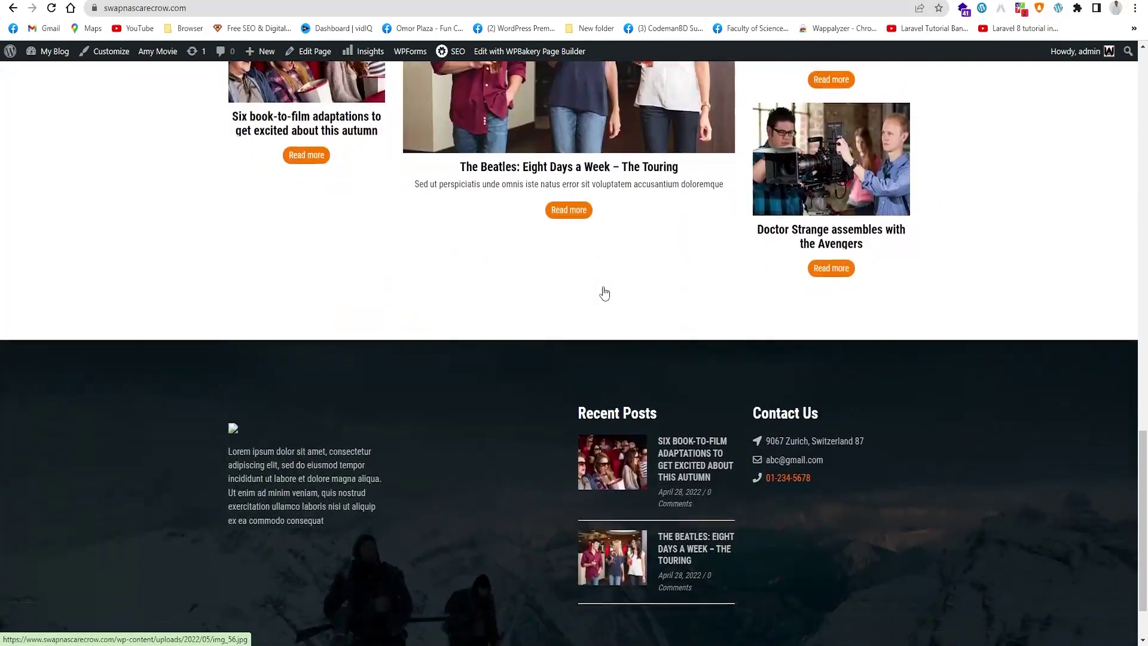
scroll(604, 291, up, 20)
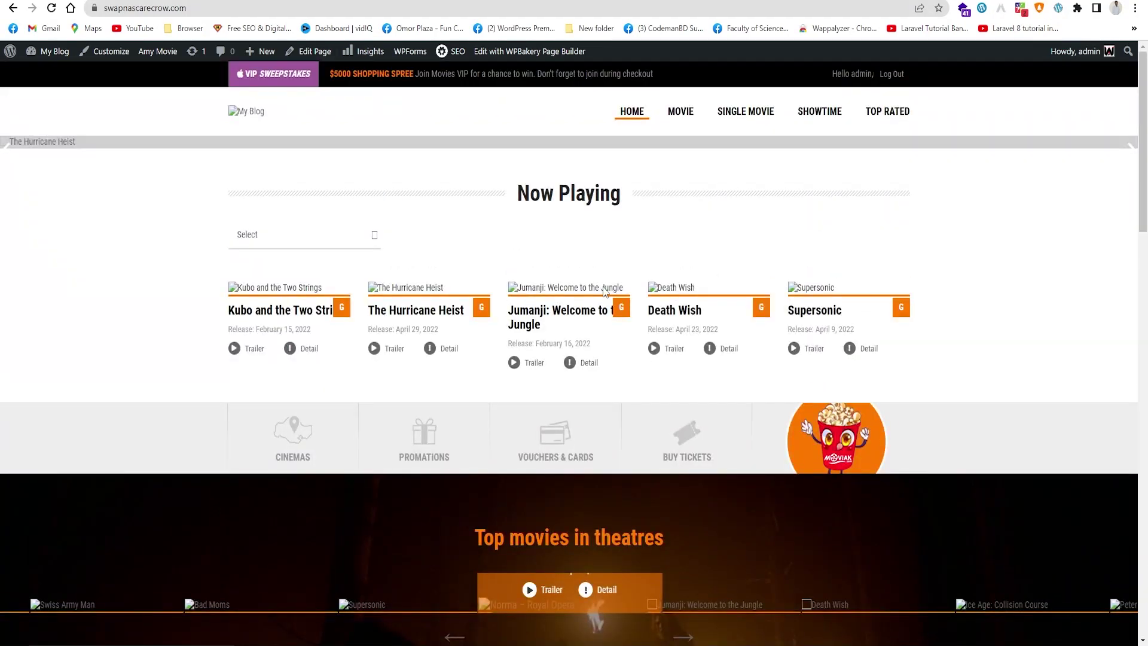
mouse_move(604, 291)
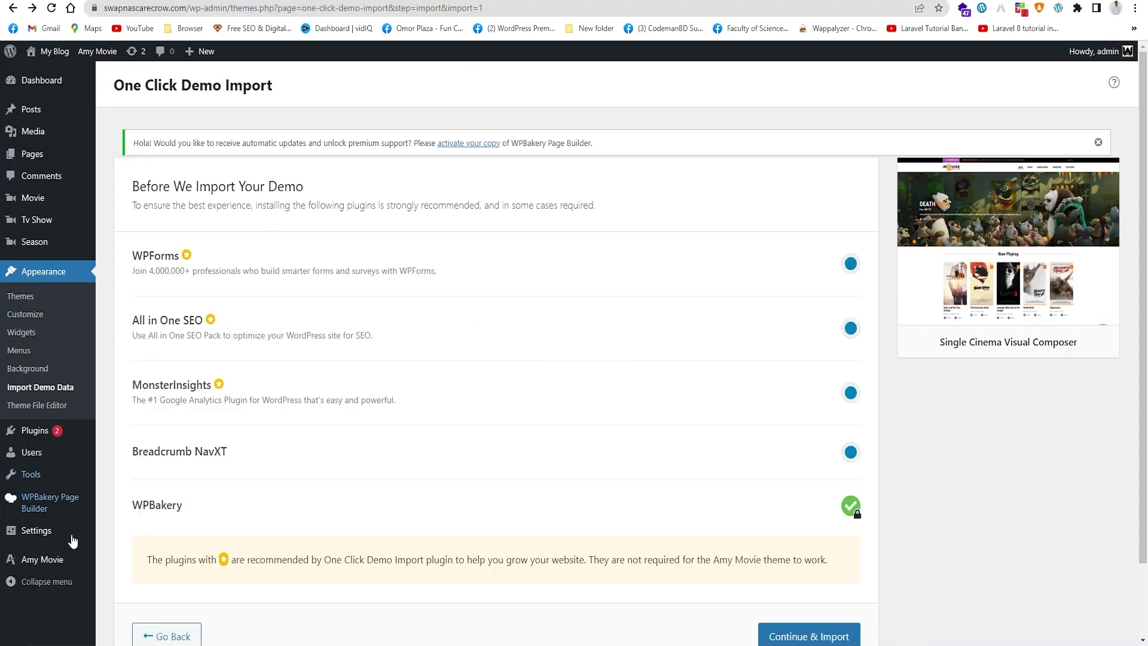
- Open the Amy Movie theme configuration and review the General Media settings, including Movie List image size
click(39, 563)
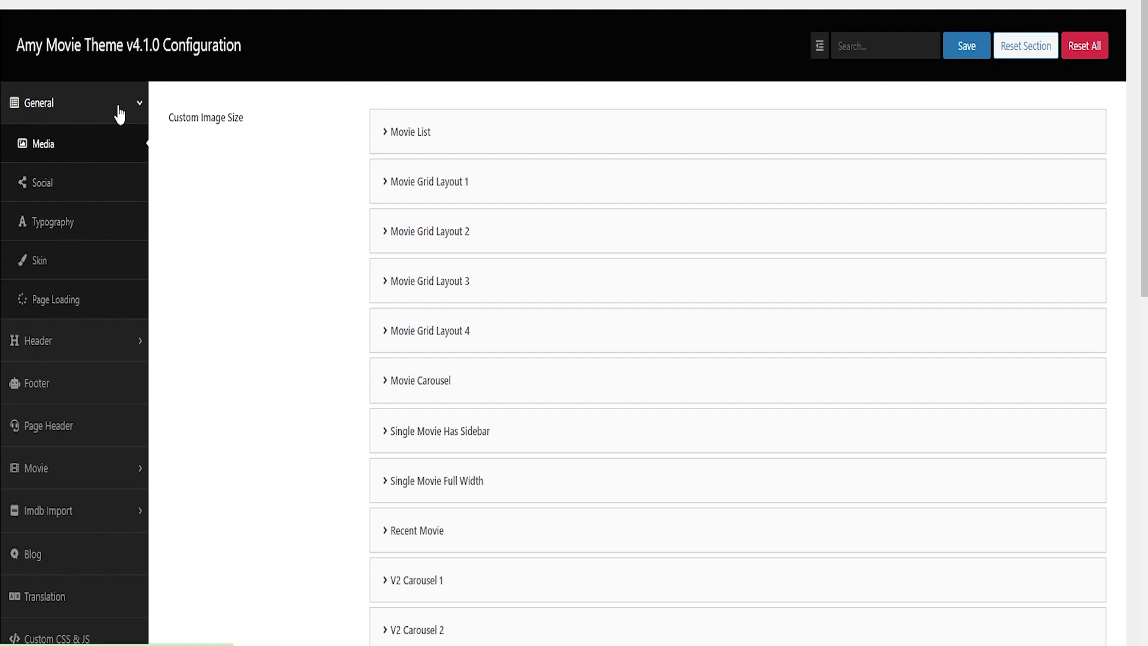
scroll(538, 215, down, 10)
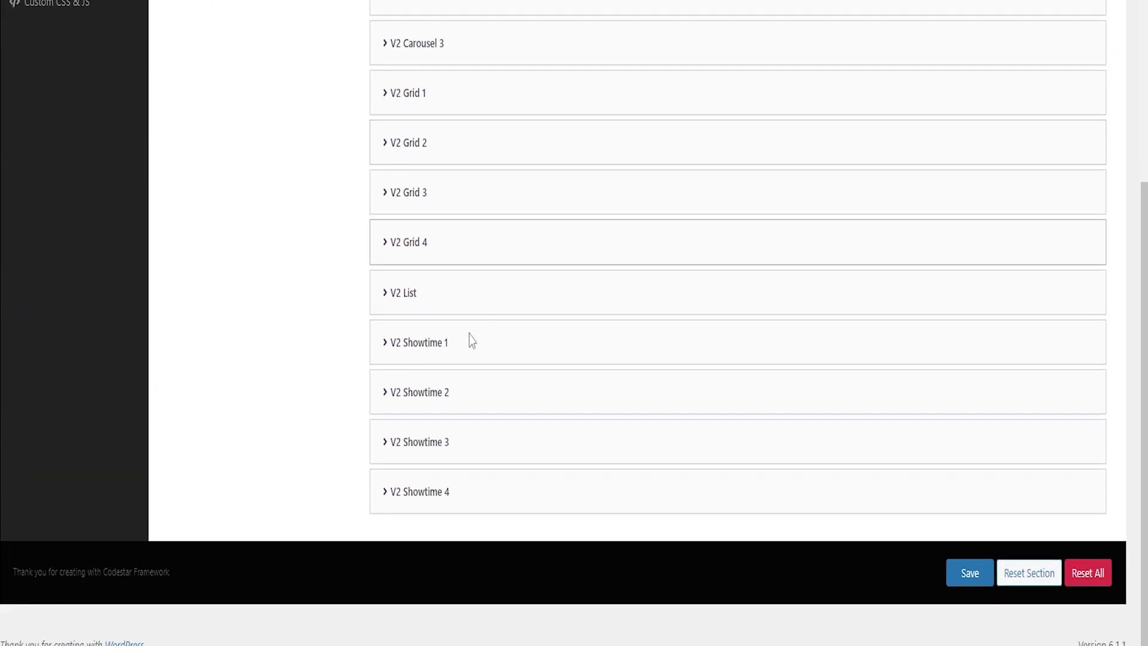
scroll(479, 325, up, 10)
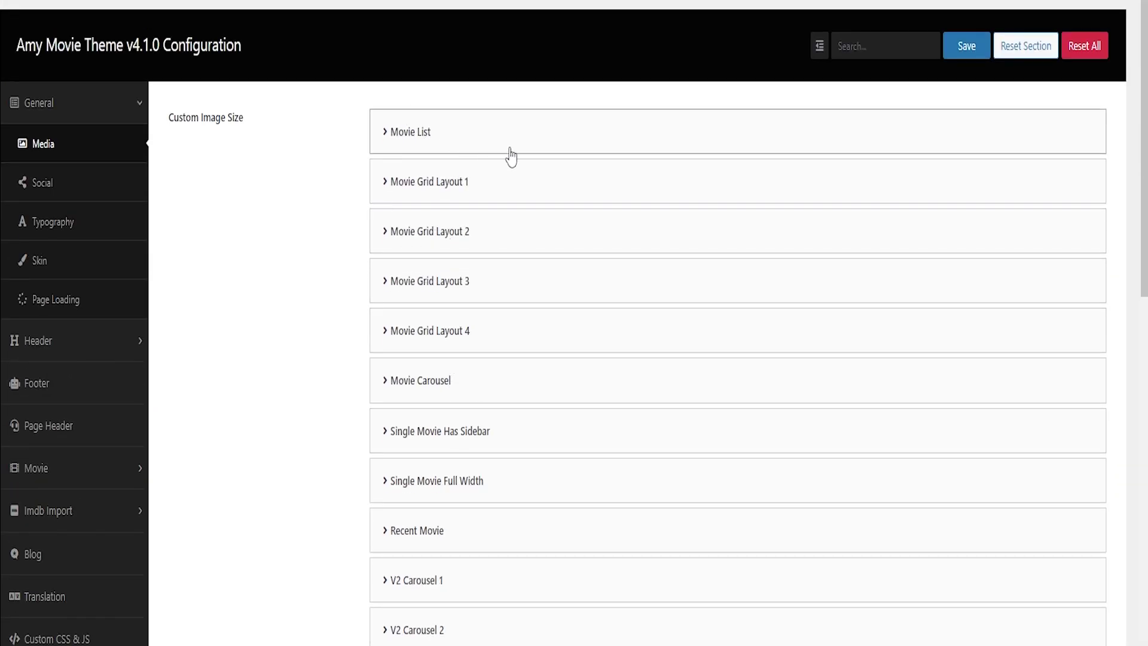
scroll(671, 274, down, 1)
scroll(670, 274, down, 8)
scroll(478, 297, up, 3)
click(389, 140)
click(387, 139)
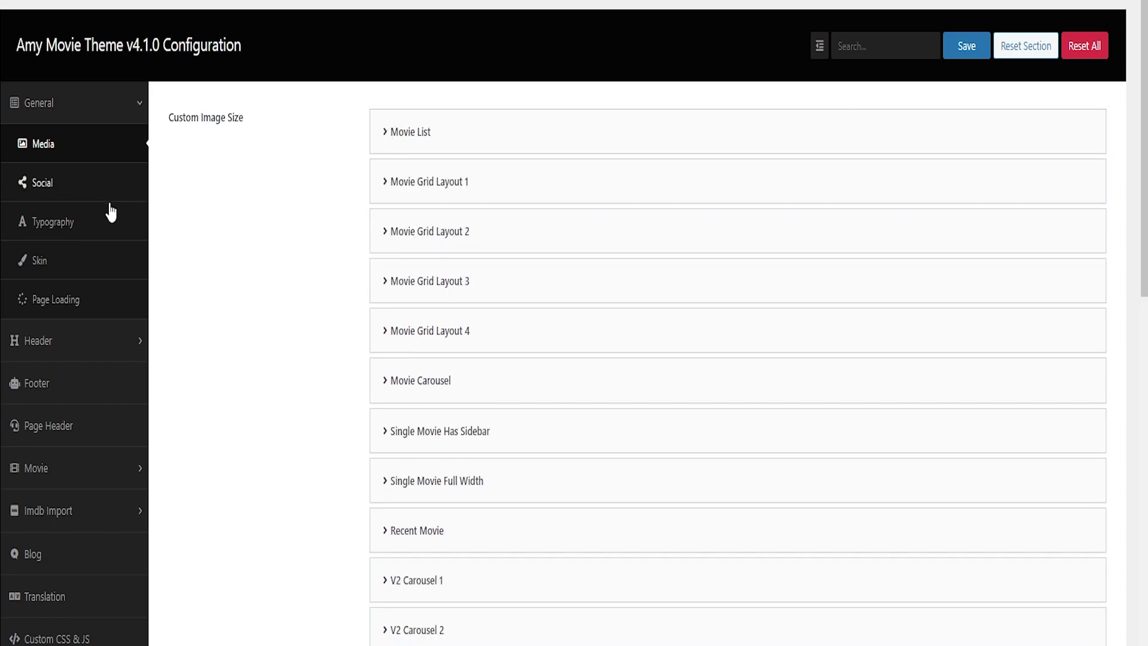
- Review the Social settings and inspect the Facebook social entry
click(85, 185)
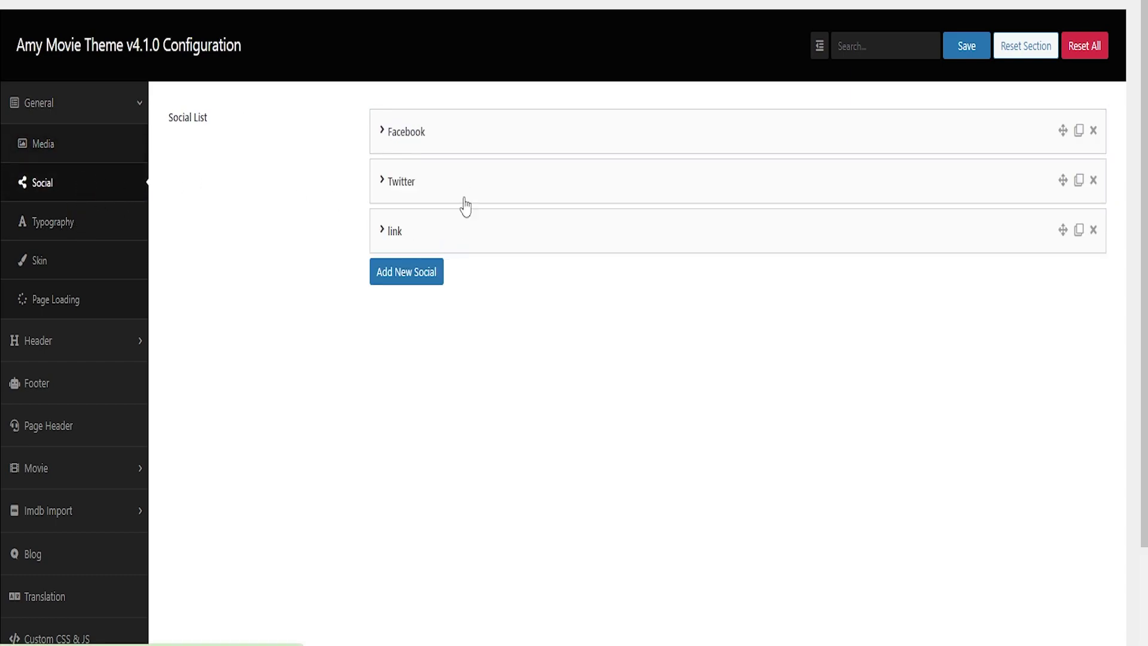
click(531, 142)
click(501, 140)
click(505, 142)
click(541, 147)
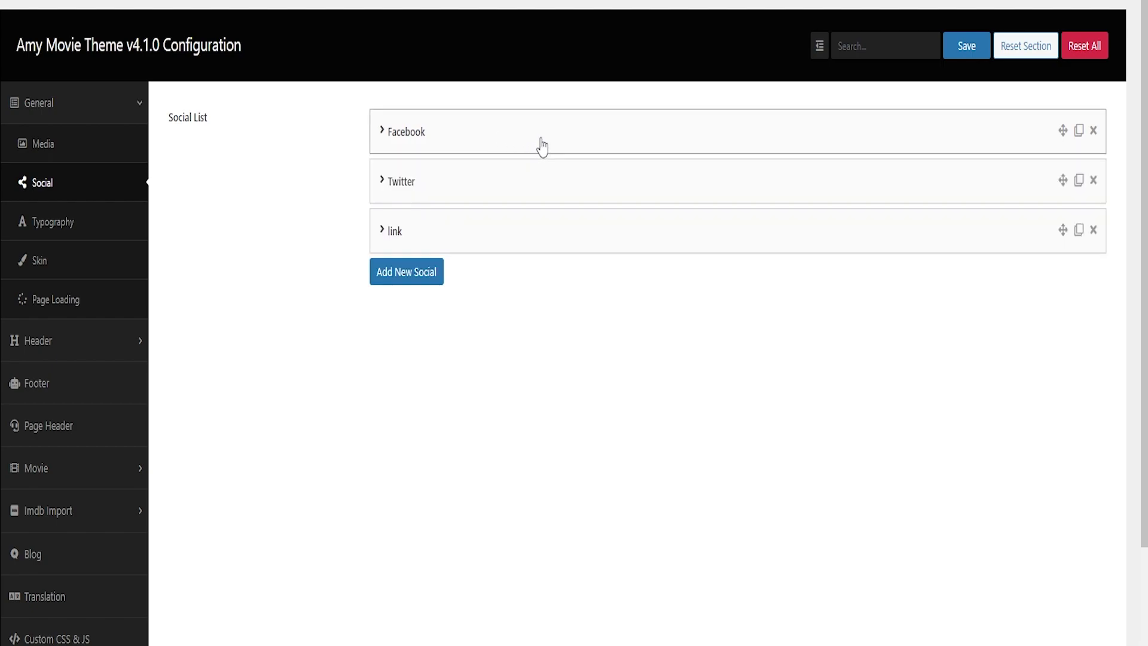
- Look through the Typography, Skin and Page Loading settings, ending at Header > Topbar
click(67, 231)
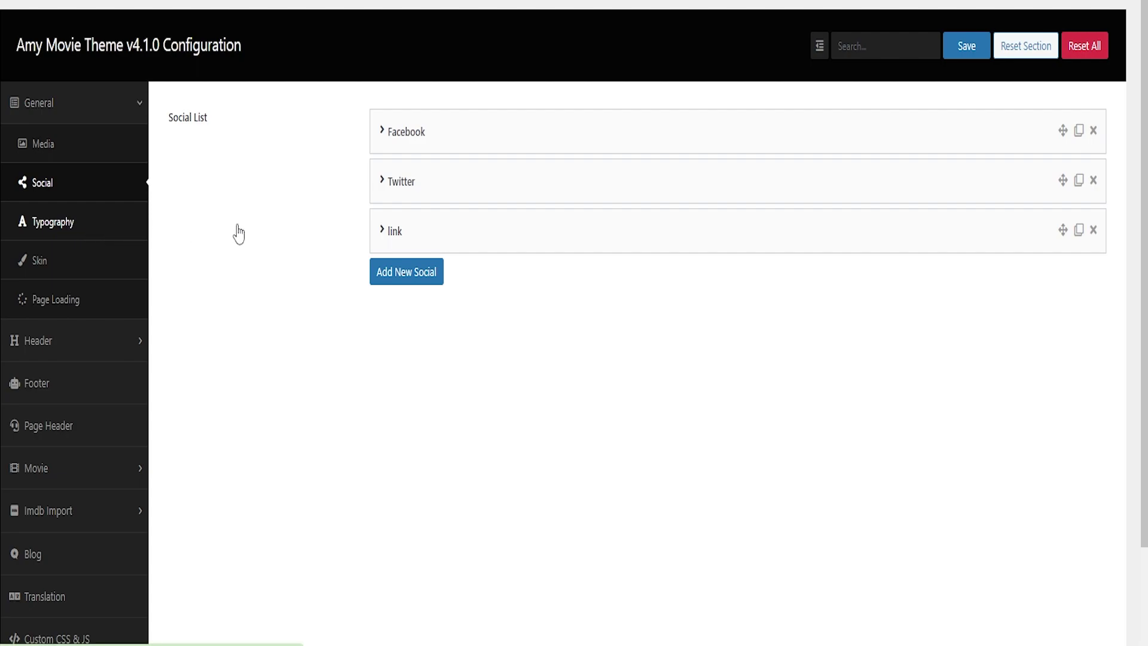
click(63, 270)
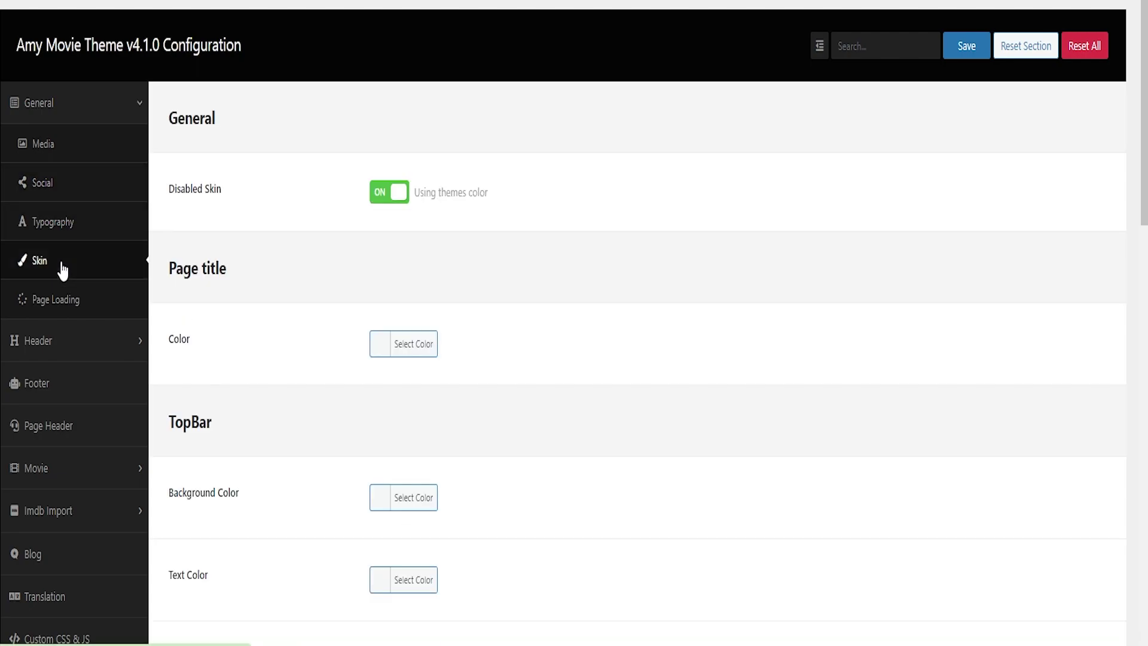
click(67, 227)
scroll(536, 346, down, 8)
scroll(13, 248, up, 8)
click(13, 257)
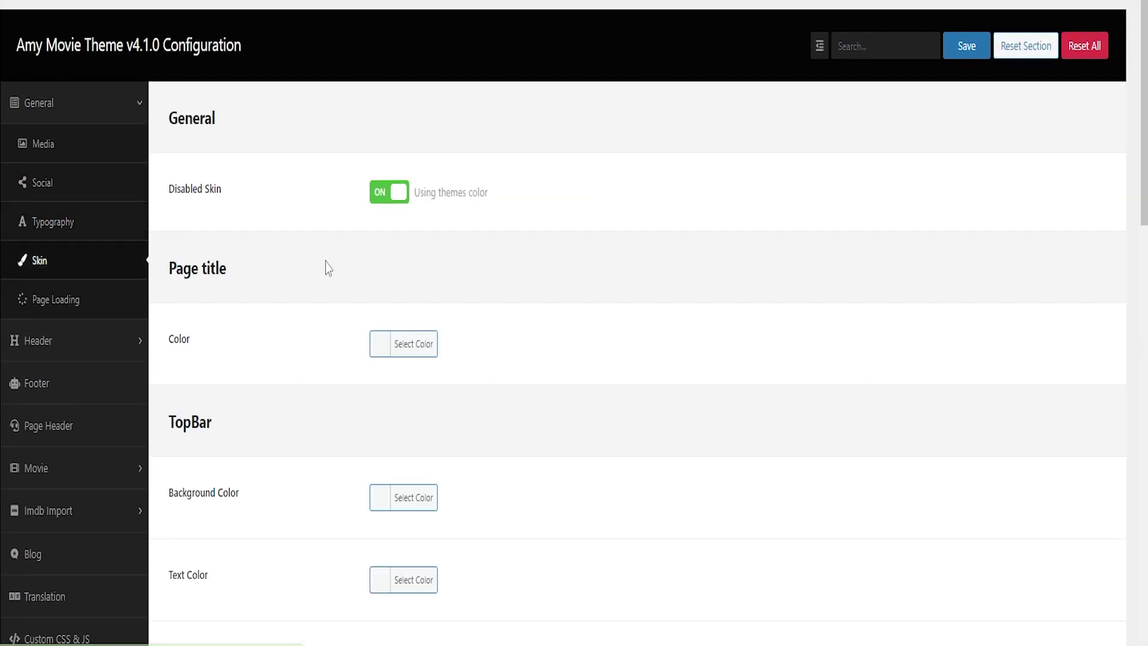
scroll(326, 267, down, 12)
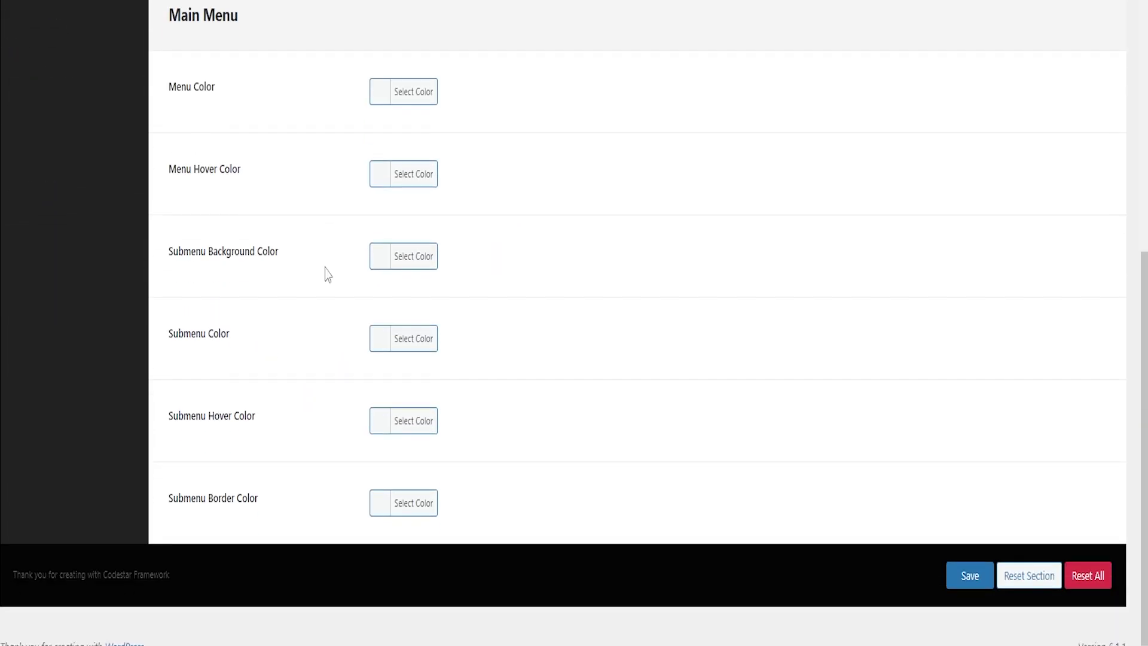
scroll(110, 193, up, 10)
click(70, 215)
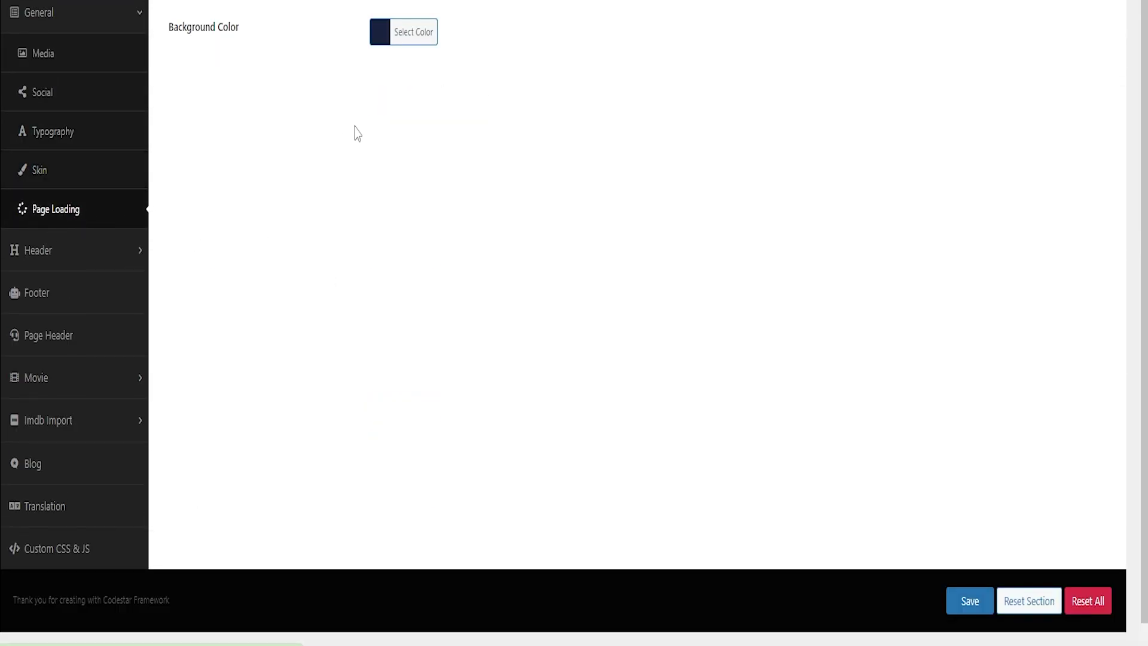
click(60, 252)
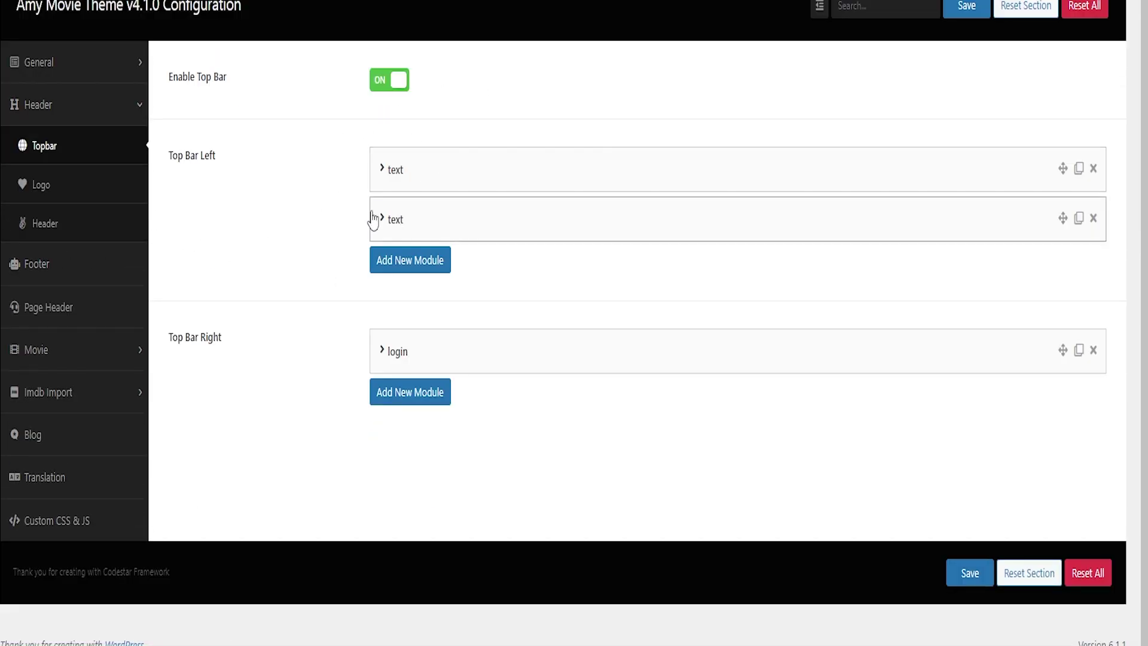
- Replace the second Top Bar Left text module's '$5000 SHOPPING SPREE' with ENTERTAINMENT and save
click(490, 206)
scroll(492, 203, down, 1)
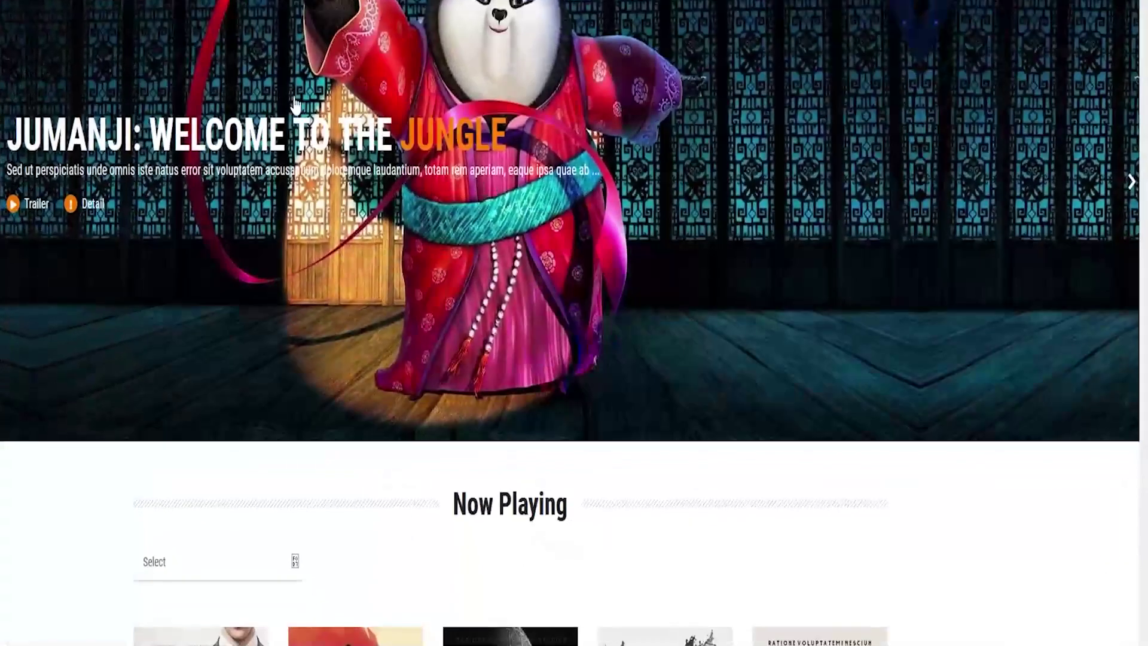
scroll(413, 35, up, 4)
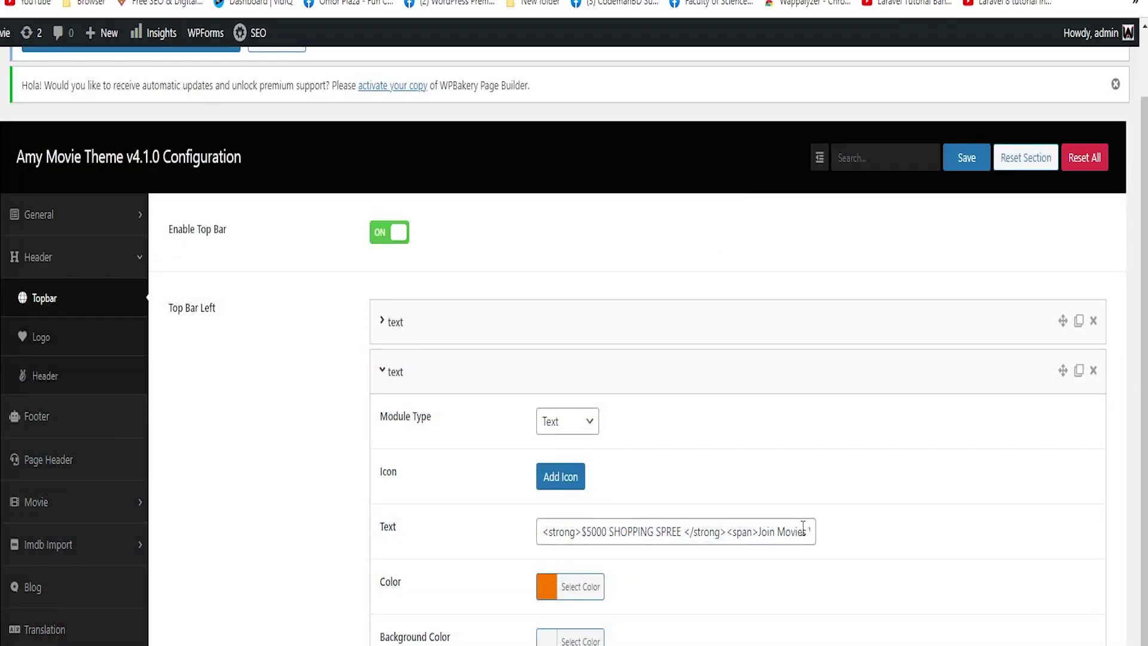
click(803, 526)
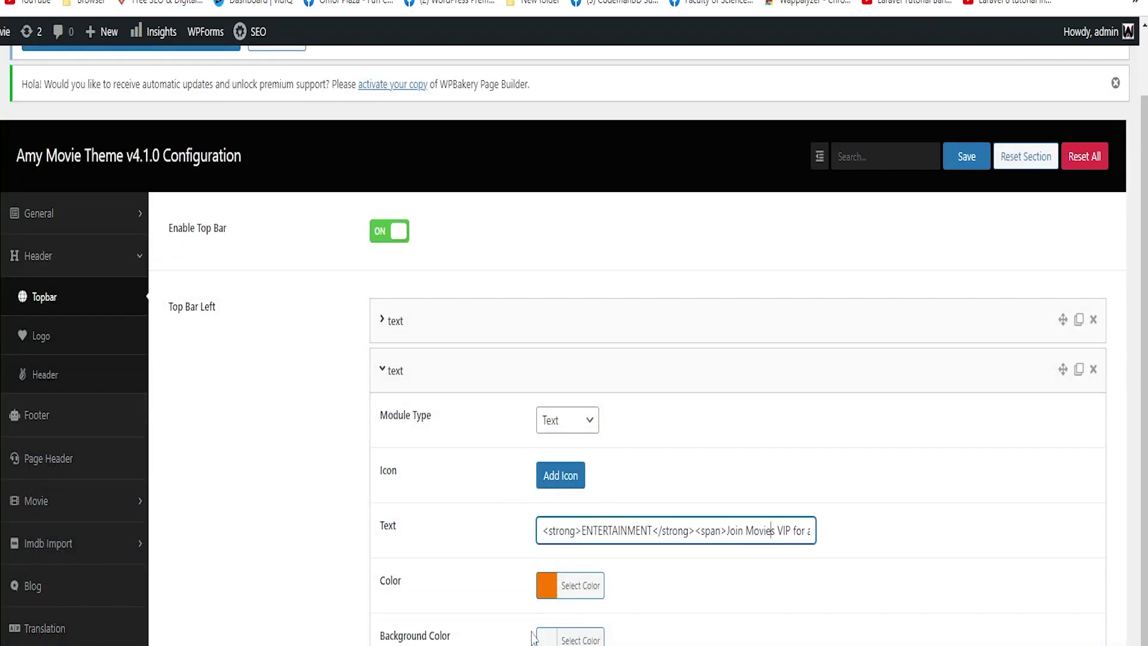
click(964, 156)
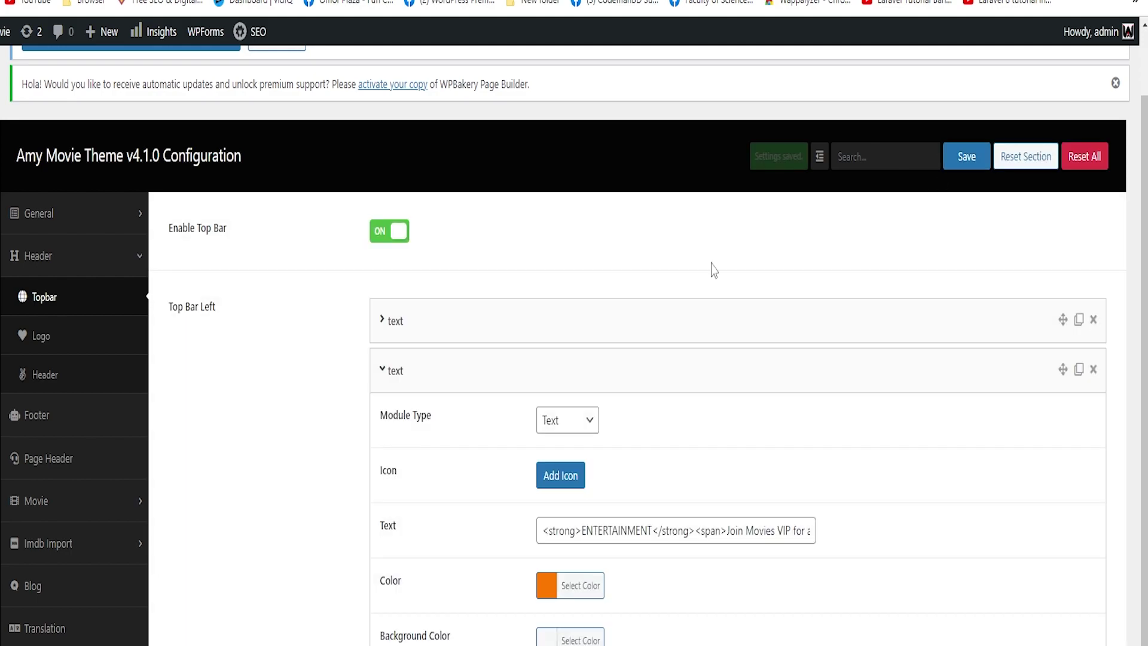
click(71, 328)
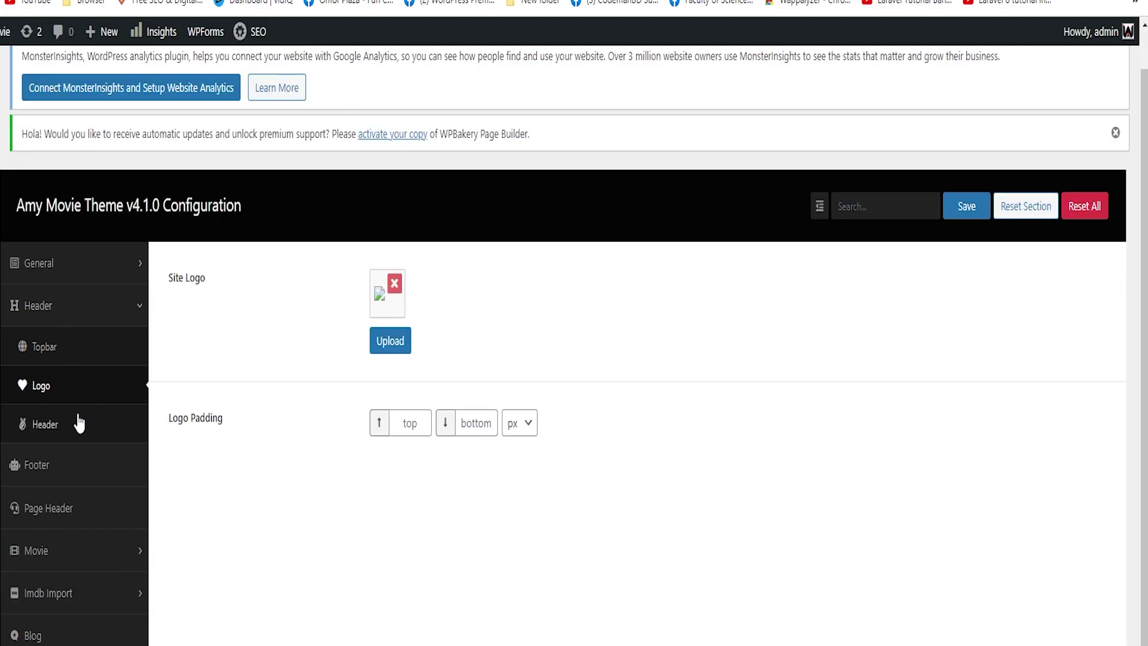
- Upload logo(160x60).png from Downloads, set it as the site logo, and save
click(399, 342)
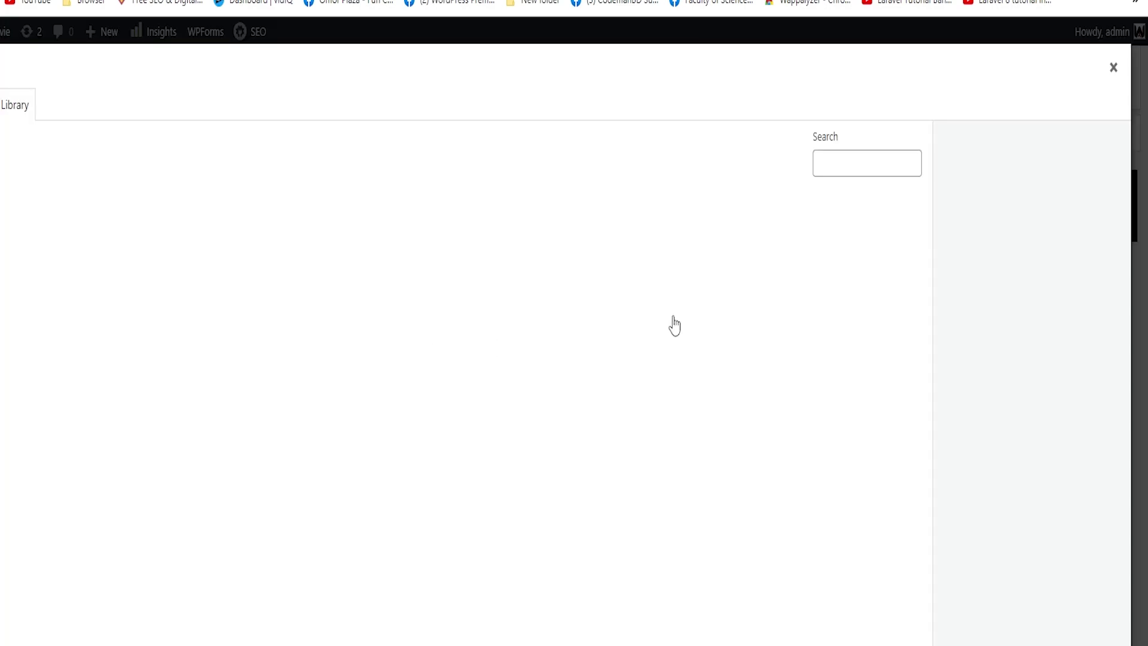
click(54, 105)
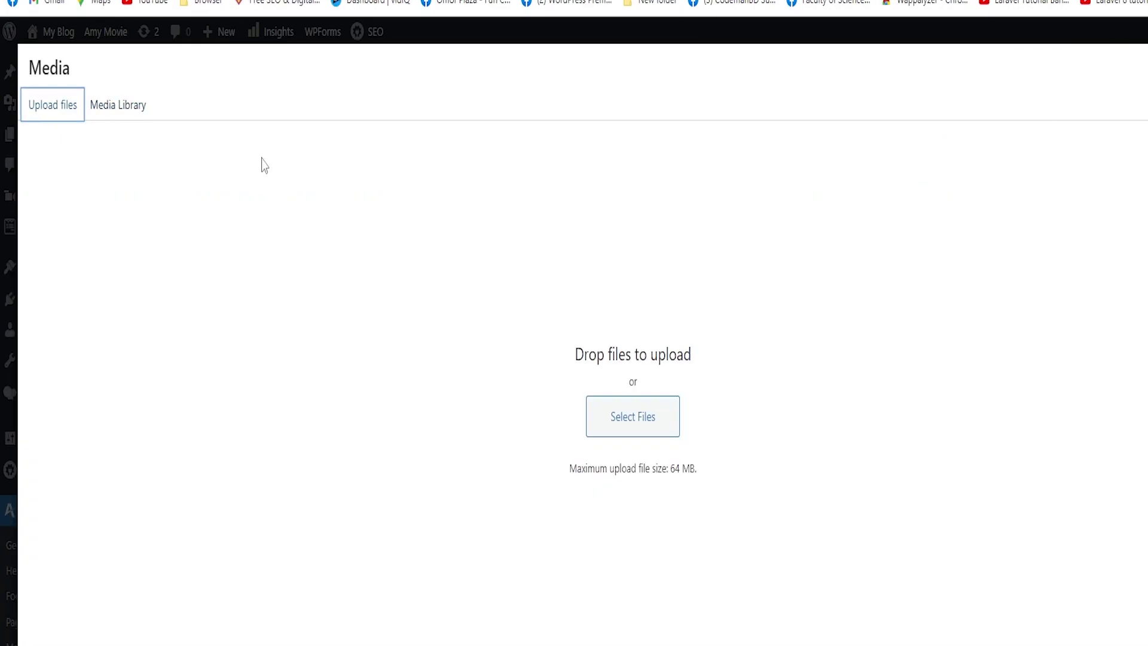
click(668, 429)
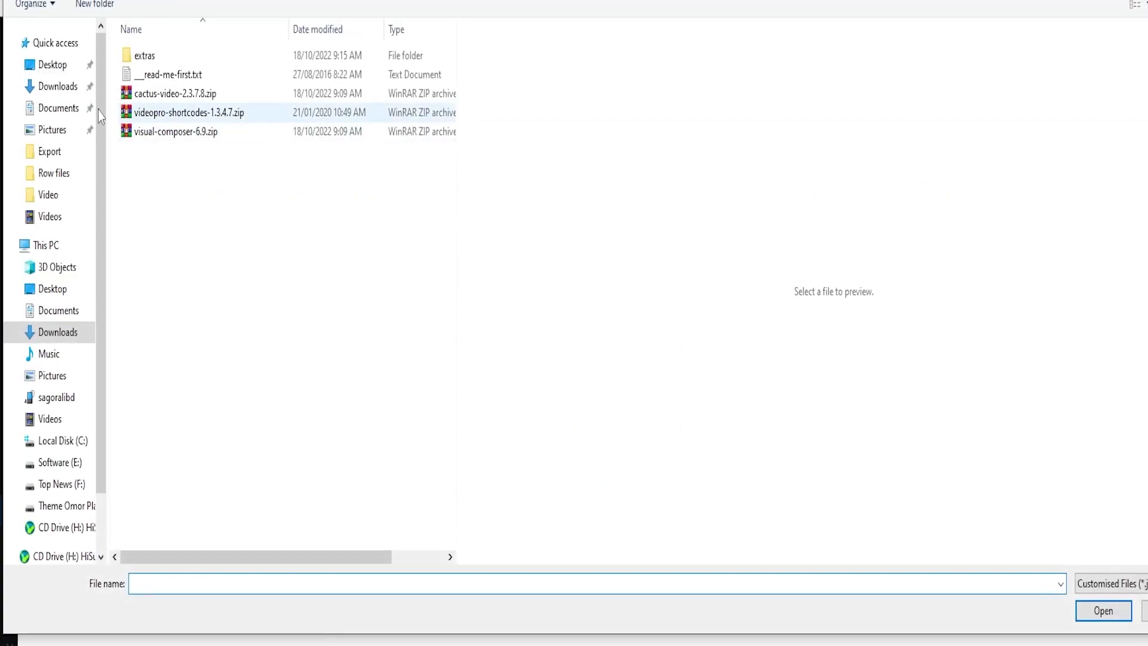
click(57, 86)
click(220, 361)
click(1103, 611)
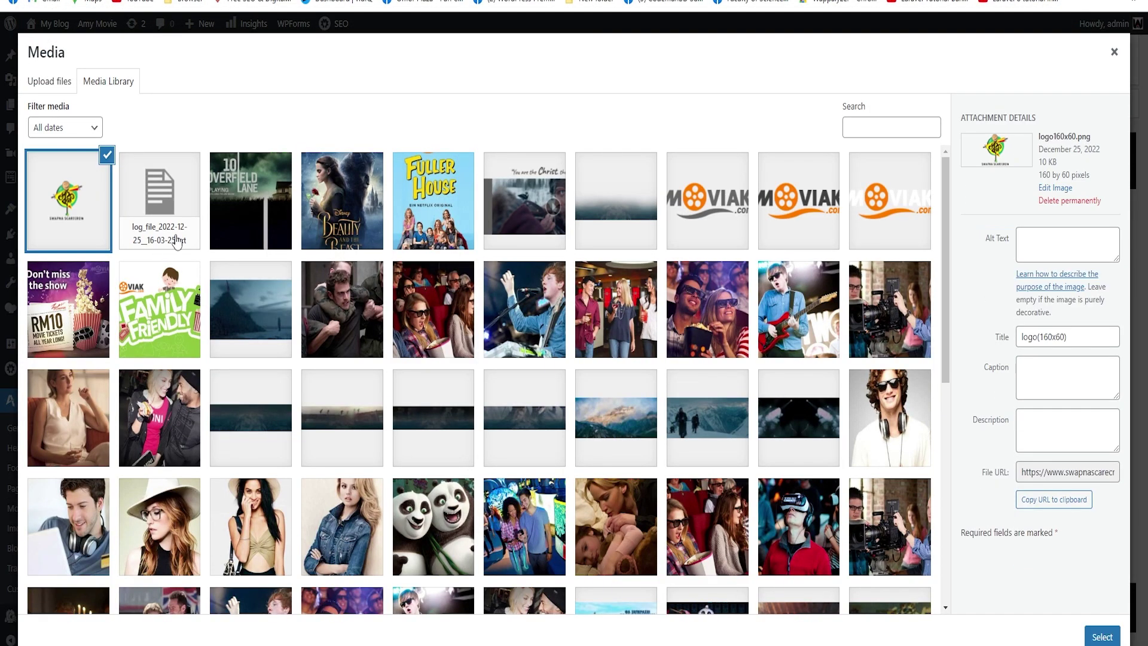
click(1112, 638)
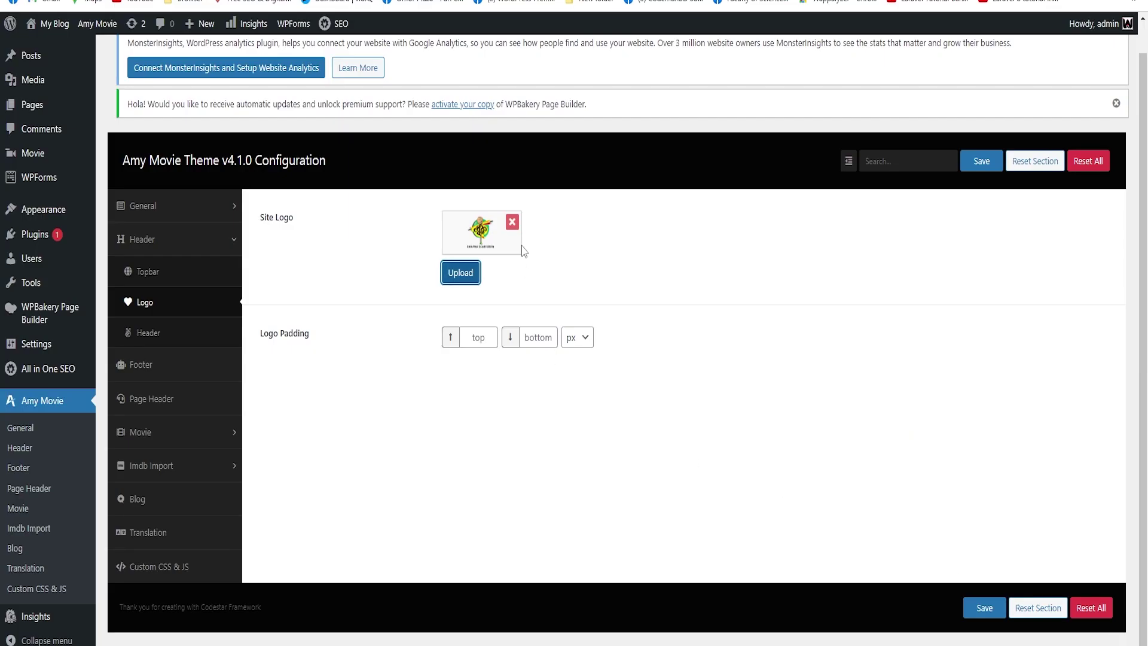
click(976, 173)
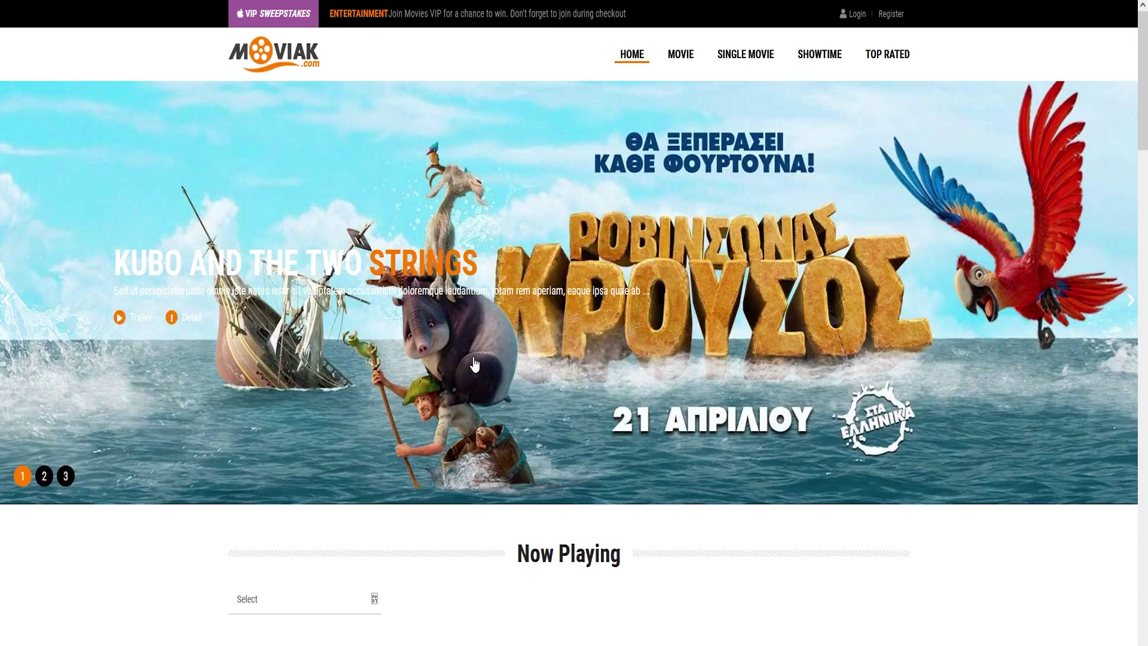
- Reload the live site to confirm the new logo, then go to the theme's Footer settings
key(F5)
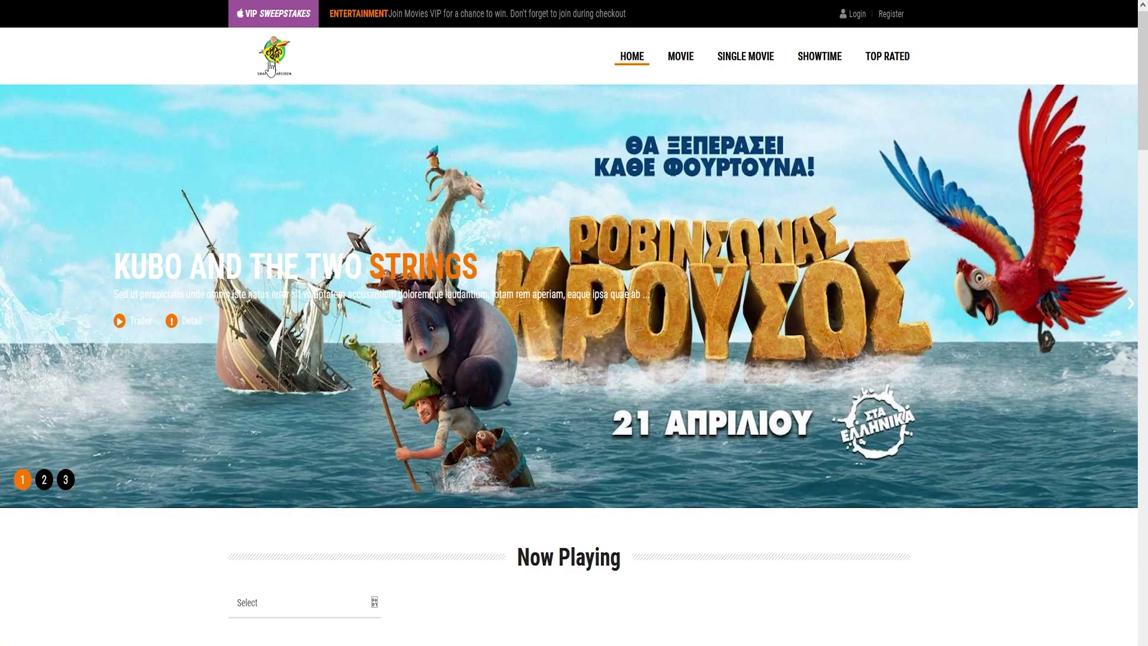
key(alt+Tab)
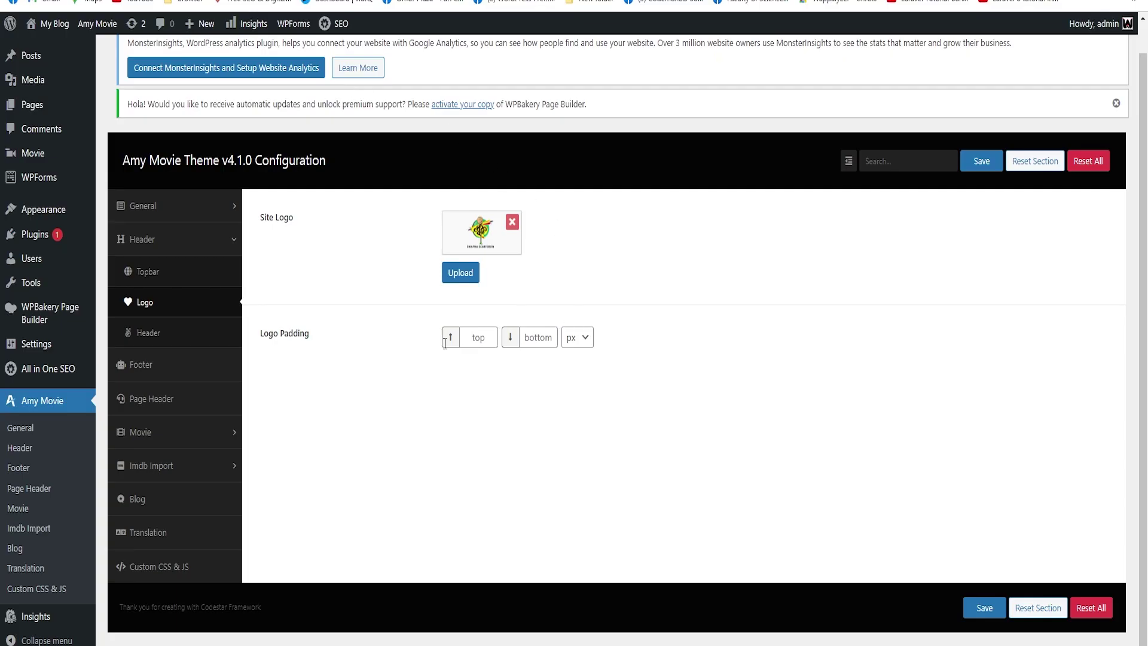
click(172, 334)
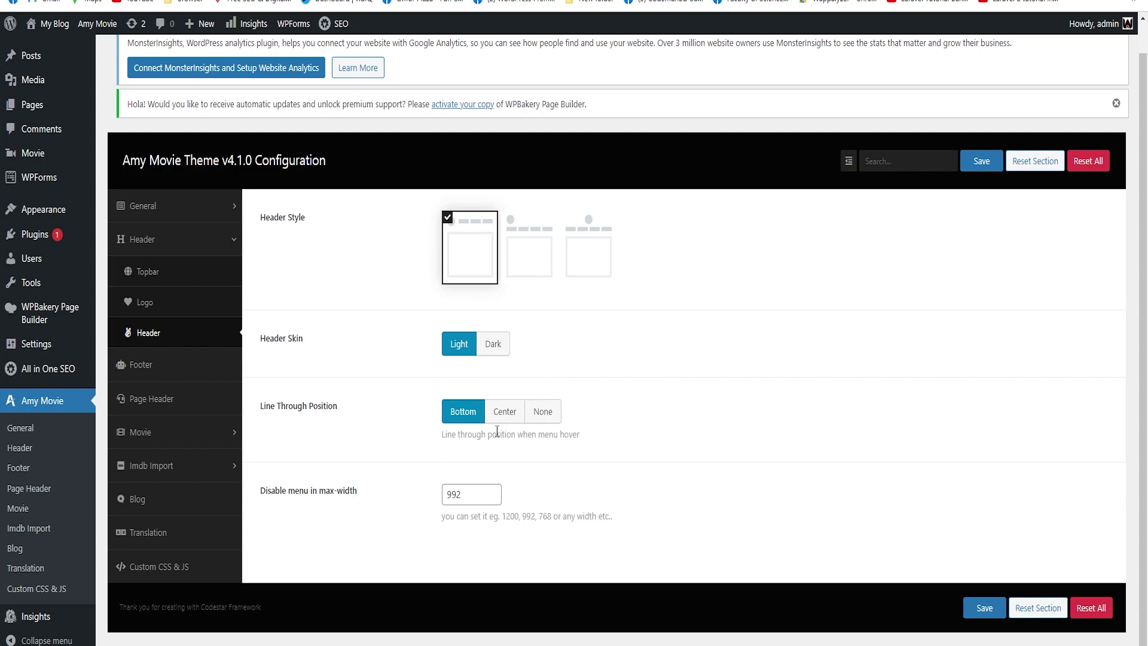
click(141, 364)
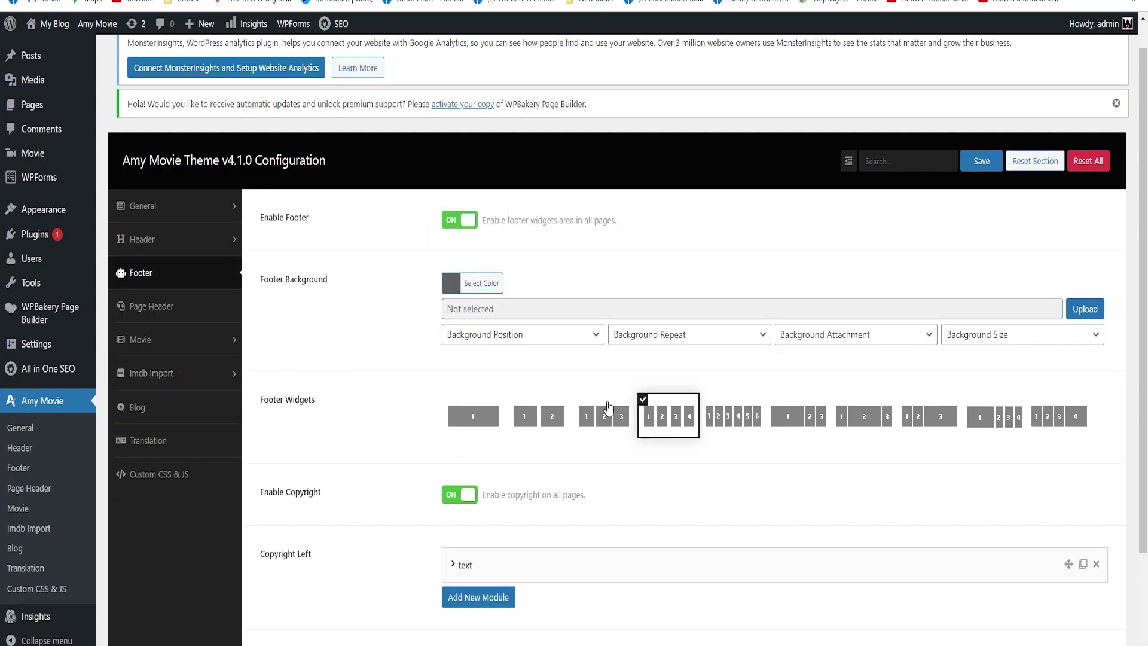
scroll(598, 430, down, 3)
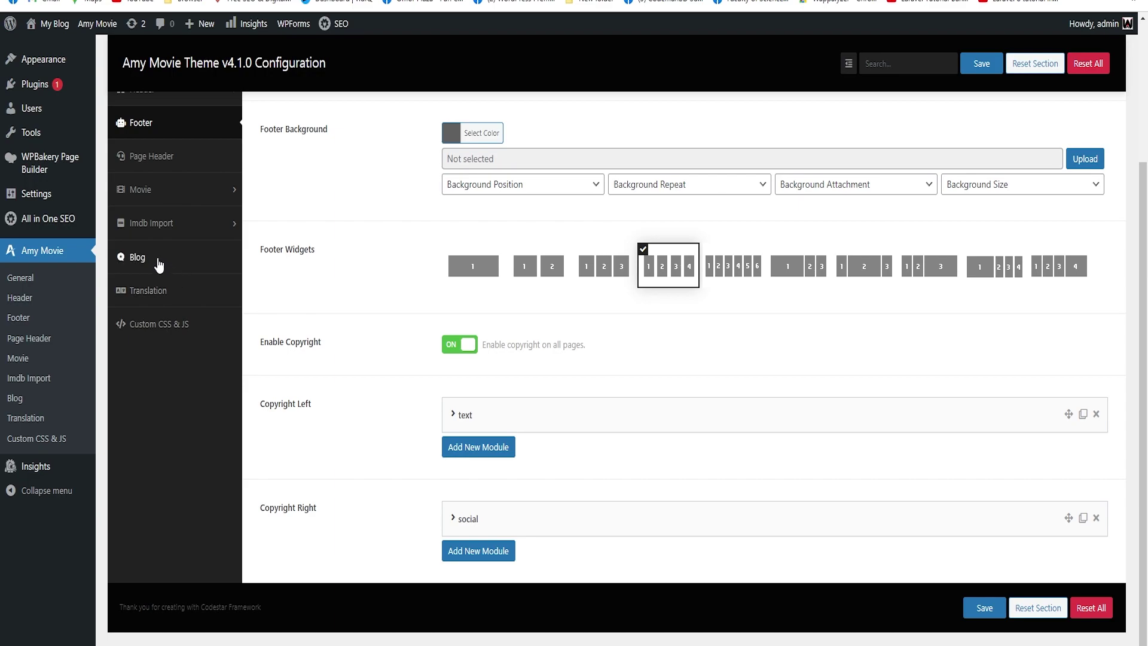
click(452, 415)
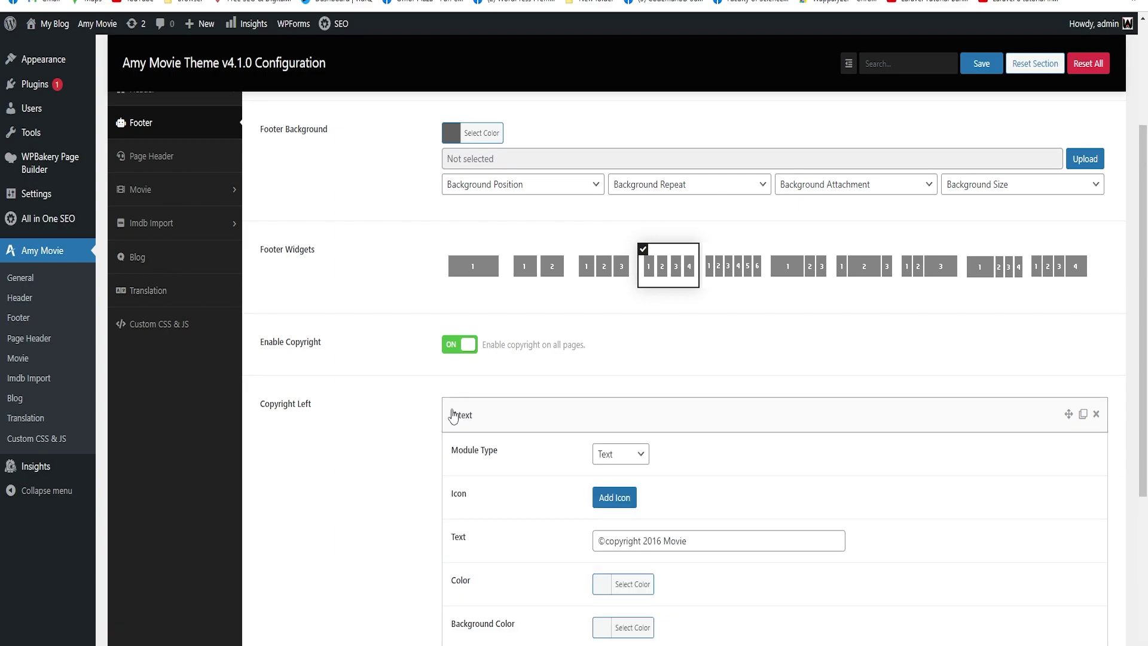
drag(695, 541, 605, 544)
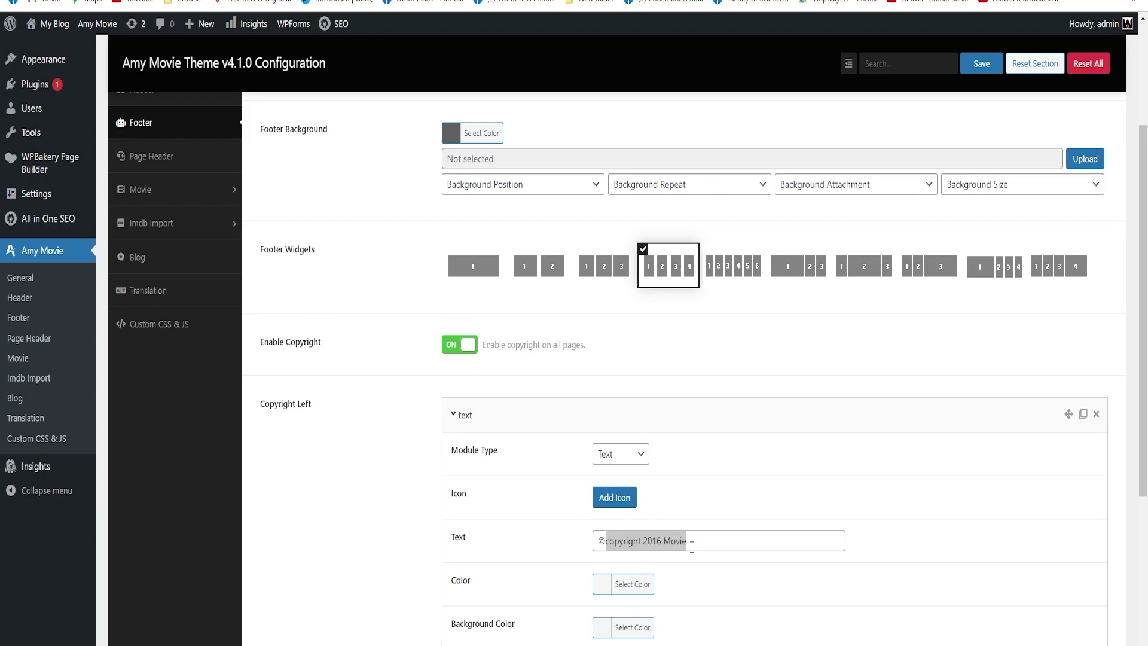
click(668, 540)
drag(687, 541, 604, 533)
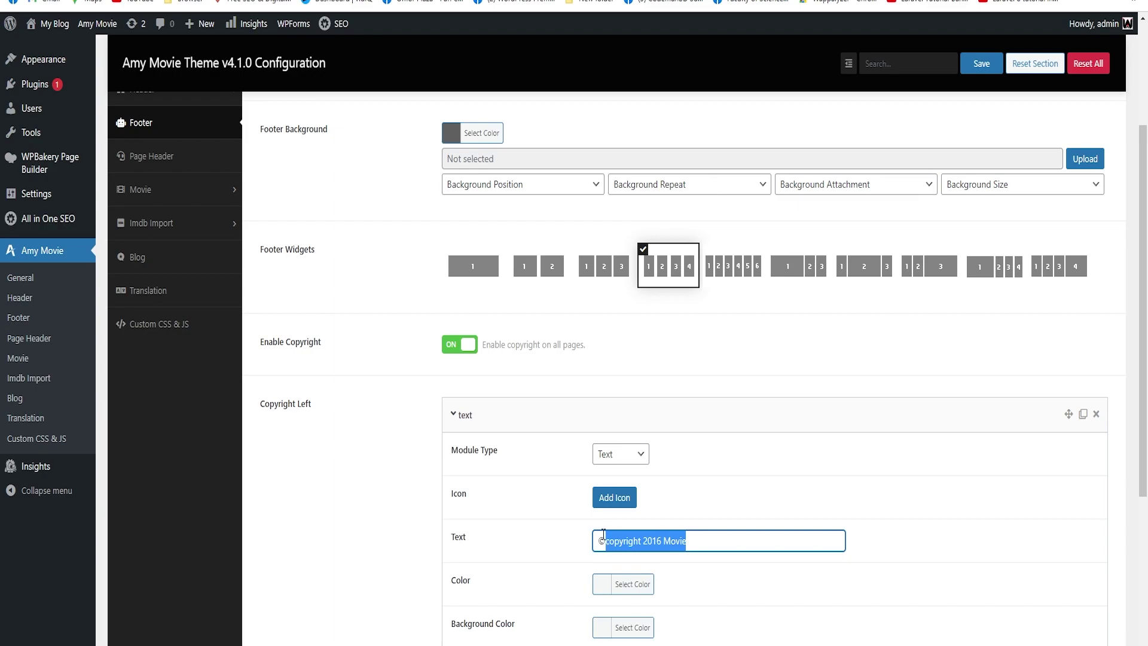
text(https://www.swapnascarecrow.com/)
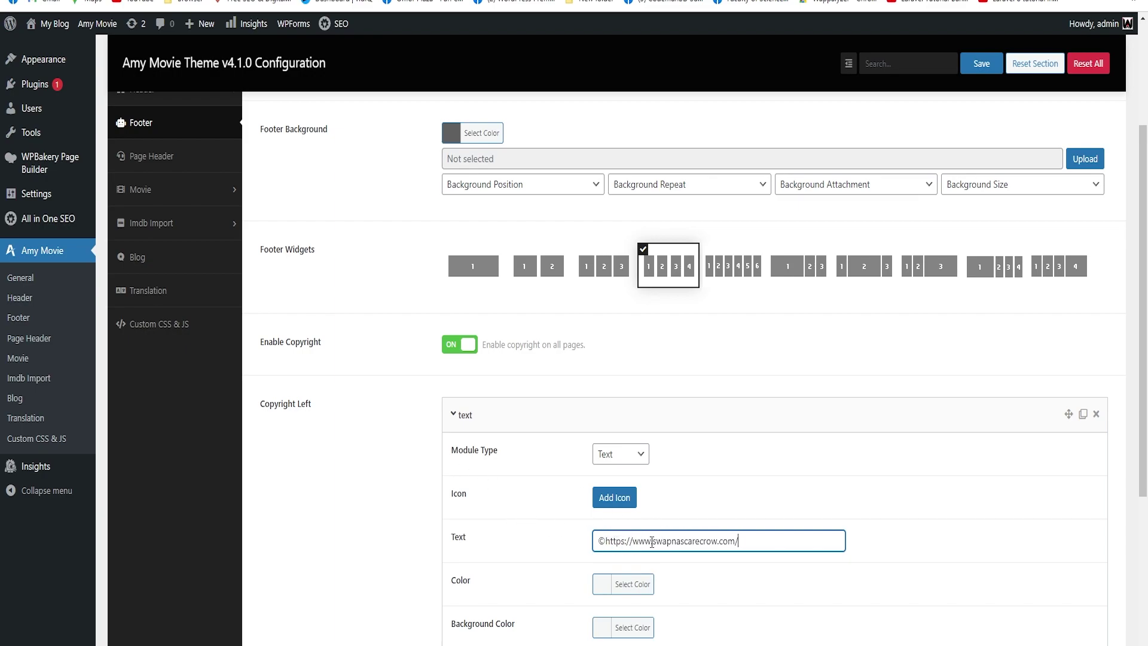
drag(654, 541, 605, 541)
key(BackSpace)
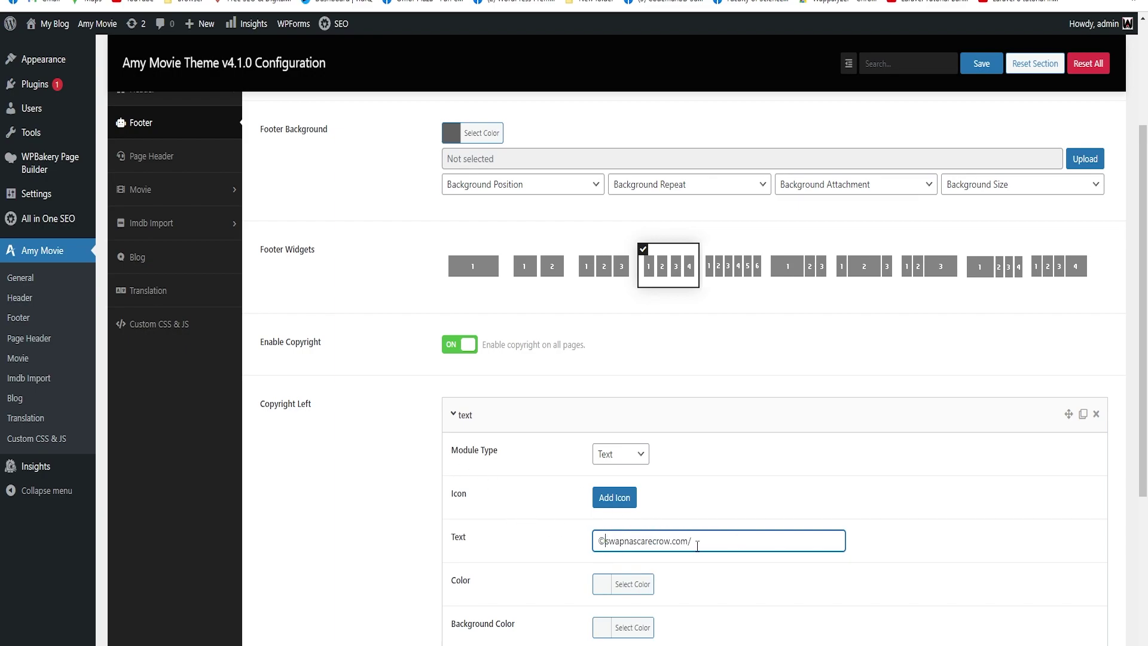
scroll(761, 476, down, 5)
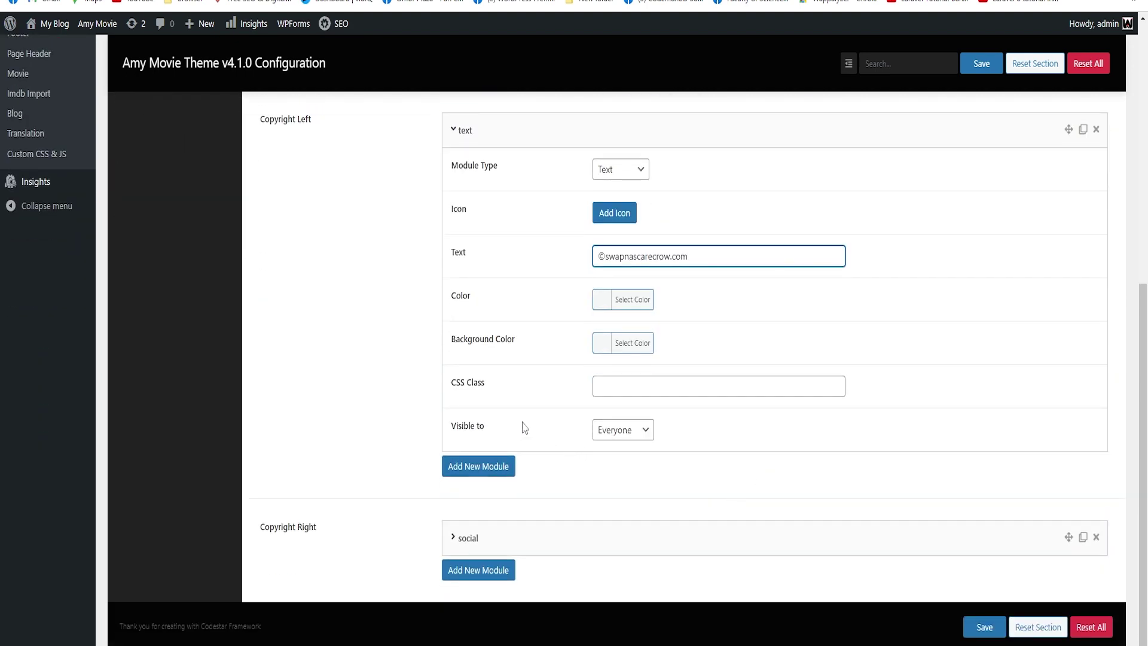
click(982, 63)
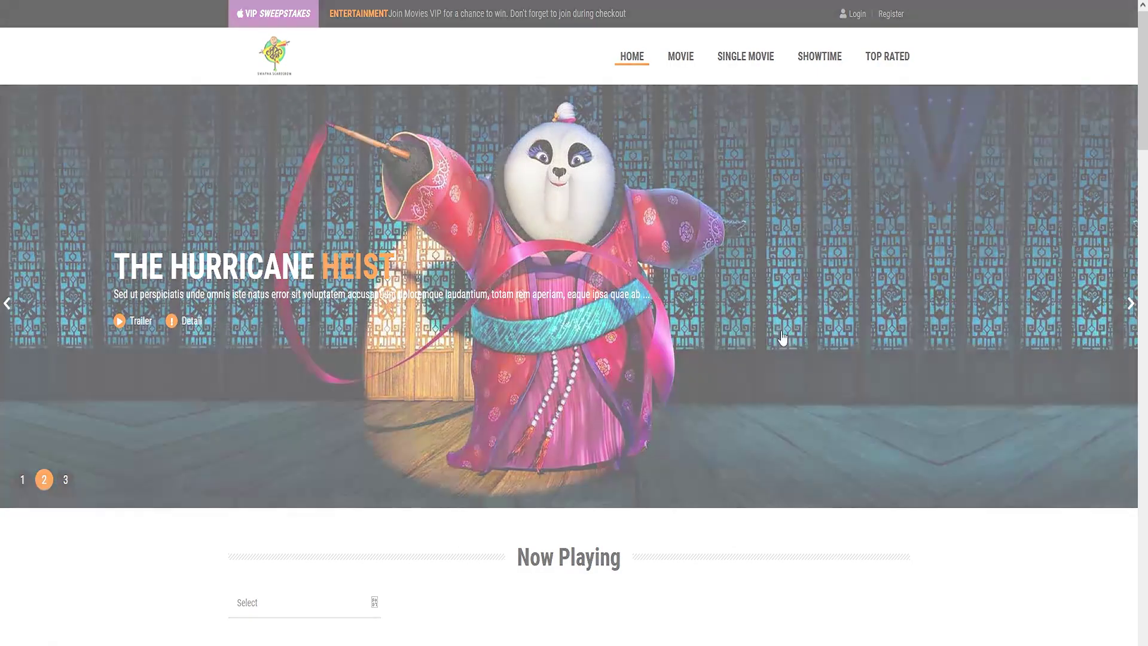
scroll(955, 461, down, 20)
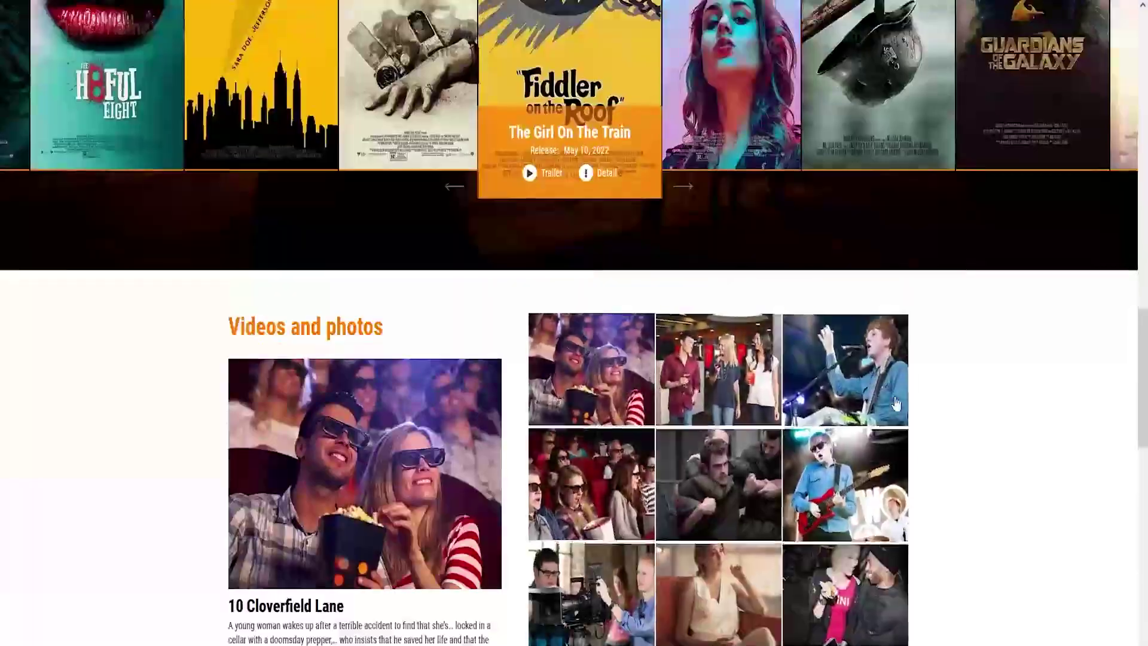
- Check the live footer's copyright, then return to the theme's Footer settings, briefly inspecting Copyright Right's social module
scroll(360, 607, down, 1)
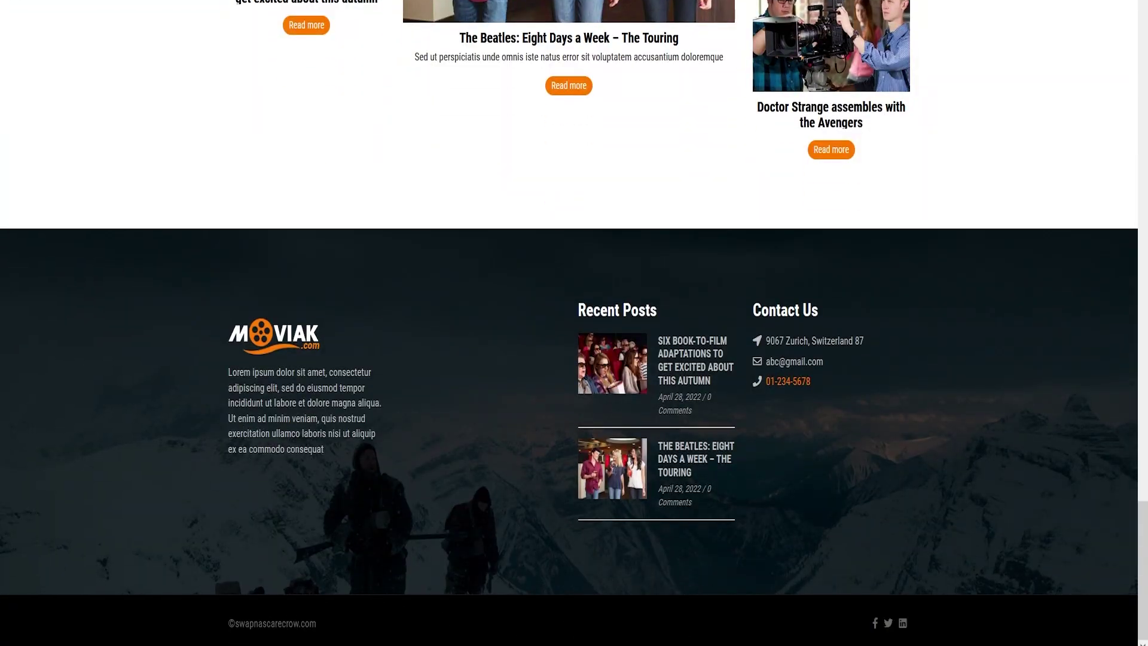
key(alt+Tab)
scroll(482, 357, up, 8)
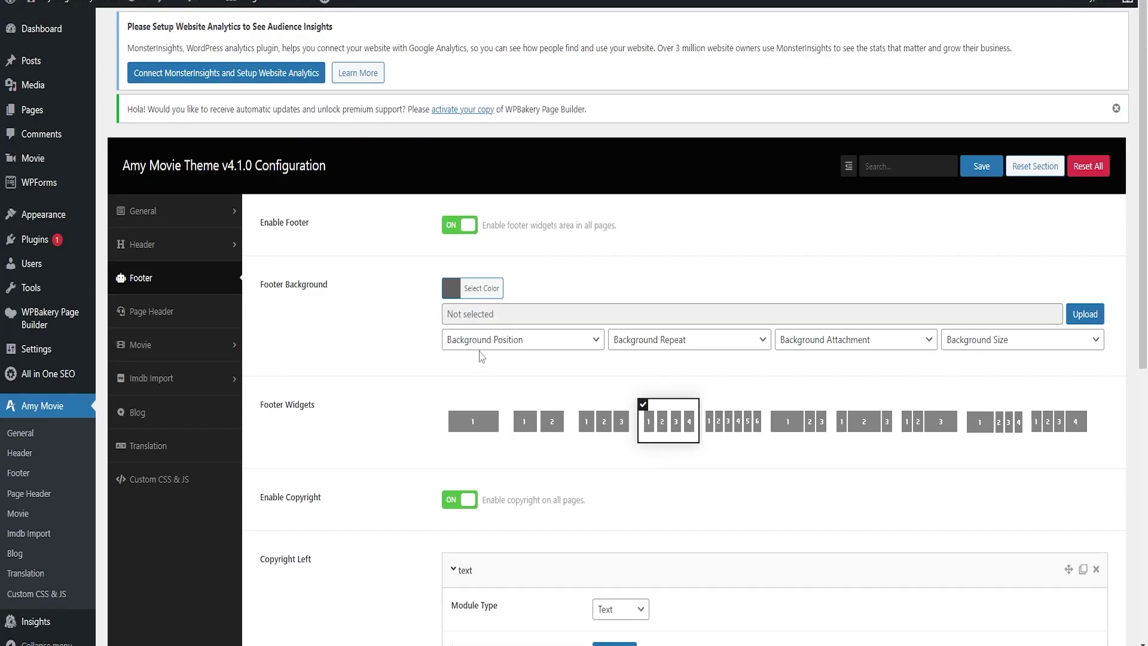
scroll(482, 357, down, 8)
click(550, 510)
click(557, 501)
scroll(308, 264, up, 7)
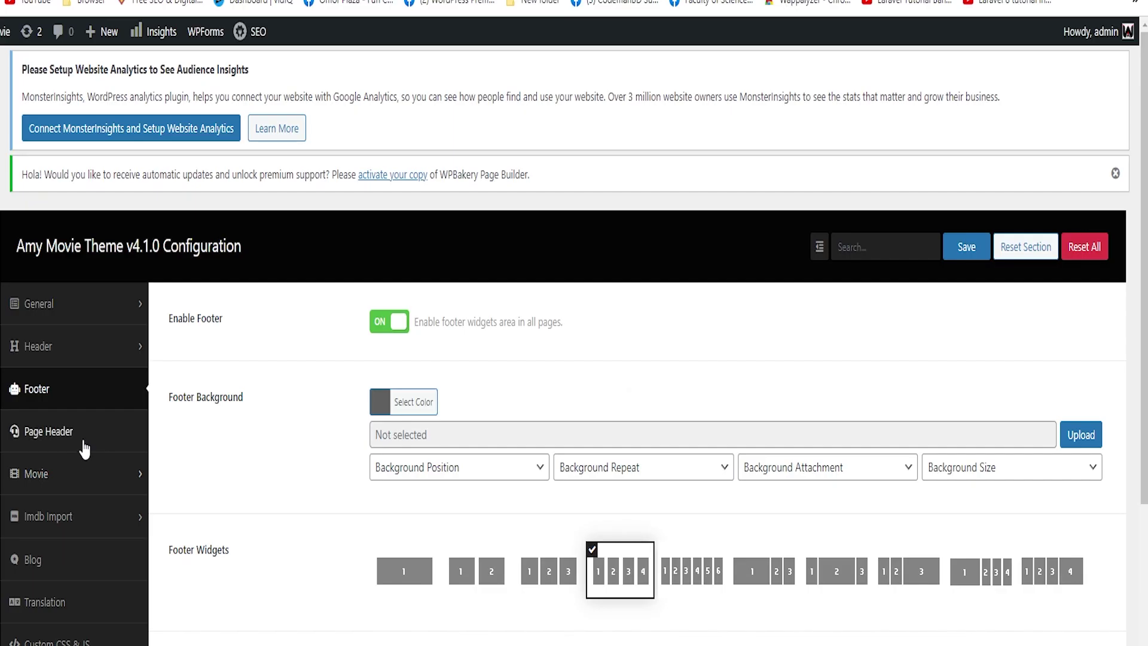
- In Page Header, copy the background's file name and find img_50.jpg in the Media Library
click(157, 293)
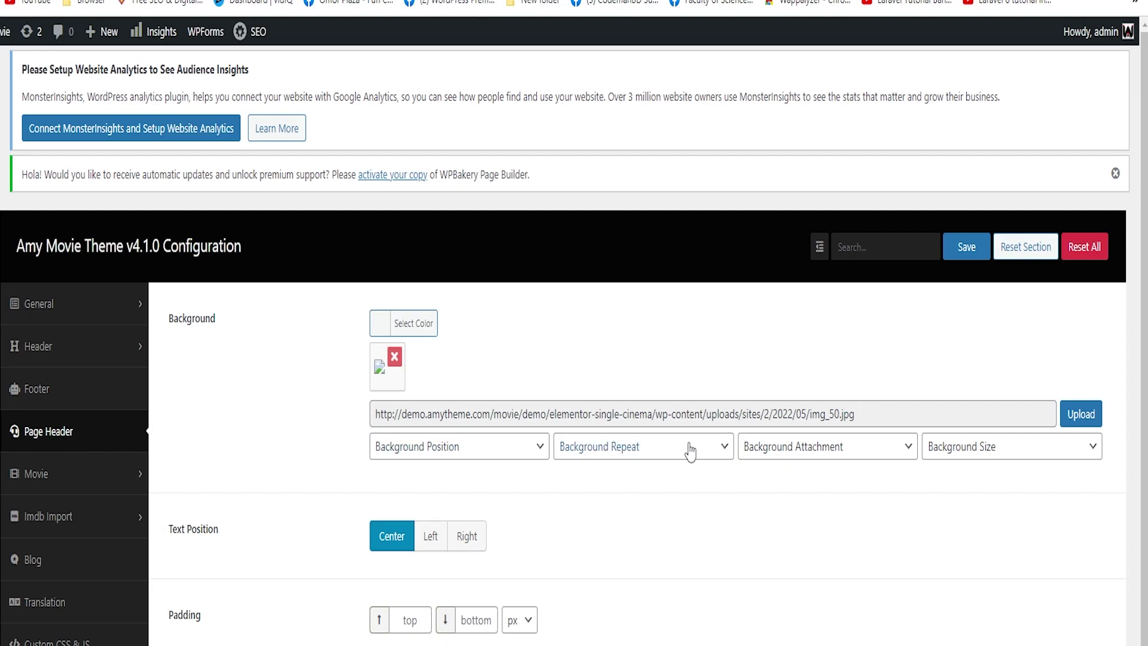
drag(872, 414, 813, 414)
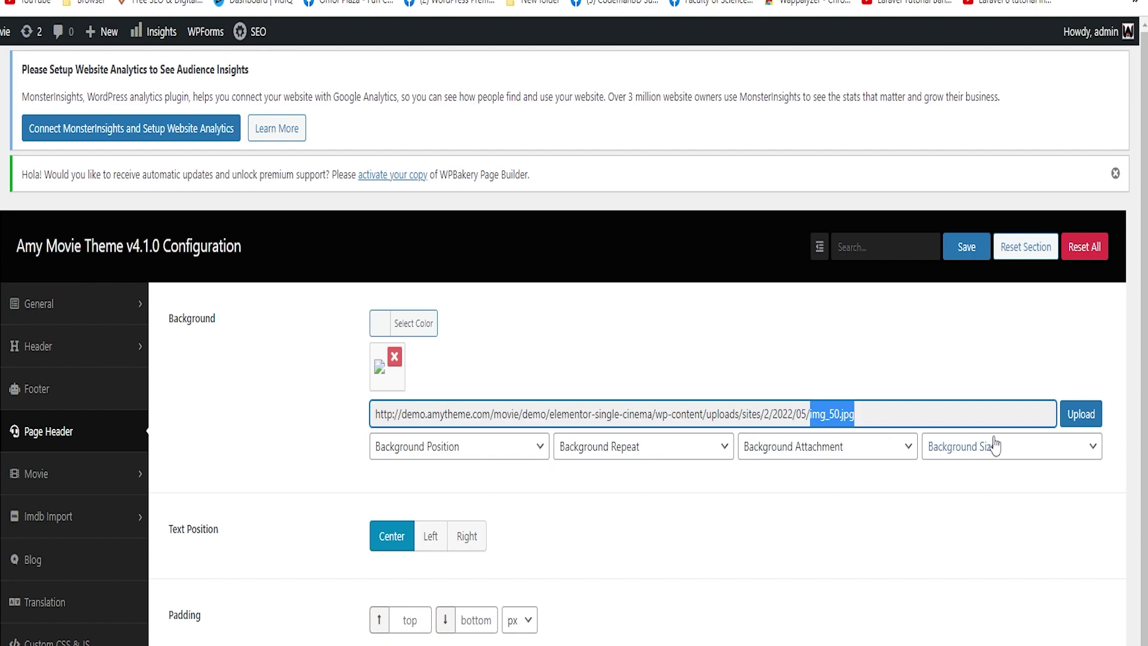
click(1091, 413)
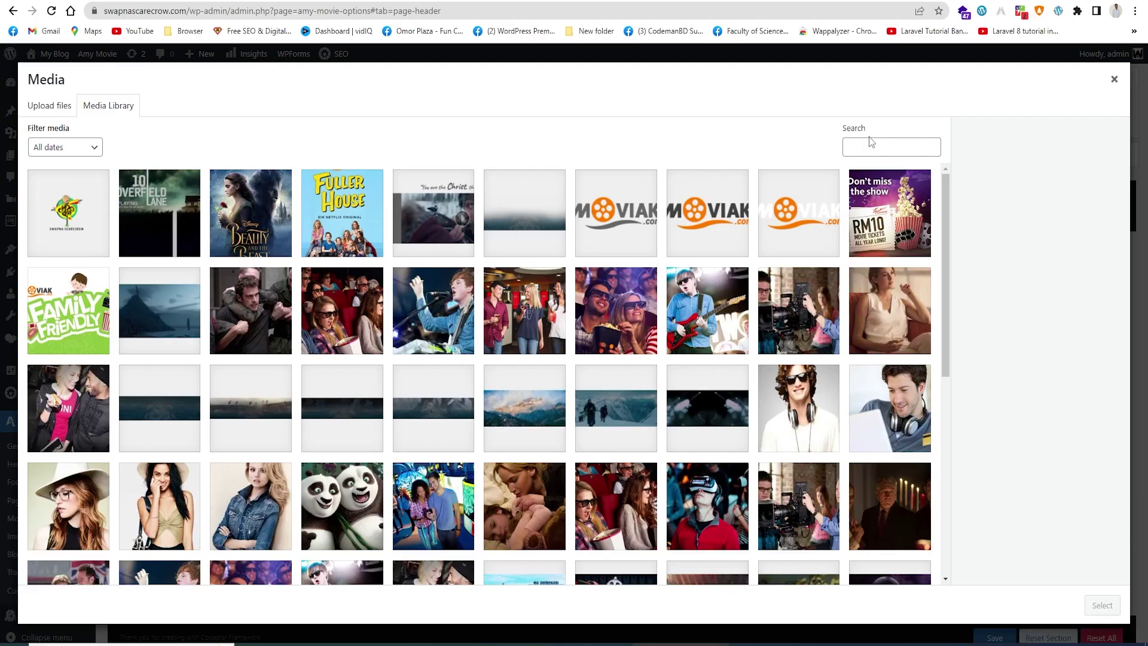
click(878, 144)
text(img_50.jpg)
click(104, 208)
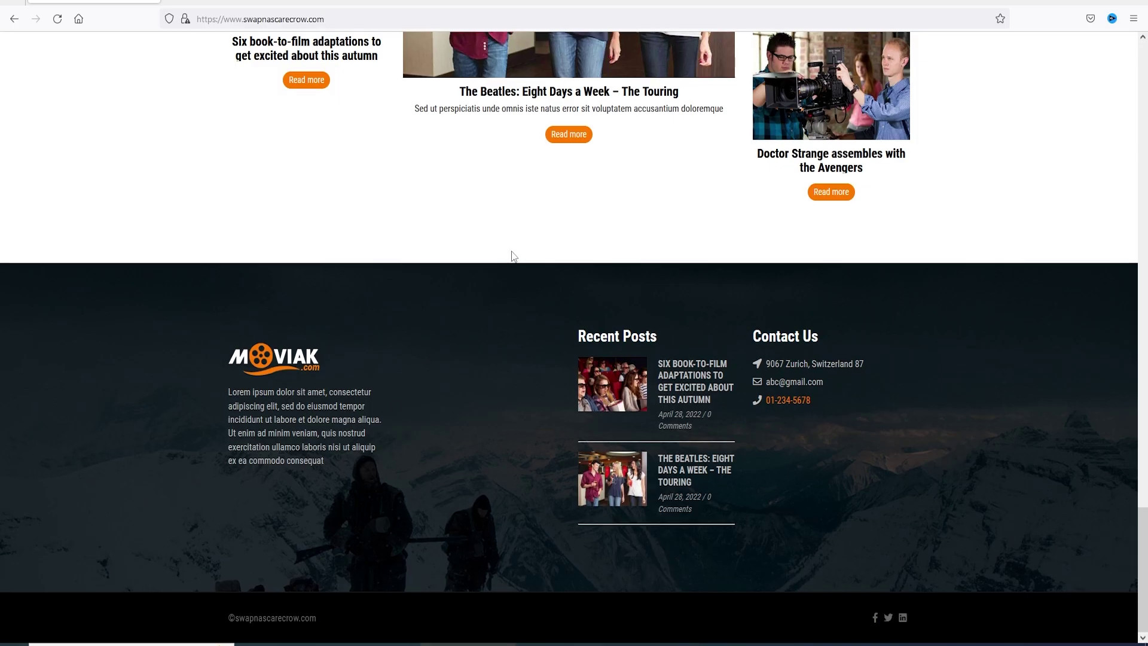
- Select img_50.jpg as the page header background and save the settings
scroll(510, 253, up, 3)
drag(1143, 495, 1143, 67)
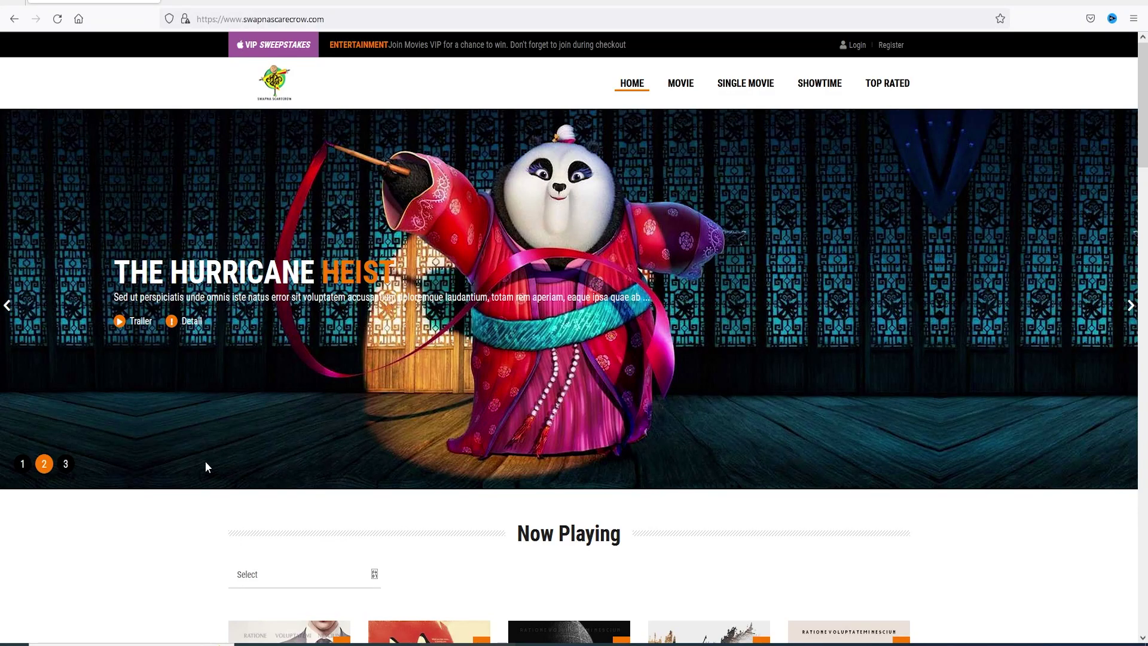
scroll(607, 494, down, 2)
scroll(608, 494, up, 2)
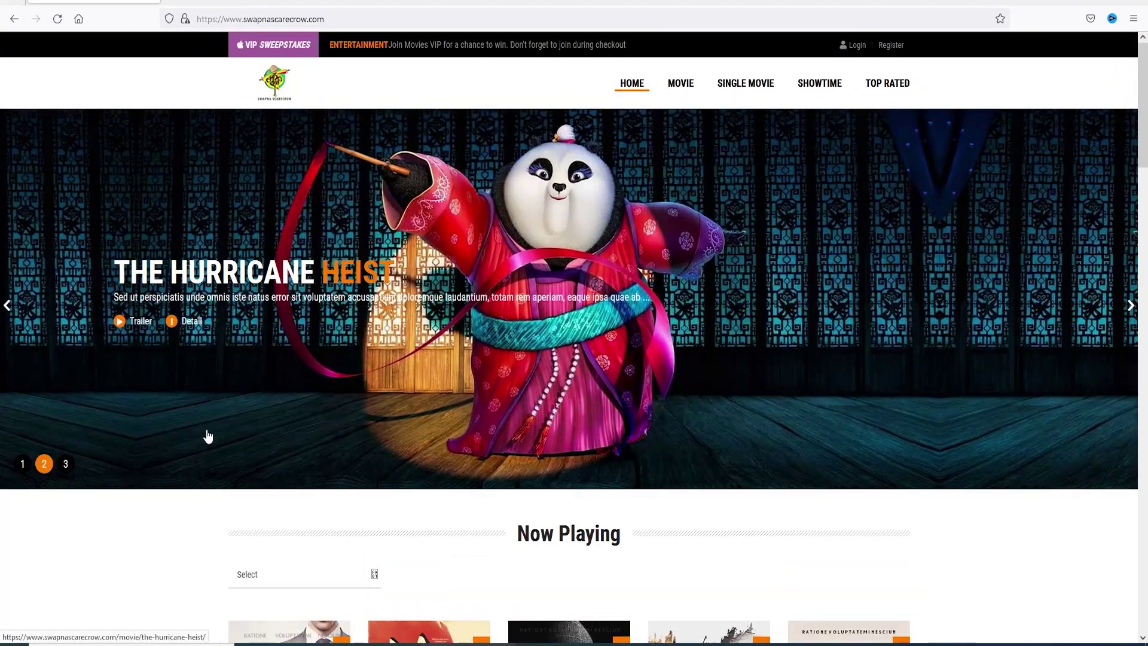
key(alt+Tab)
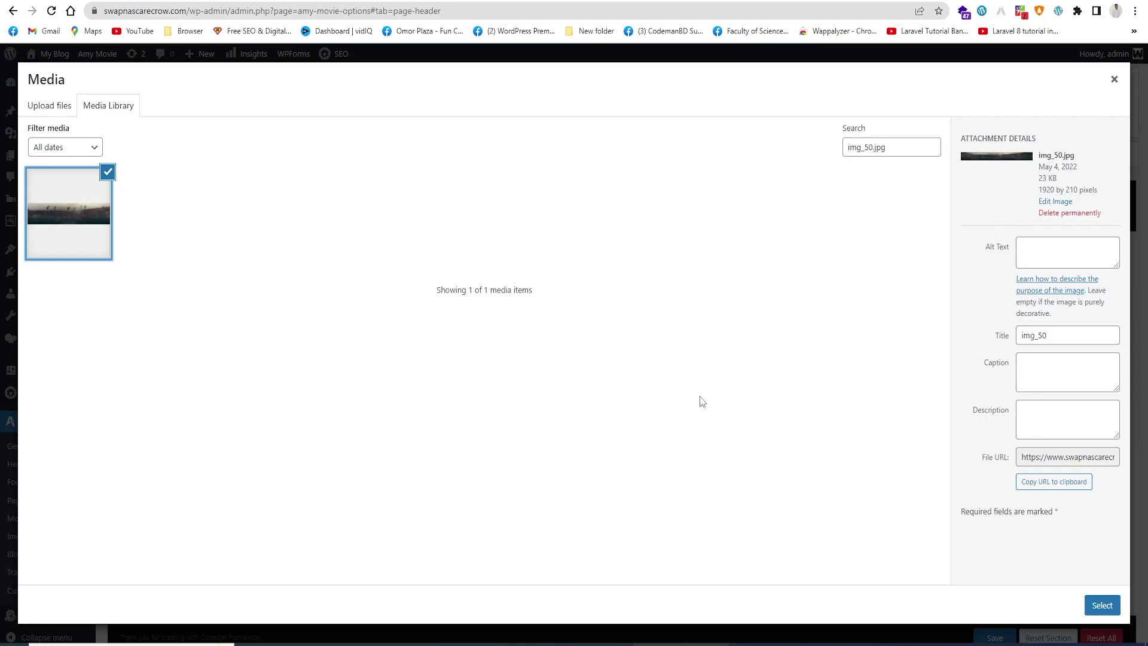
click(1098, 605)
scroll(468, 485, down, 2)
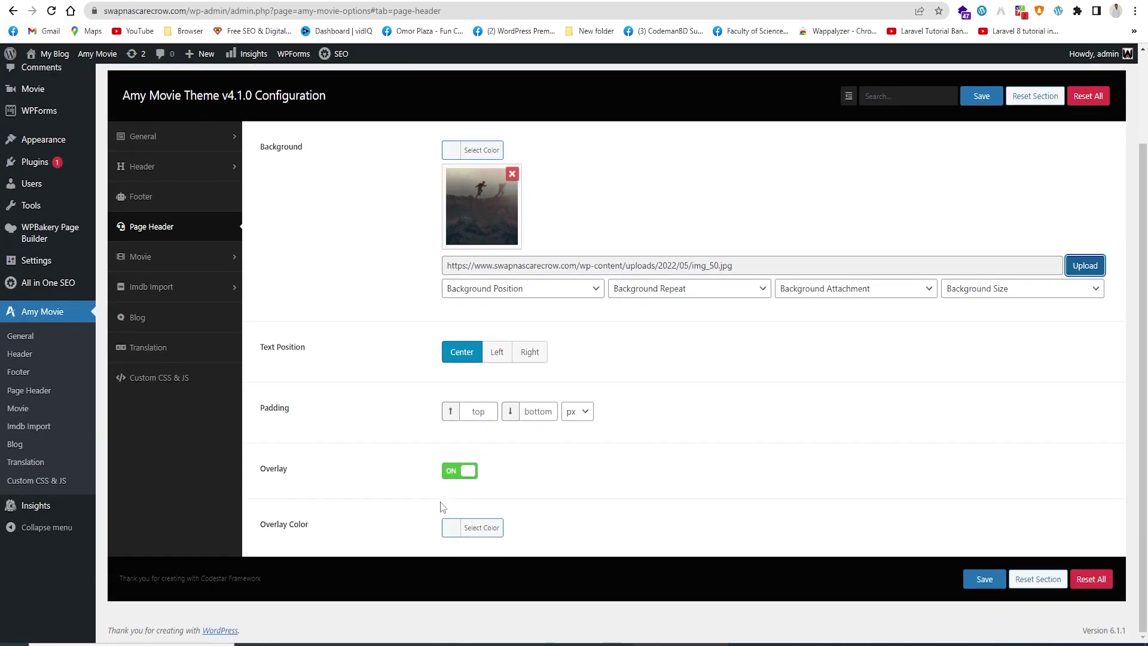
click(983, 91)
scroll(333, 311, up, 2)
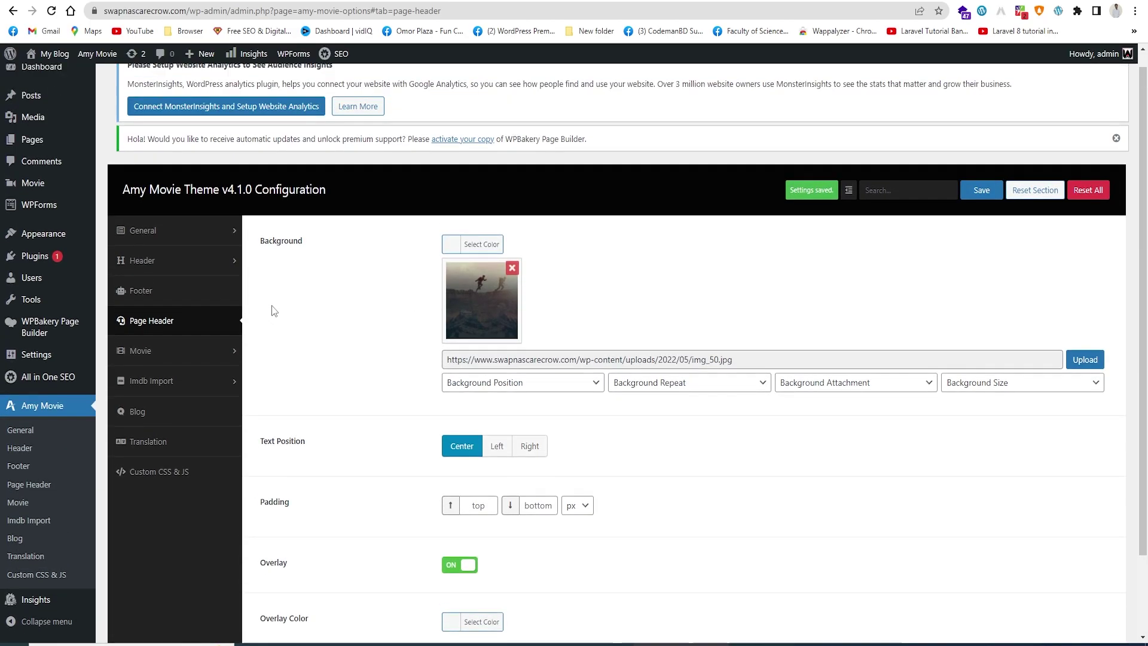
click(173, 369)
scroll(586, 372, down, 6)
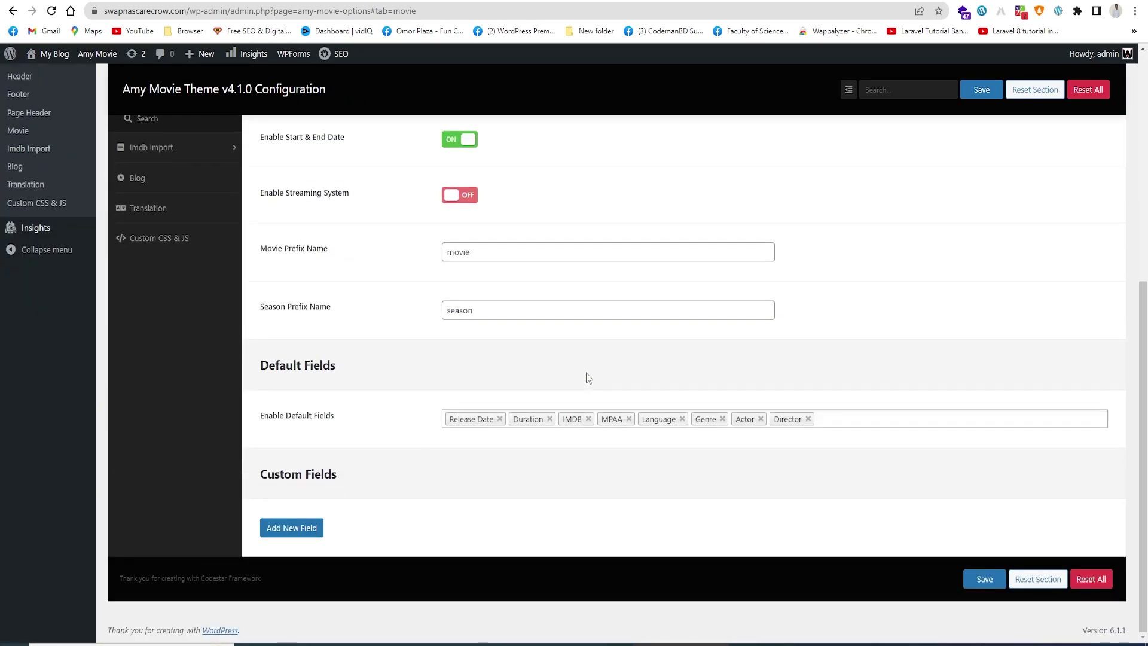
scroll(586, 371, up, 2)
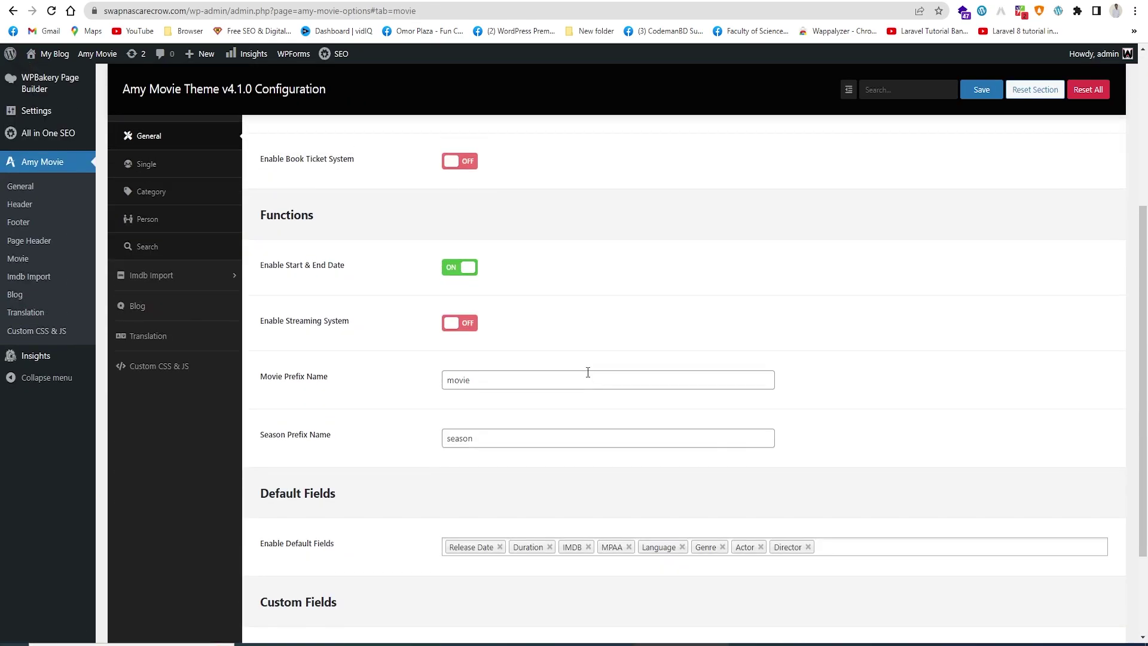
scroll(588, 372, down, 4)
scroll(278, 336, up, 7)
click(183, 367)
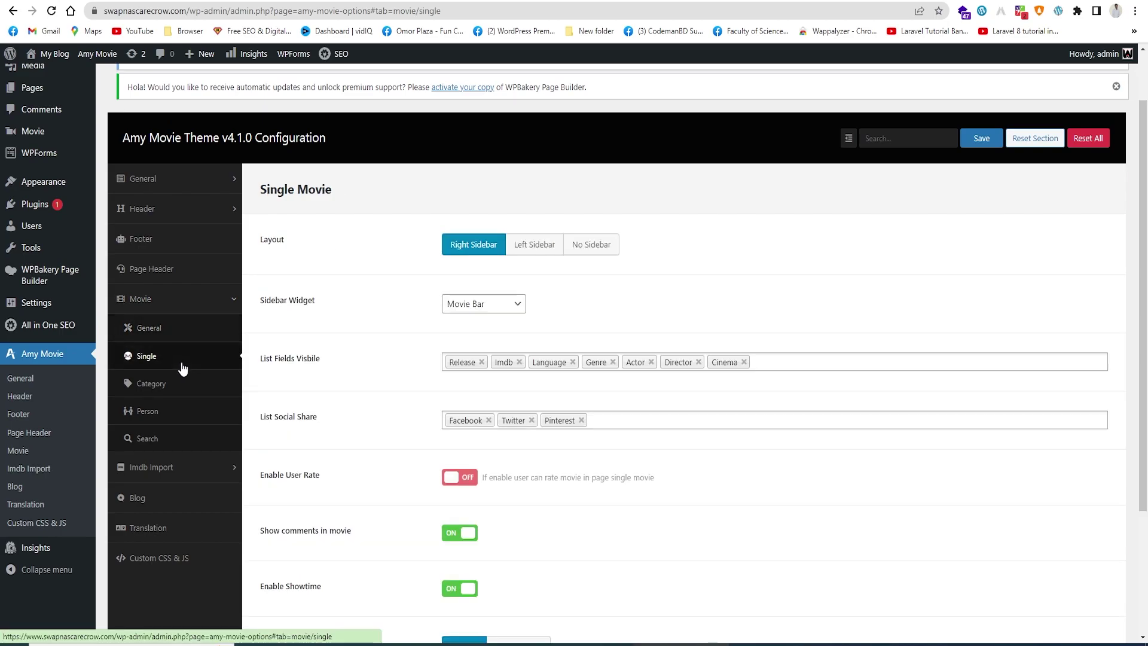
scroll(376, 367, down, 3)
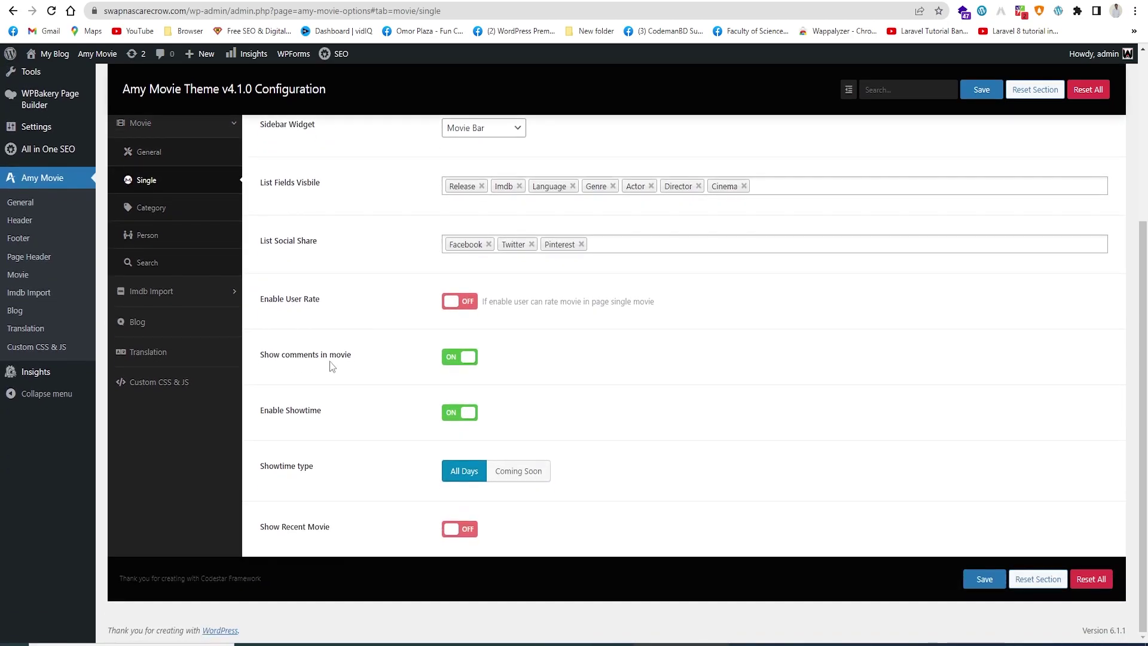
scroll(335, 362, up, 2)
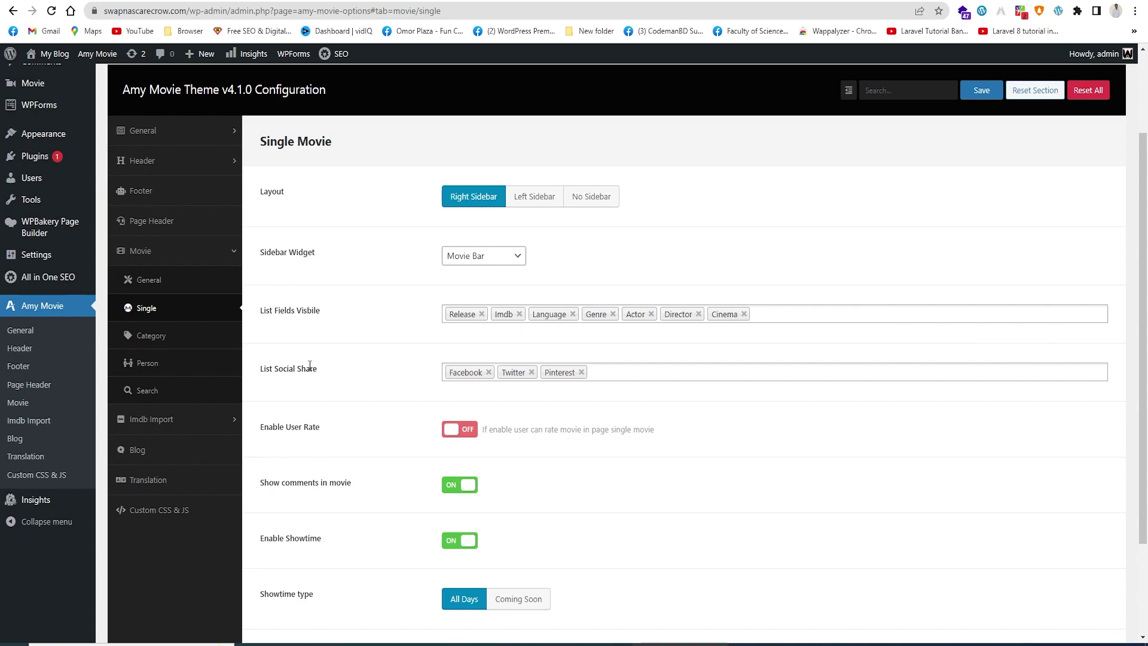
click(159, 254)
scroll(407, 421, down, 5)
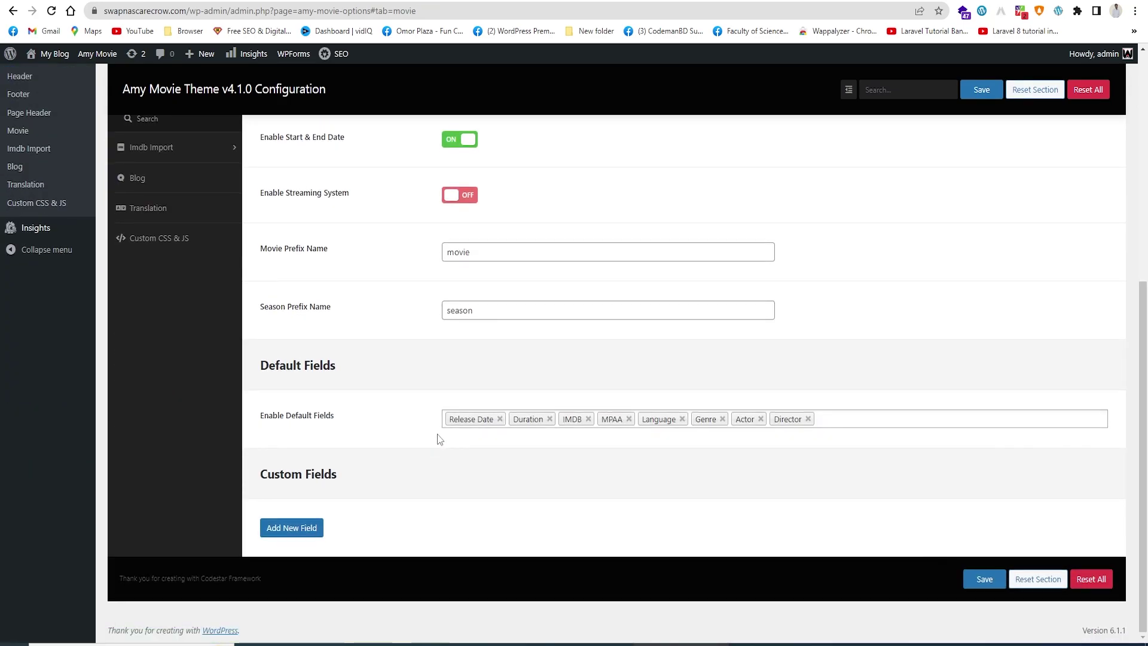
- Add a new custom movie field named UPCOMING with type Category
click(284, 530)
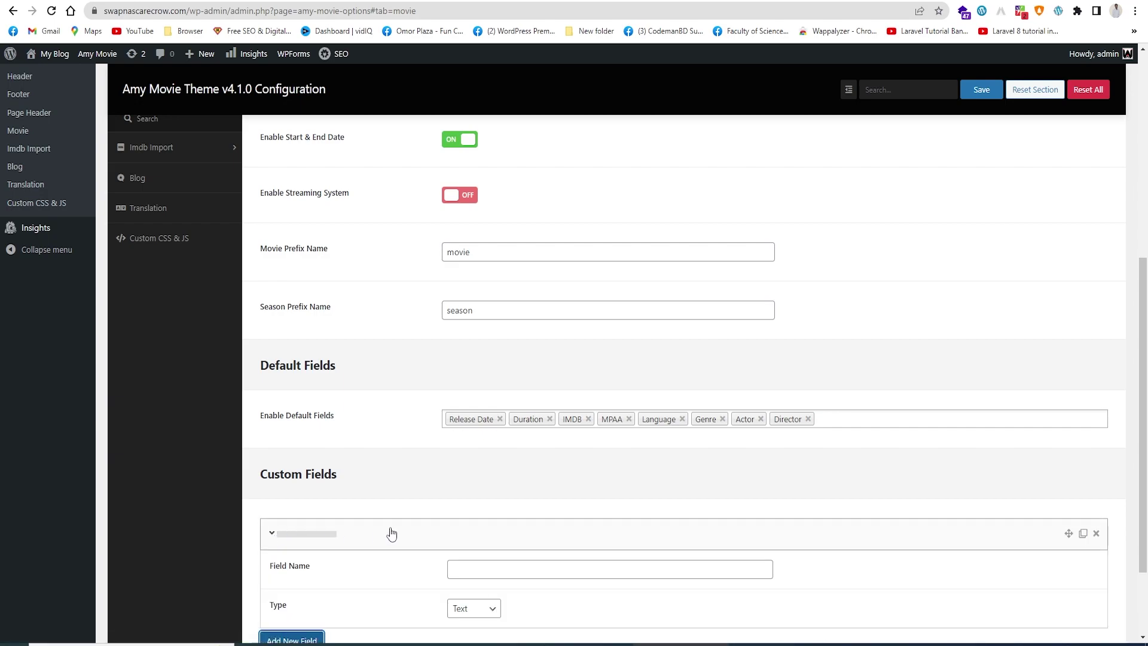
scroll(514, 472, down, 2)
click(467, 456)
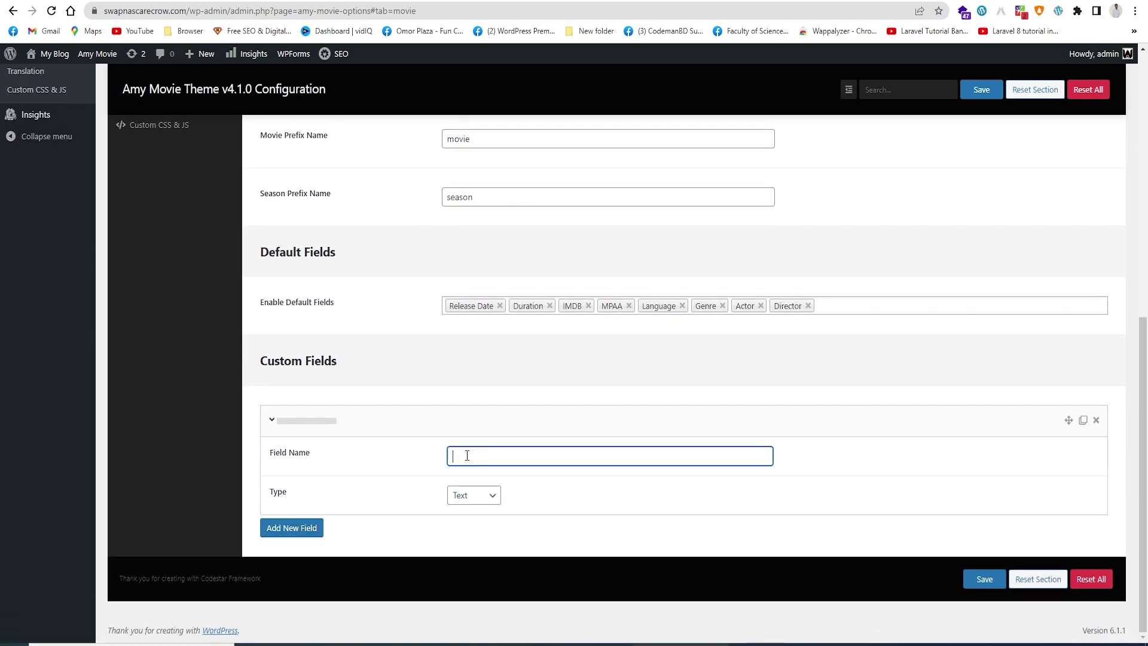
text(UPCOMING)
click(474, 506)
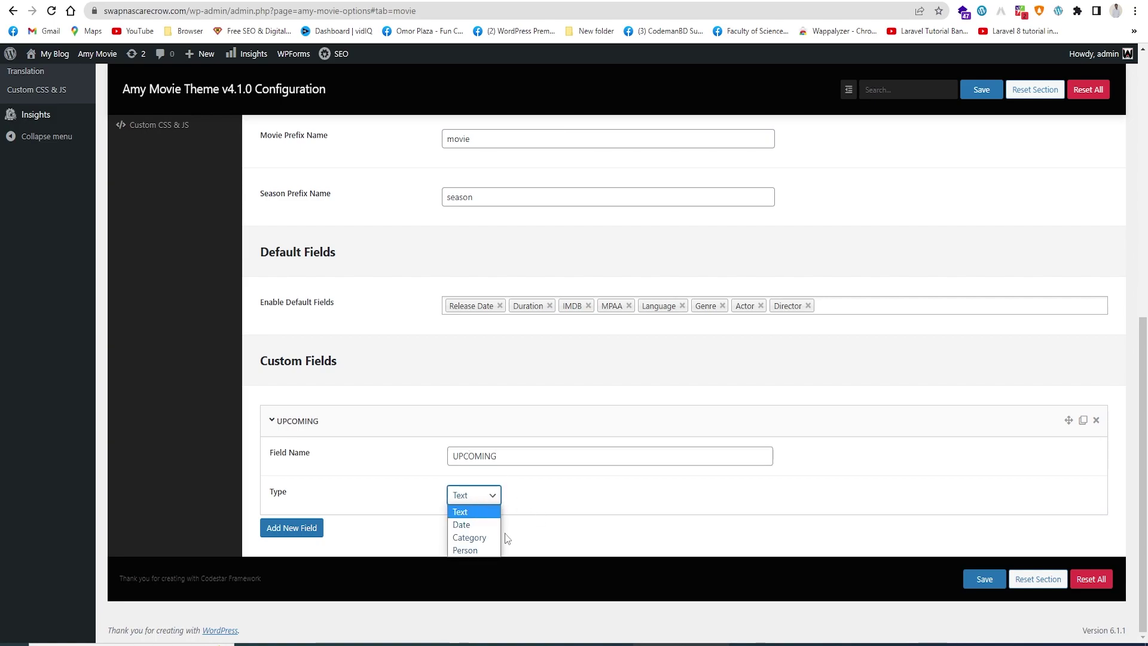
click(478, 538)
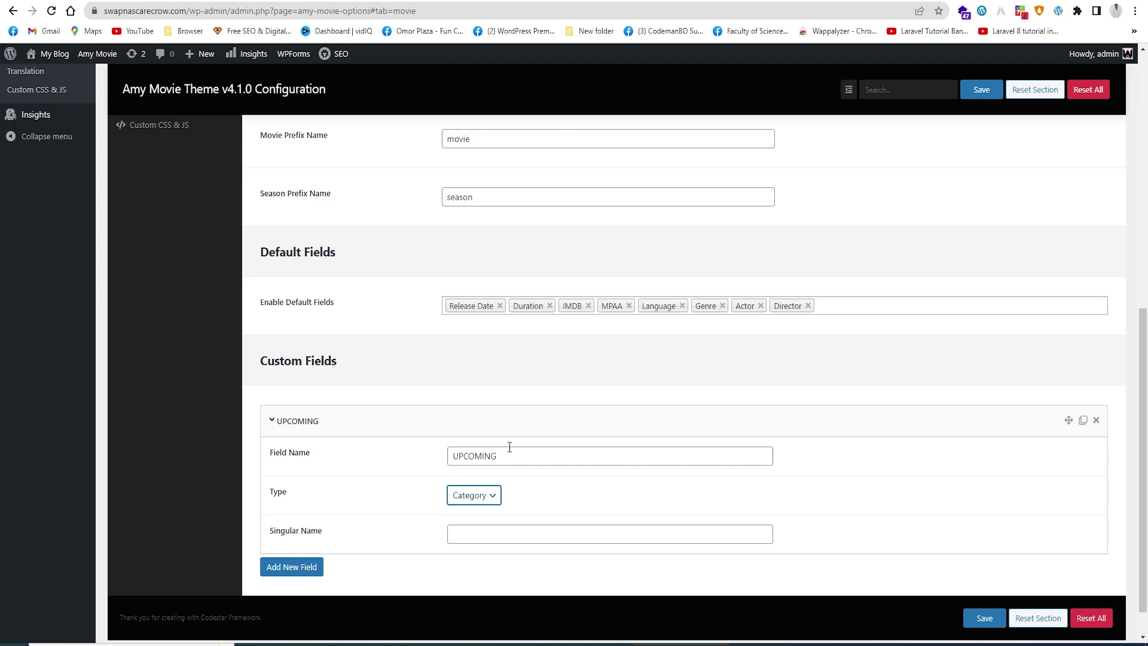
- Copy UPCOMING into the field's Singular Name and save the movie settings
double_click(510, 448)
key(ctrl+c)
click(488, 536)
key(ctrl+v)
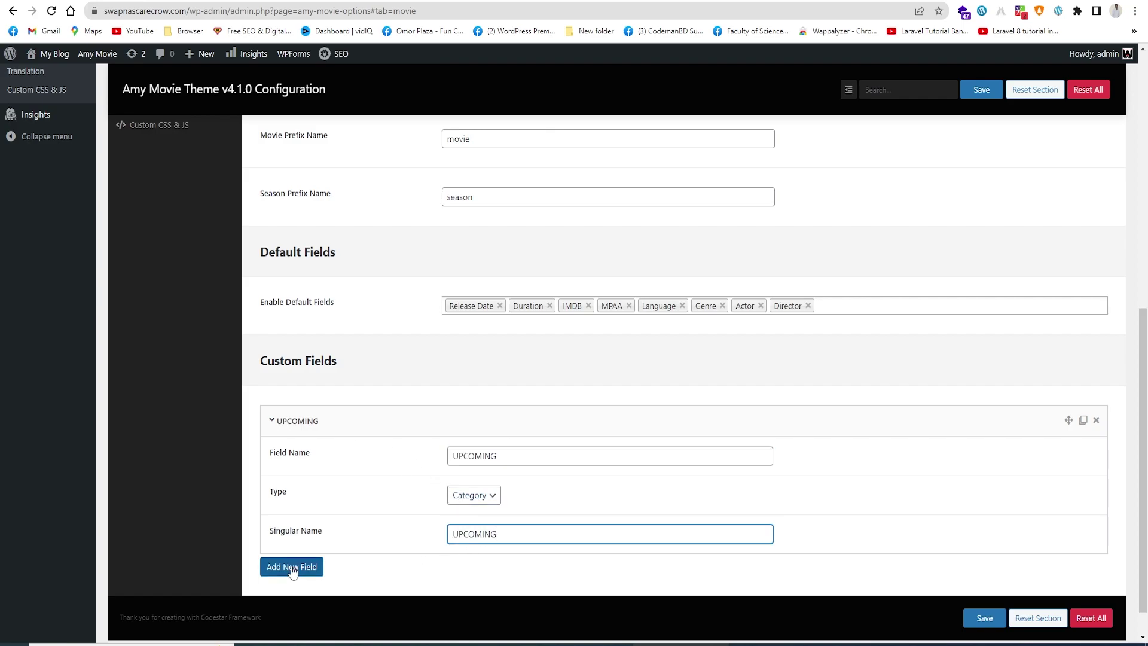
click(985, 618)
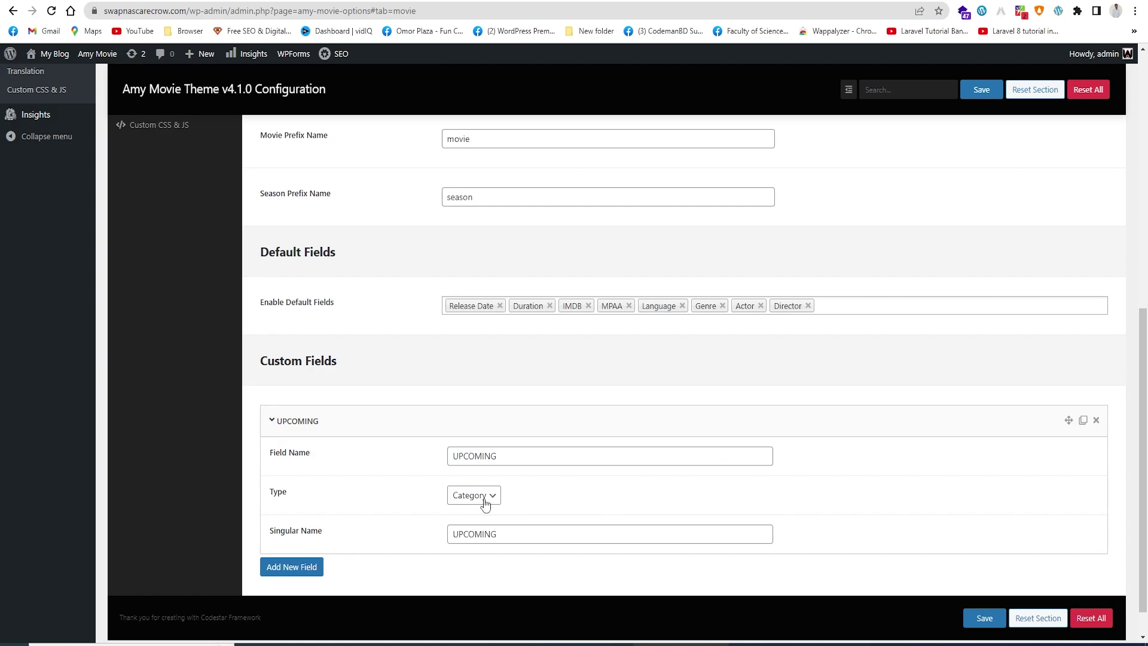
scroll(490, 496, up, 6)
scroll(491, 495, down, 7)
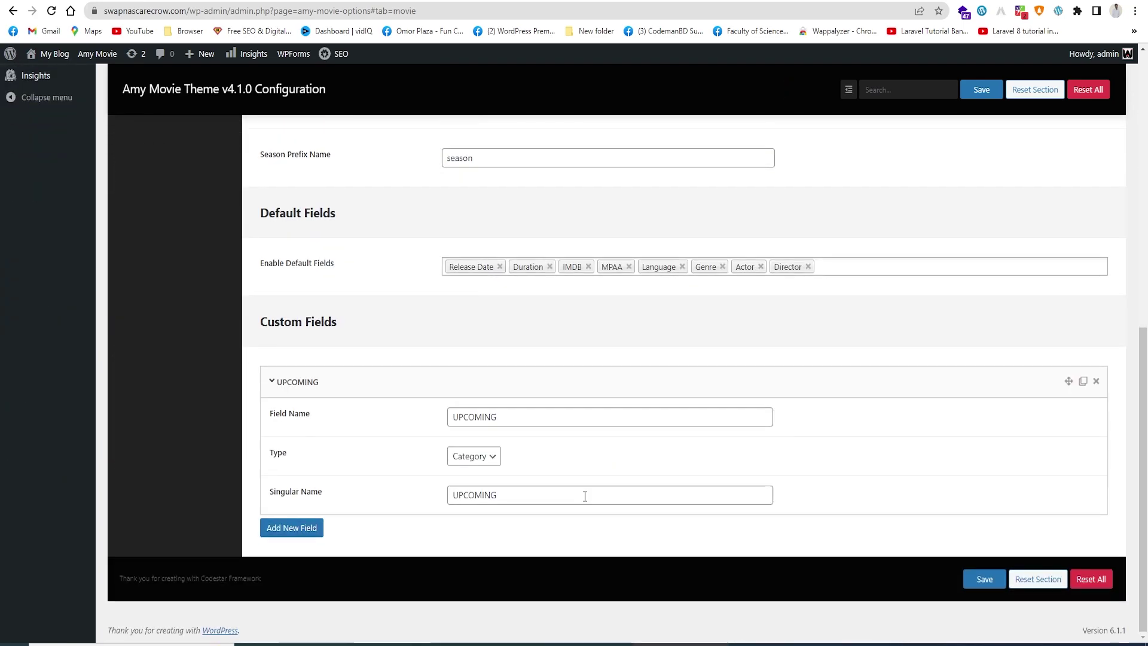
scroll(494, 496, up, 10)
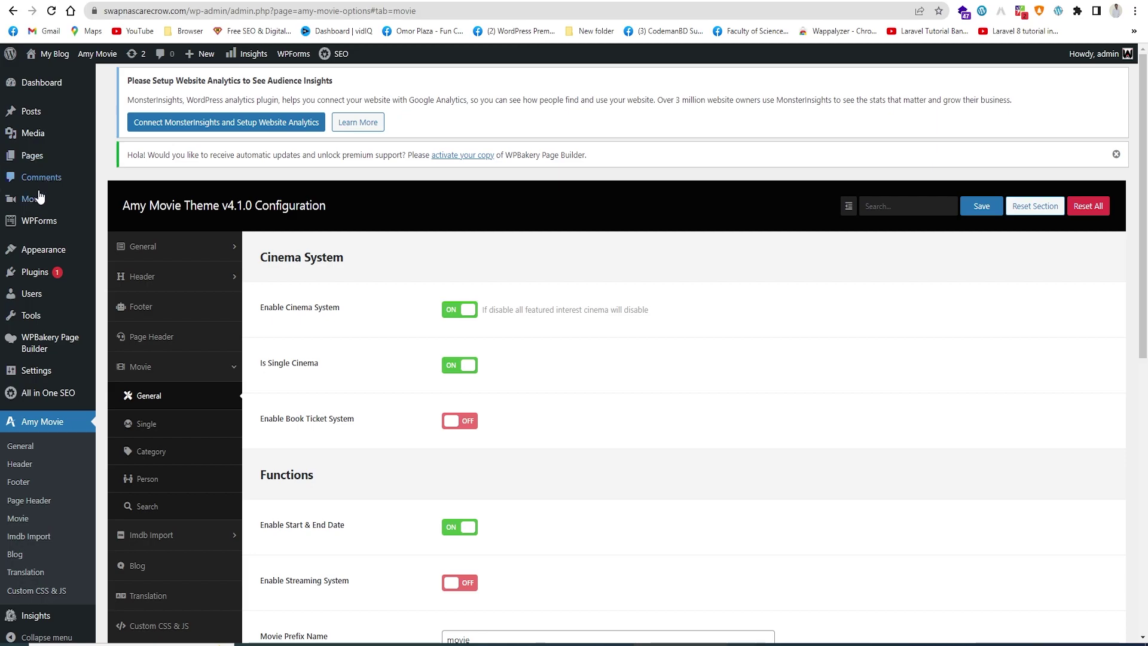
- Go to the Movie menu in the admin sidebar and choose its new UPCOMING item
mouse_move(41, 321)
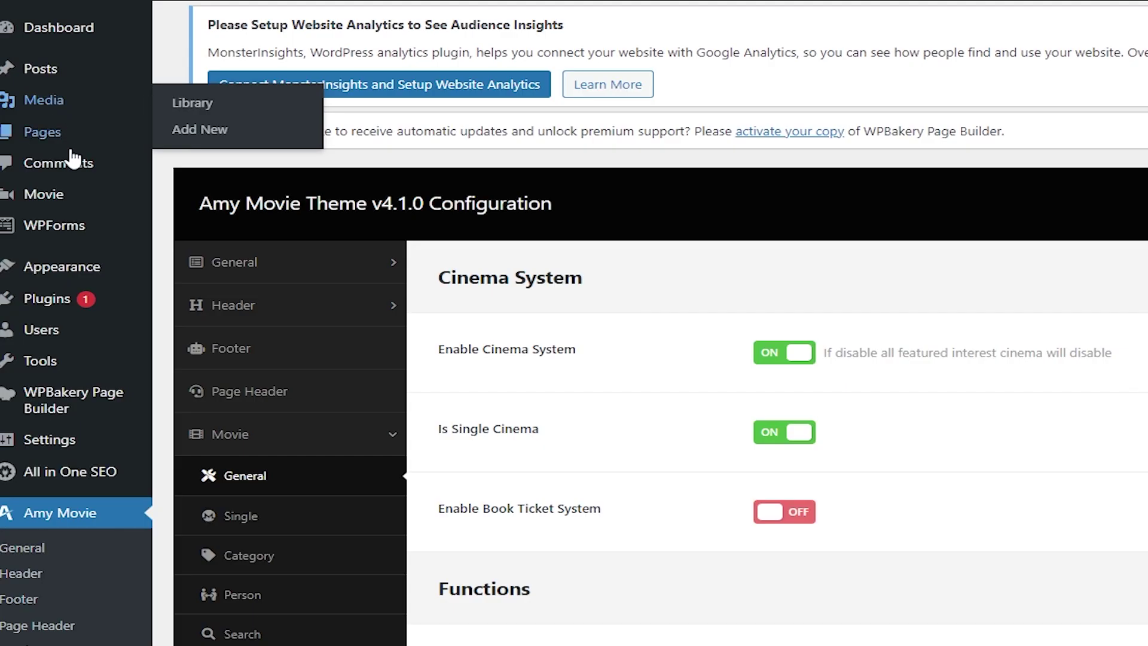
mouse_move(56, 197)
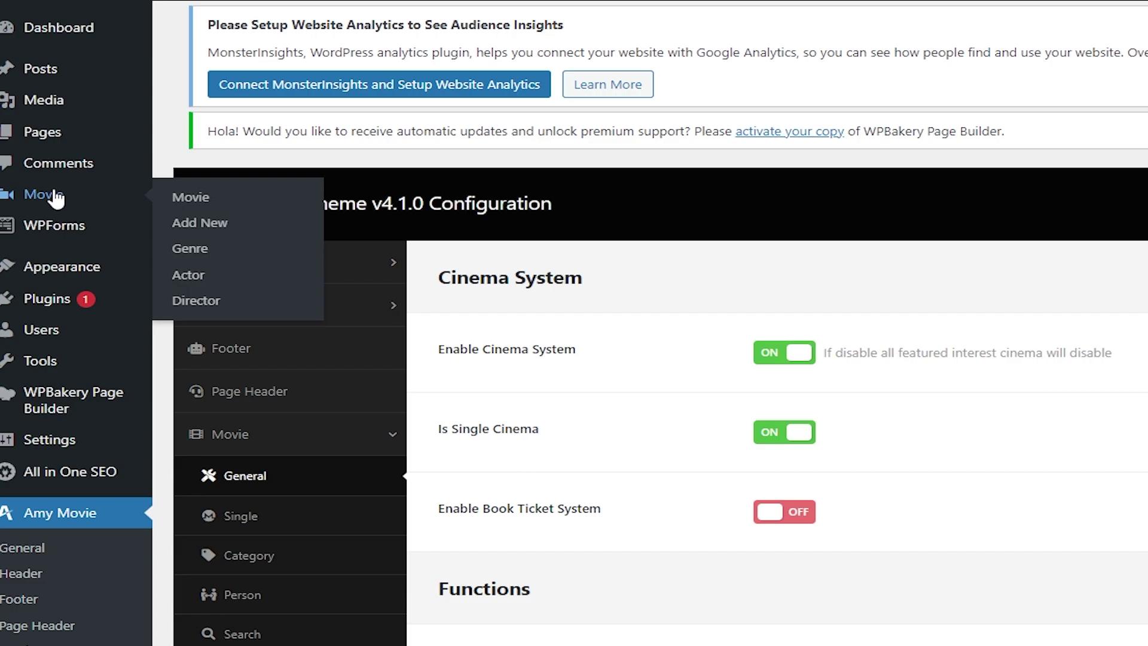
click(56, 197)
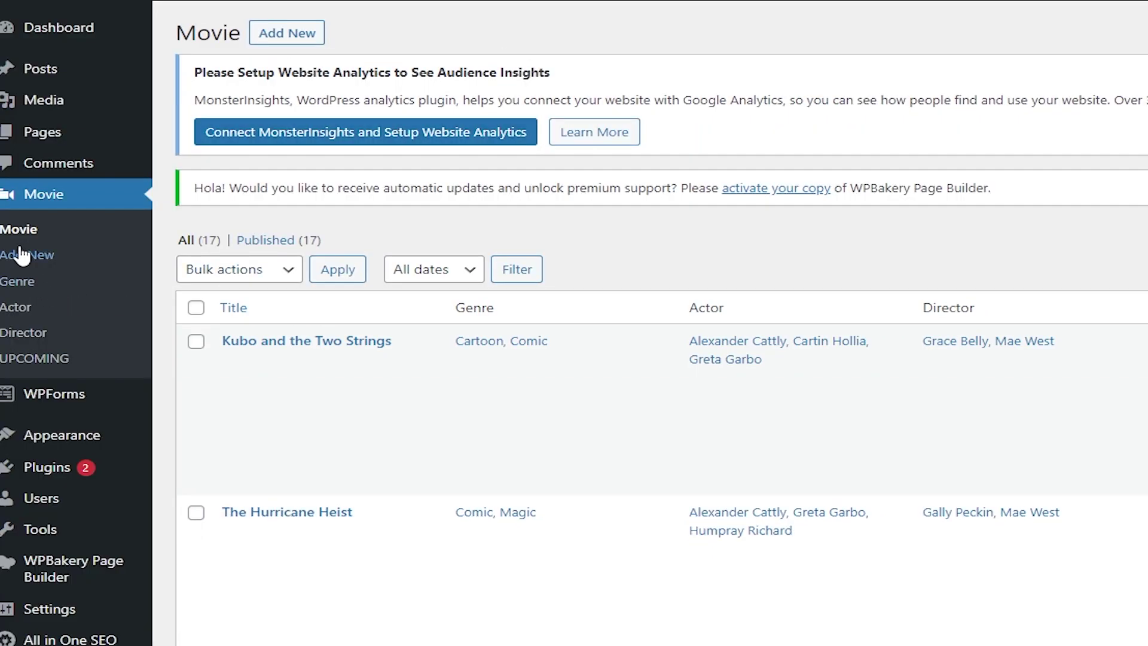
click(45, 359)
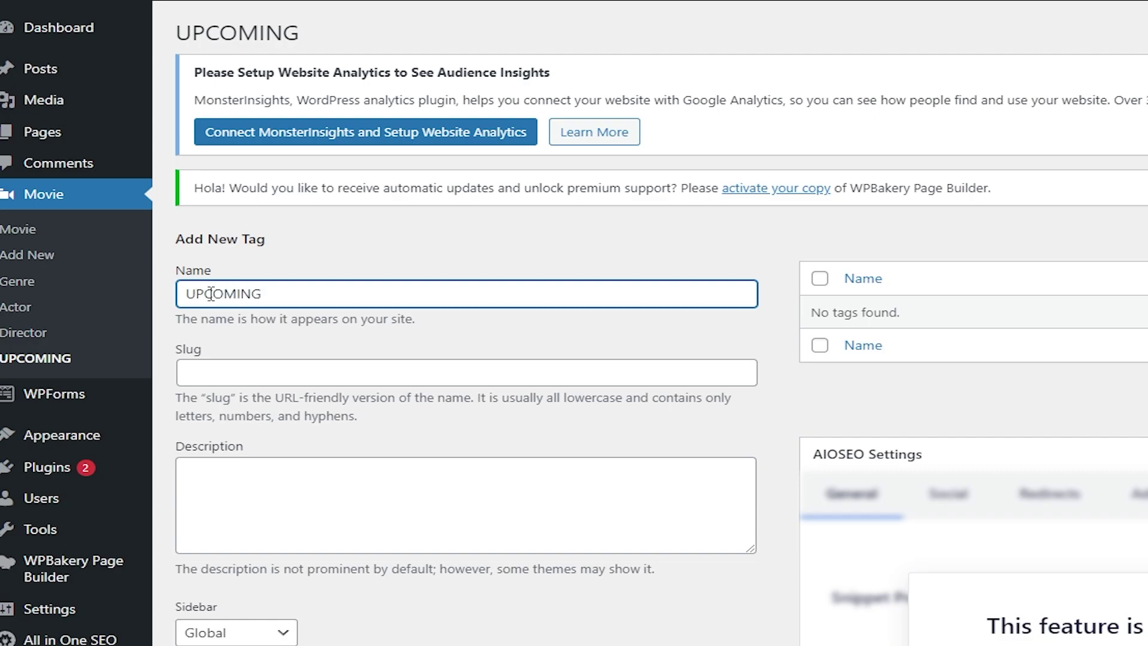
- Copy the term name UPCOMING into both the Slug and Description fields
drag(300, 288, 180, 295)
key(ctrl+c)
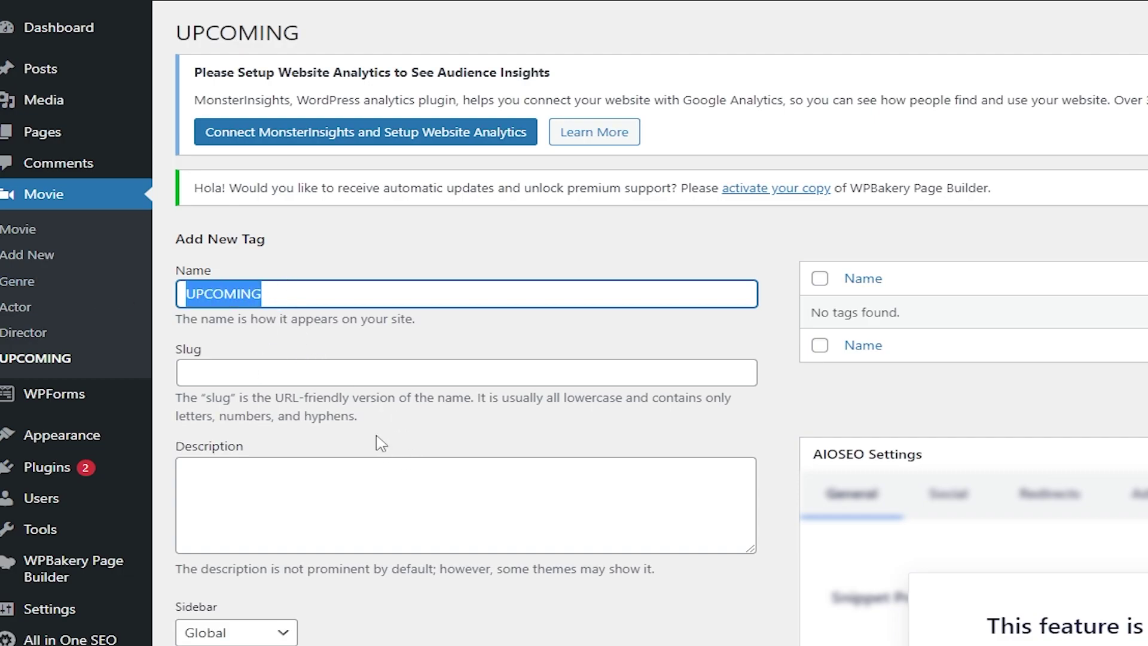
click(296, 375)
key(ctrl+v)
click(289, 496)
key(ctrl+v)
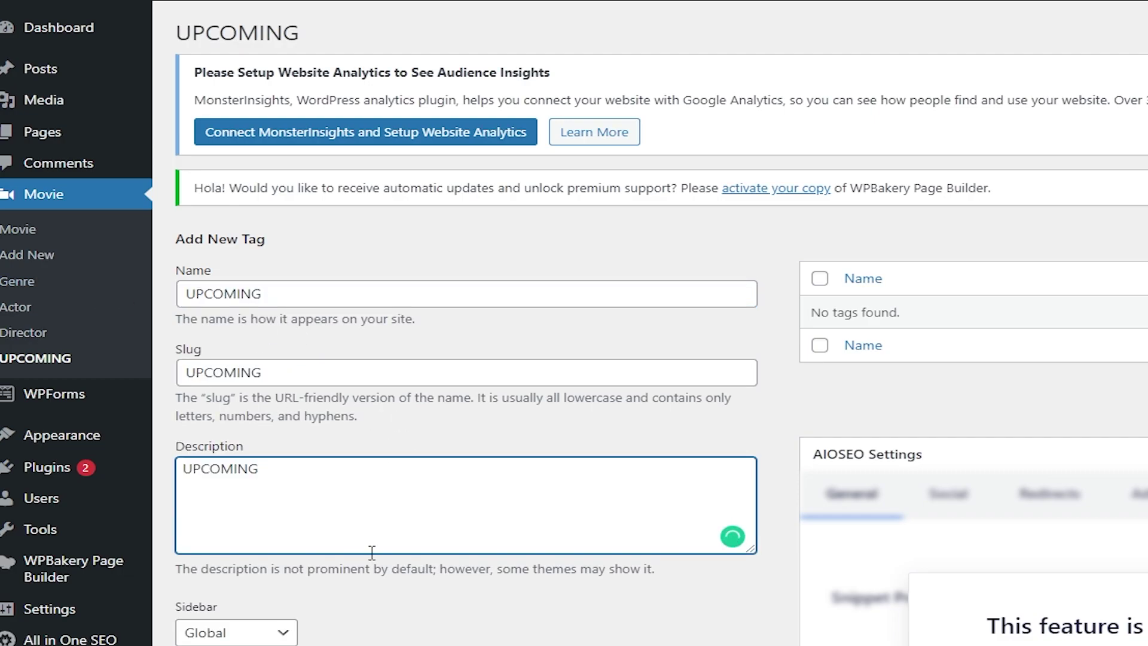
- Keep the sidebar at Global, set the layout to Shortcode Movie Grid, and add the term
scroll(392, 592, down, 5)
click(261, 286)
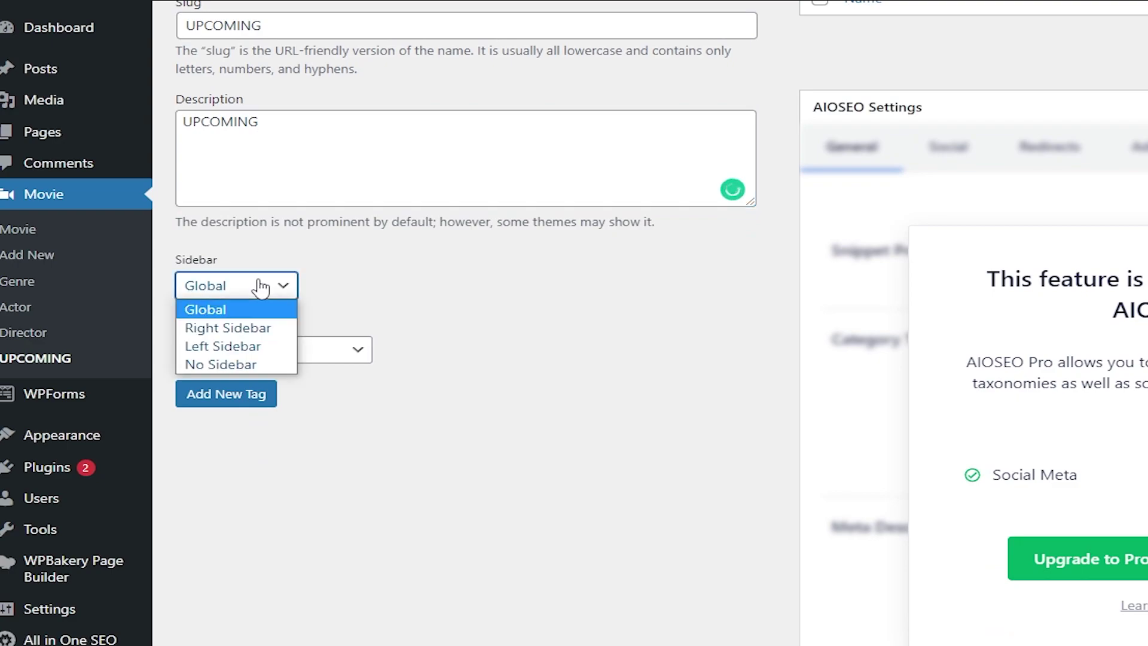
click(454, 325)
click(303, 359)
click(289, 389)
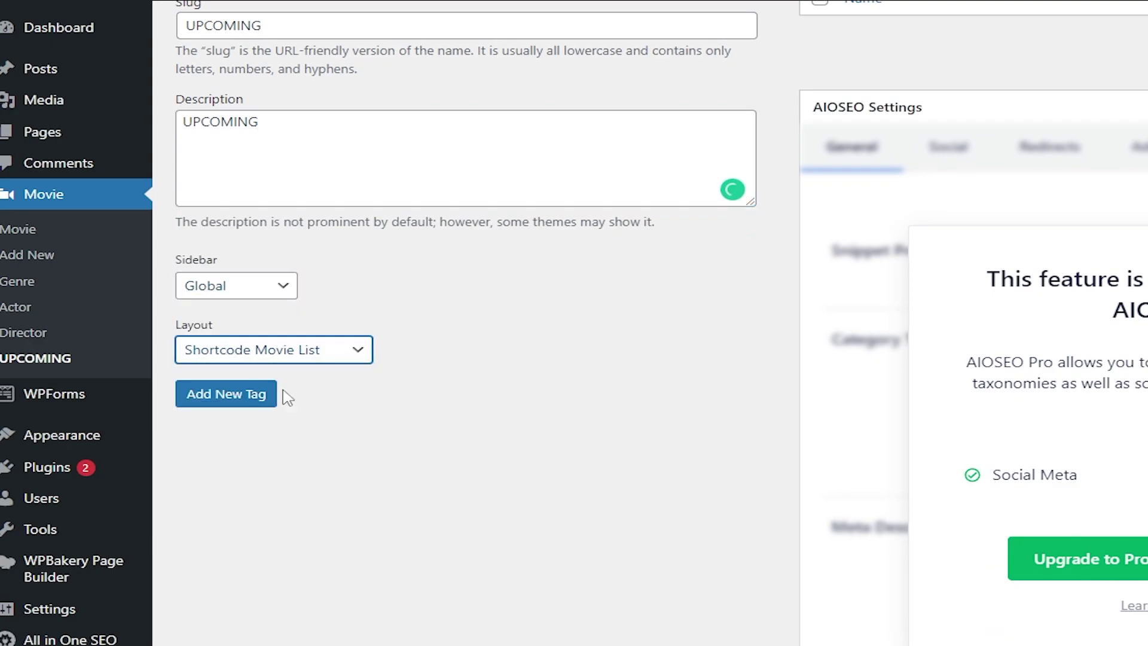
click(248, 351)
click(274, 405)
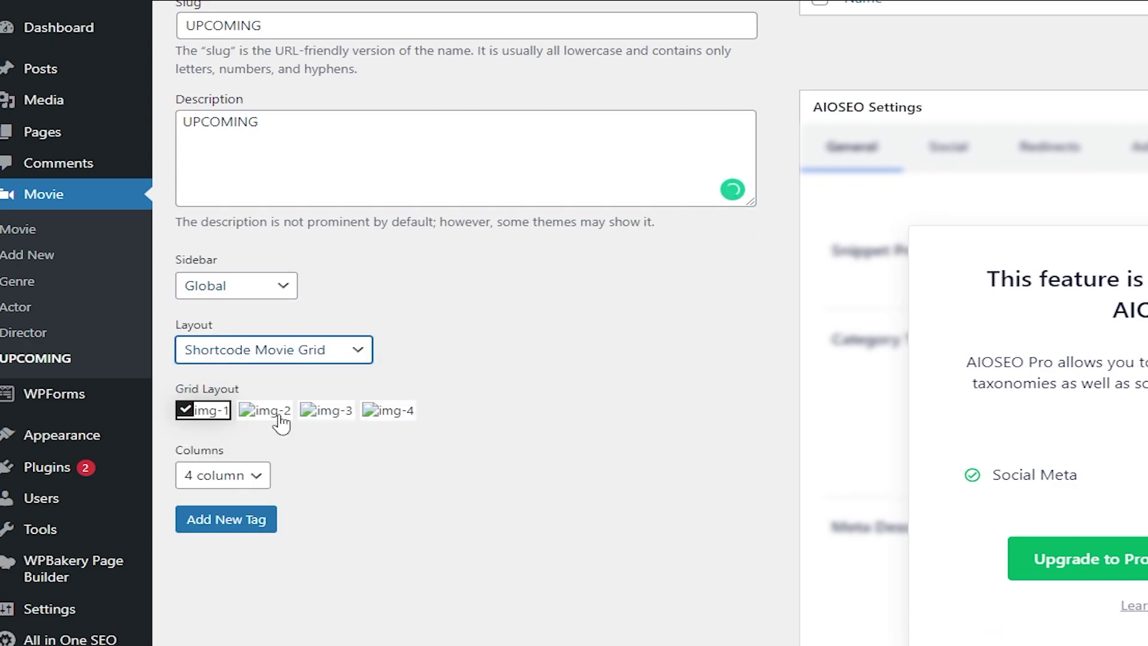
click(230, 519)
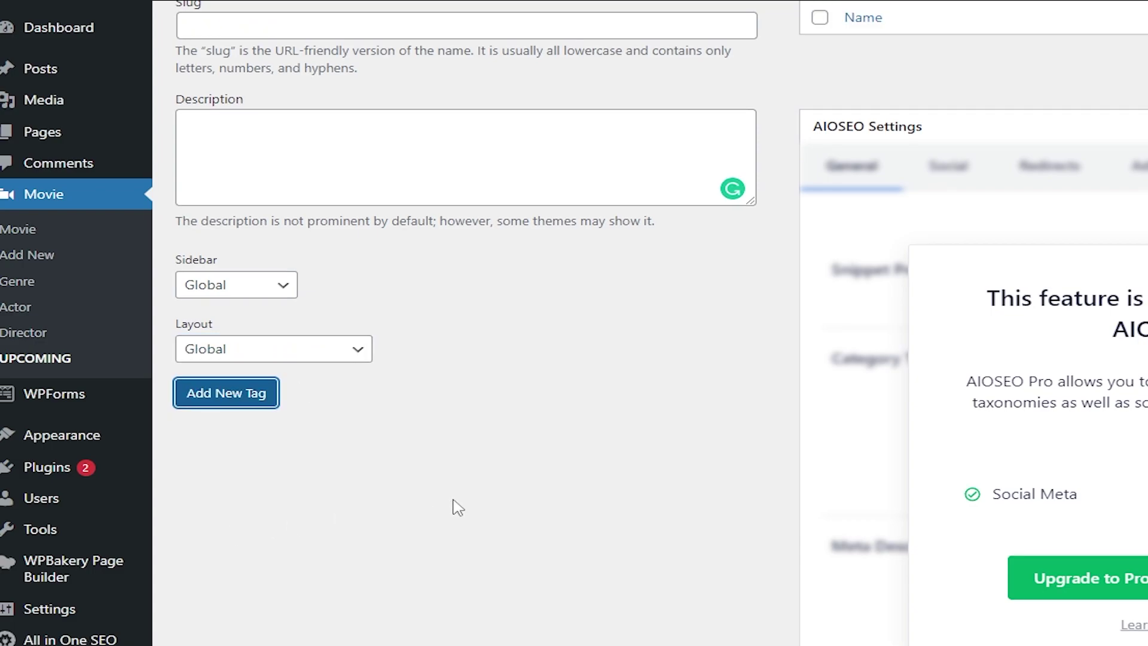
scroll(715, 476, up, 1)
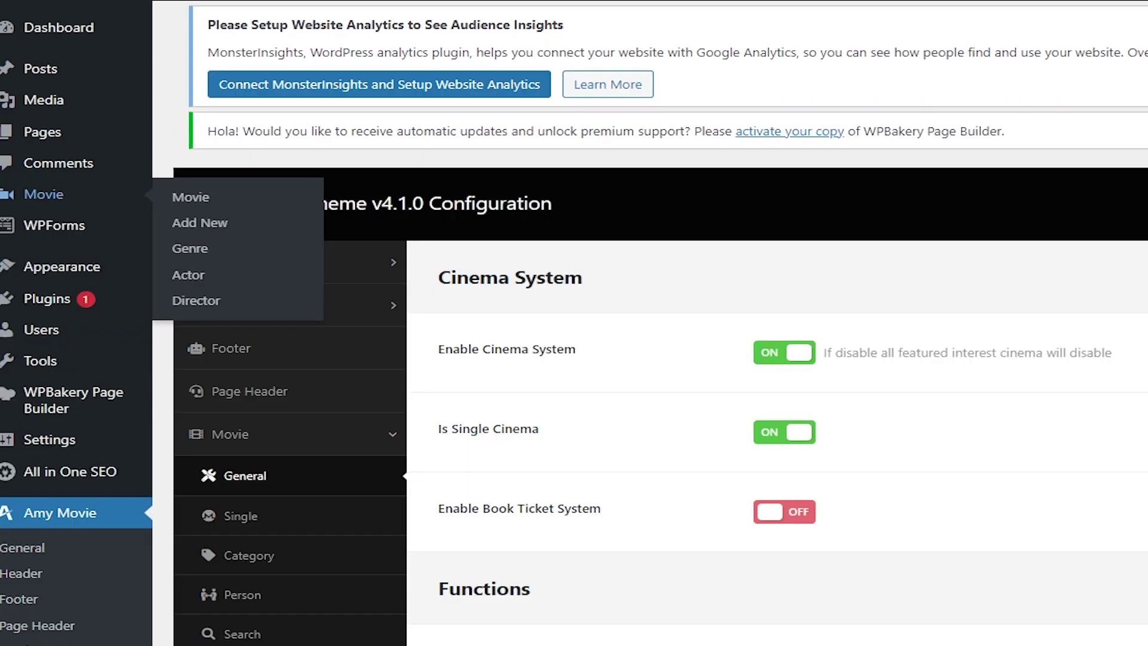
- Look through the theme's single movie settings
scroll(897, 484, down, 10)
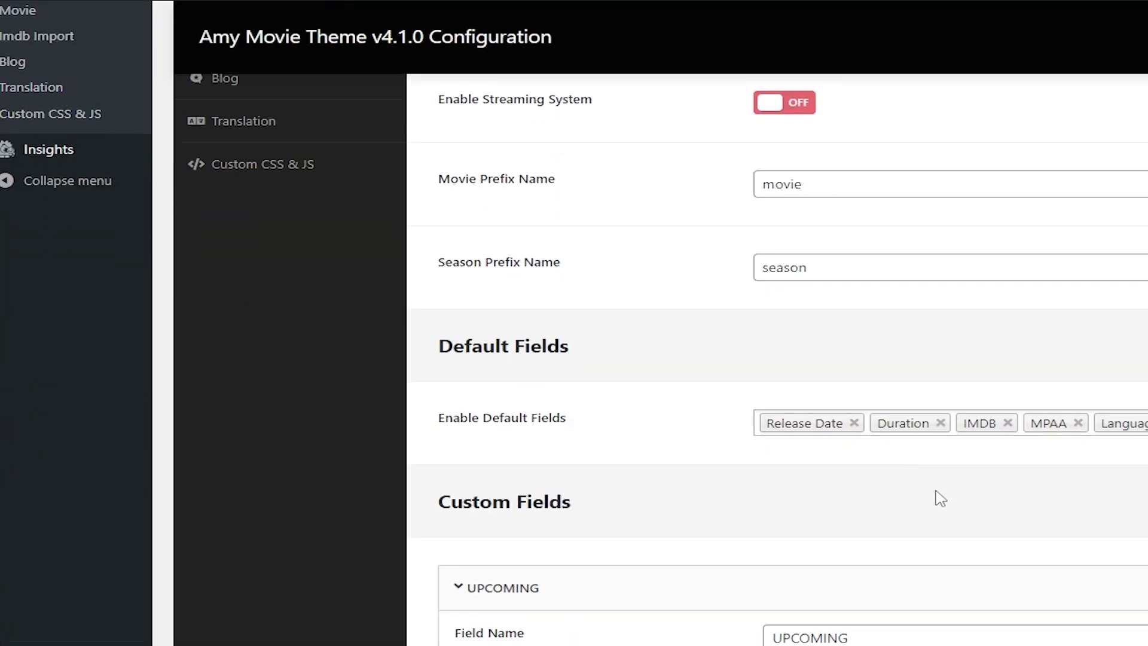
scroll(373, 391, down, 3)
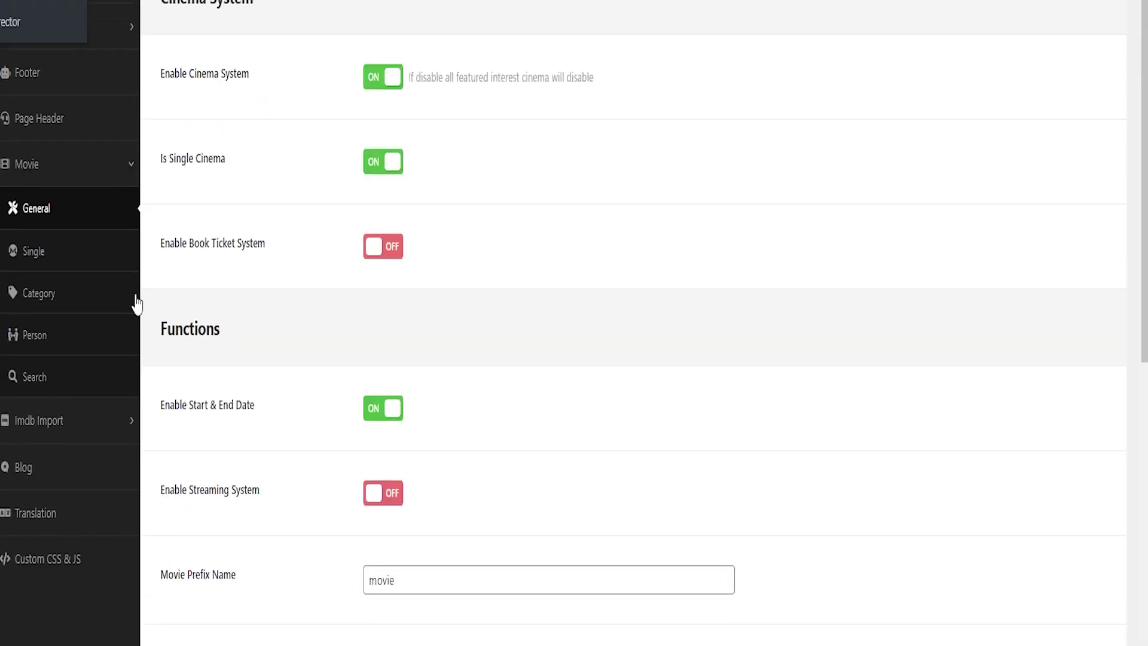
click(47, 252)
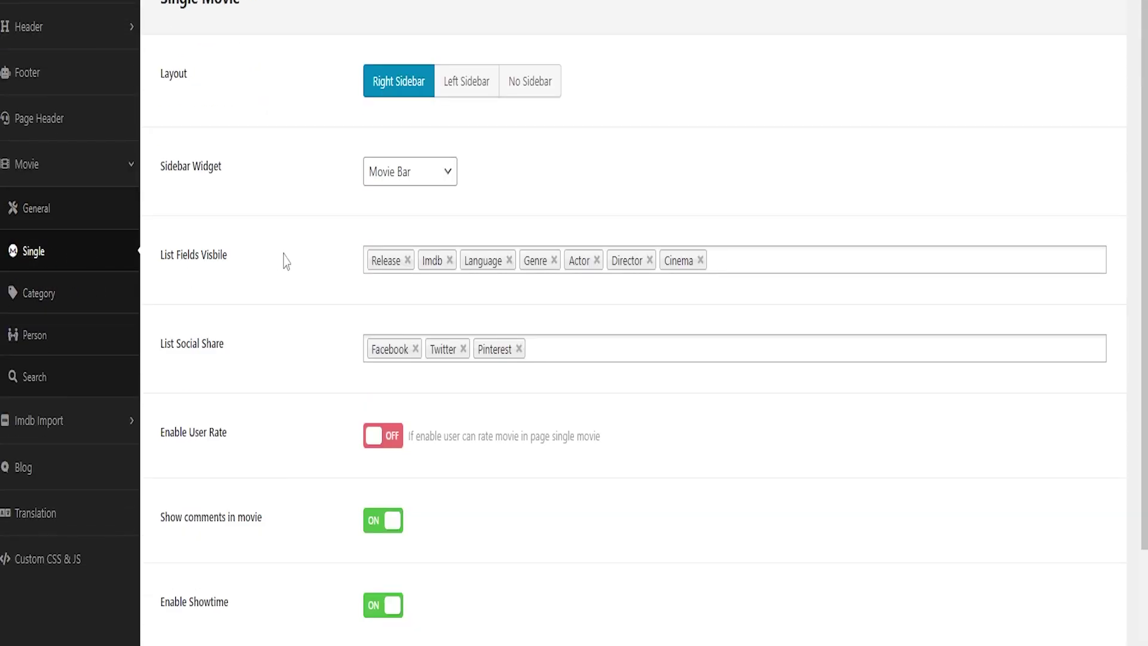
scroll(493, 383, down, 5)
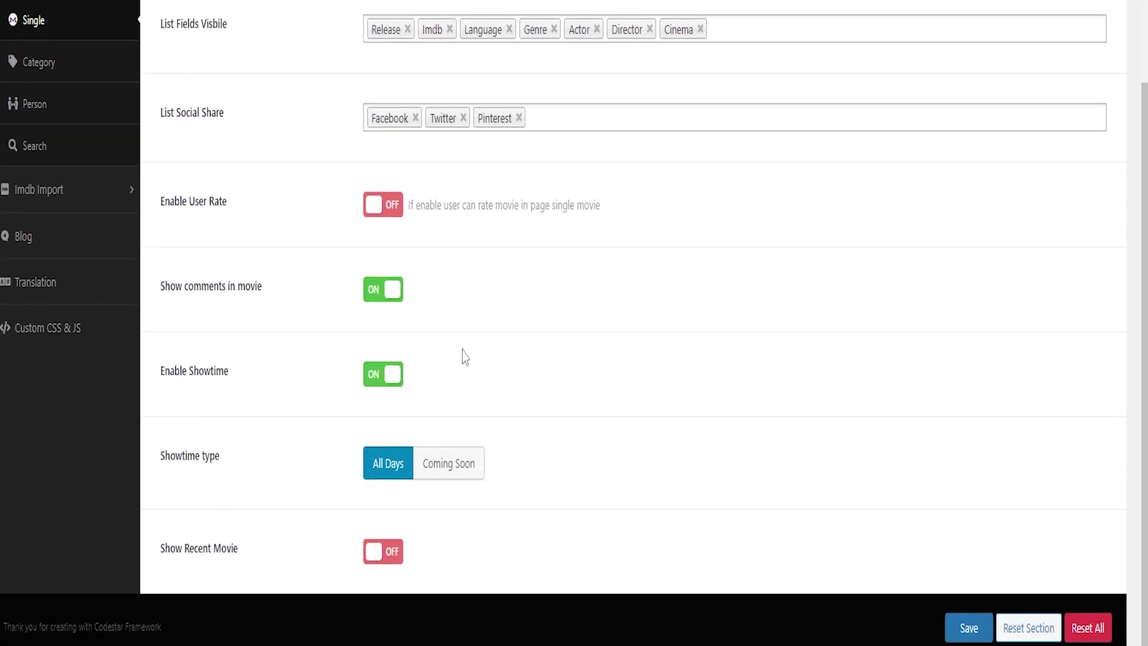
- Save category pages with Shortcode Movie List layout and pagination off, then view Movie Search settings
click(45, 64)
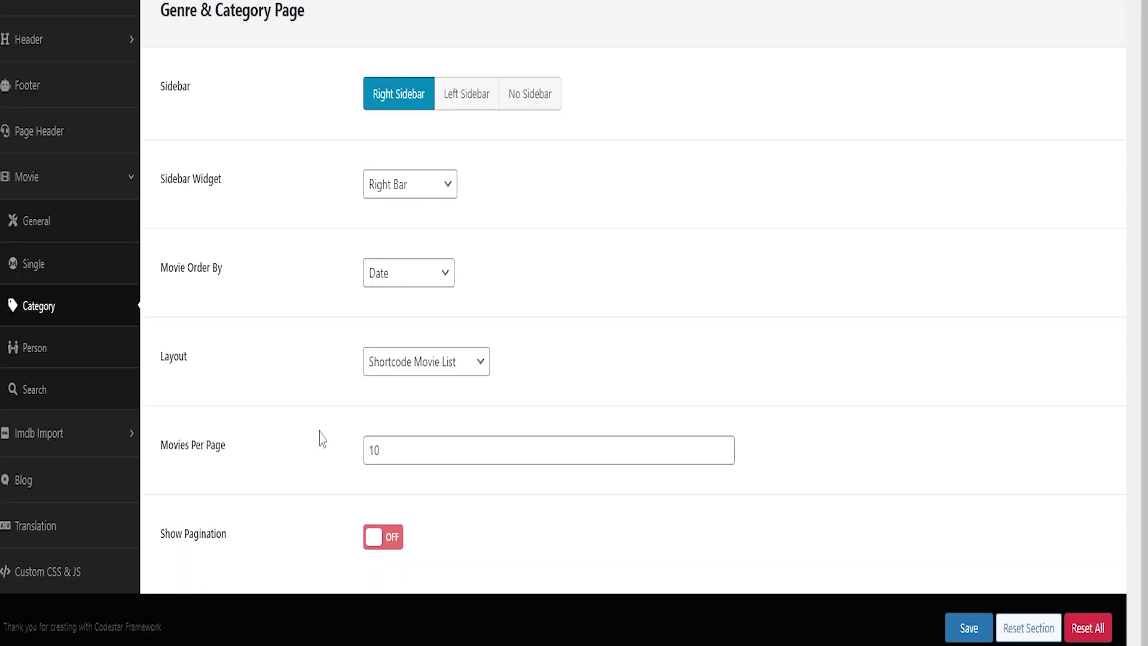
click(461, 361)
click(556, 355)
click(383, 541)
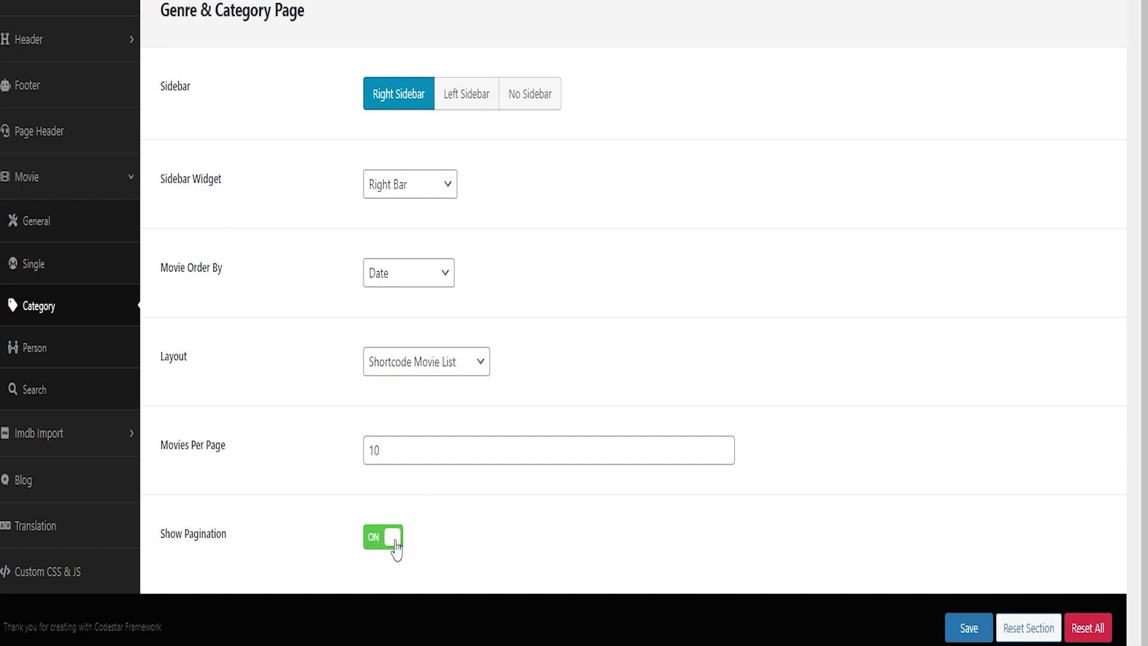
click(373, 545)
click(963, 634)
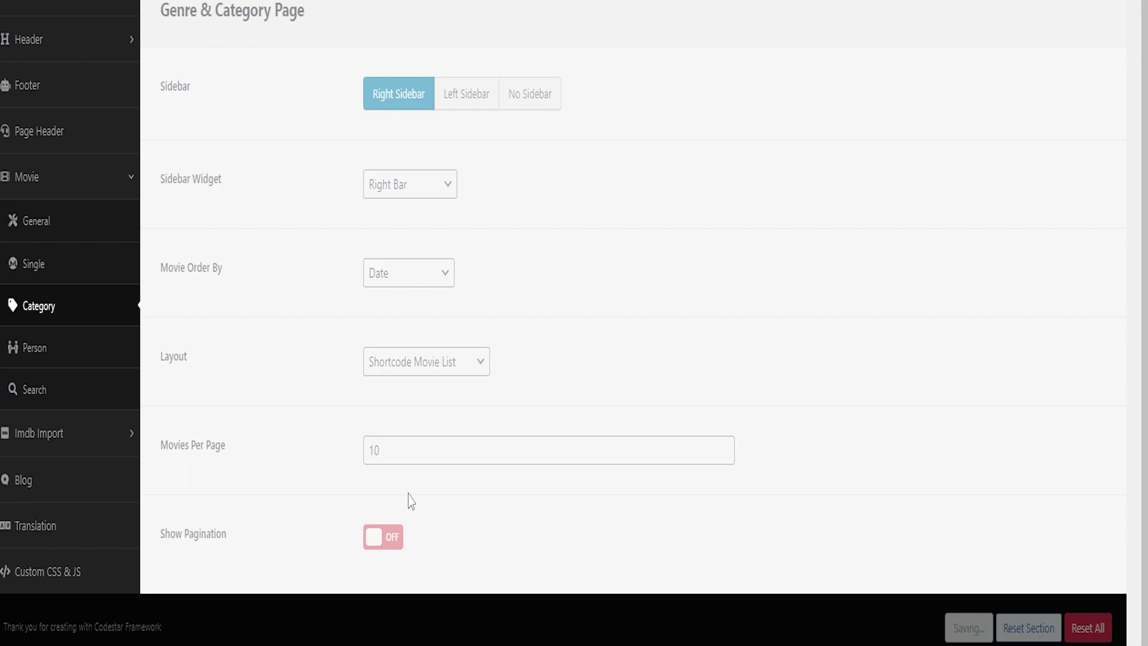
click(50, 348)
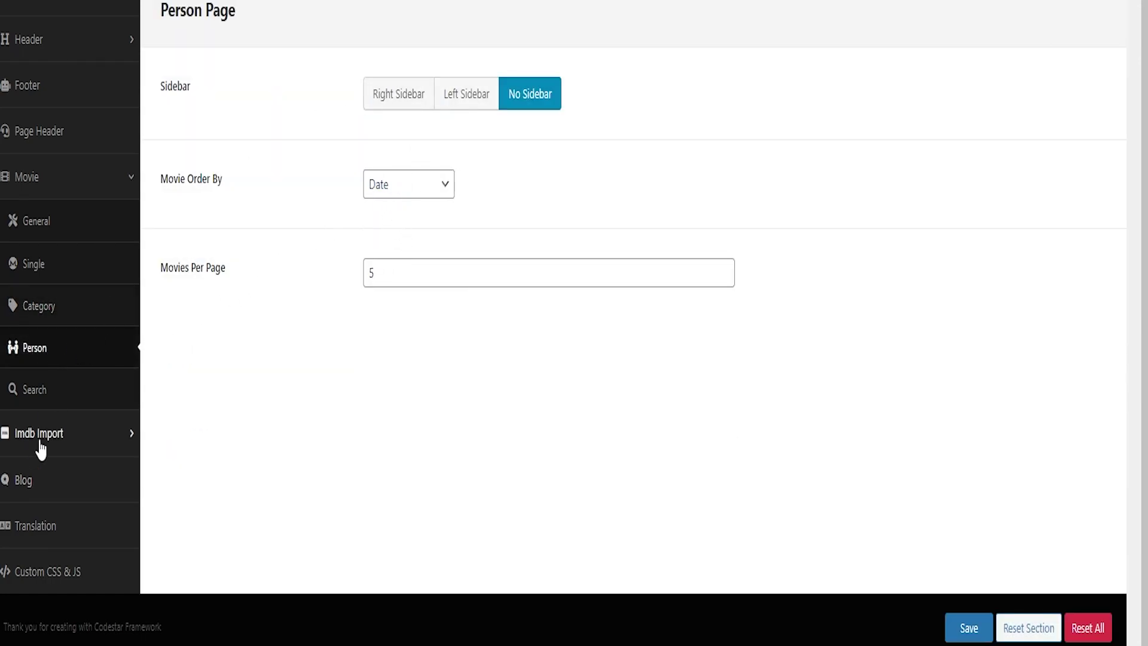
click(61, 401)
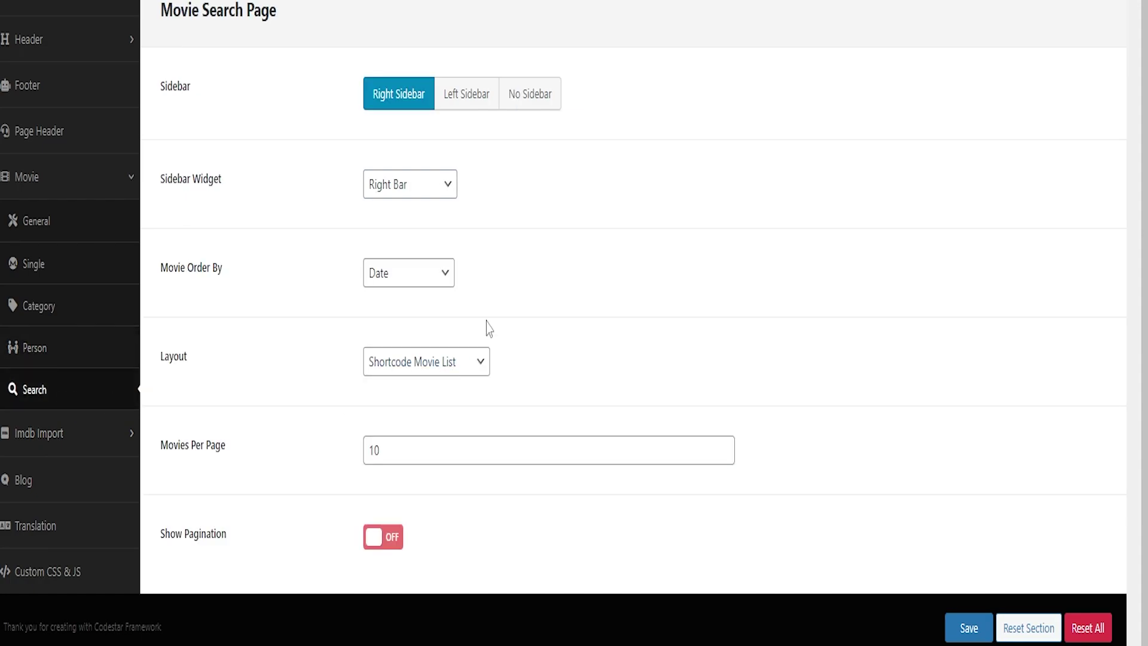
- Open the Imdb Import API settings and select the omdbapi.com/apikey.aspx key request link
click(80, 443)
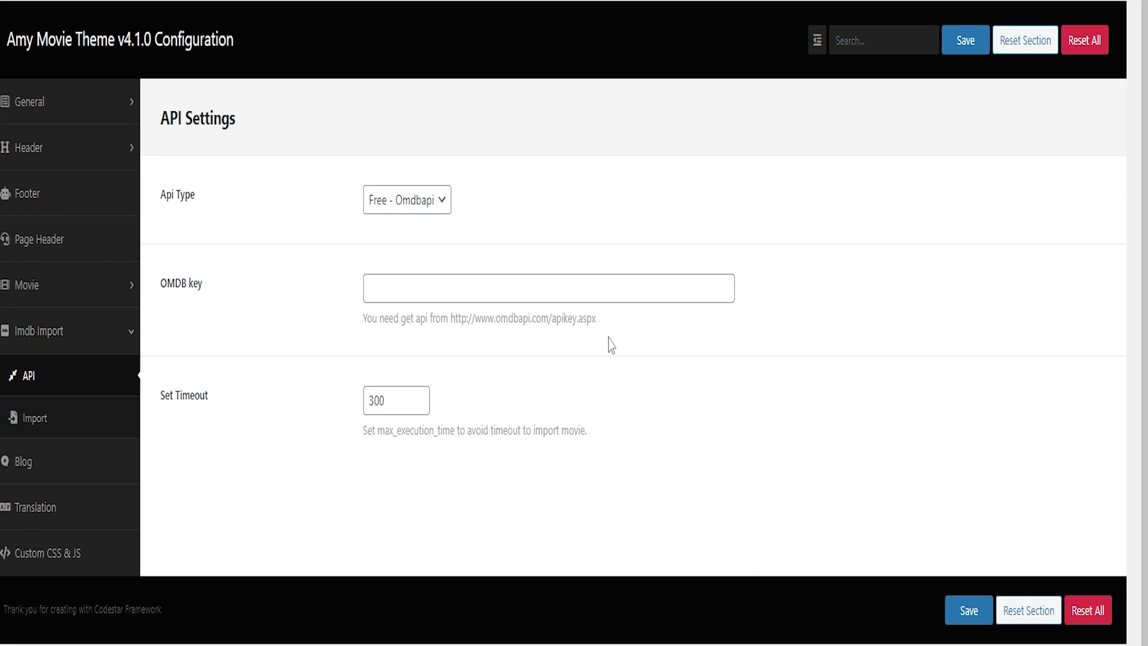
drag(603, 319, 449, 317)
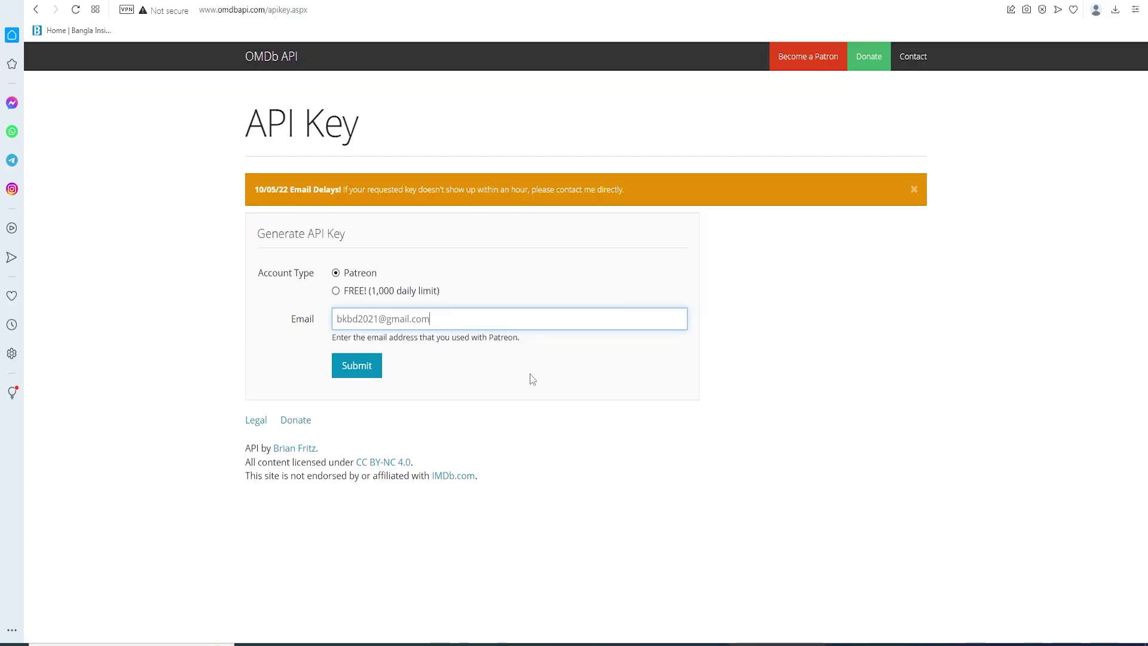
- Request a FREE OMDb key with the saved e-mail, then paste the Poster API URL into OMDB key
click(336, 292)
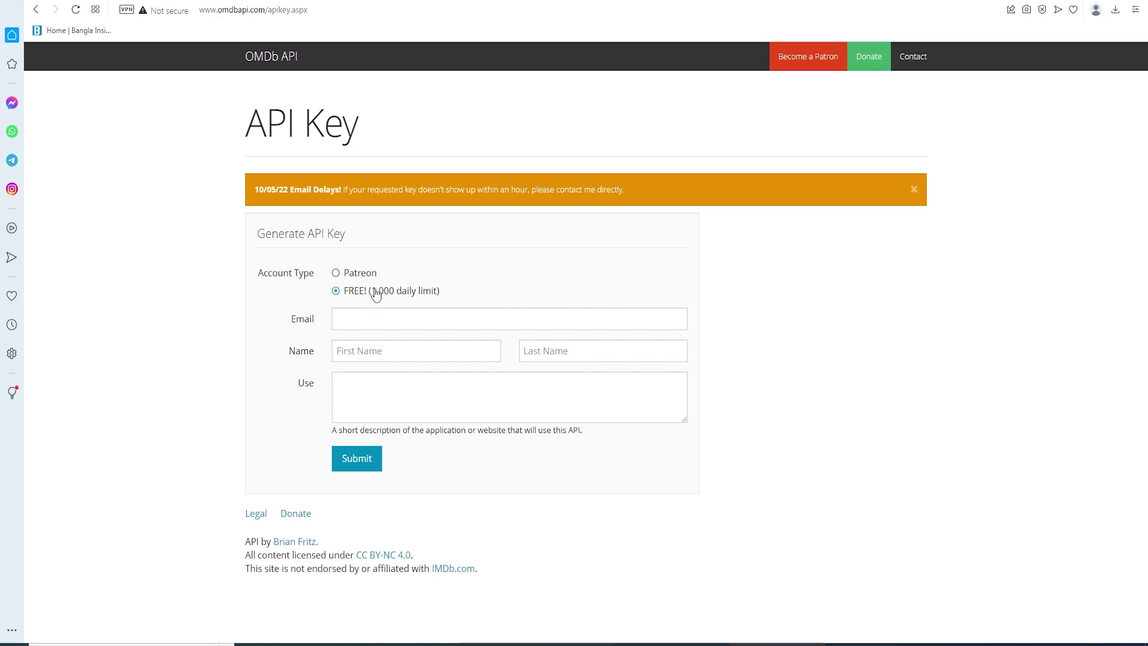
click(369, 322)
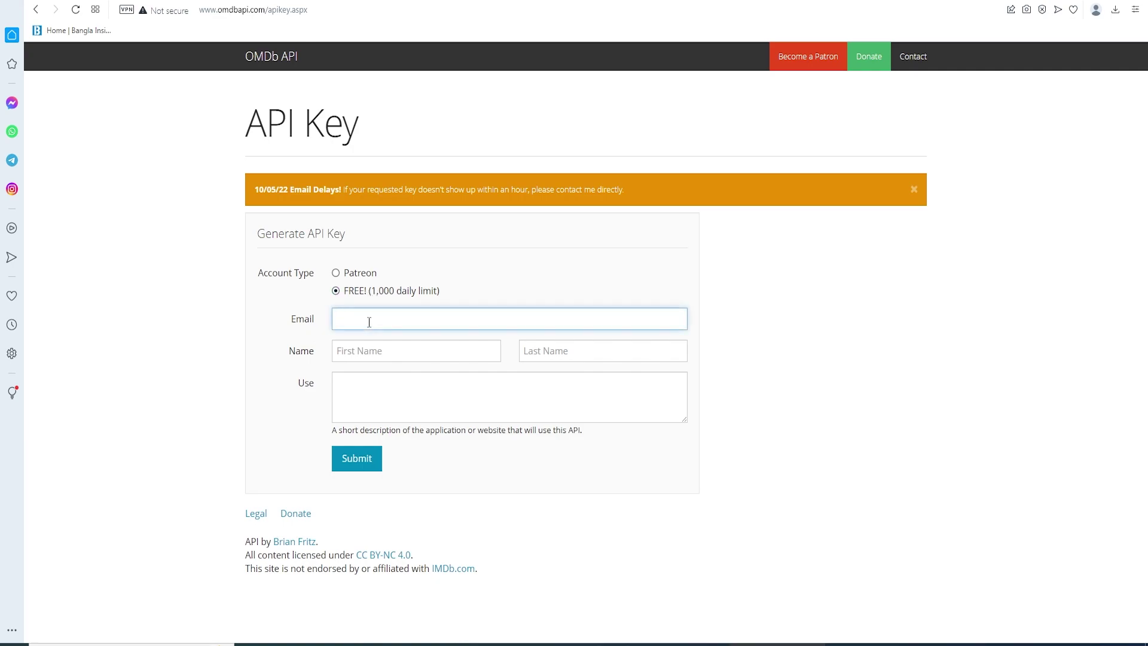
click(369, 322)
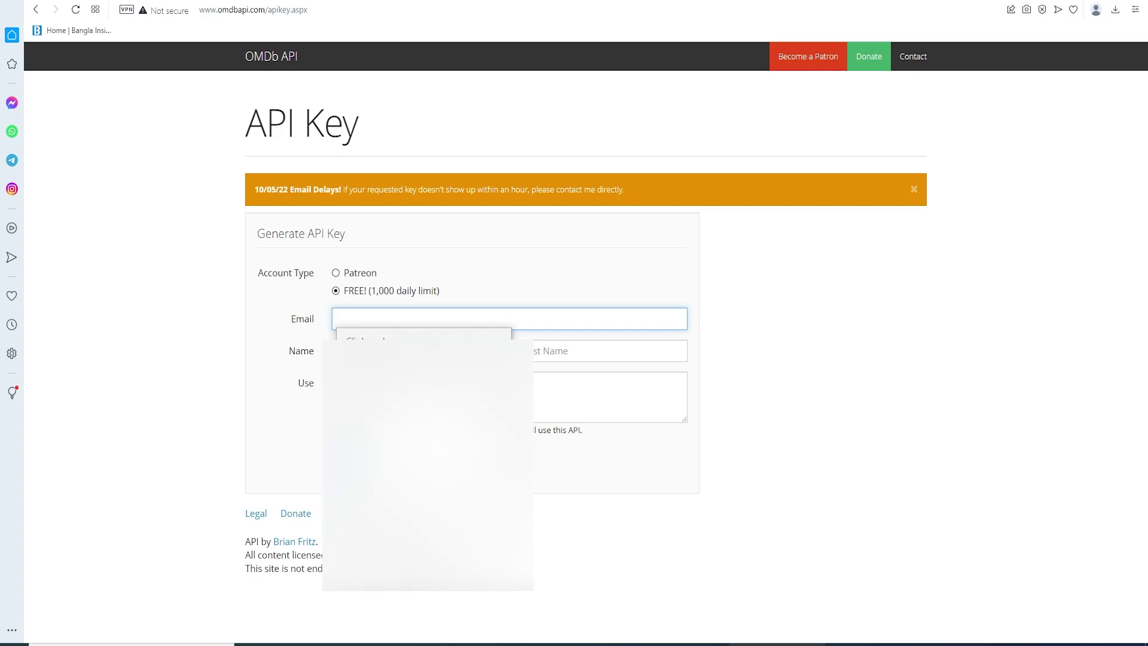
click(368, 346)
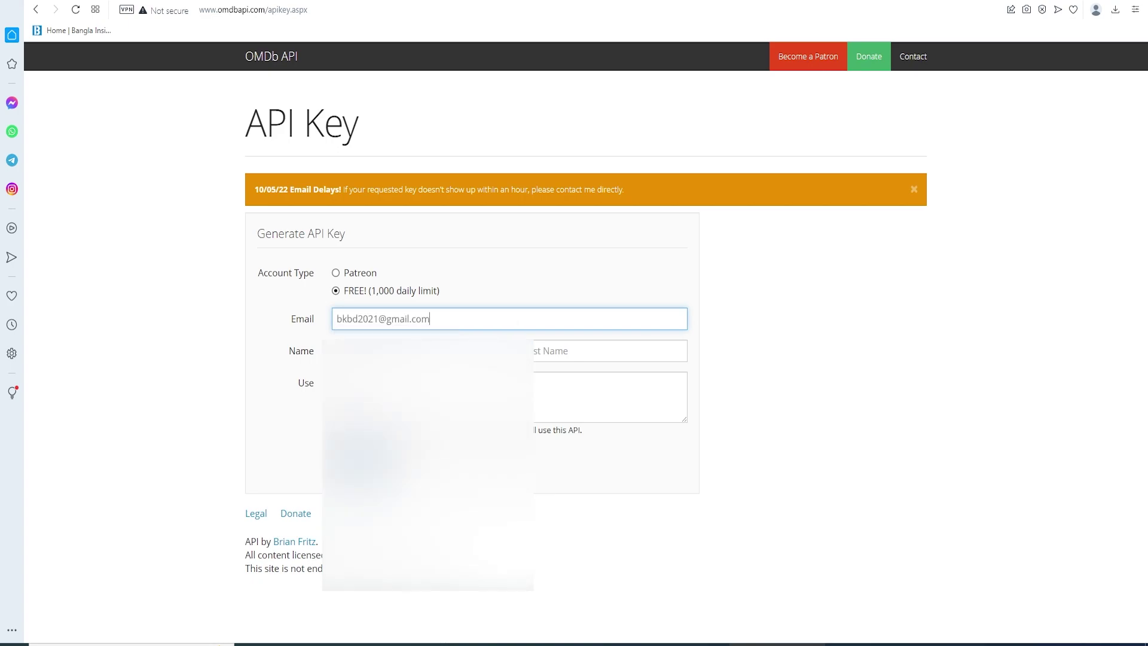
click(368, 348)
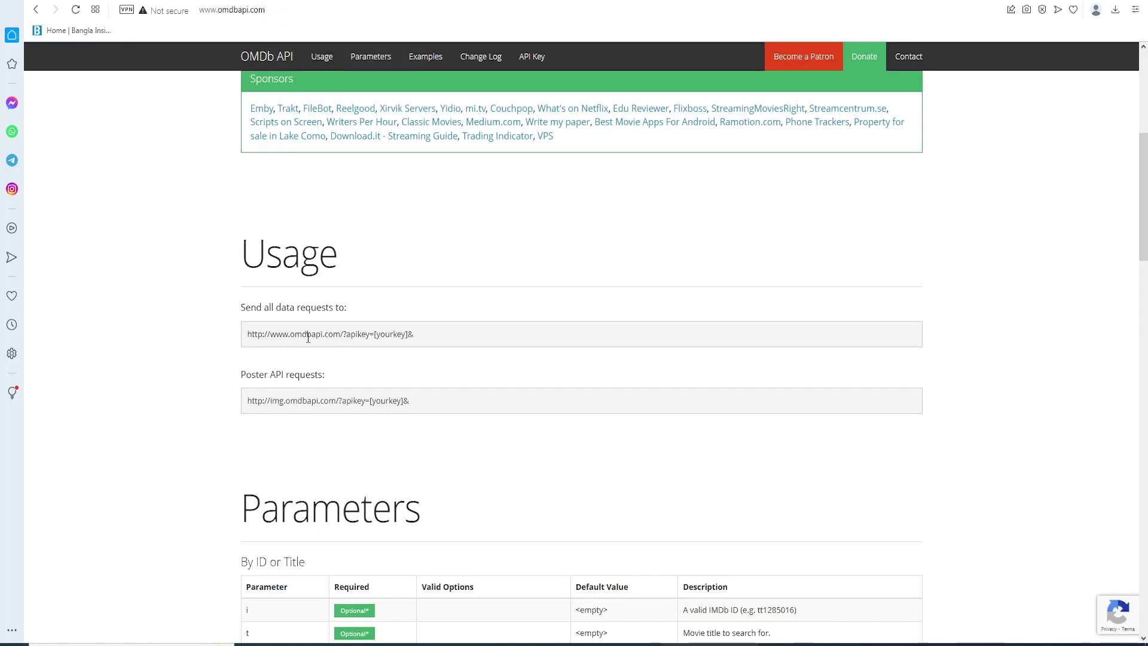
drag(417, 402, 240, 399)
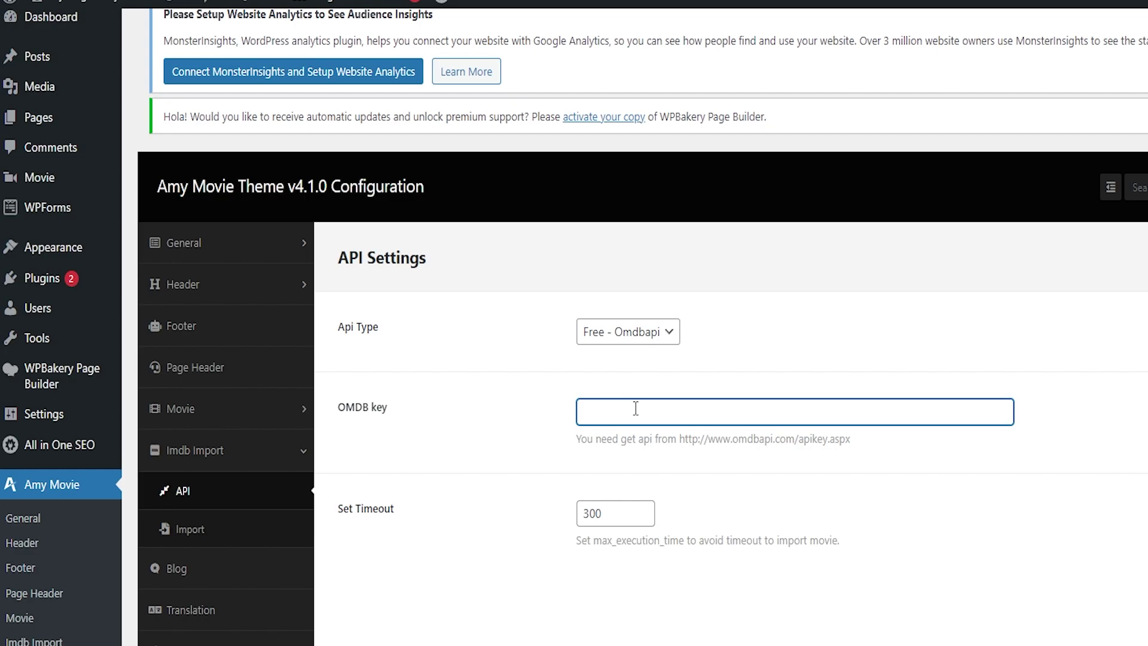
key(ctrl+v)
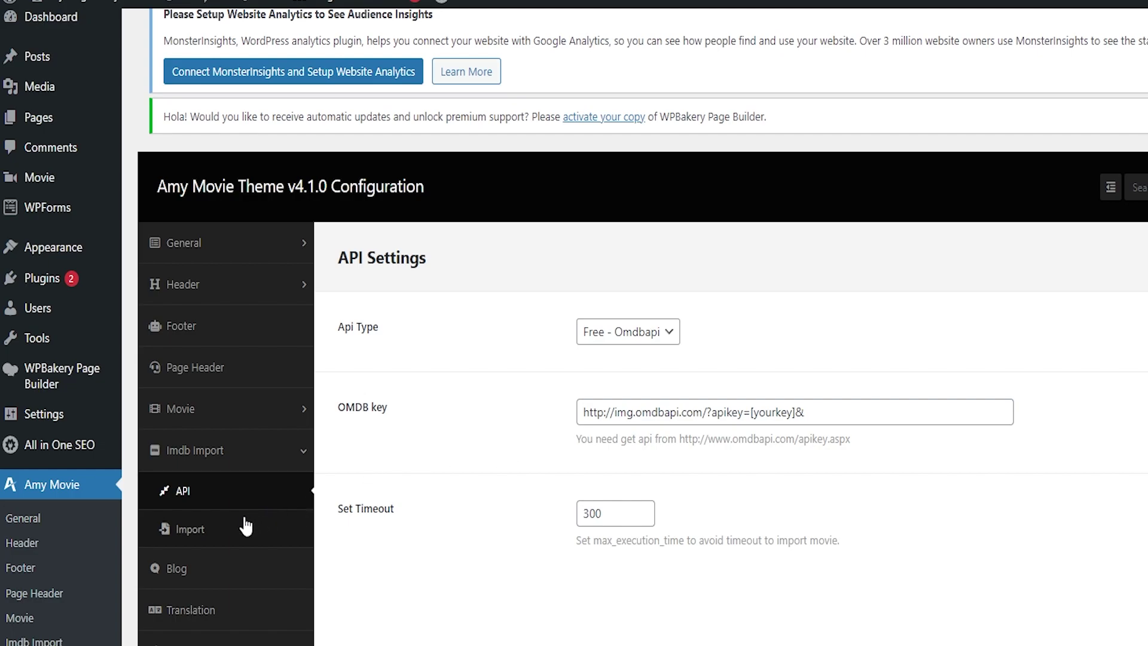
- Pass through the IMDb ID import form to the theme's Blog settings
click(208, 535)
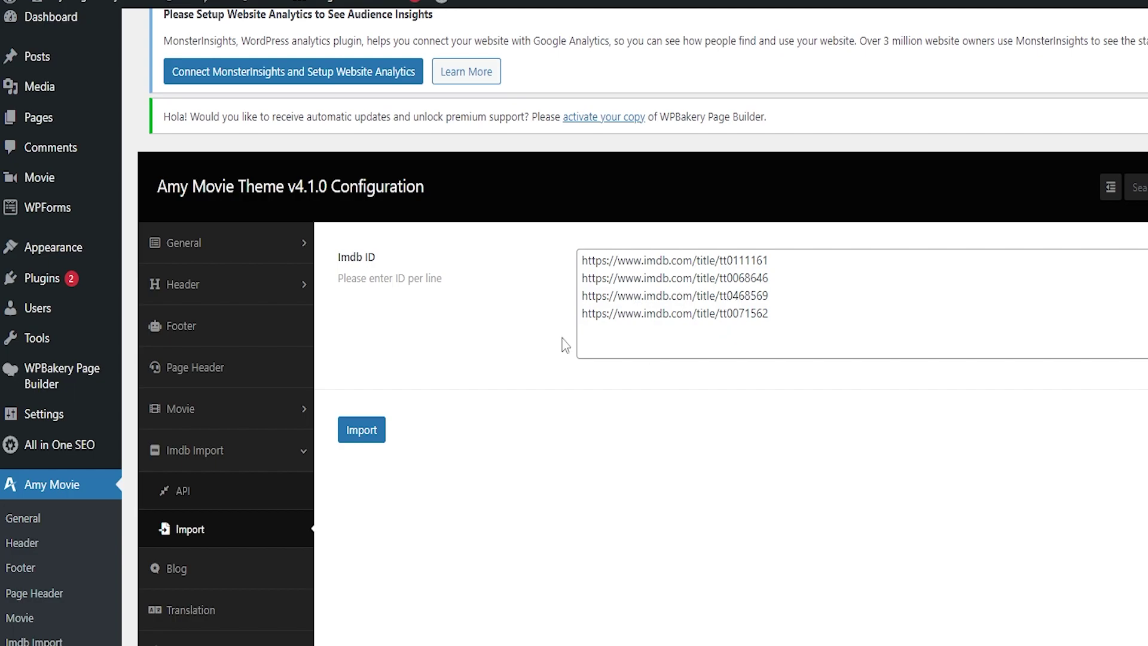
click(190, 574)
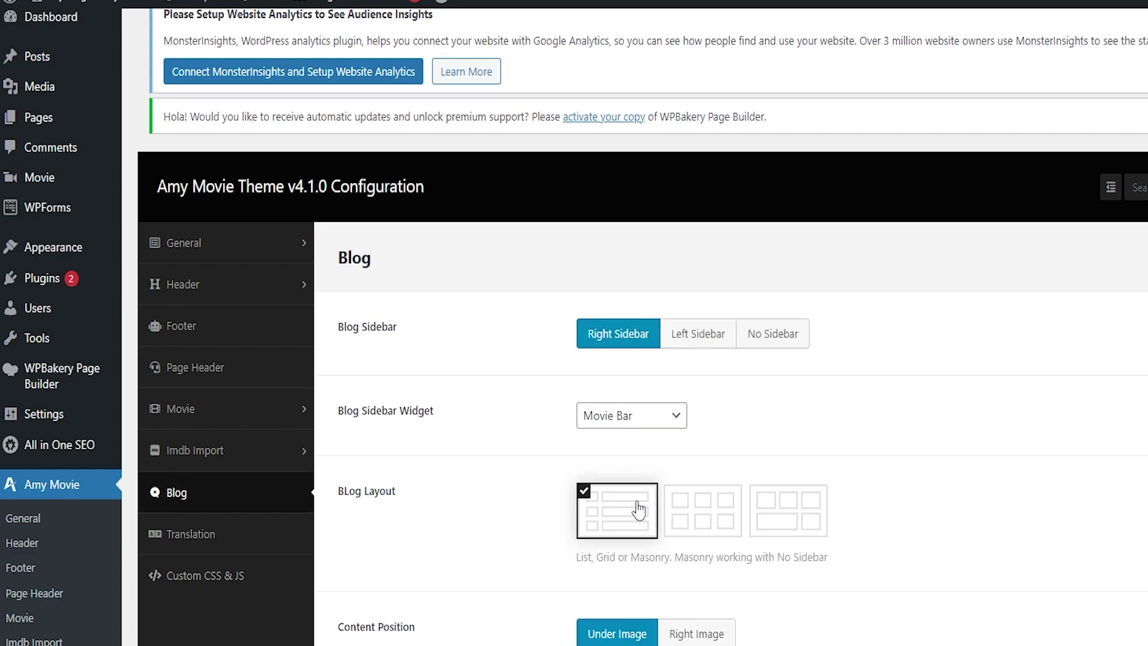
scroll(631, 510, down, 5)
scroll(641, 509, up, 5)
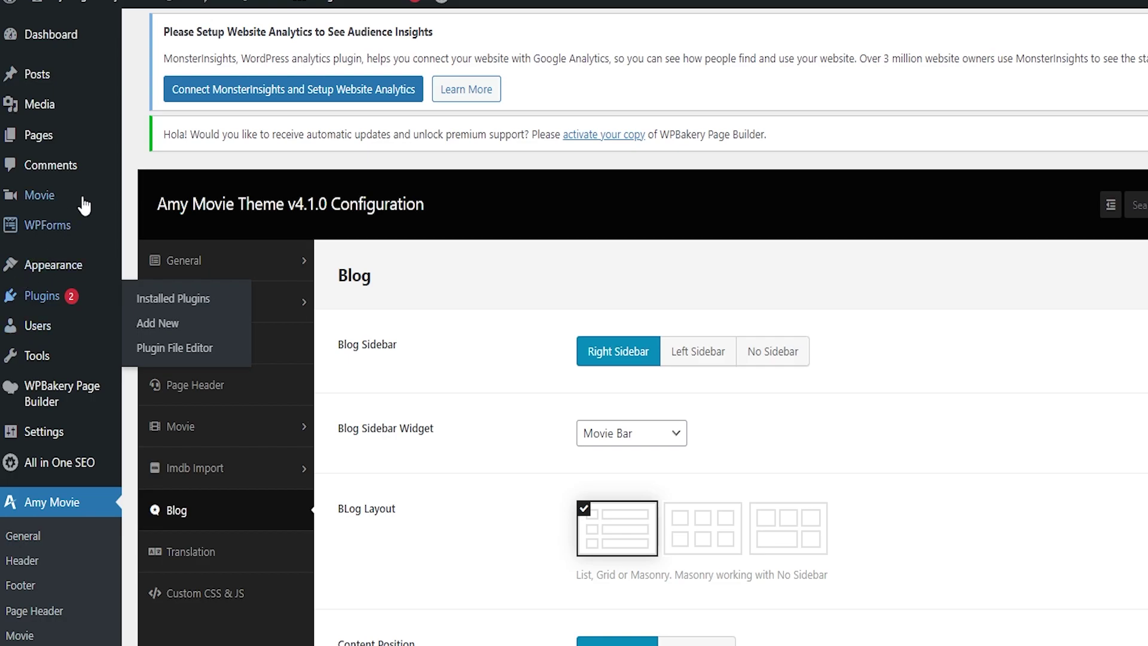
mouse_move(58, 206)
mouse_move(42, 106)
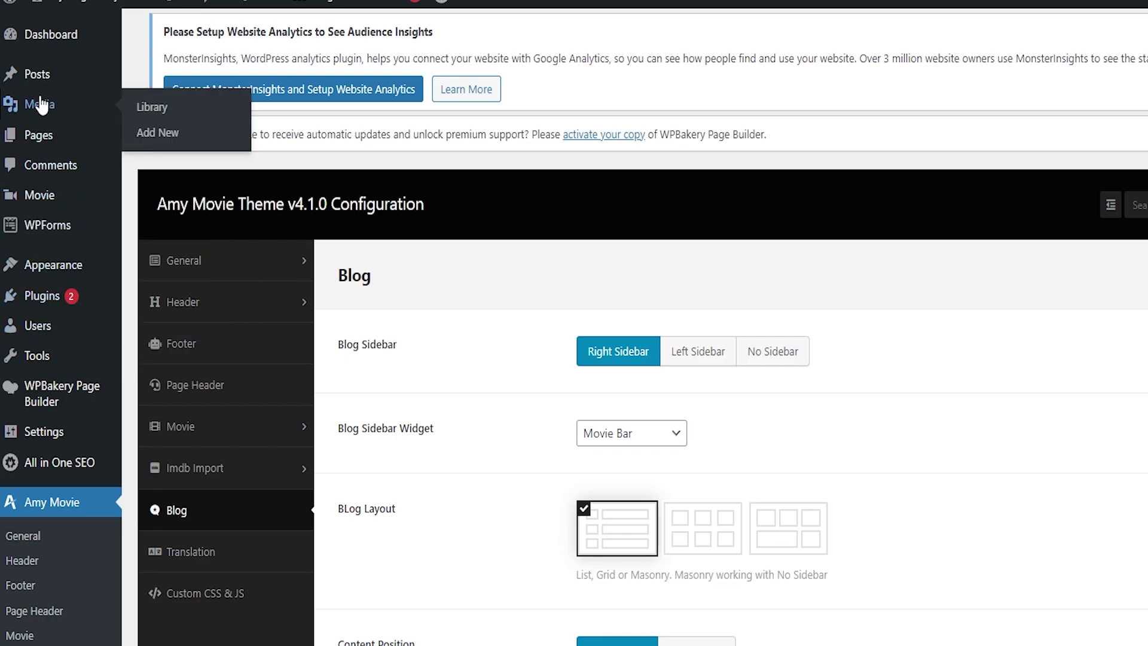
- Open Kubo and the Two Strings from the movie list for editing
click(40, 197)
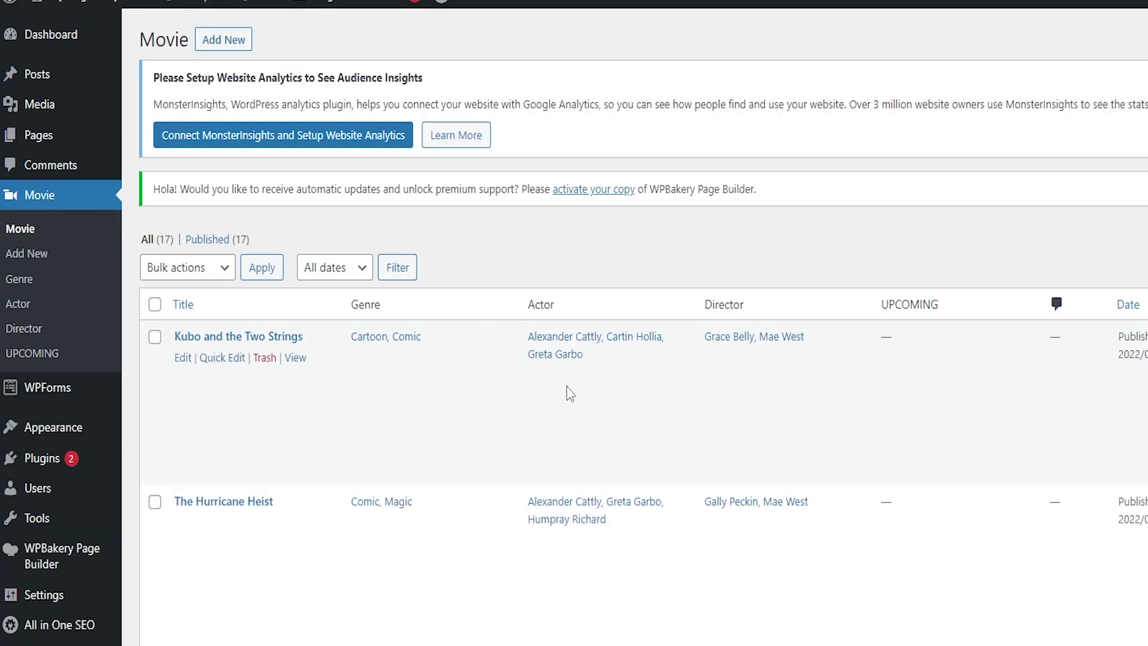
scroll(352, 394, down, 8)
scroll(351, 397, up, 2)
right_click(182, 357)
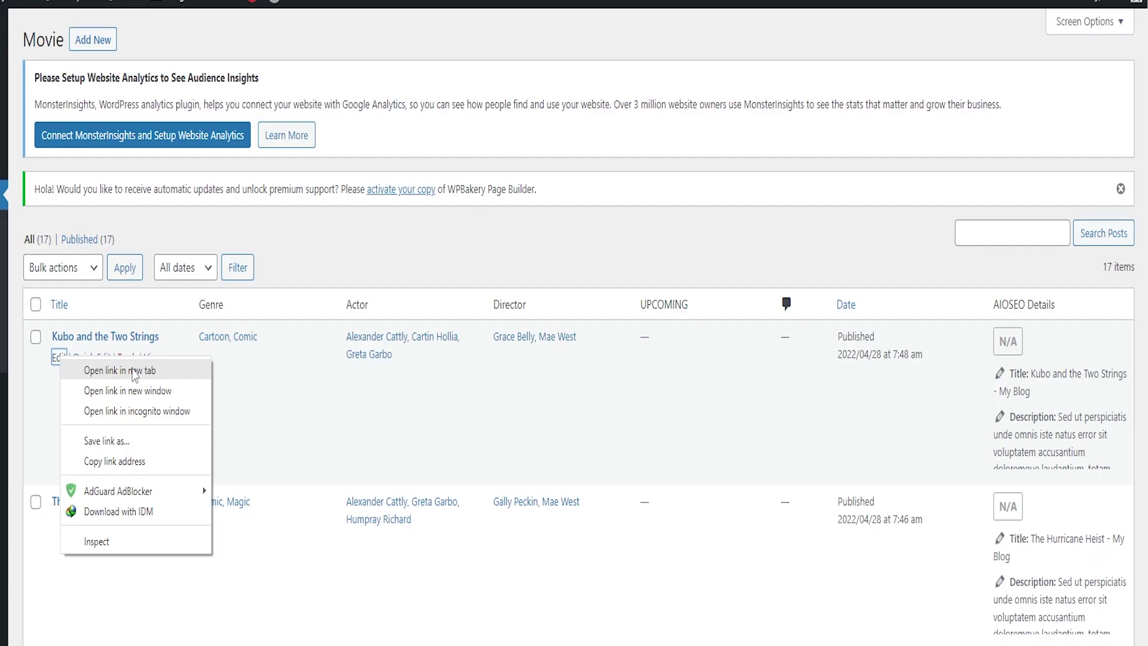
click(133, 371)
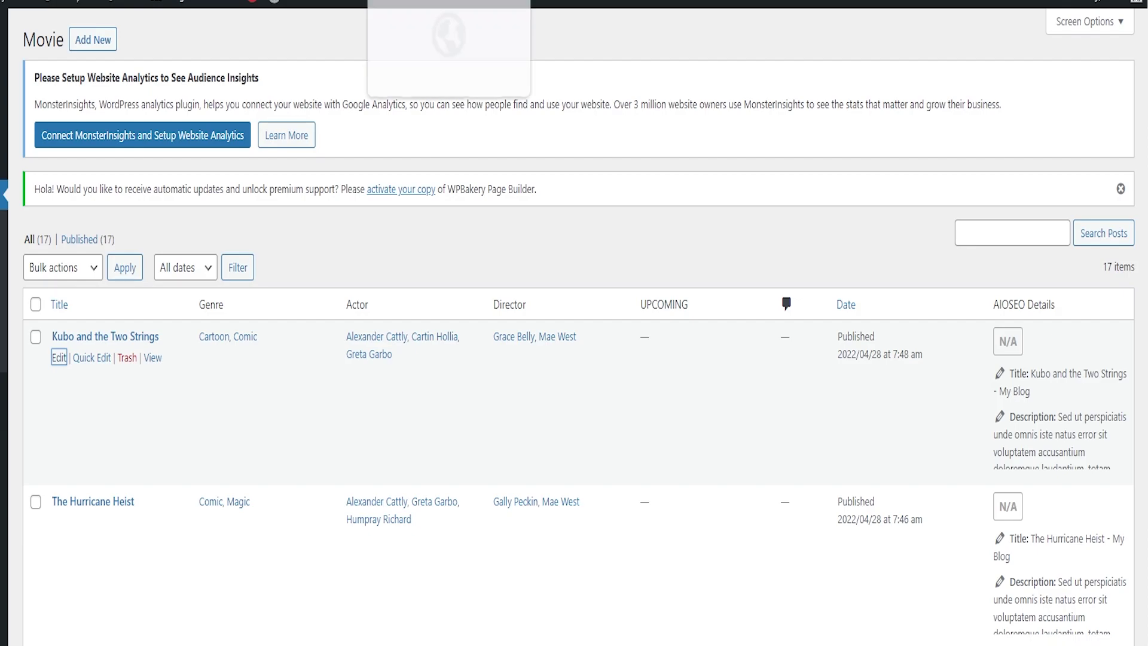
click(449, 3)
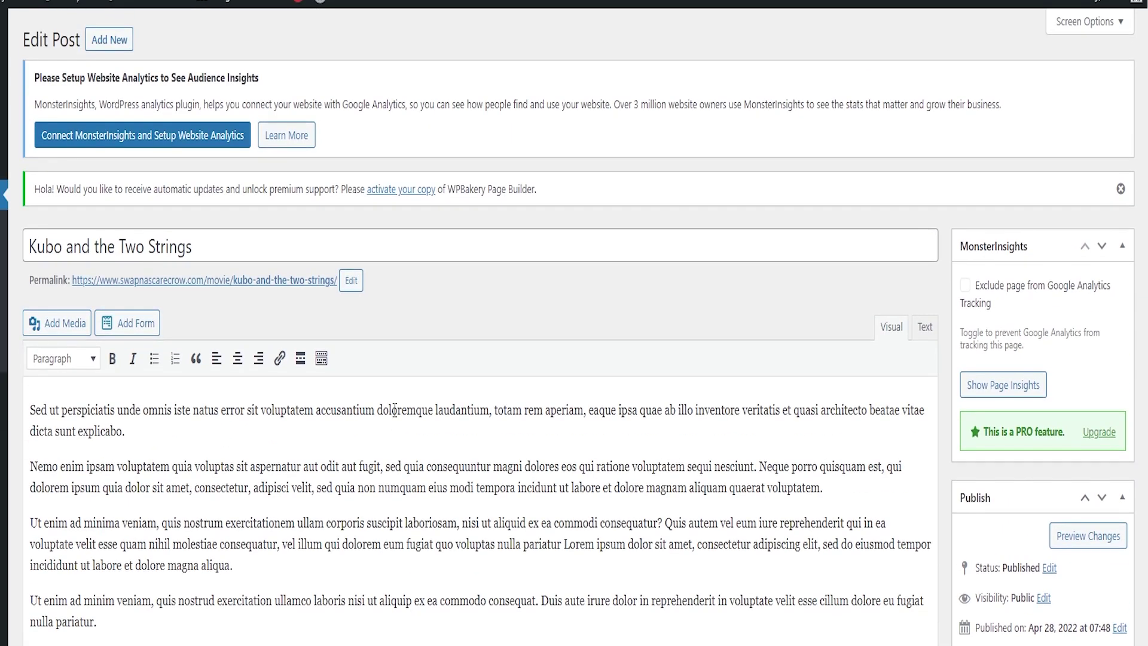
- Centre-align the description's first paragraph, then restore it to left alignment
scroll(295, 433, down, 15)
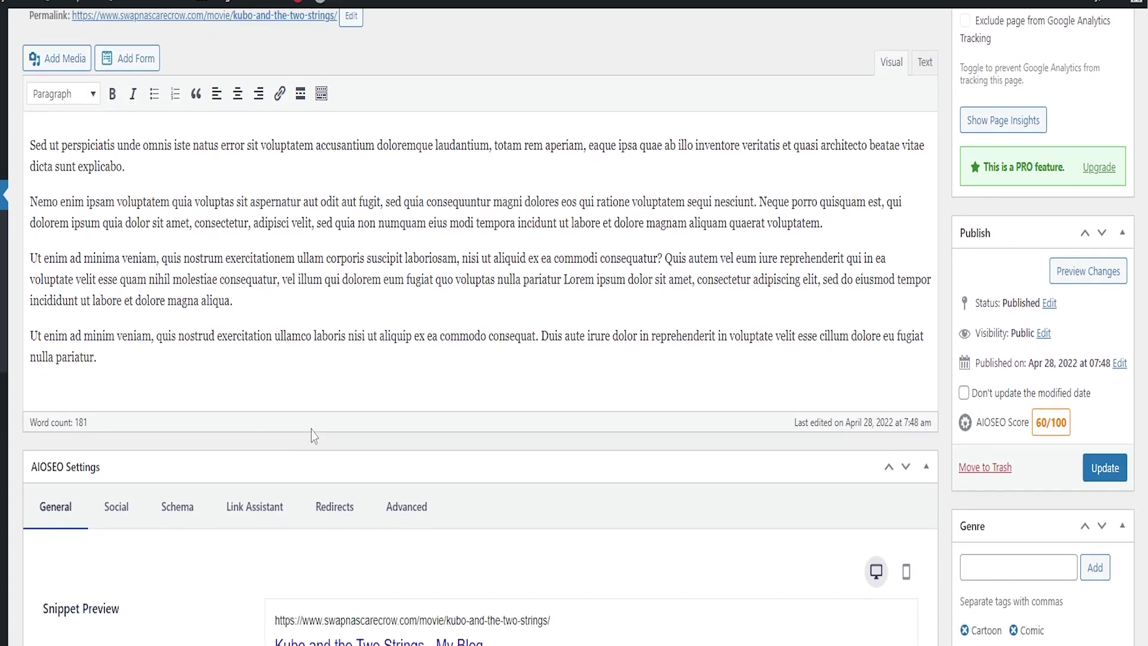
scroll(557, 418, down, 15)
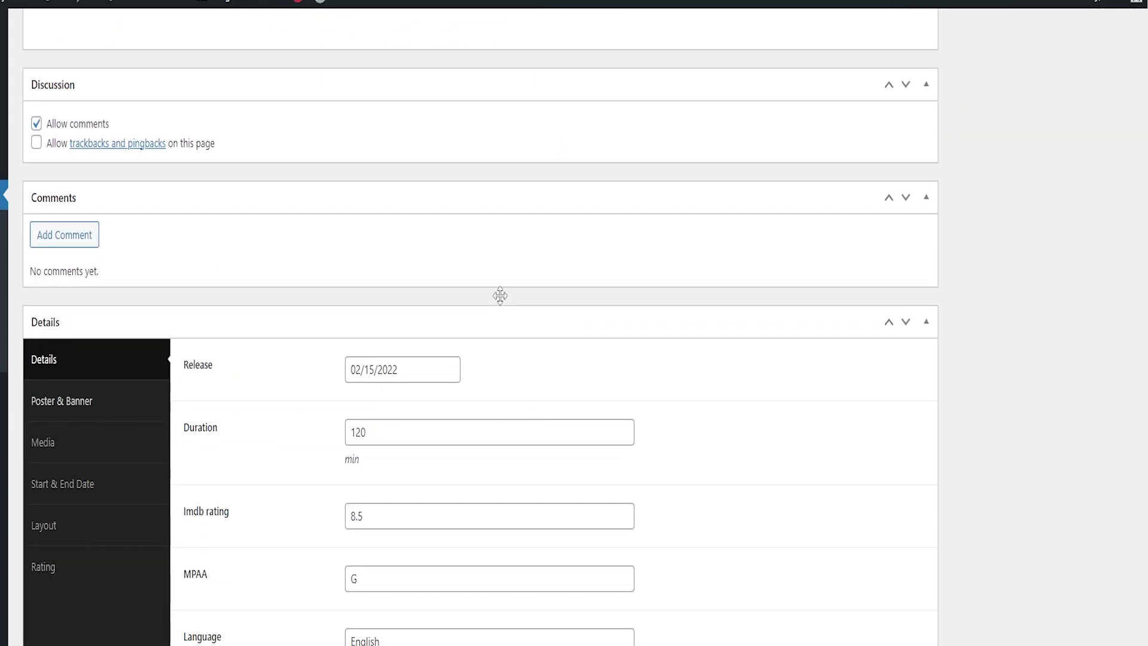
scroll(482, 308, up, 20)
scroll(336, 295, up, 10)
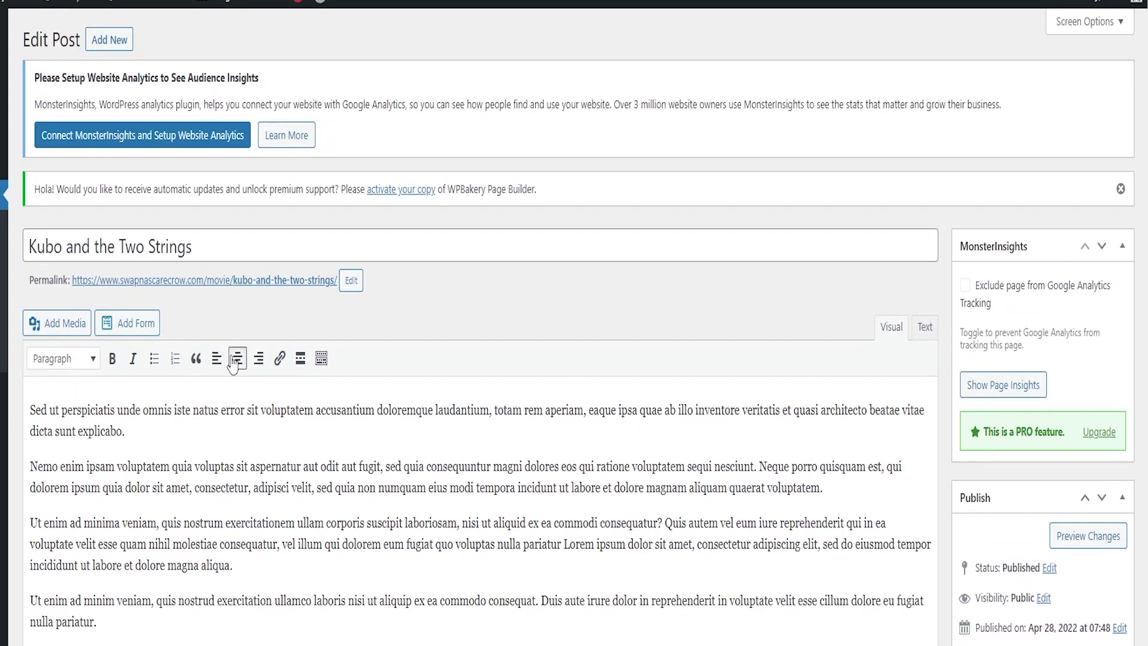
click(238, 358)
click(66, 359)
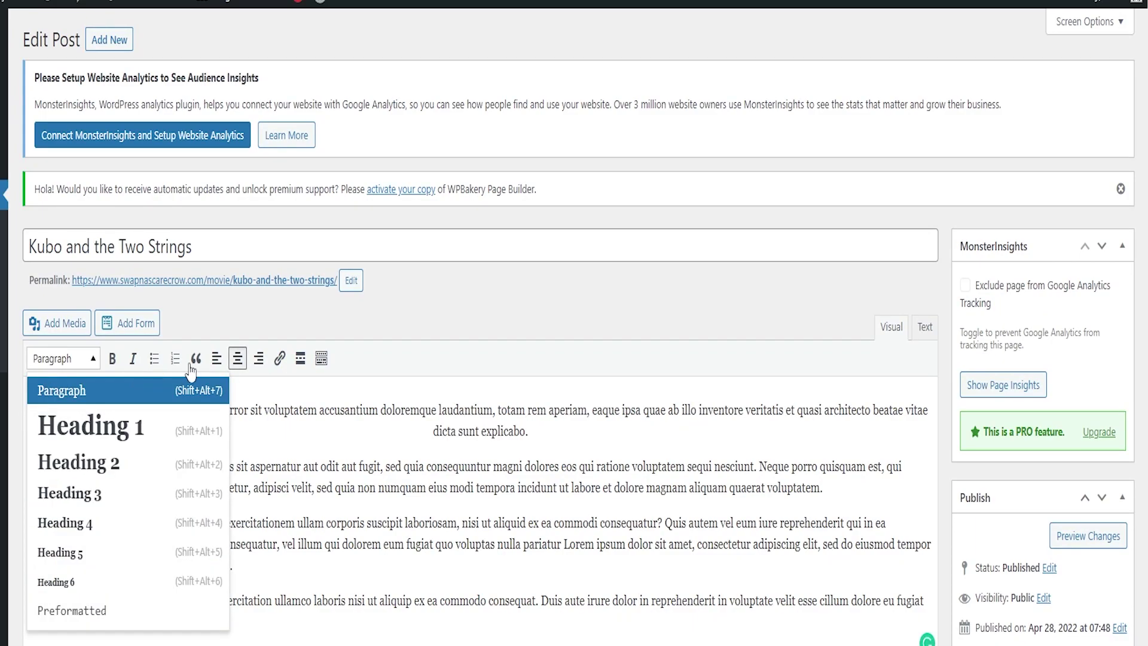
click(238, 358)
- Scroll down to Details and show the Poster & Banner fields
scroll(303, 342, down, 7)
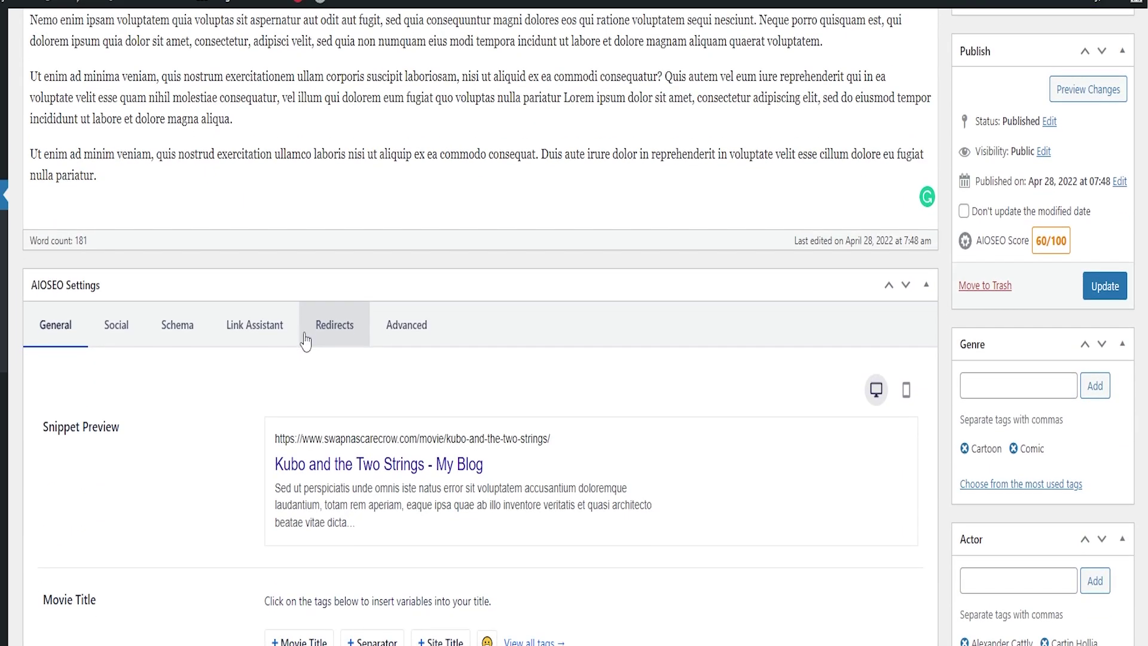
scroll(303, 342, down, 10)
scroll(267, 364, down, 12)
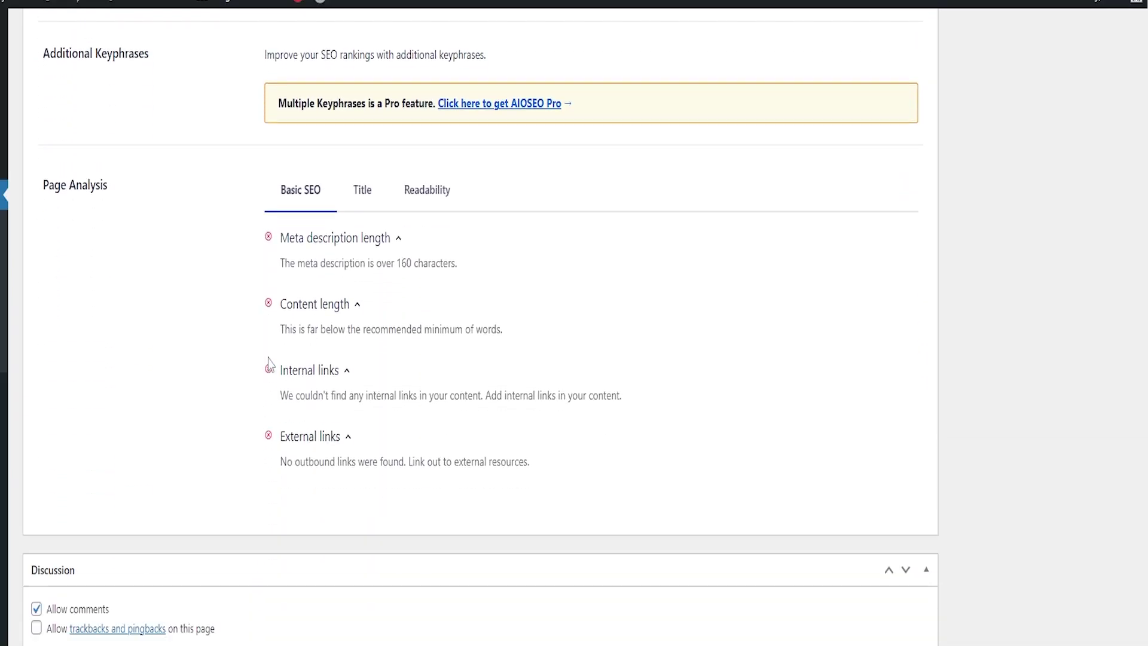
scroll(251, 383, down, 3)
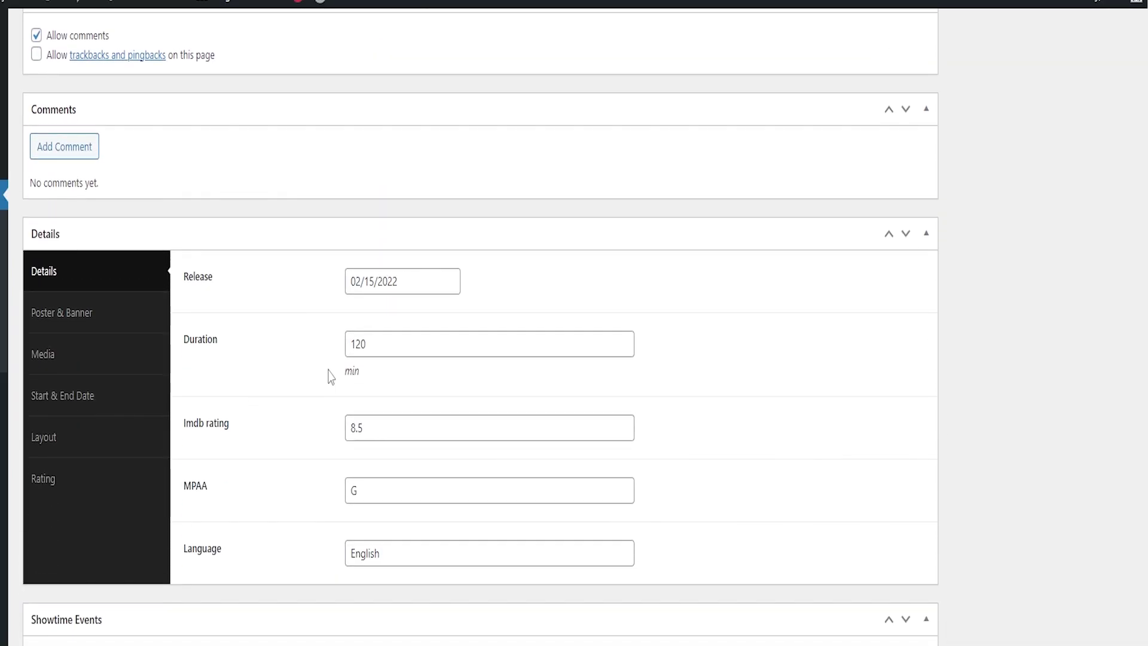
click(84, 323)
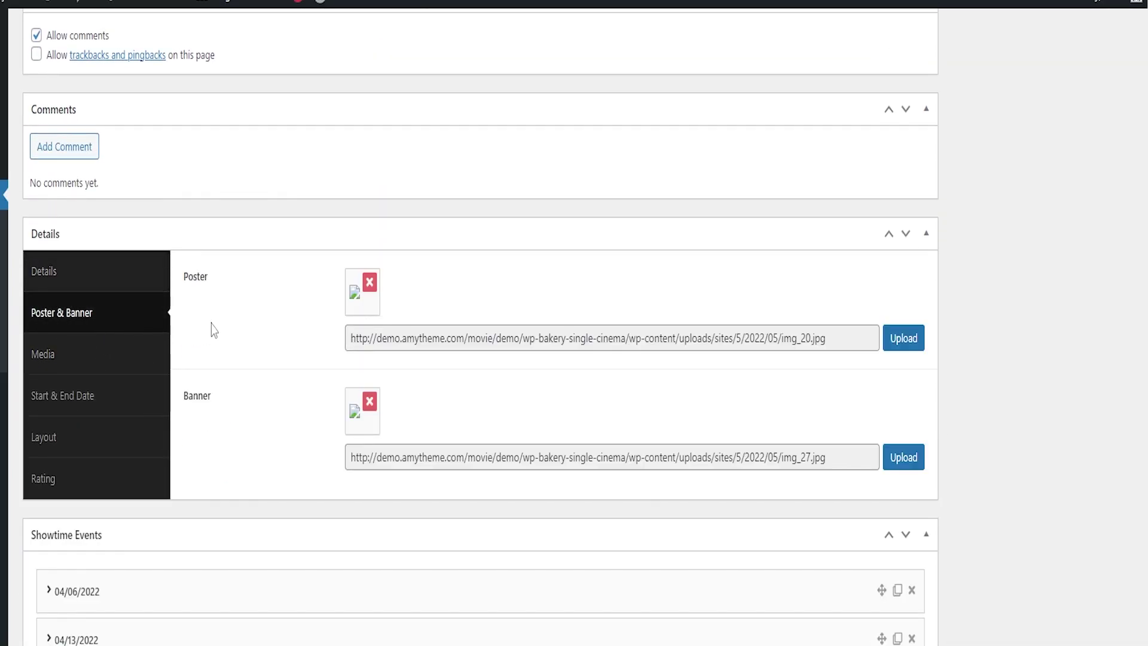
- Copy the poster file name img_20.jpg and check the site's front-end home page
drag(848, 340, 783, 341)
key(ctrl+c)
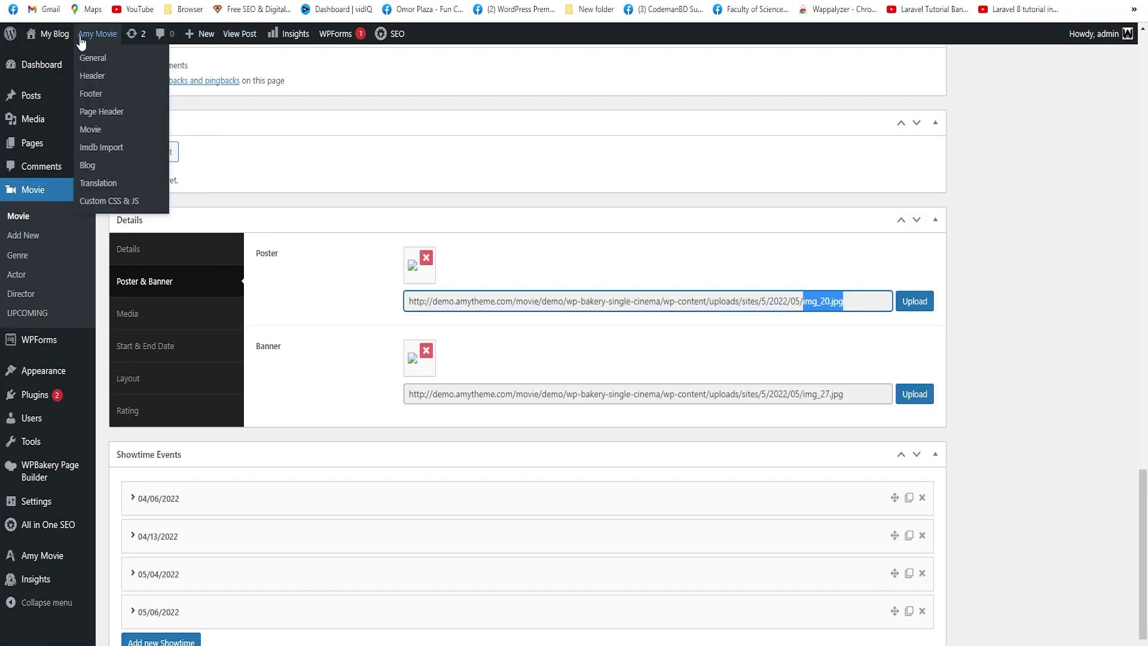
click(52, 35)
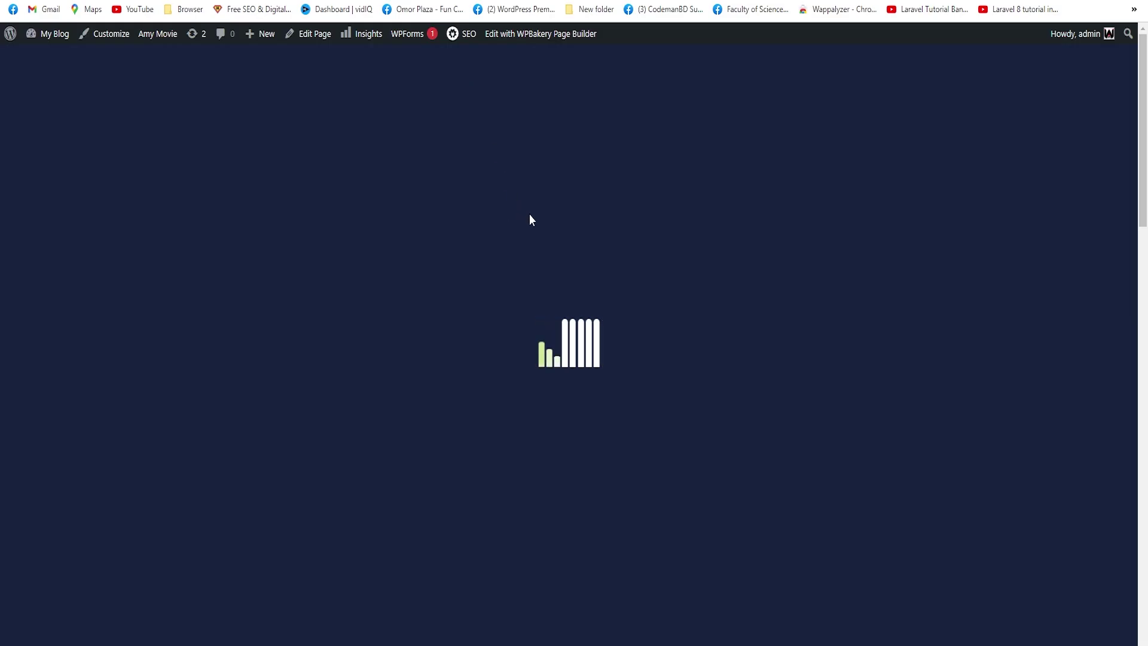
scroll(358, 218, down, 3)
scroll(371, 223, up, 3)
scroll(577, 328, down, 3)
scroll(590, 373, down, 5)
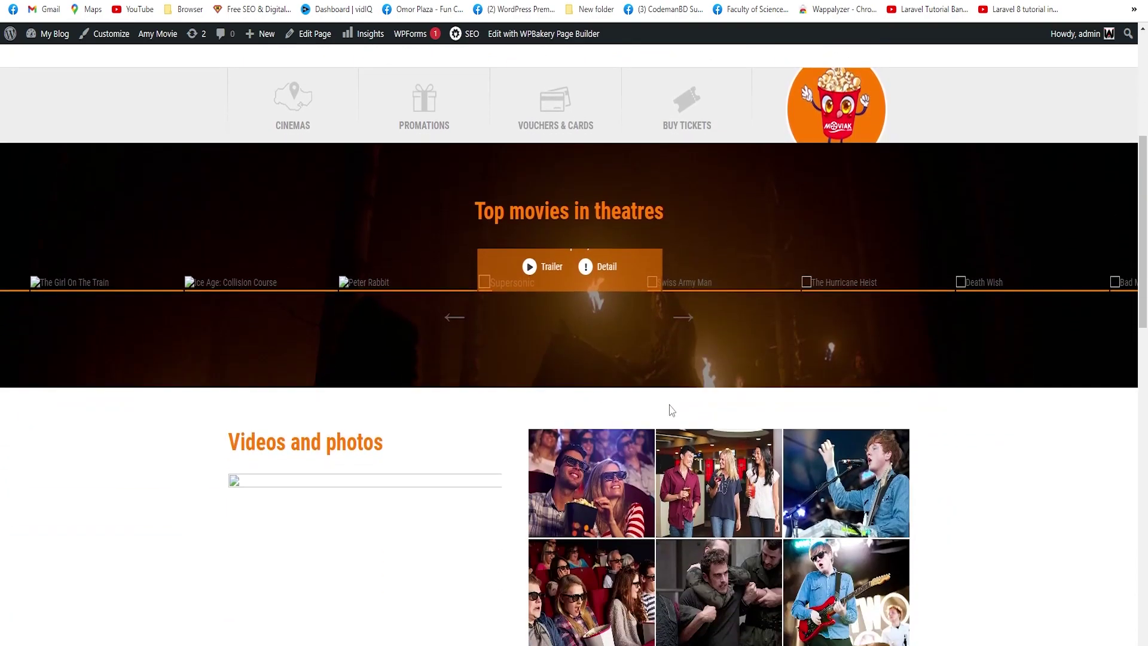
scroll(664, 406, up, 6)
key(alt+Left)
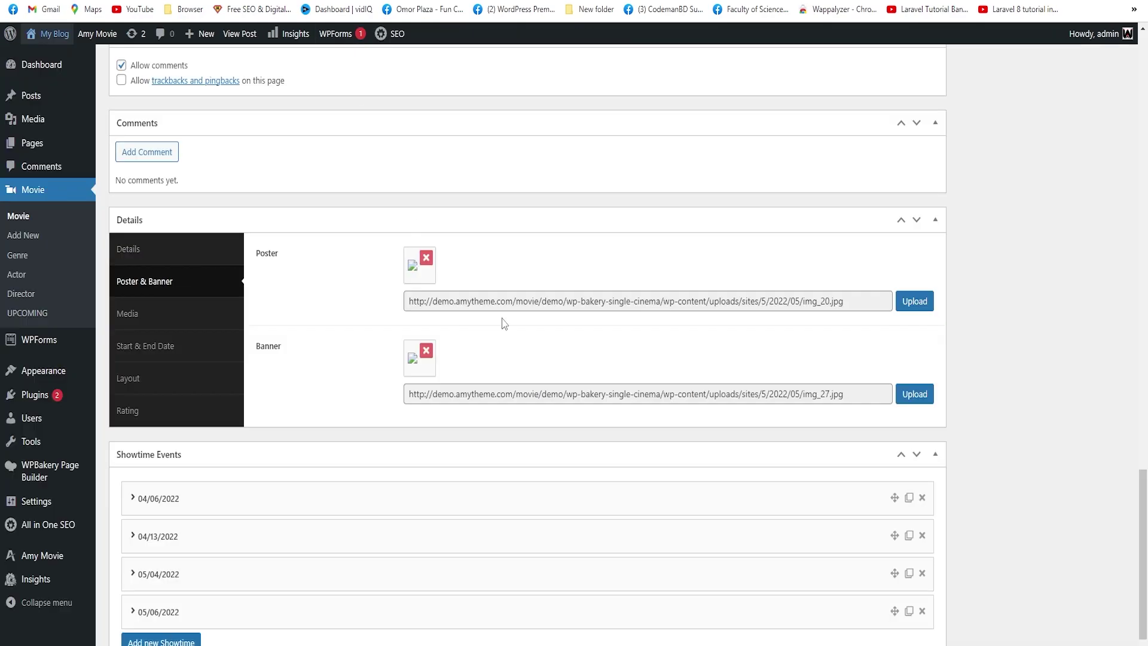
- Set the poster to the Media Library's img_20.jpg image
click(914, 301)
click(898, 141)
key(ctrl+v)
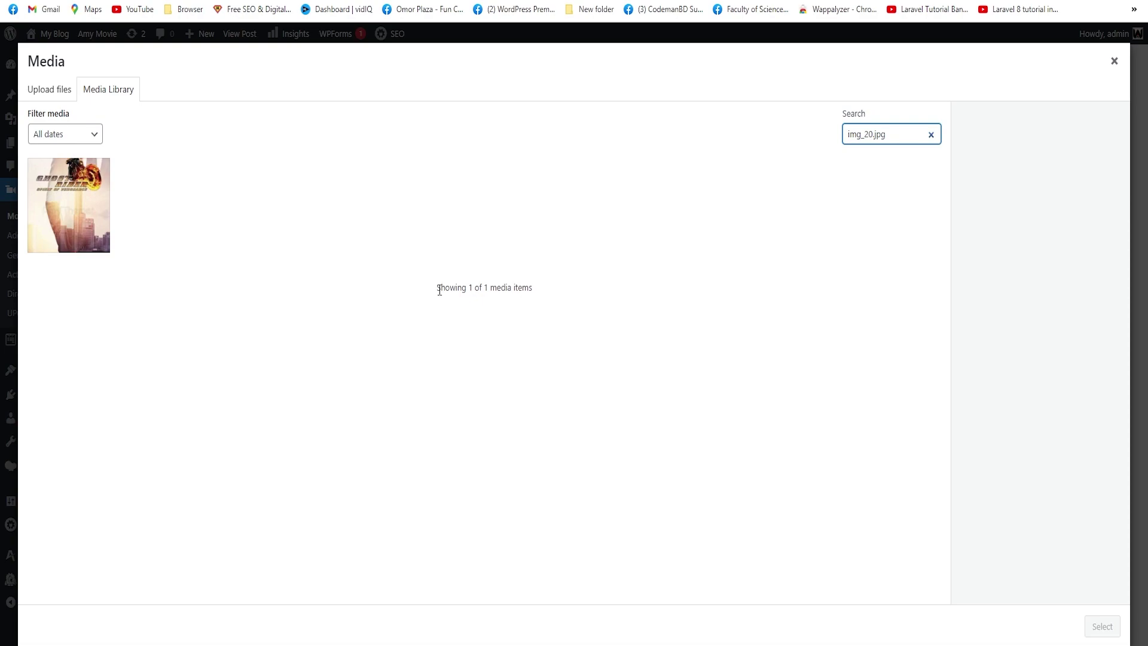
click(36, 215)
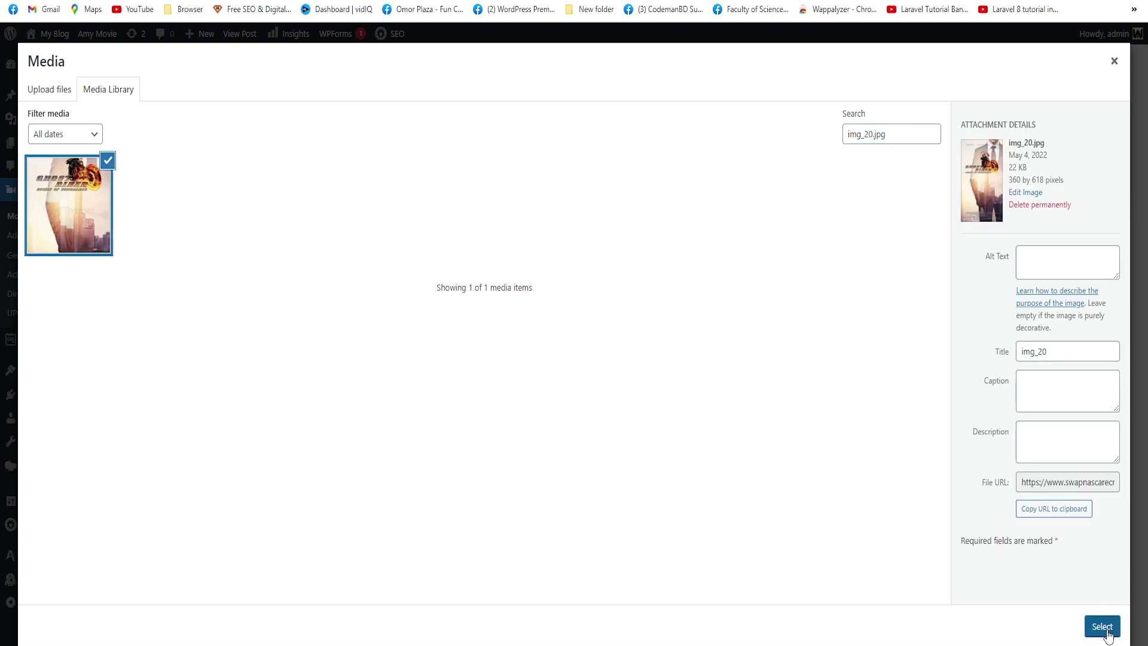
click(1102, 626)
- Set the banner to the Media Library's img_27.jpg image
drag(876, 452, 811, 449)
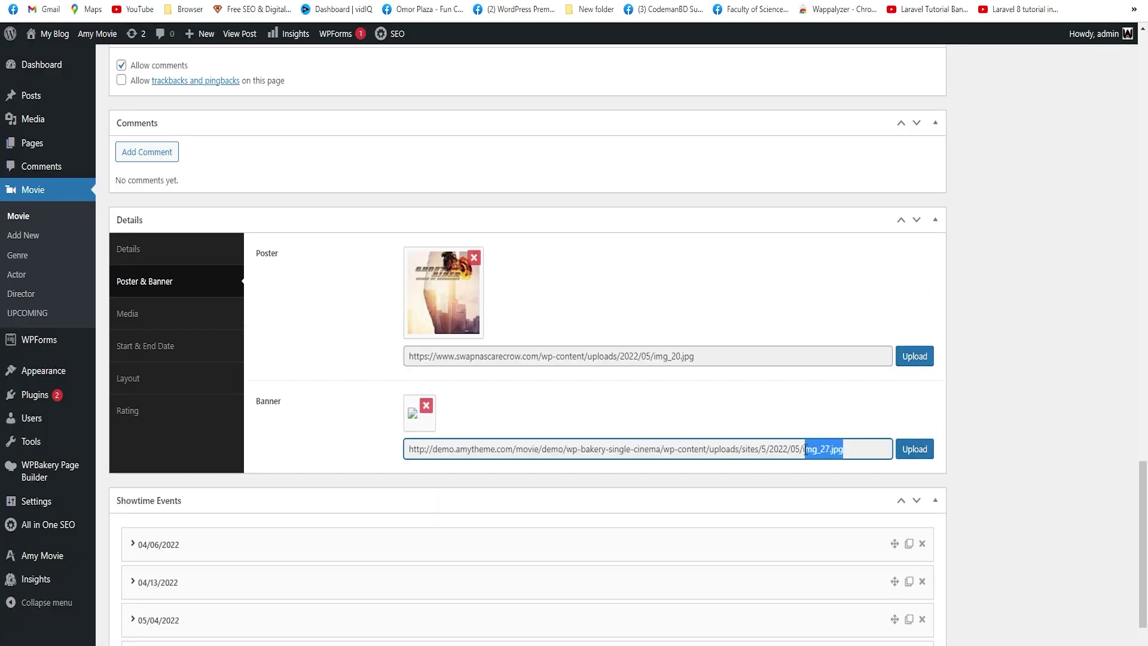
click(929, 453)
click(884, 133)
text(img_27.jpg)
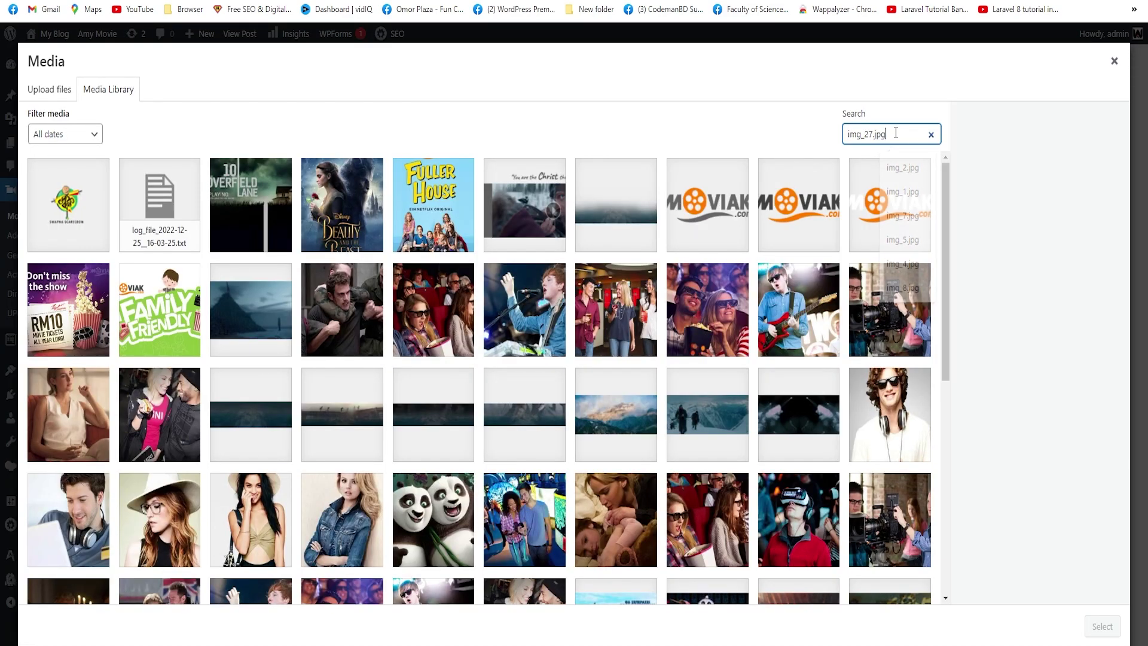
click(100, 193)
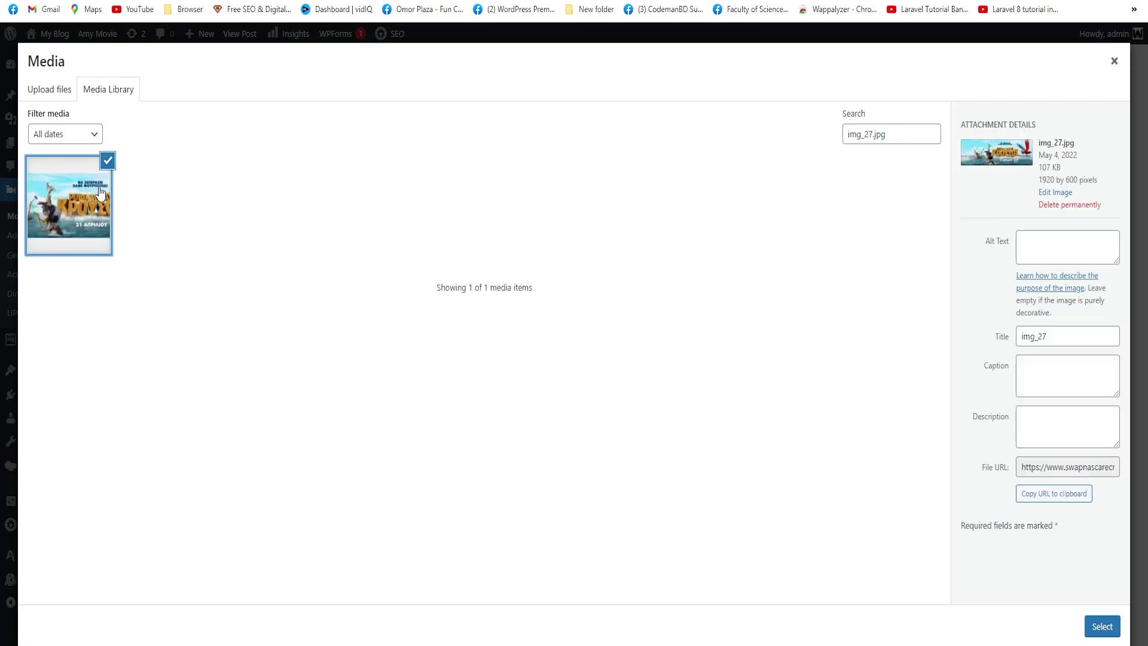
click(1111, 628)
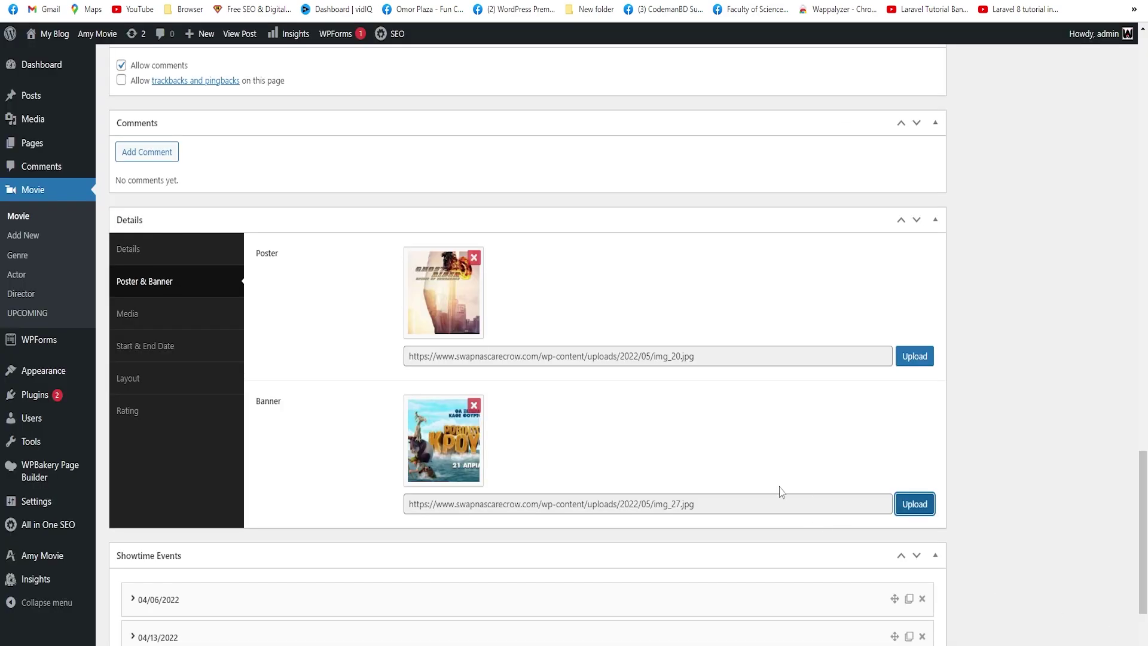
- Start typing an UPCOMING tag, then clear it without adding a tag
scroll(780, 492, up, 15)
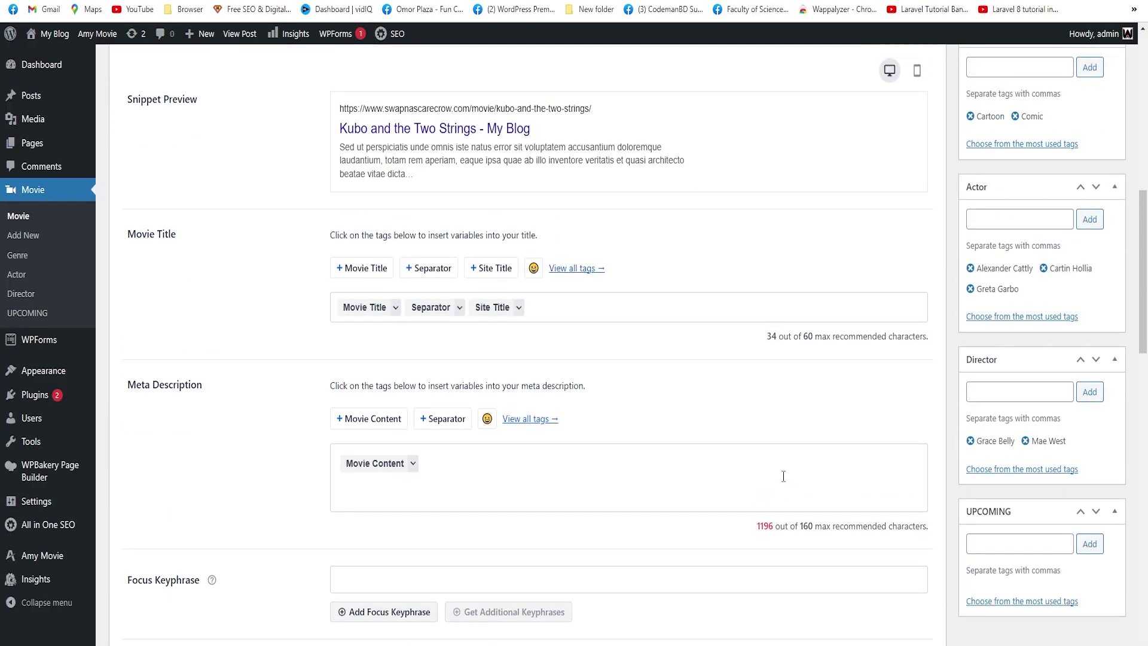
click(1017, 544)
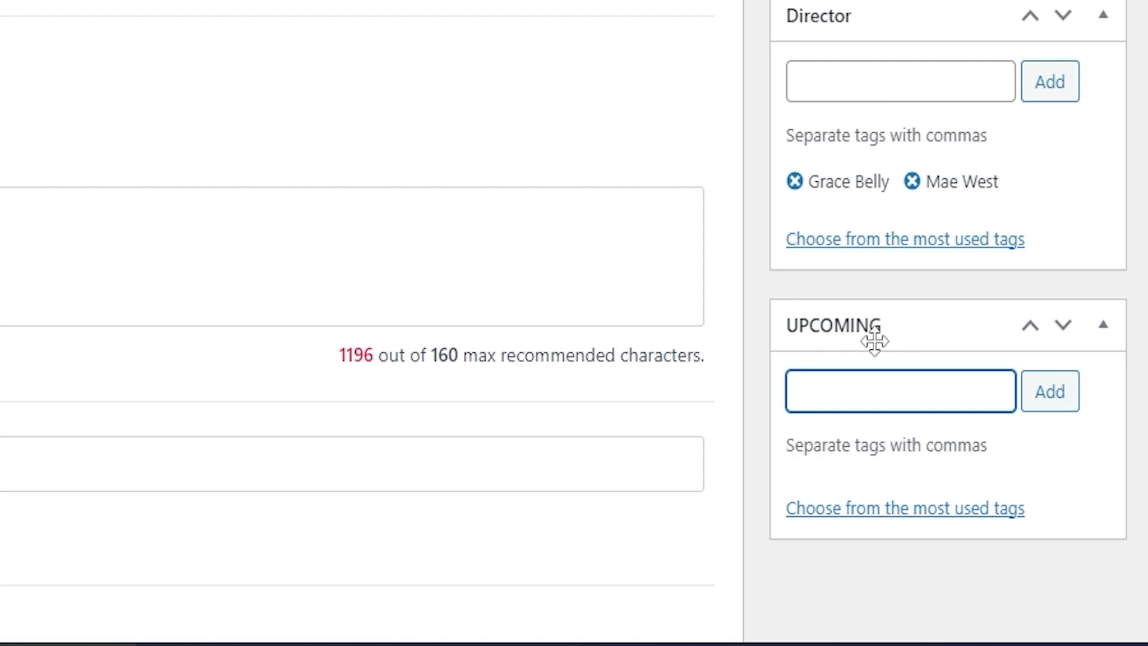
text(up)
key(BackSpace)
key(BackSpace)
text(Up)
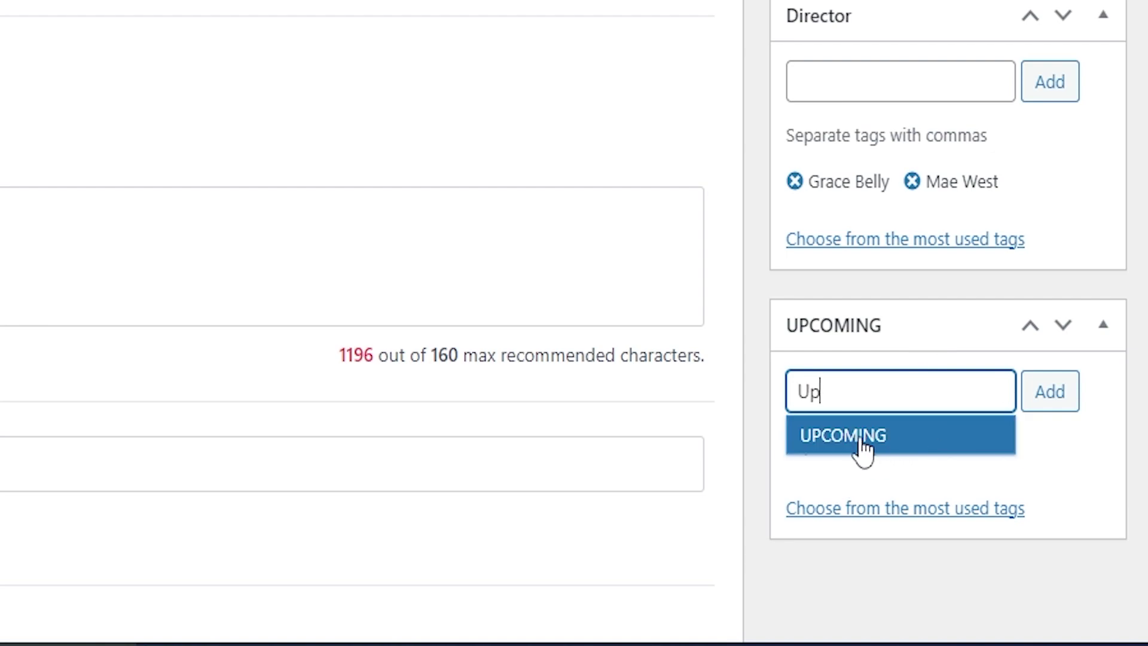
key(BackSpace)
key(BackSpace)
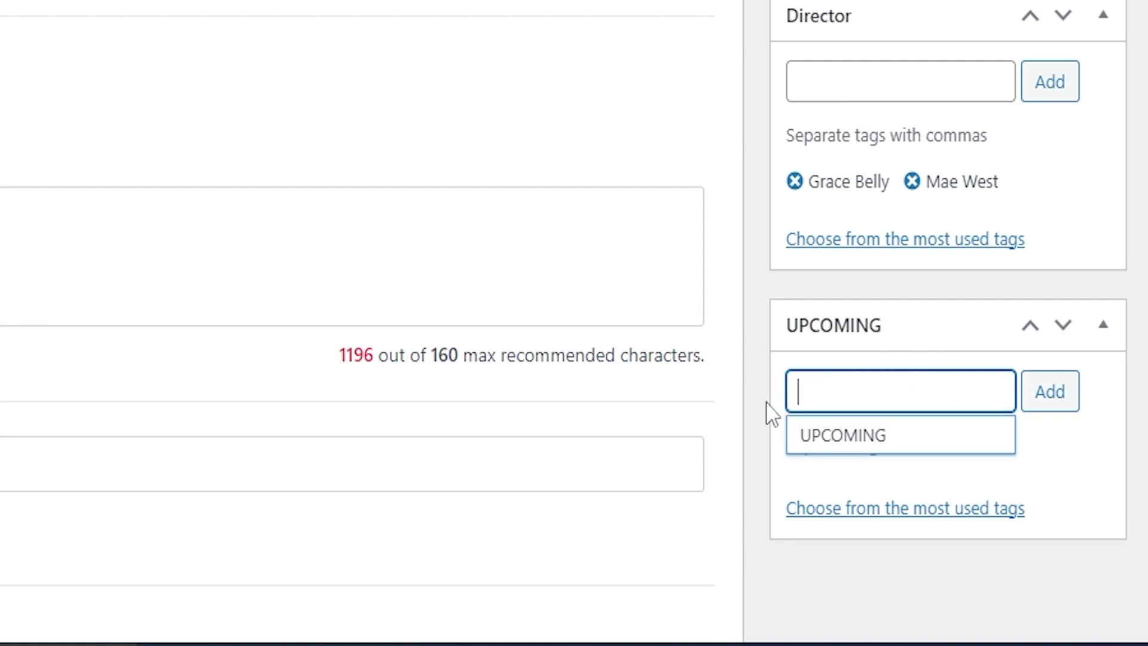
click(754, 363)
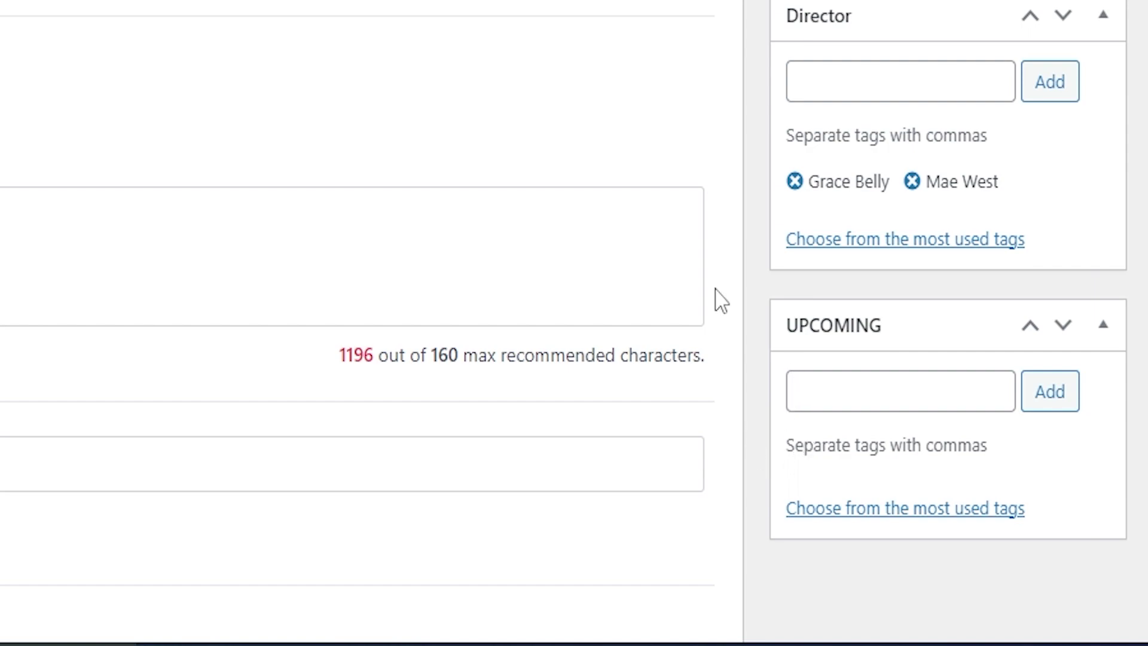
scroll(720, 333, up, 8)
scroll(721, 179, up, 3)
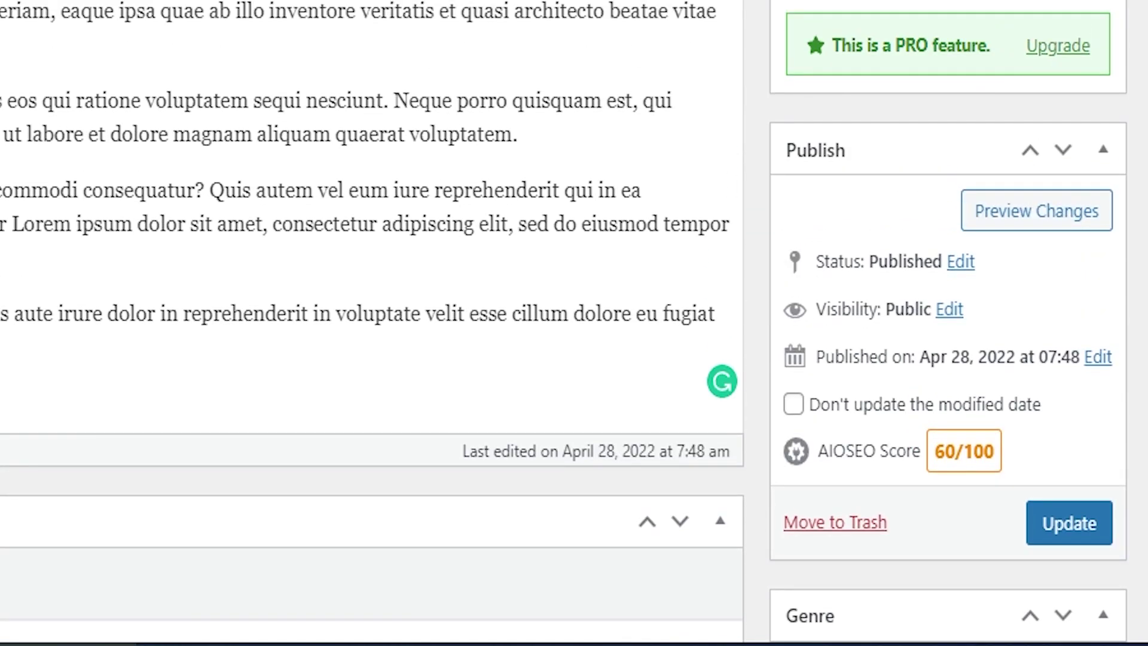
- Update Kubo and the Two Strings, check the homepage slider, and return to the editor
click(1067, 527)
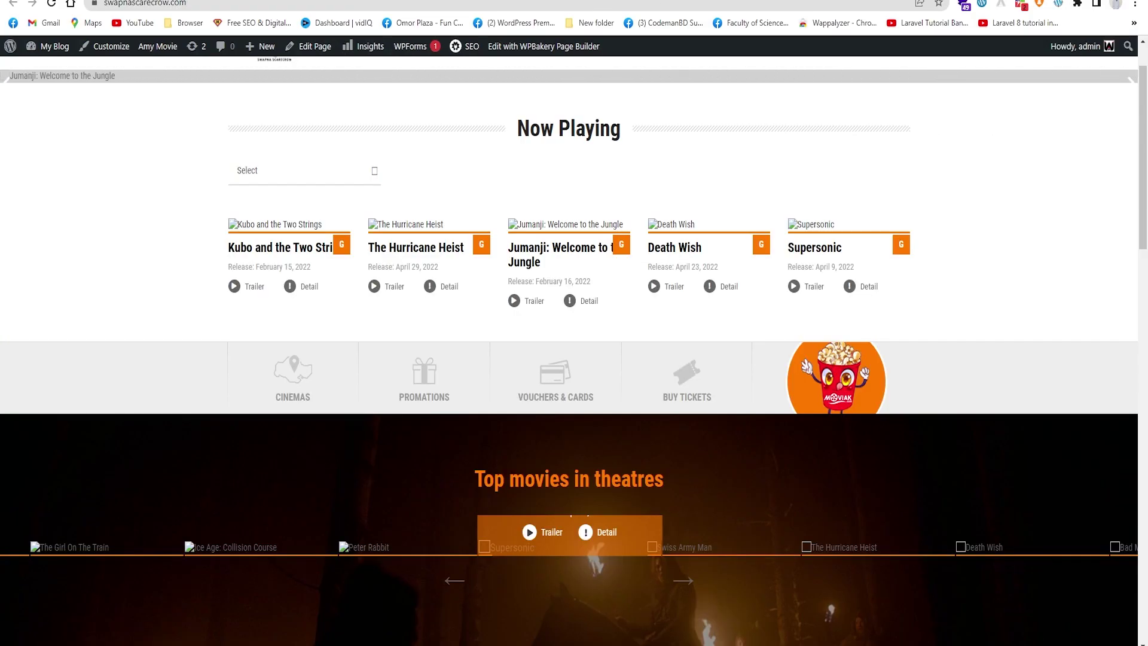
key(F5)
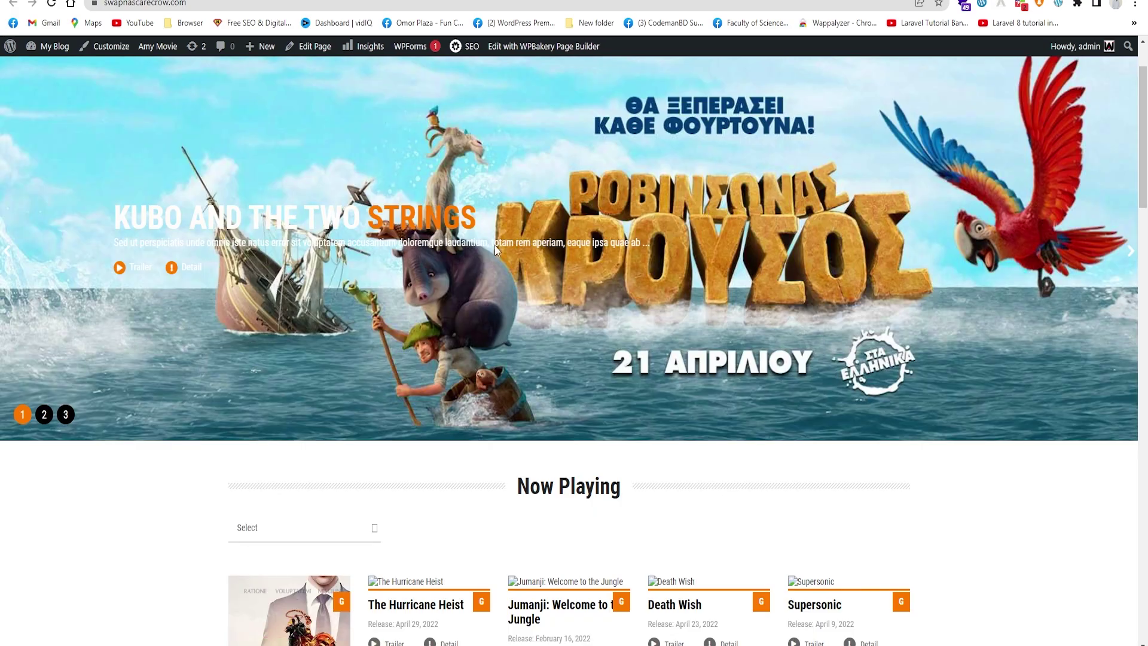
click(1130, 251)
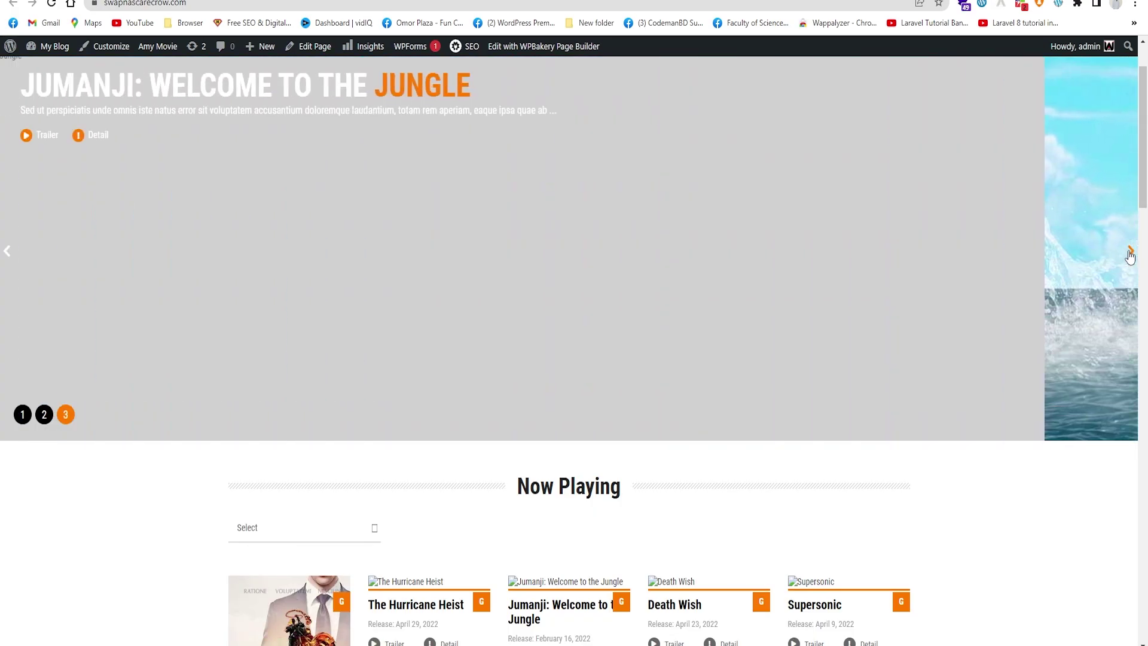
key(alt+Left)
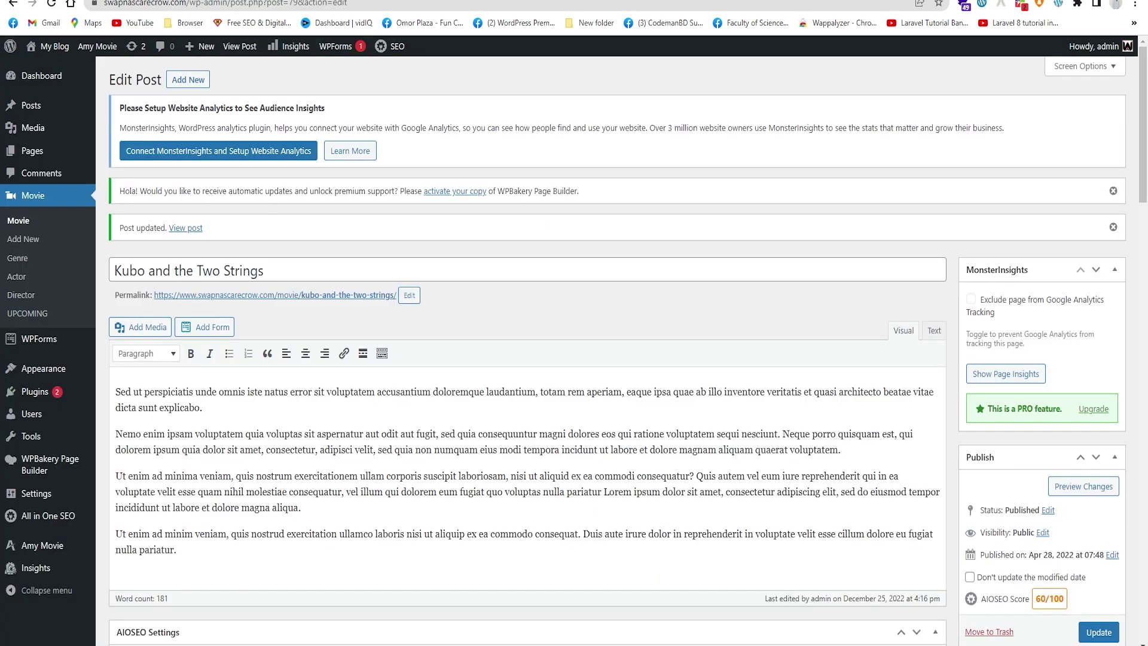
key(alt+Right)
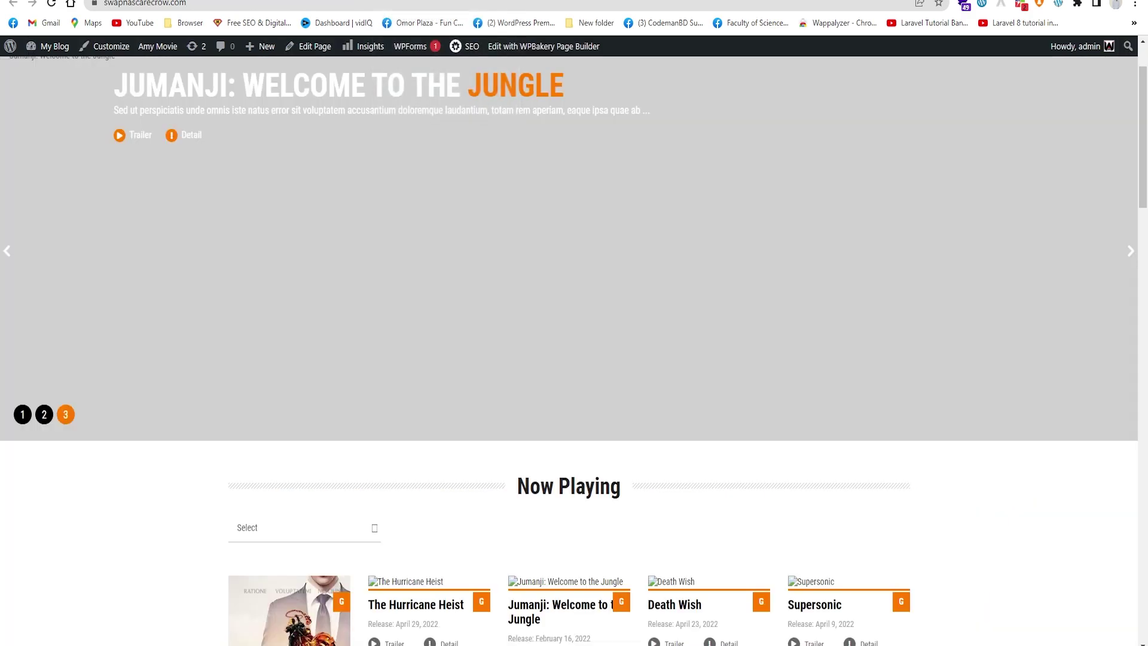
key(alt+Left)
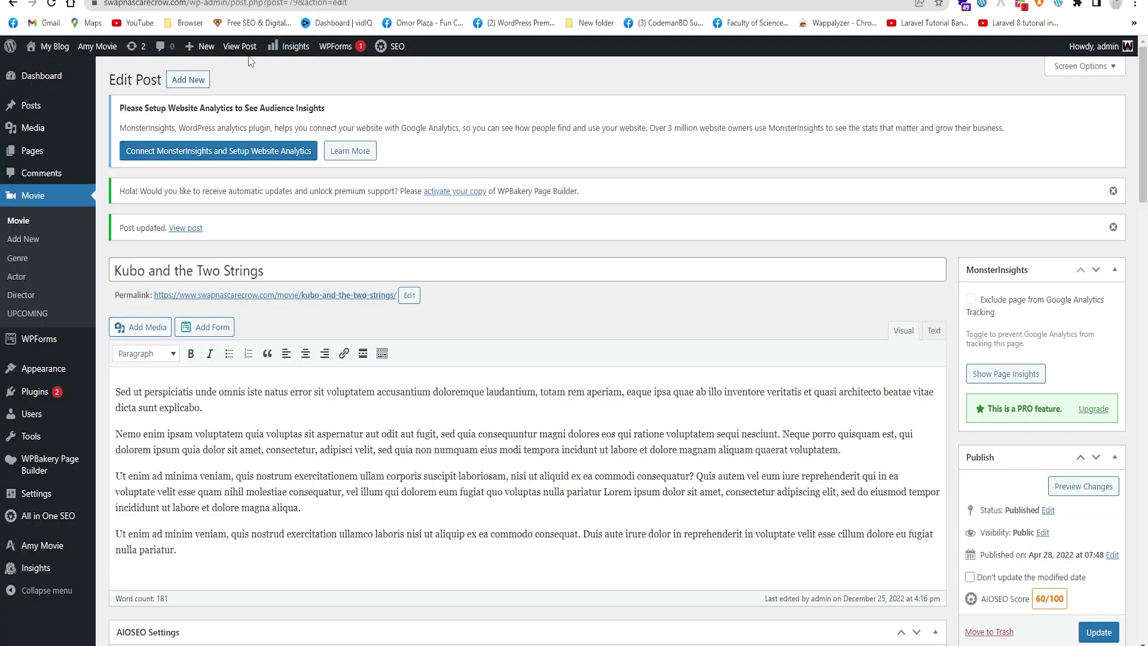
- Open The Hurricane Heist for editing and show its Poster & Banner fields
click(25, 225)
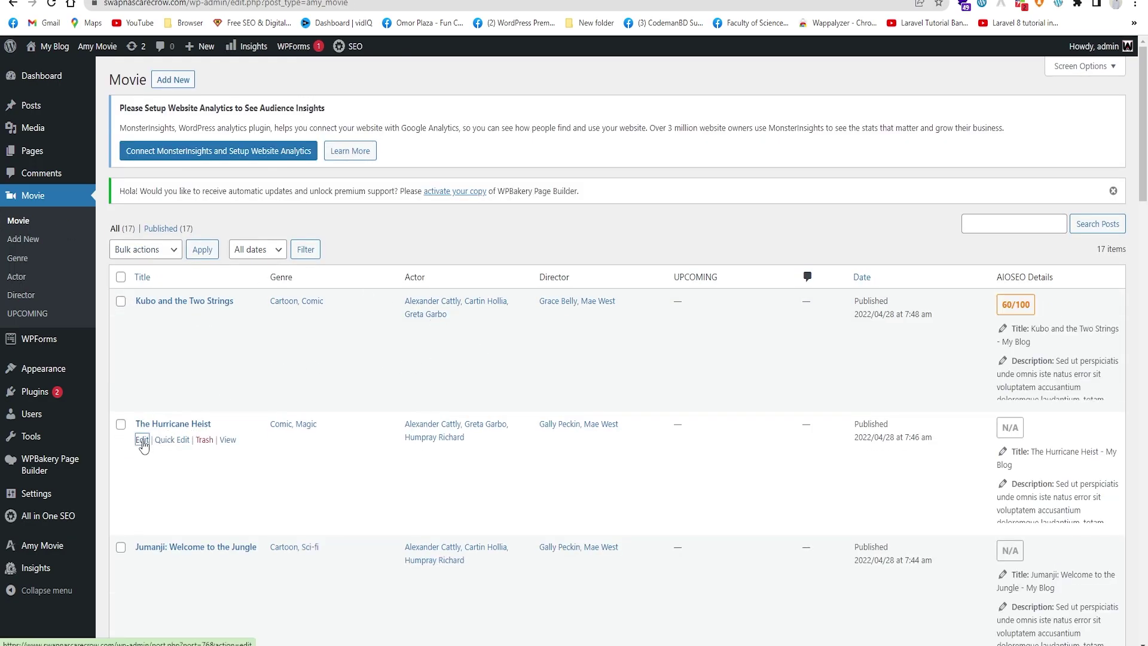
click(142, 440)
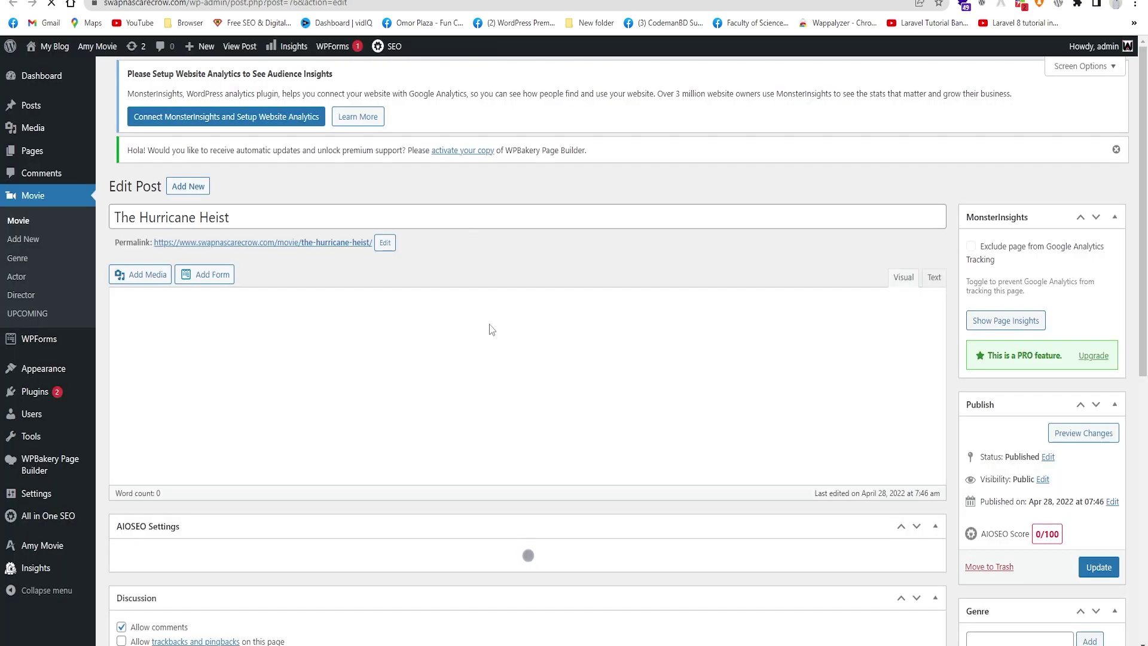
scroll(332, 307, down, 11)
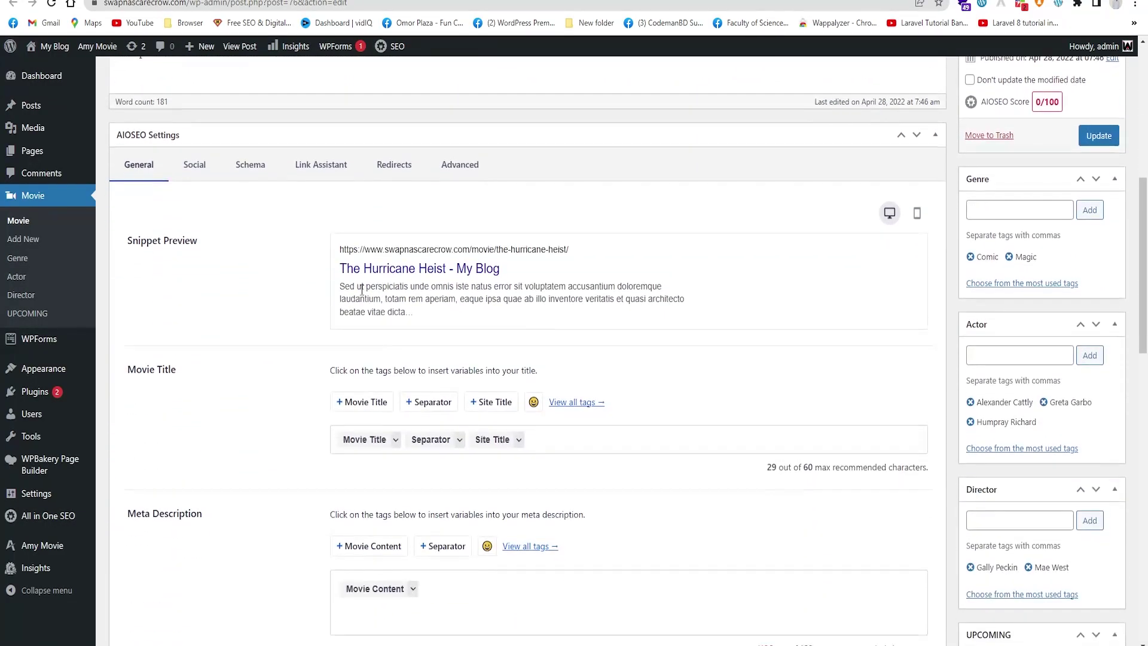
scroll(334, 308, down, 10)
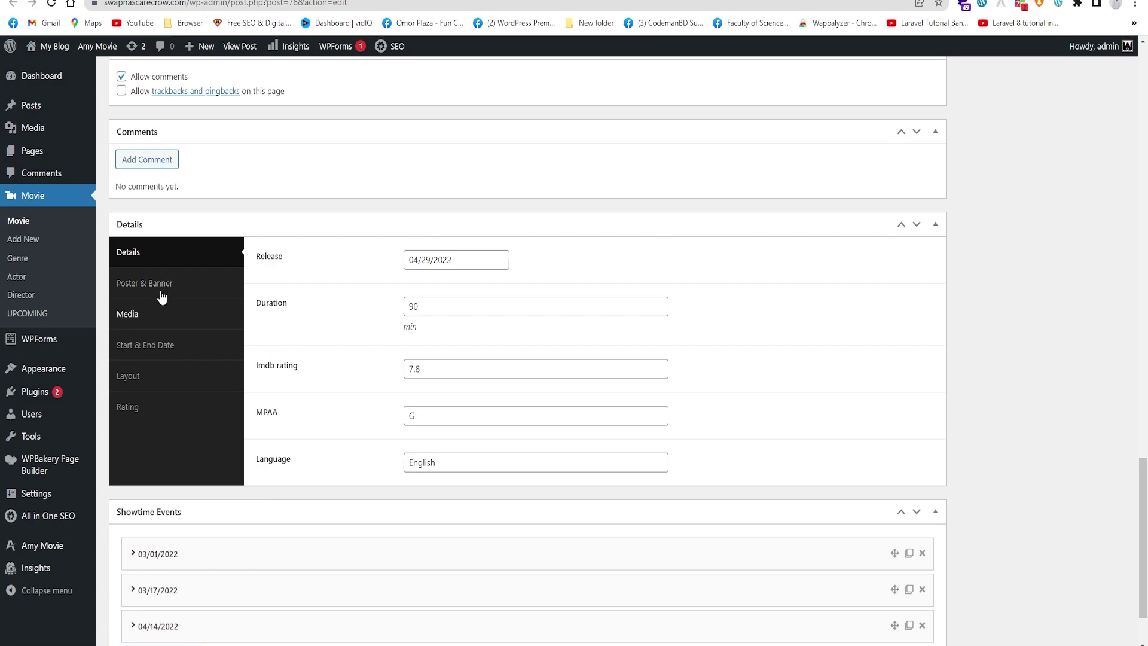
click(149, 283)
- Set the poster to the Media Library's img_19.jpg image
click(914, 303)
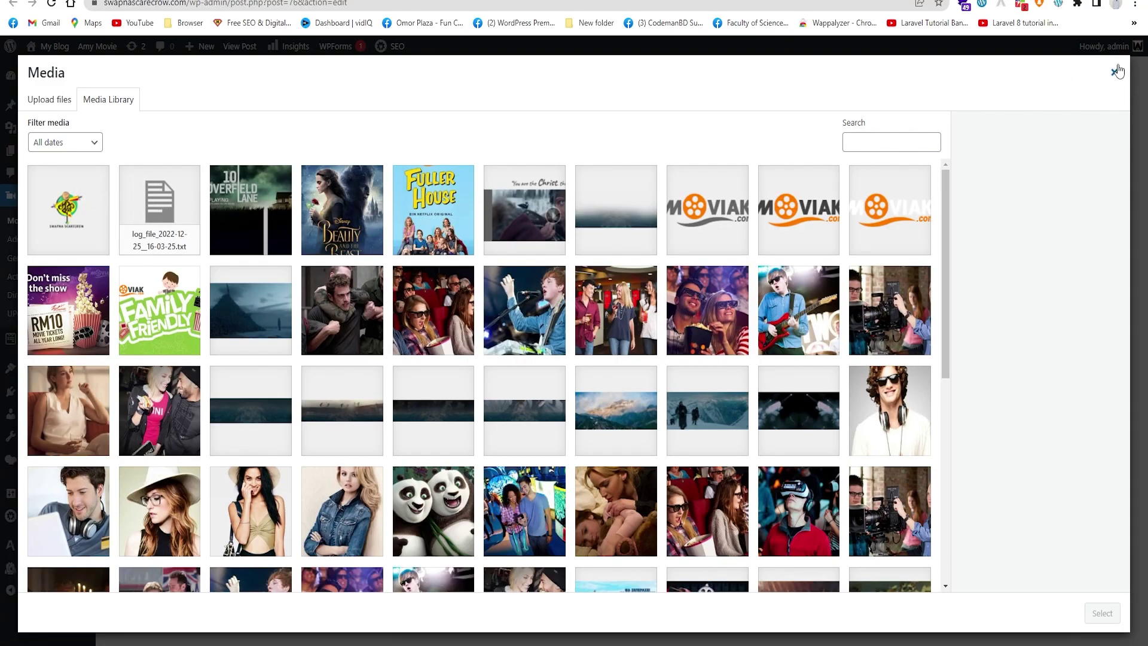
click(1116, 71)
drag(881, 301, 803, 303)
key(ctrl+c)
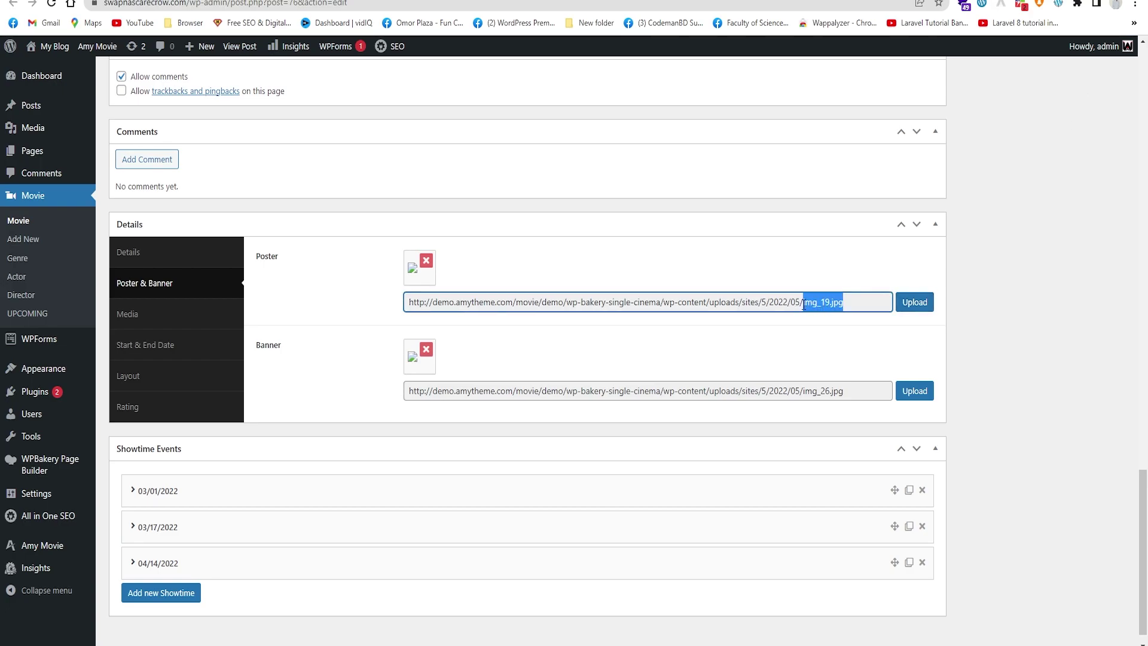
click(915, 303)
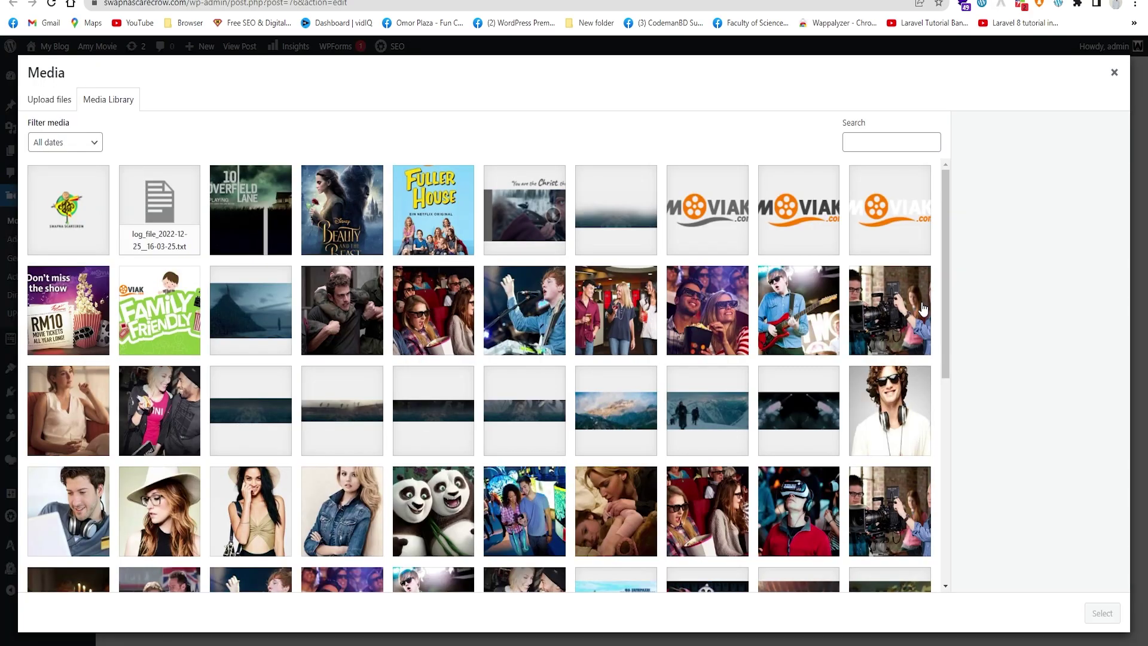
click(1114, 72)
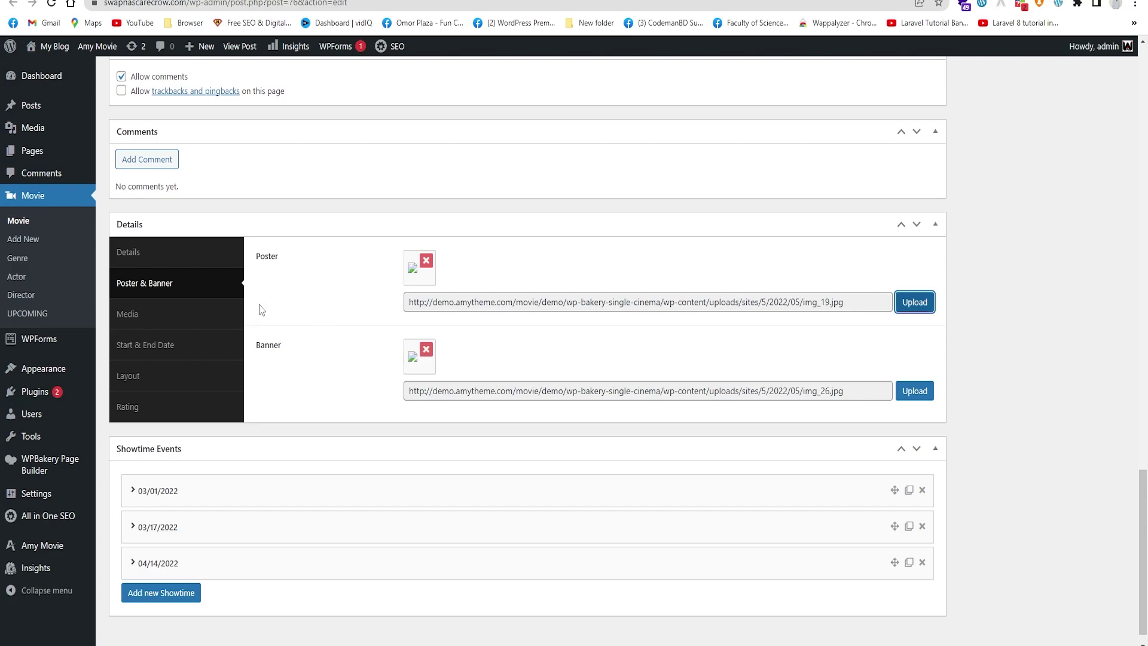
click(915, 302)
click(886, 141)
key(ctrl+v)
click(83, 180)
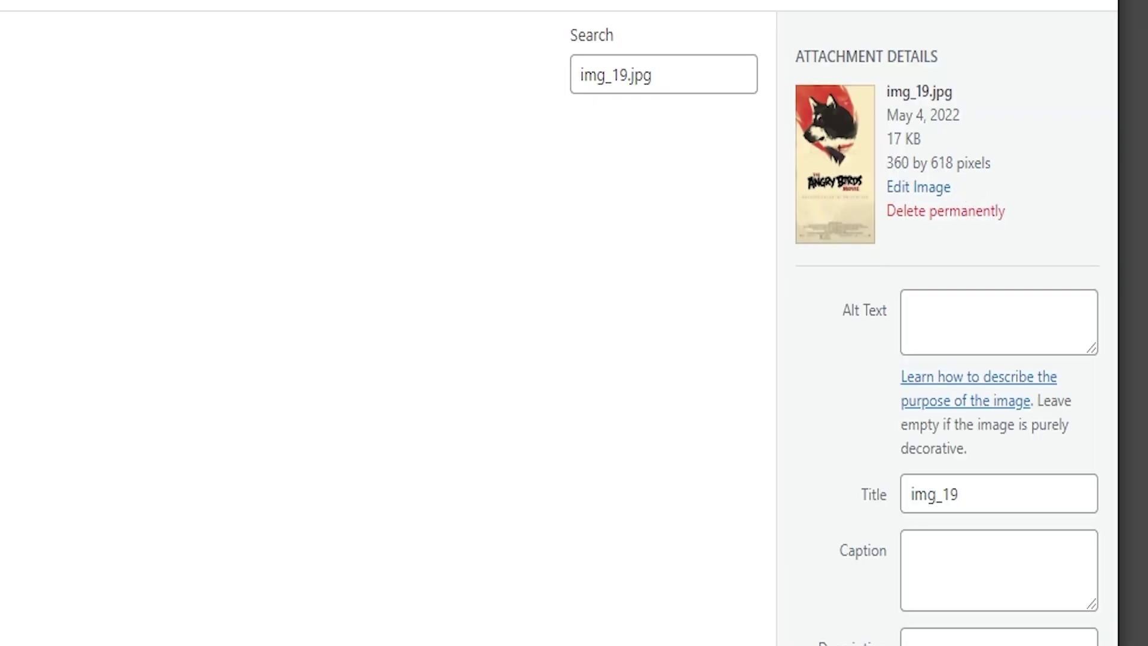
click(1027, 602)
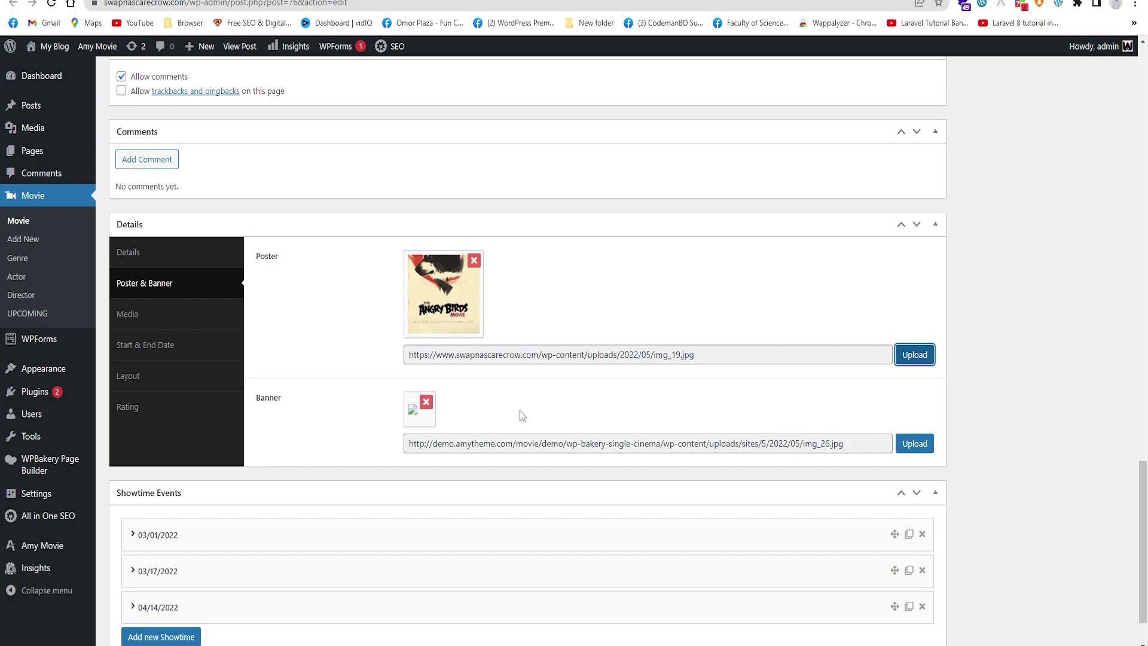
- Set the banner to the Media Library's img_26.jpg image
drag(855, 447, 810, 441)
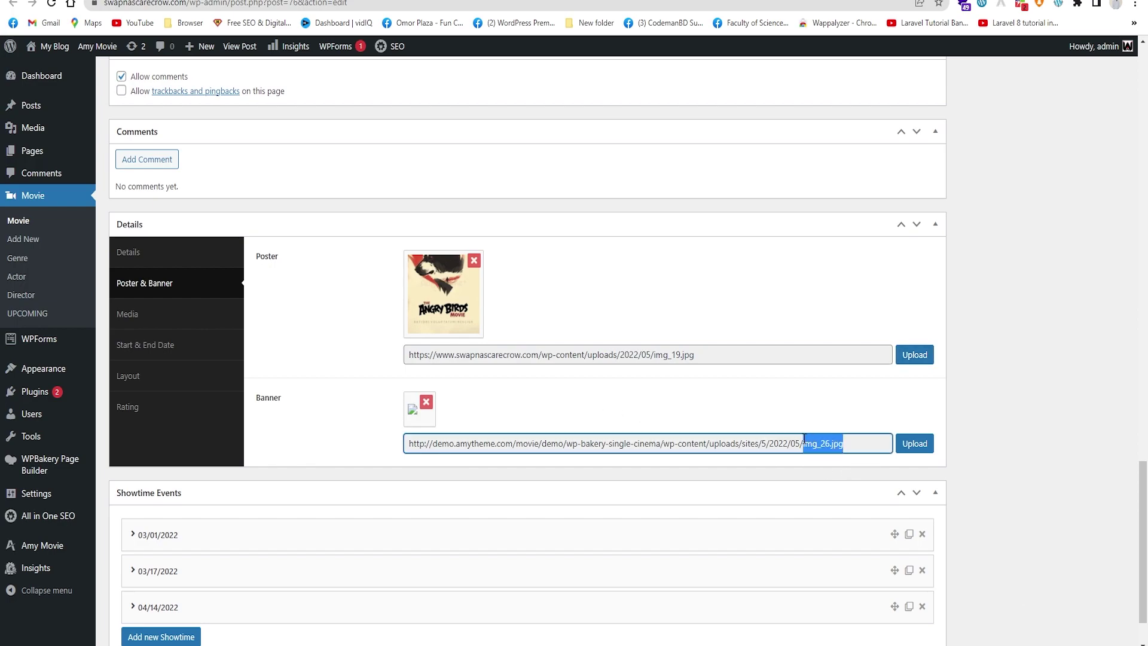
click(914, 443)
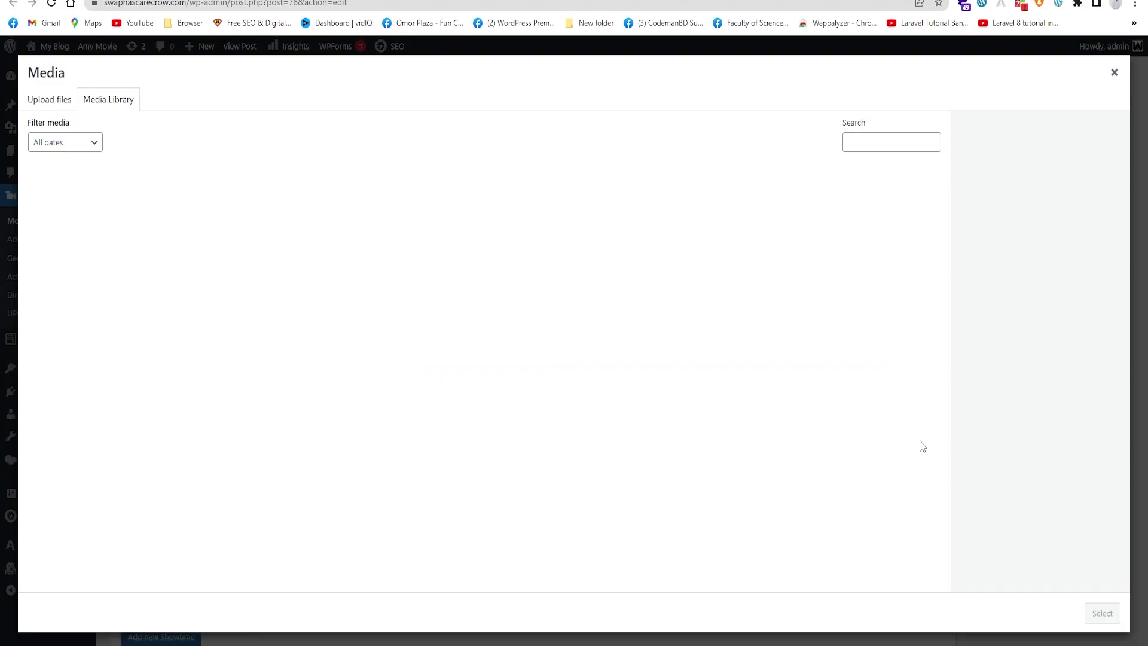
click(859, 143)
text(img_26.jpg)
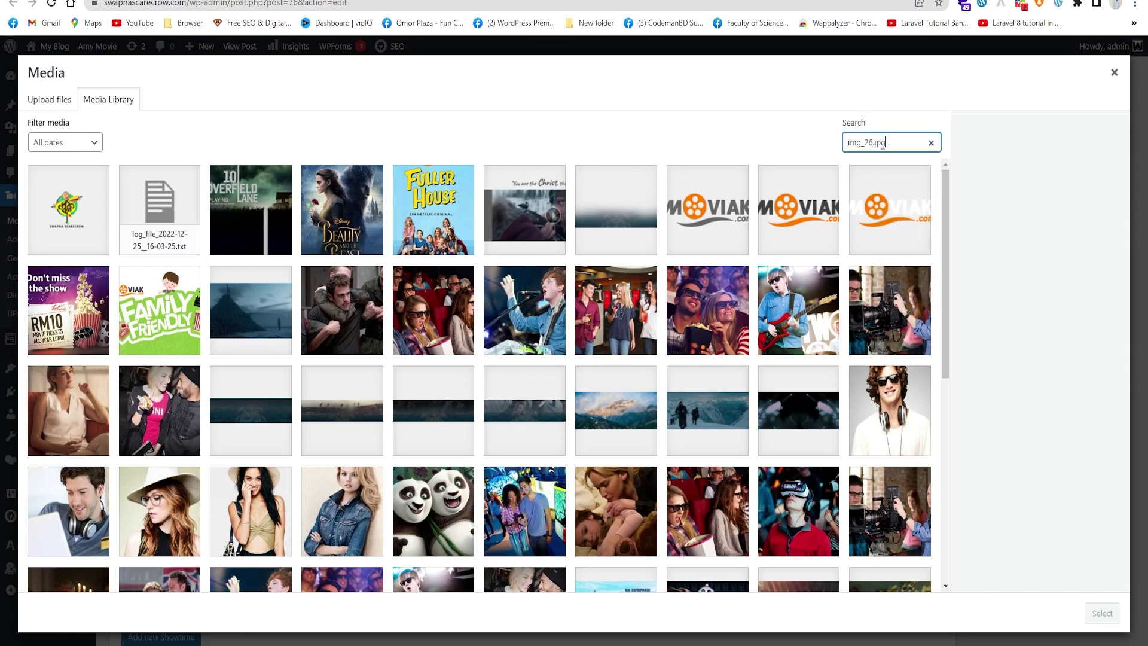
click(102, 223)
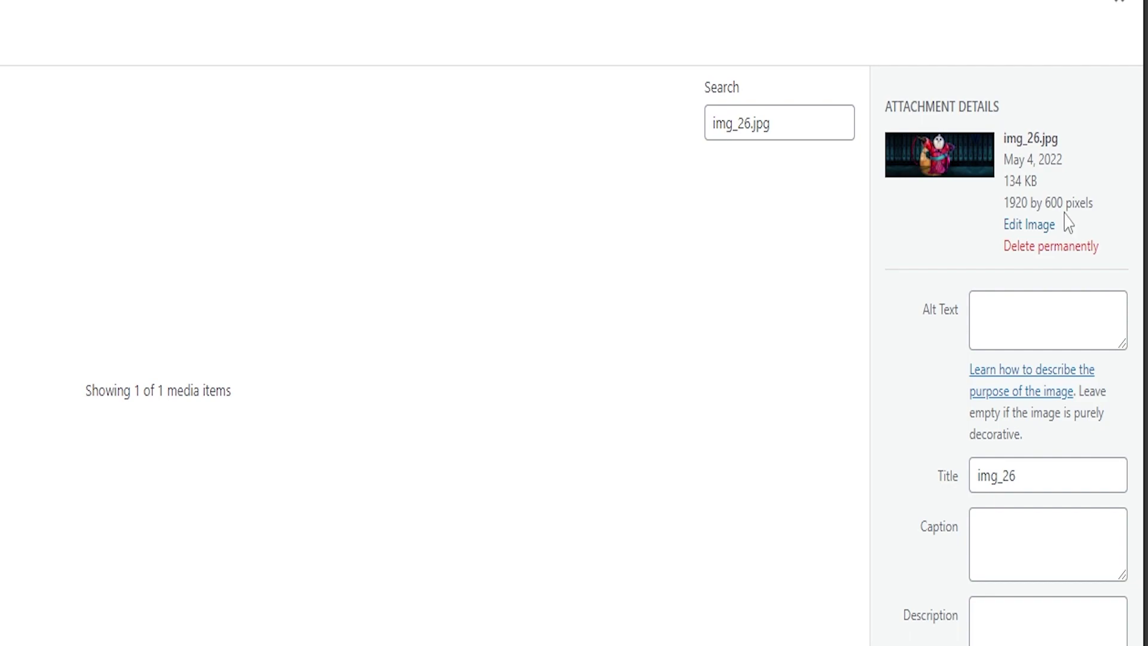
click(1107, 617)
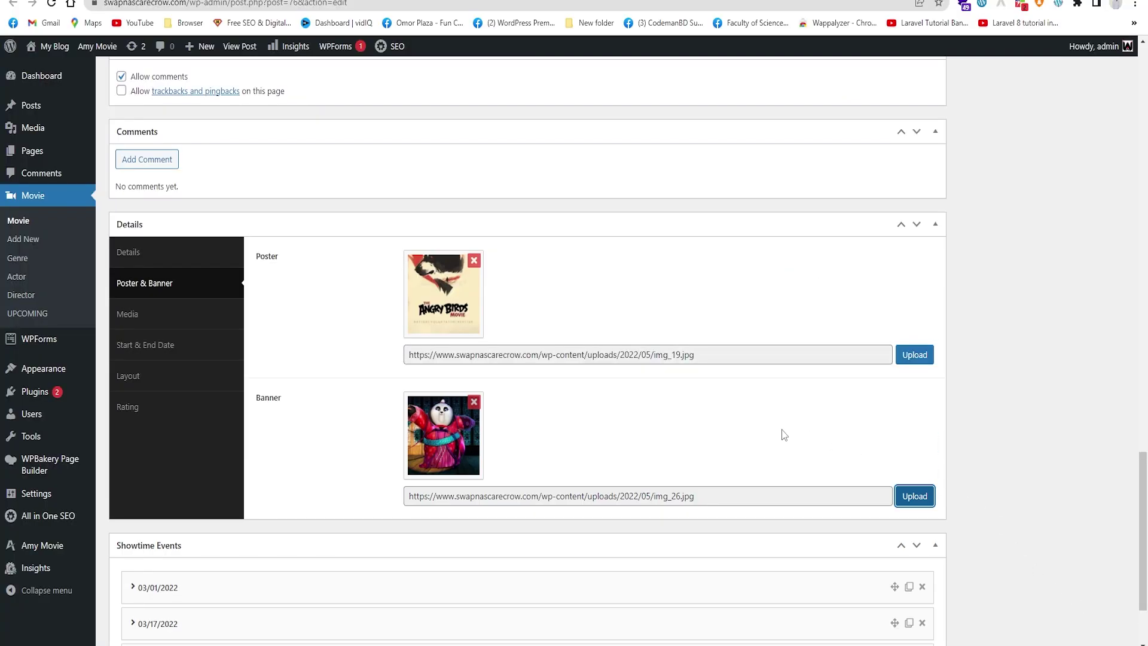
click(150, 323)
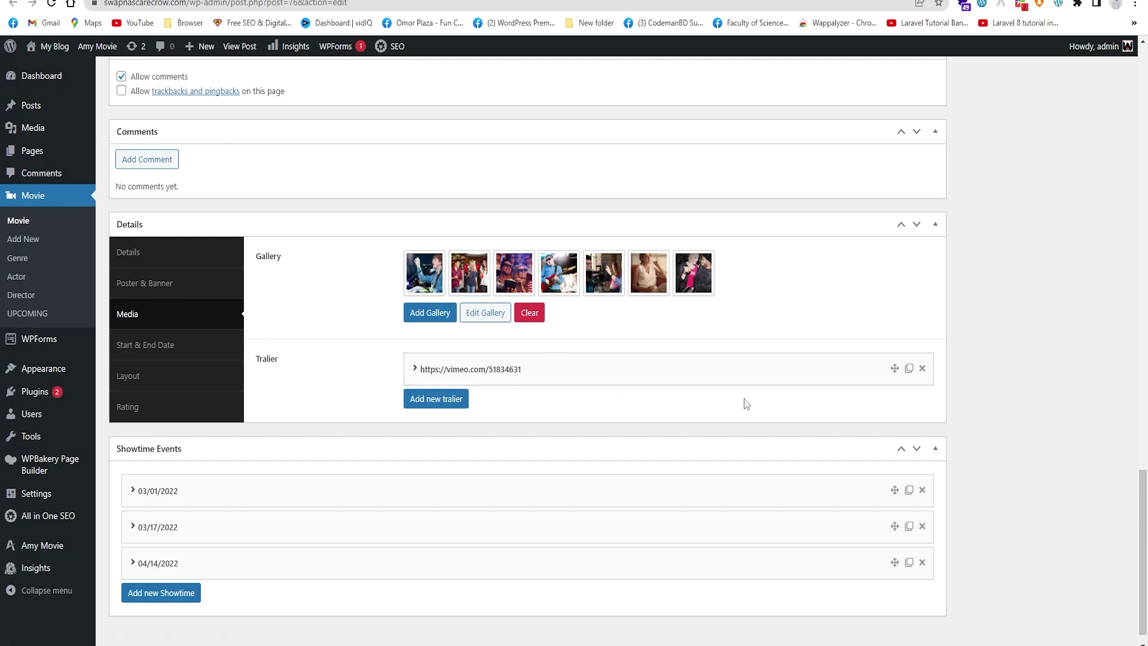
scroll(744, 392, up, 20)
scroll(794, 410, down, 20)
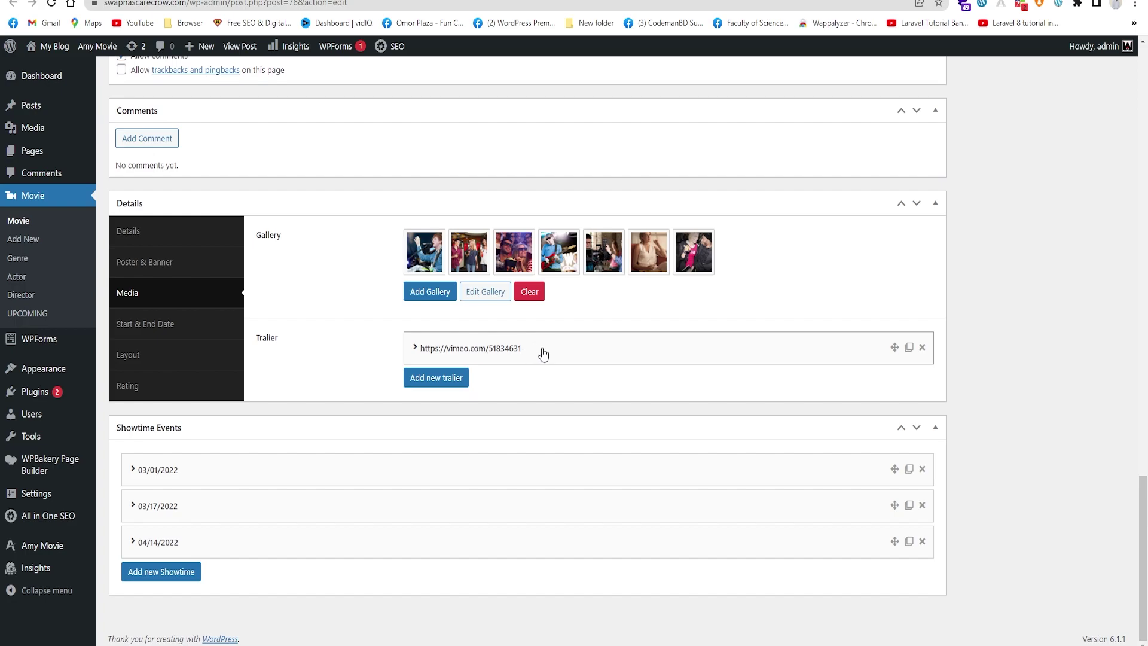
click(520, 358)
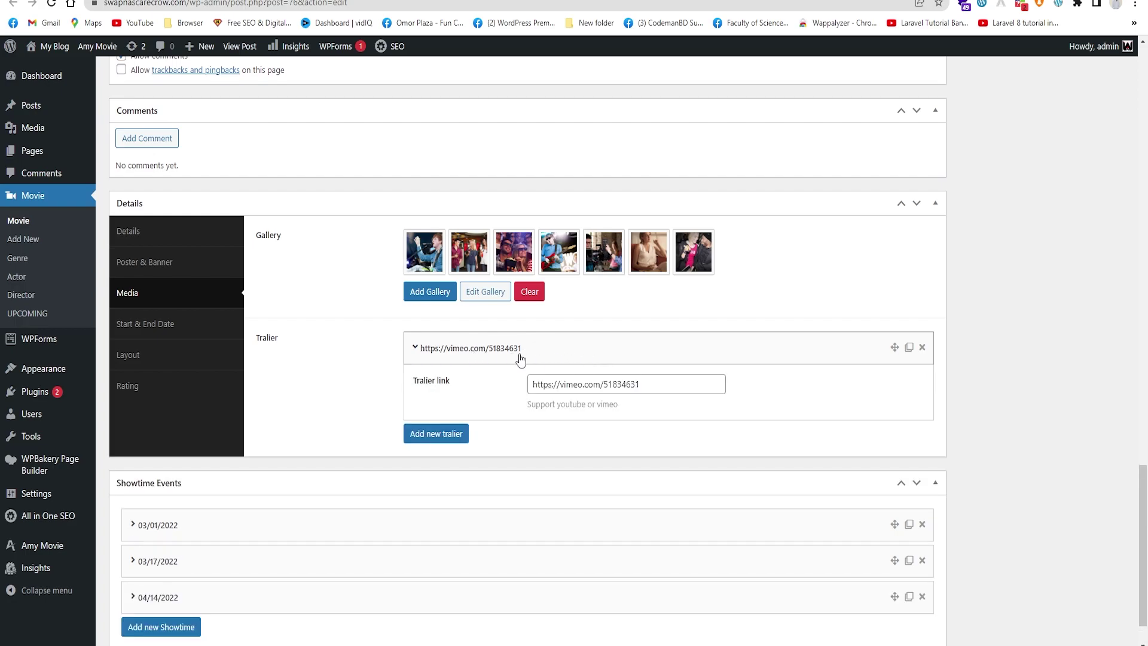
click(559, 350)
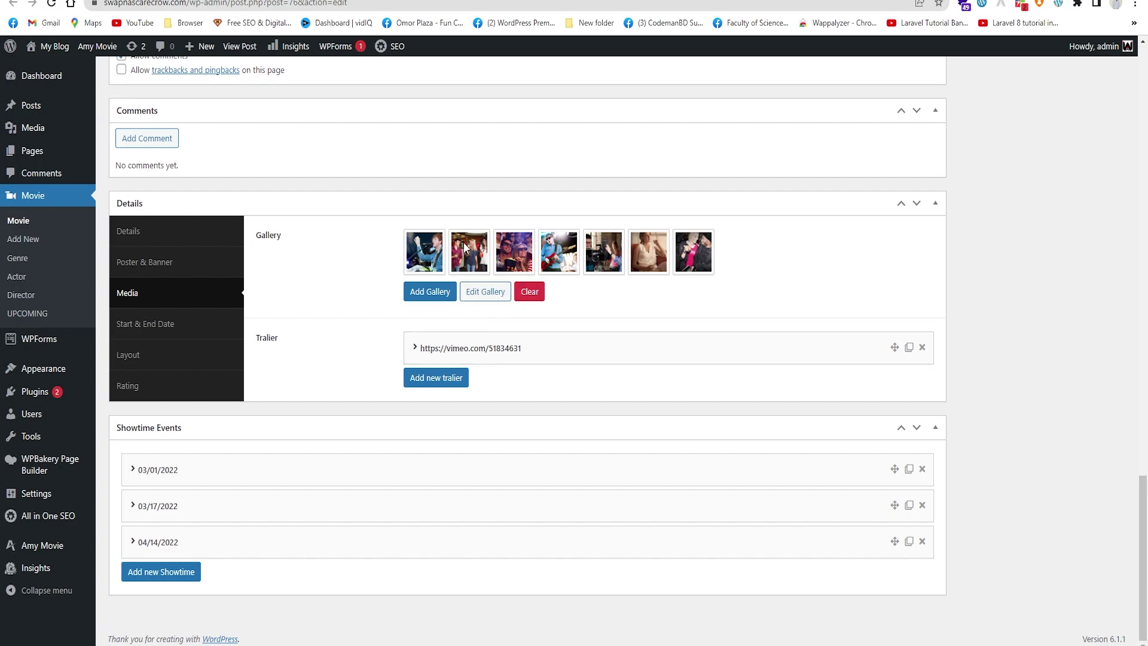
scroll(762, 293, up, 5)
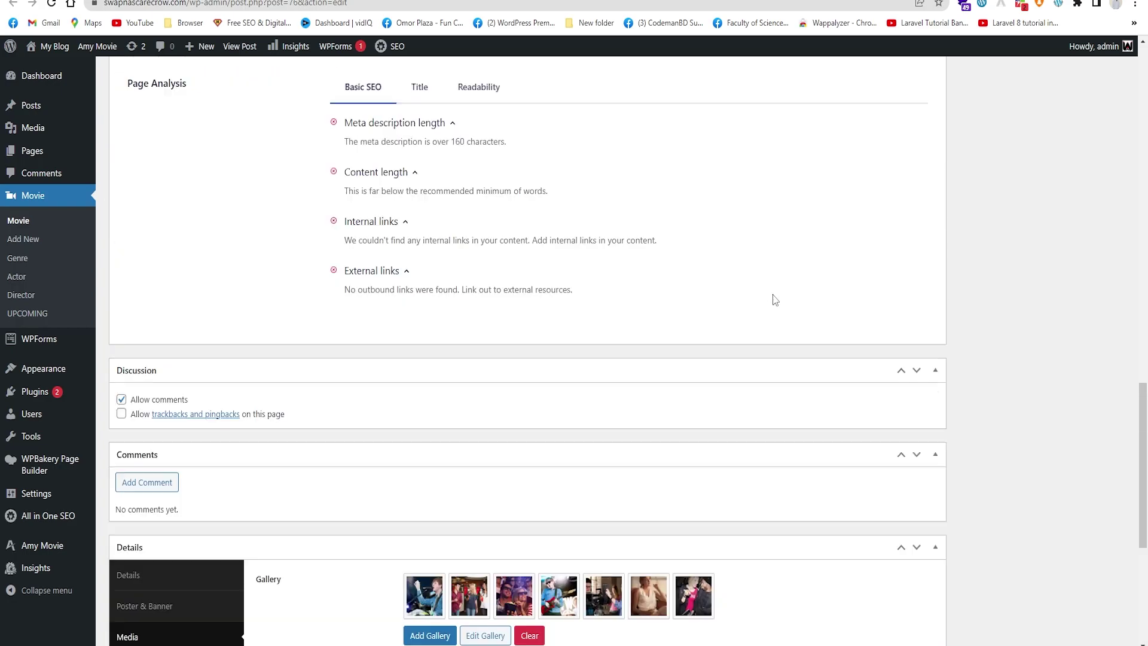
scroll(746, 311, down, 4)
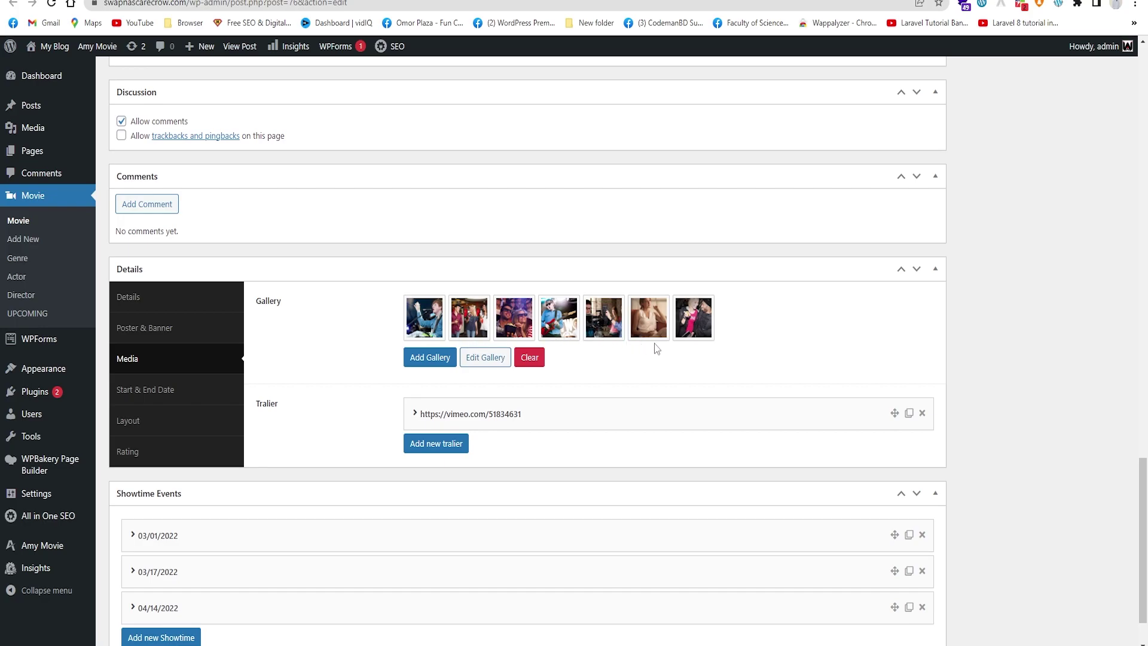
scroll(877, 324, up, 20)
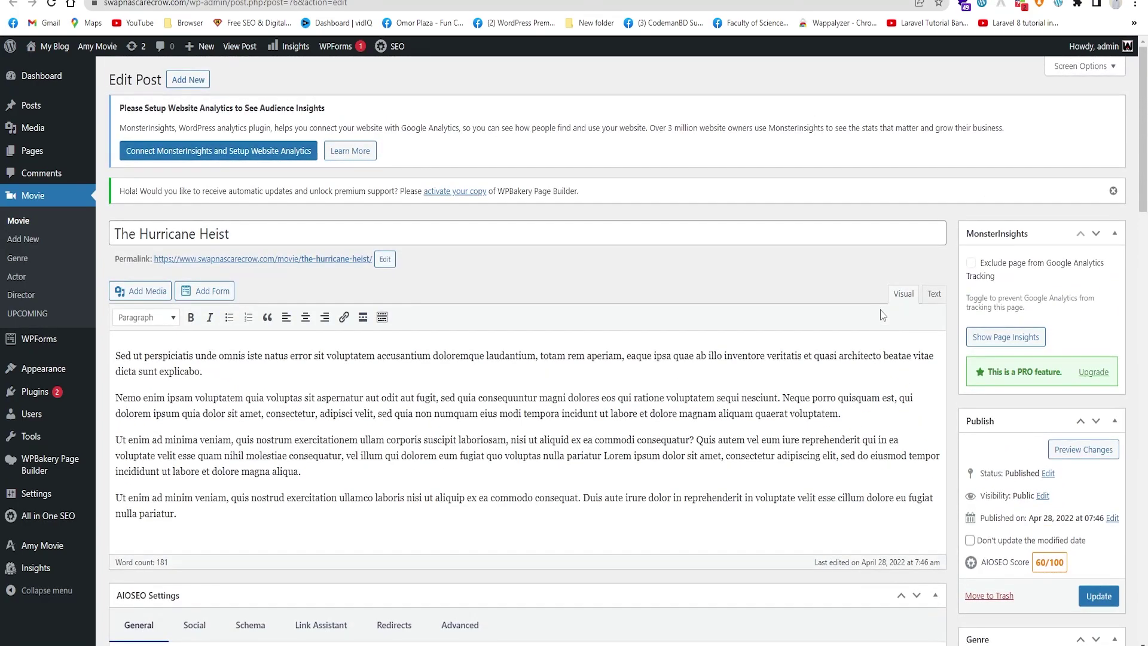
- Save The Hurricane Heist and advance the homepage slider to see its new banner
click(1100, 596)
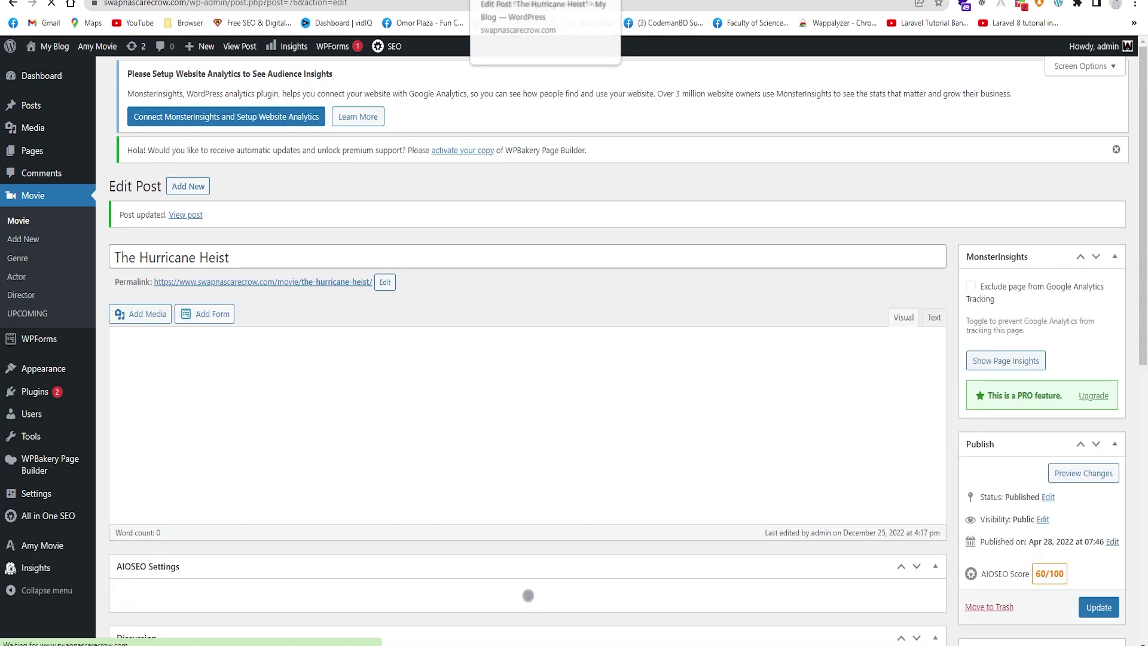
click(538, 2)
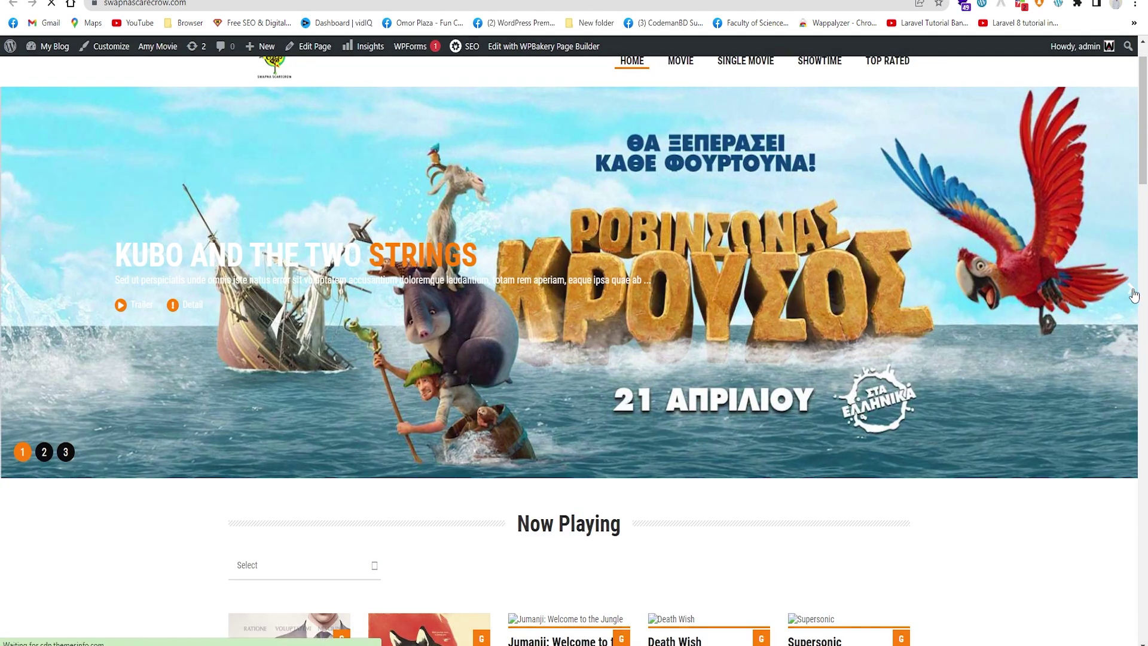
click(1132, 291)
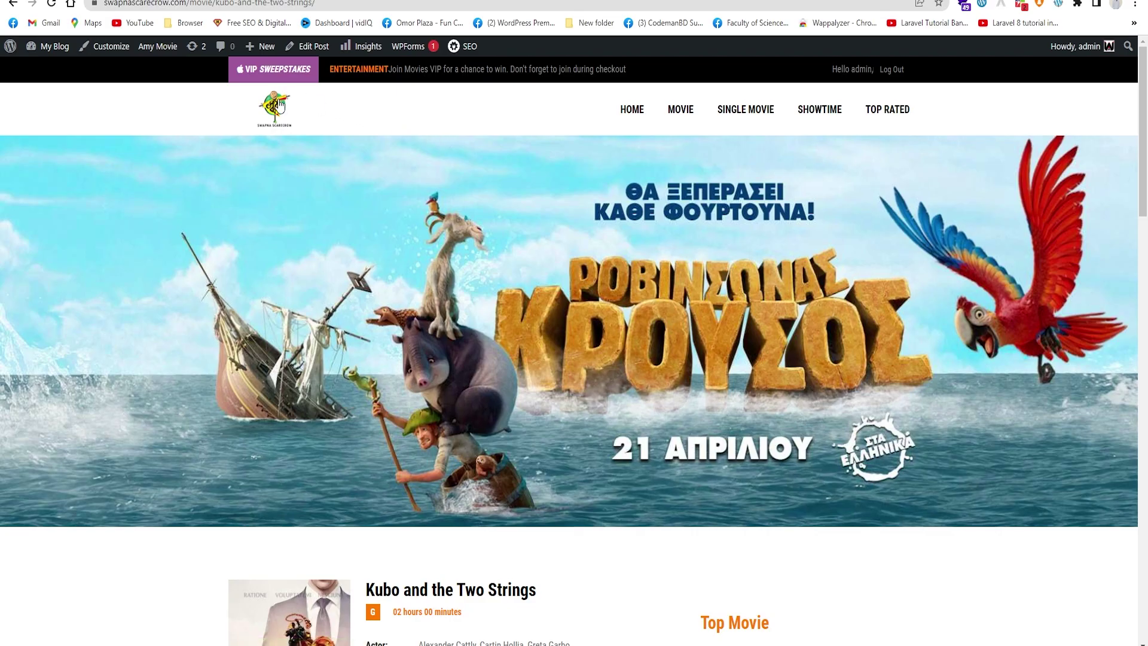
click(279, 104)
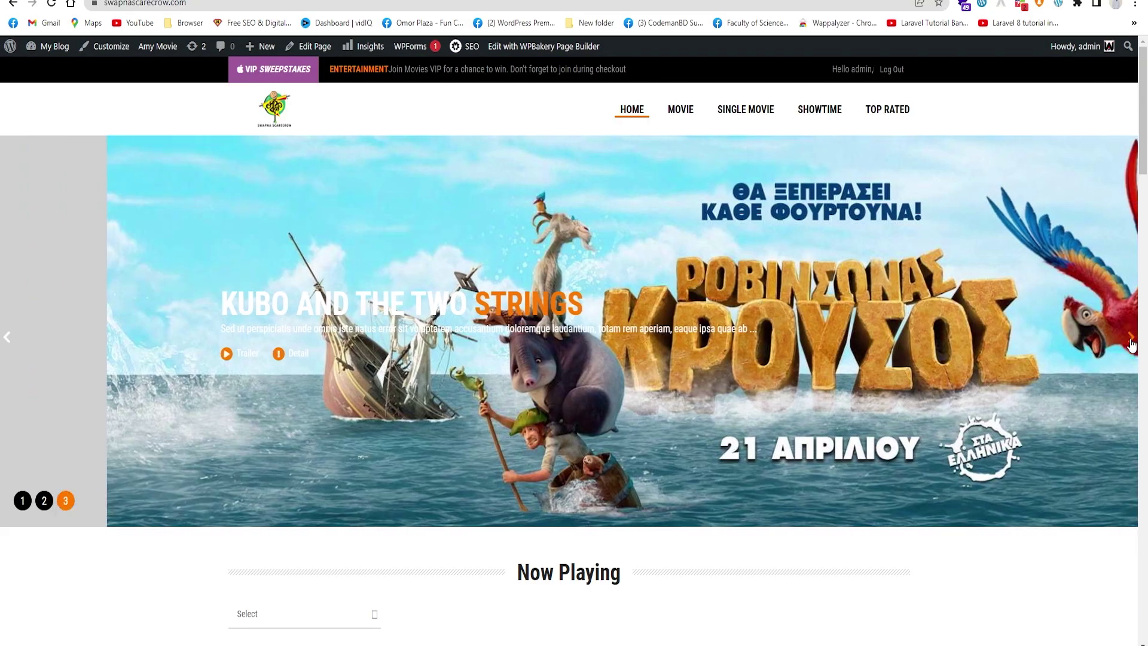
click(1131, 338)
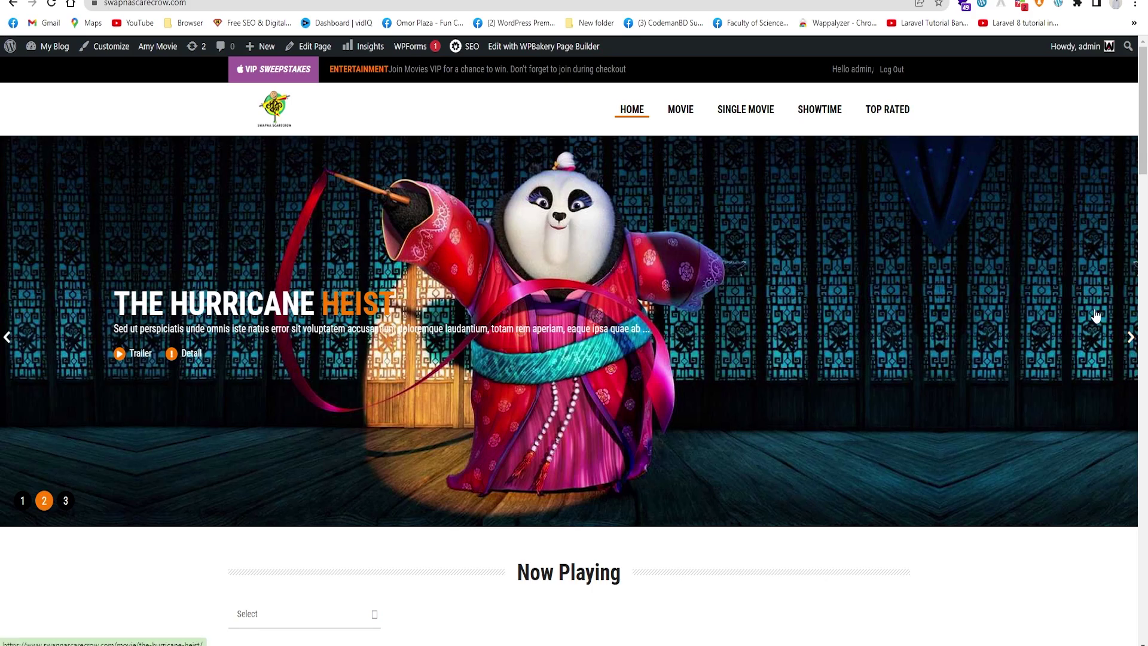
- Set the movie's banner to img_17.jpg from the media library
click(1131, 338)
click(1131, 338)
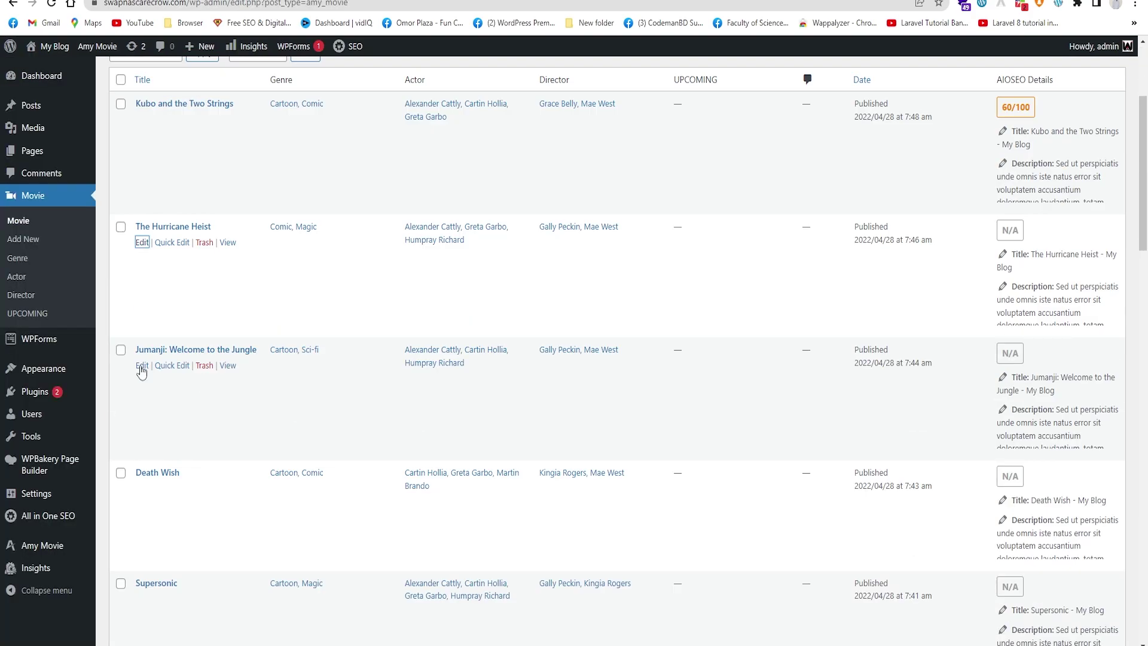
click(142, 365)
scroll(184, 294, down, 10)
click(184, 294)
click(985, 300)
click(885, 143)
text(img_17.jpg)
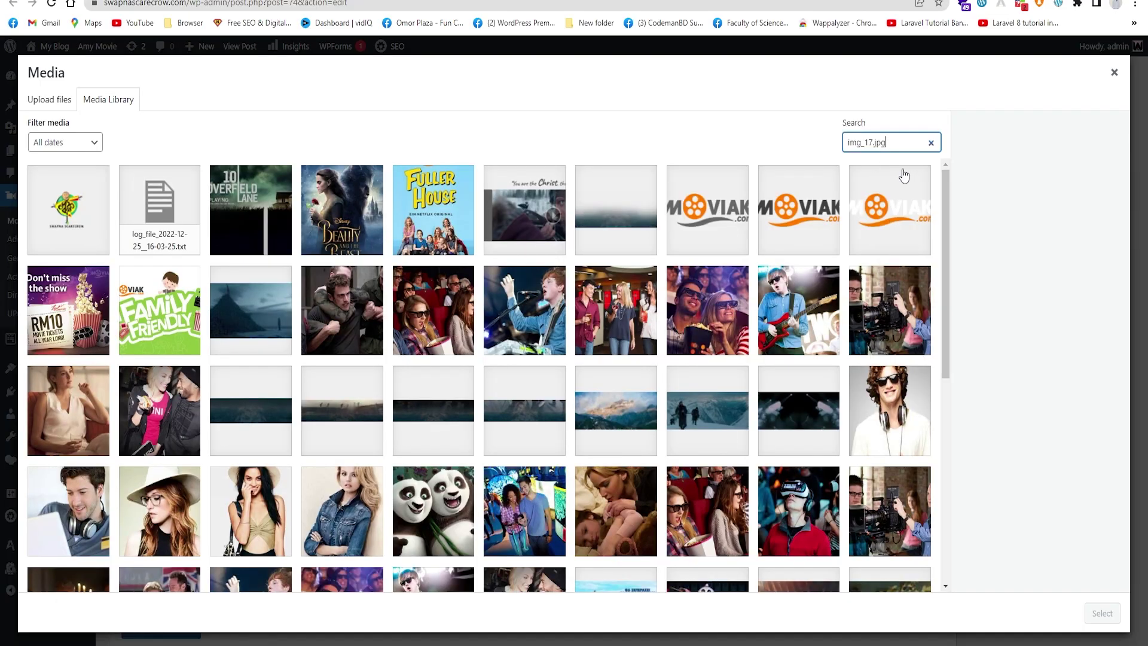
click(68, 209)
click(1102, 613)
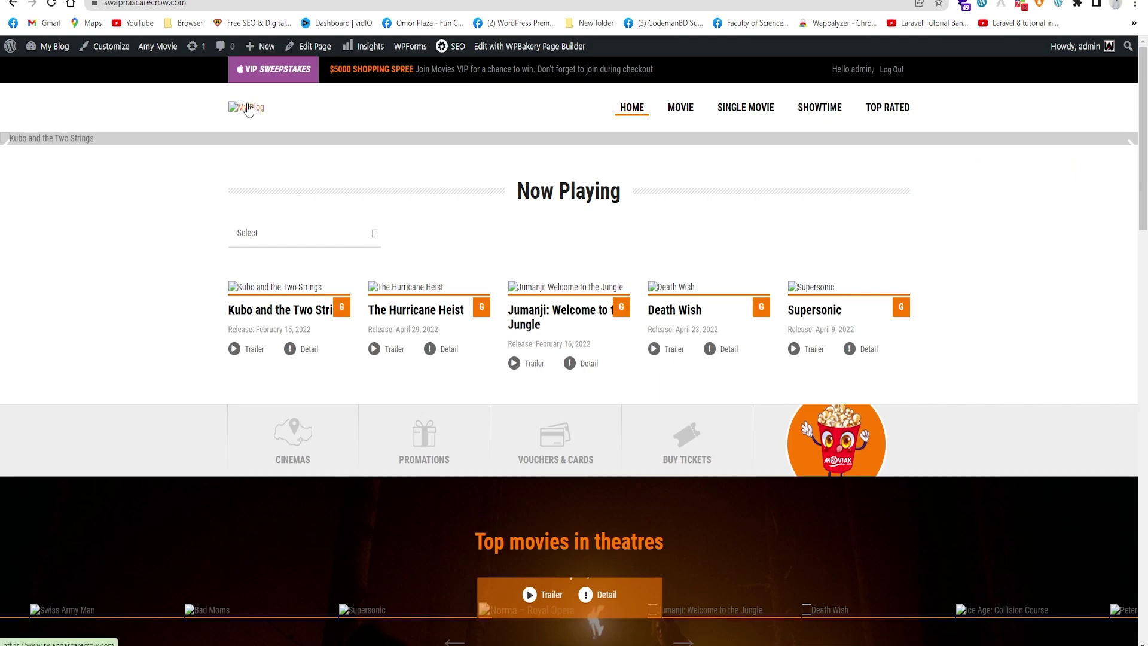
- Reload the site's homepage and scroll through it to check the images
click(269, 108)
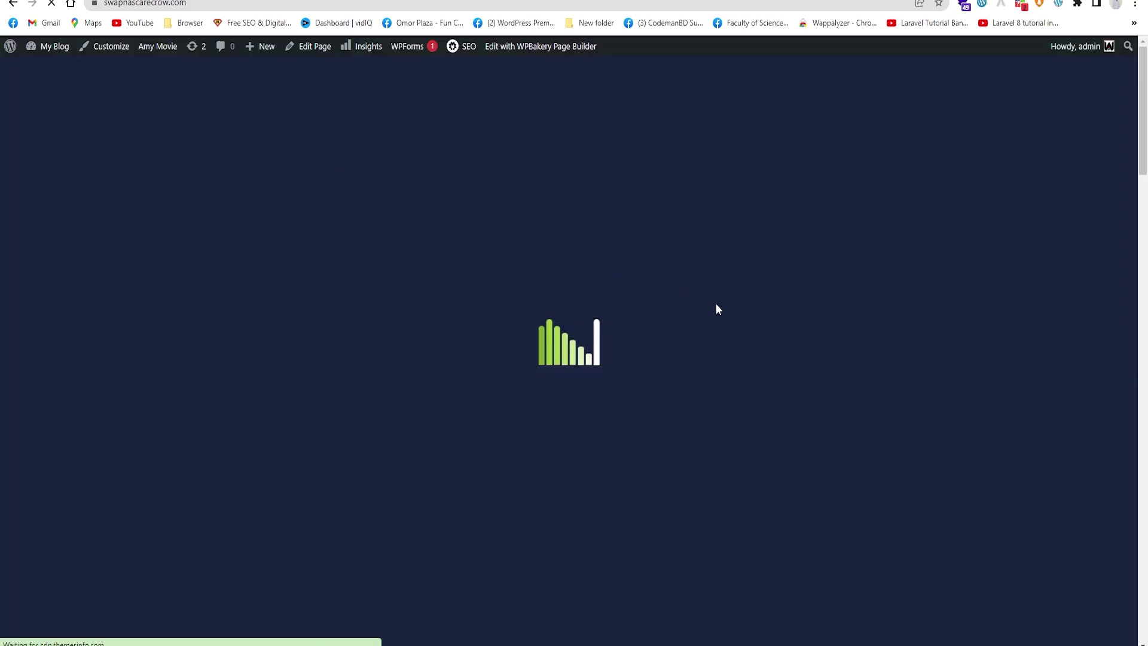
scroll(658, 334, down, 8)
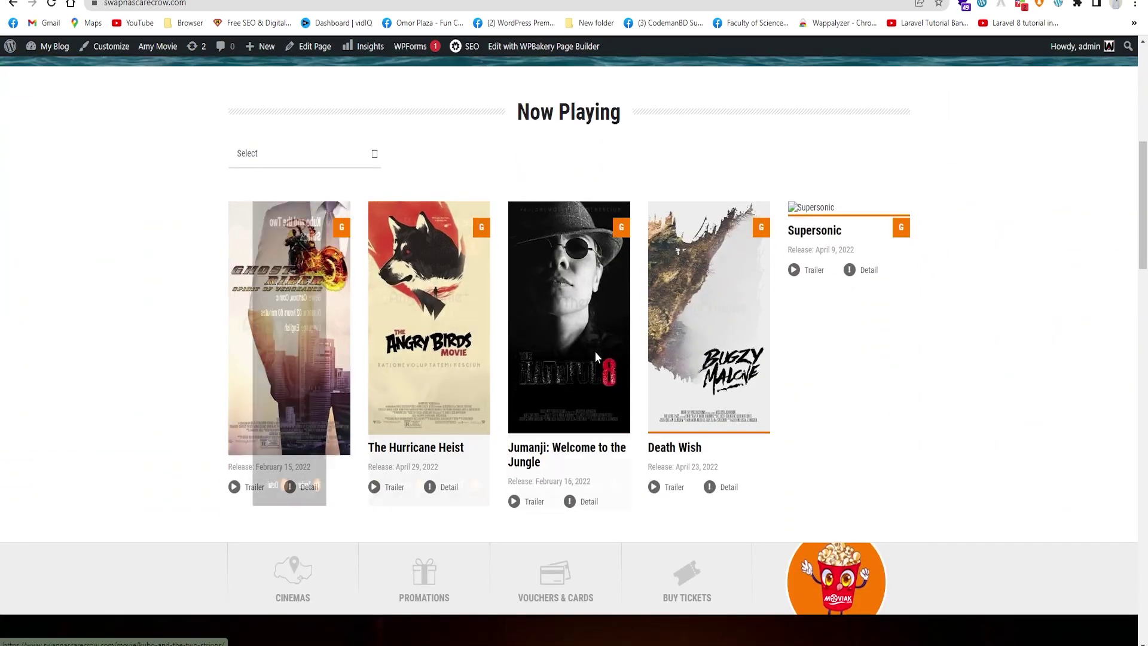
scroll(564, 342, down, 3)
scroll(634, 365, down, 15)
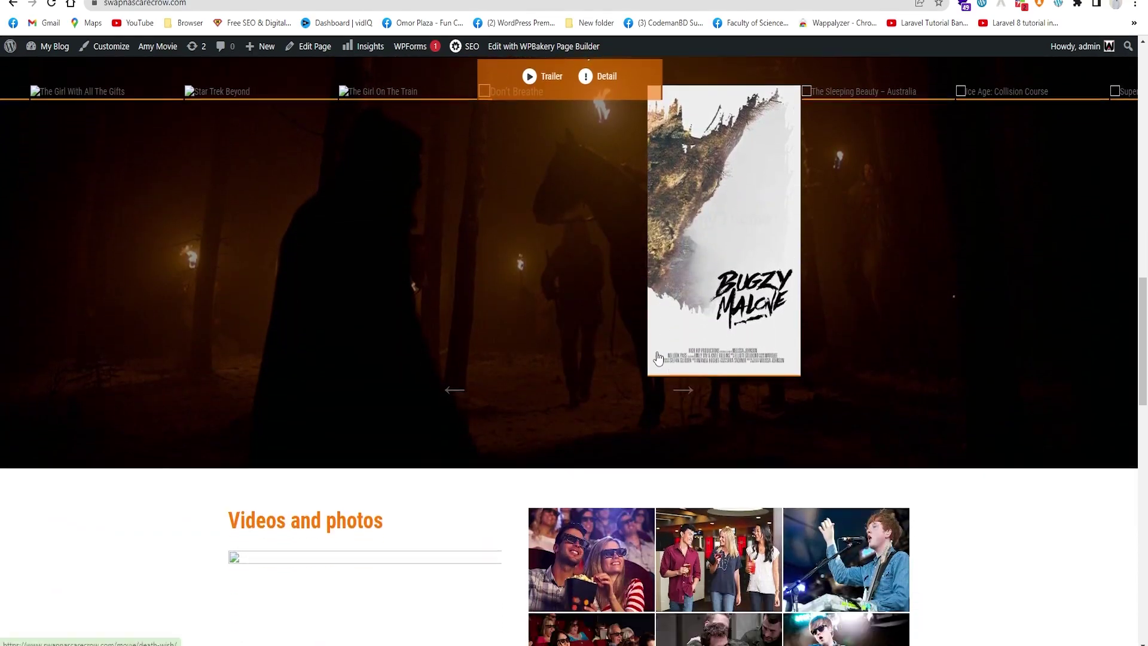
scroll(637, 364, down, 10)
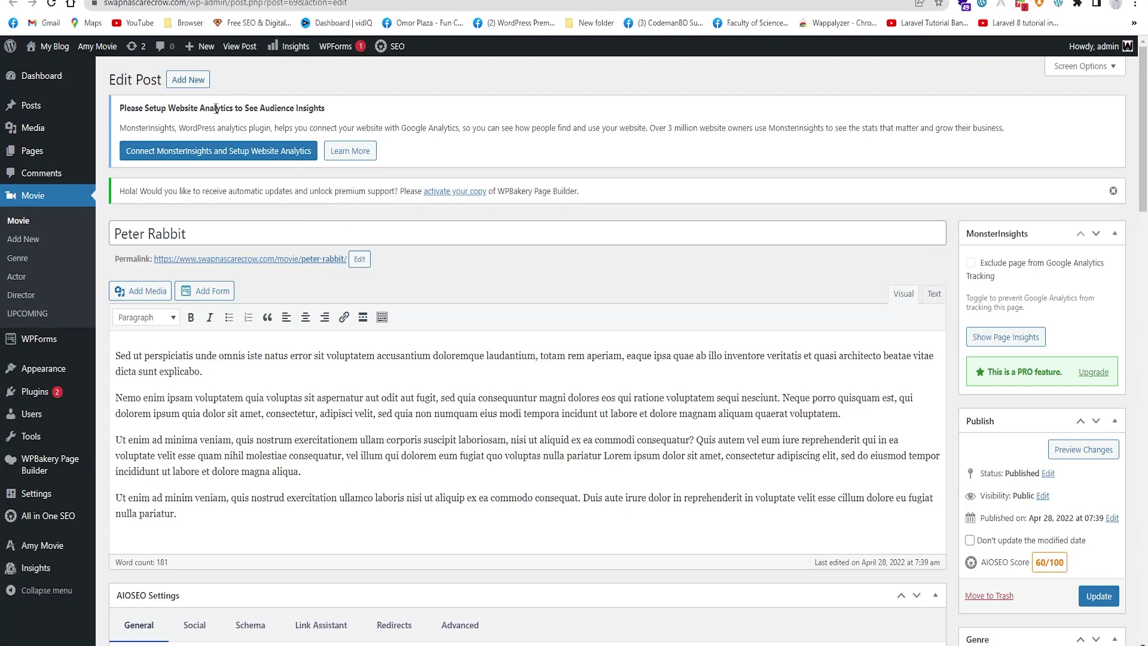
- Save the Peter Rabbit movie, check the site footer, and return to the admin movie list
click(1091, 593)
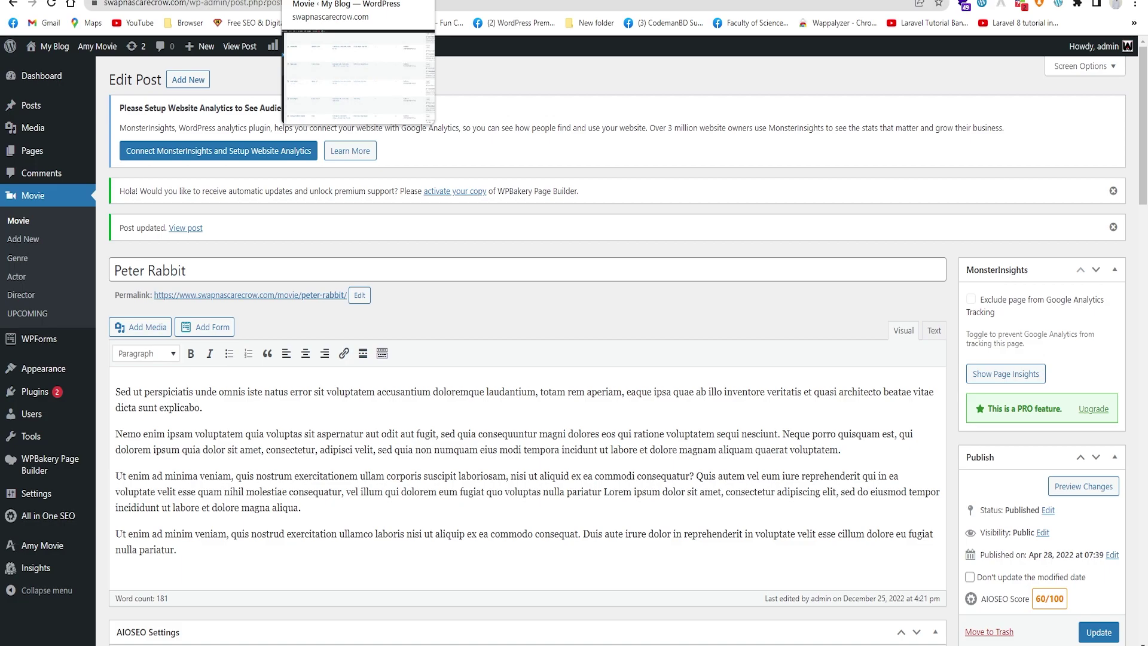
click(756, 5)
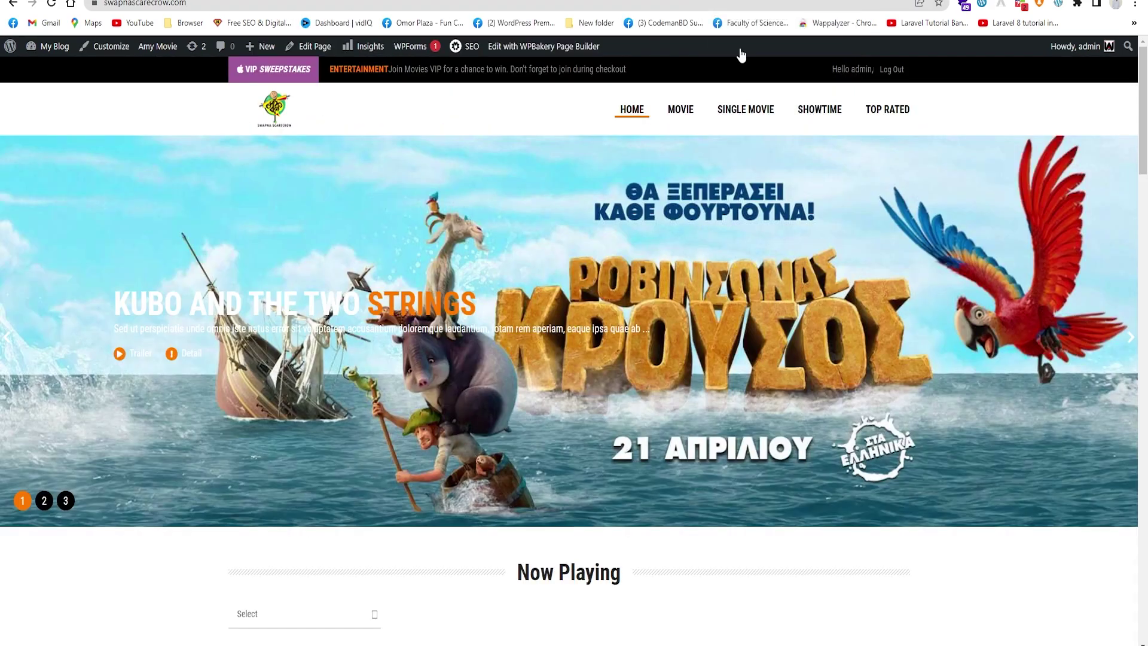
key(ctrl+Tab)
key(ctrl+shift+Tab)
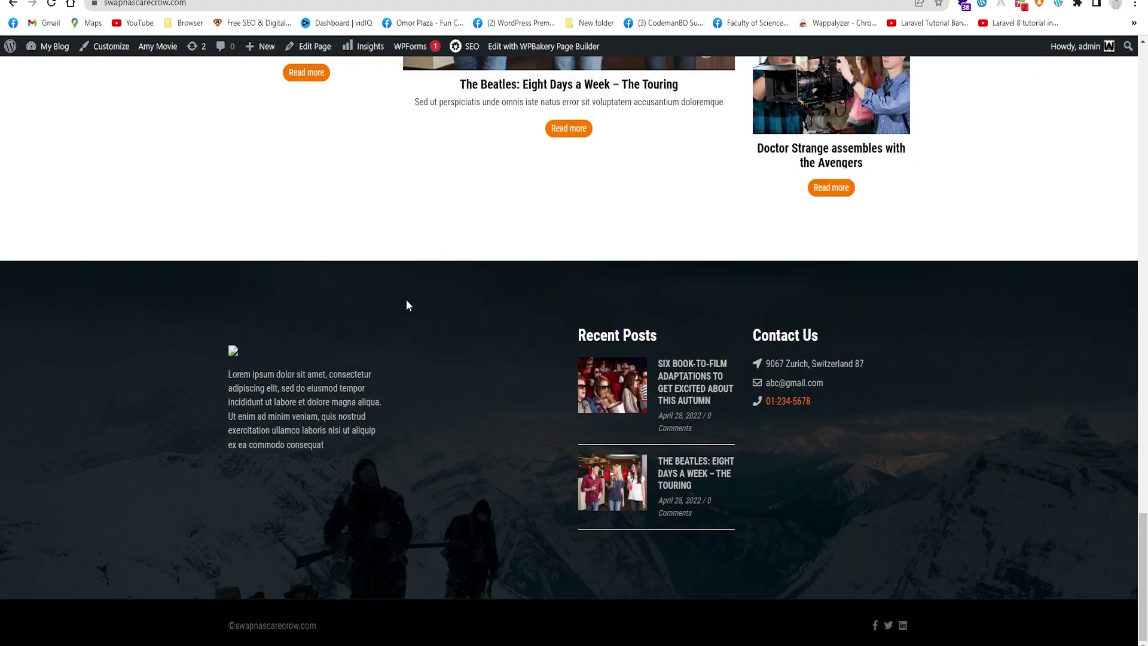
key(ctrl+Tab)
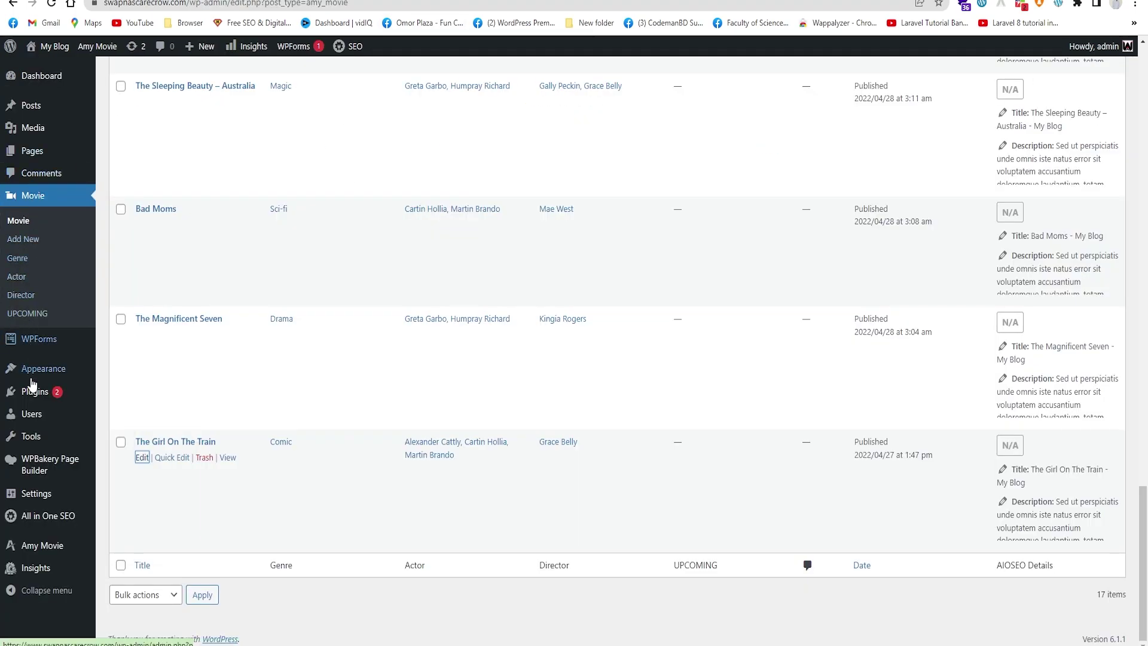
- Go to Appearance > Widgets and dismiss the widgets welcome tour
mouse_move(37, 379)
click(126, 411)
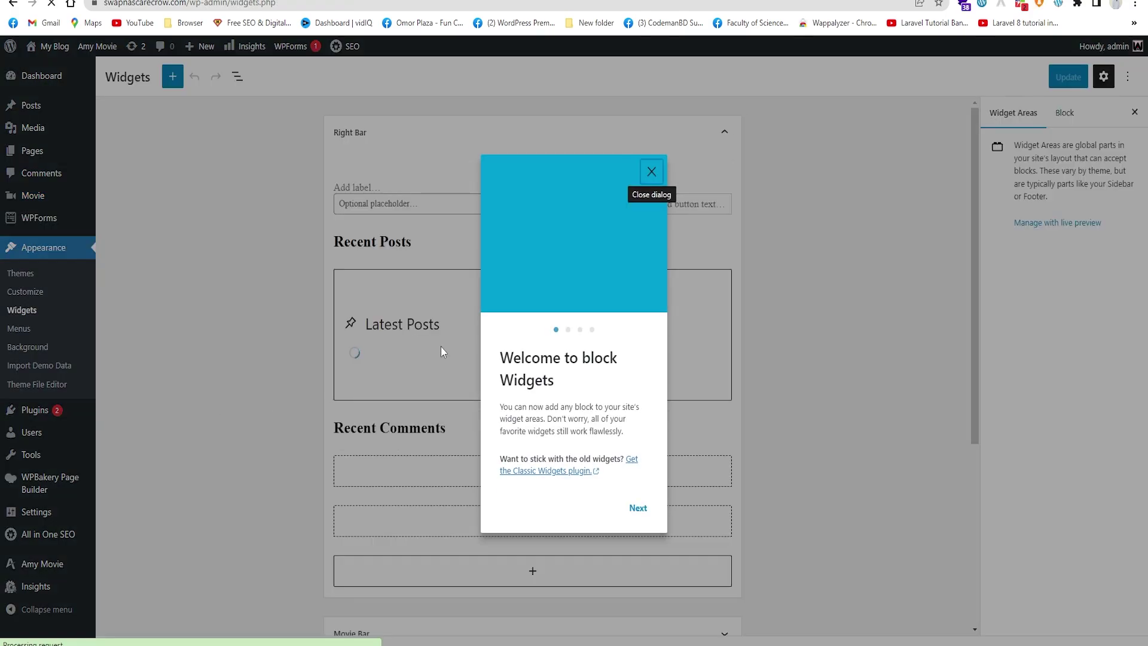
click(638, 508)
click(638, 507)
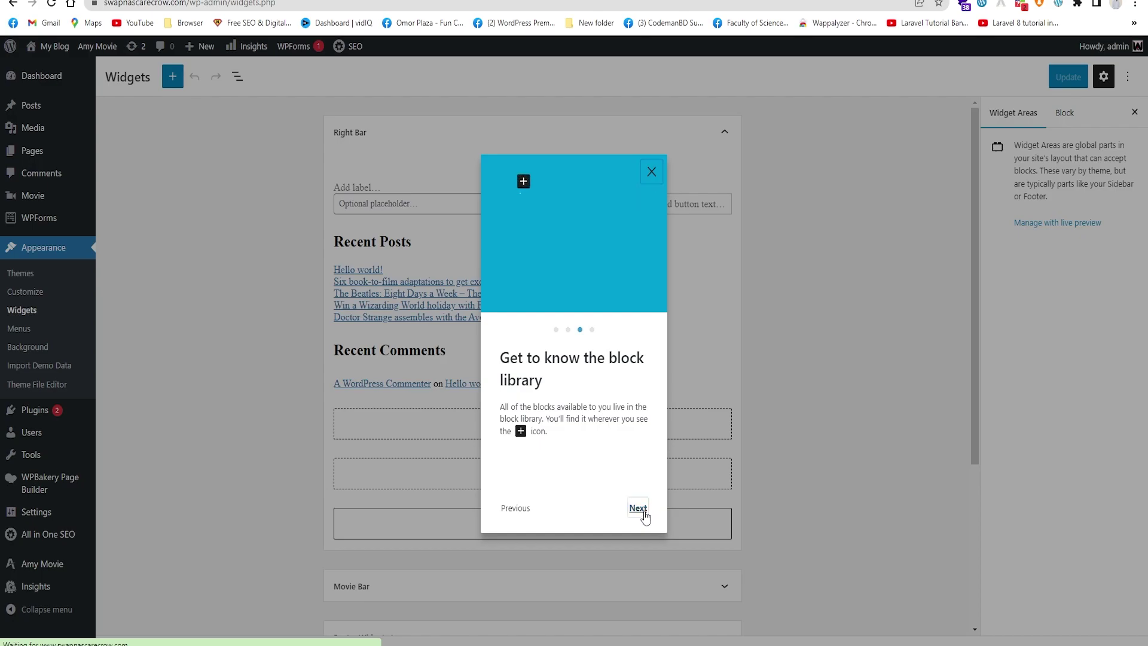
click(640, 509)
click(622, 508)
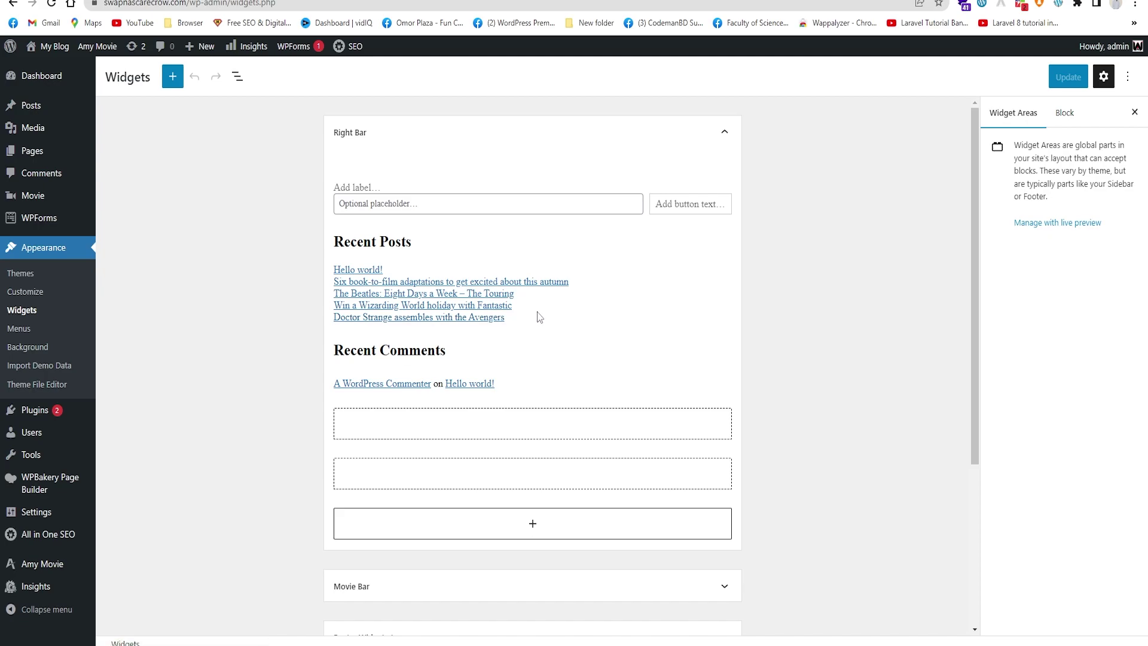
- Collapse Right Bar, expand Footer Widgets 1, and open its About module settings
click(694, 134)
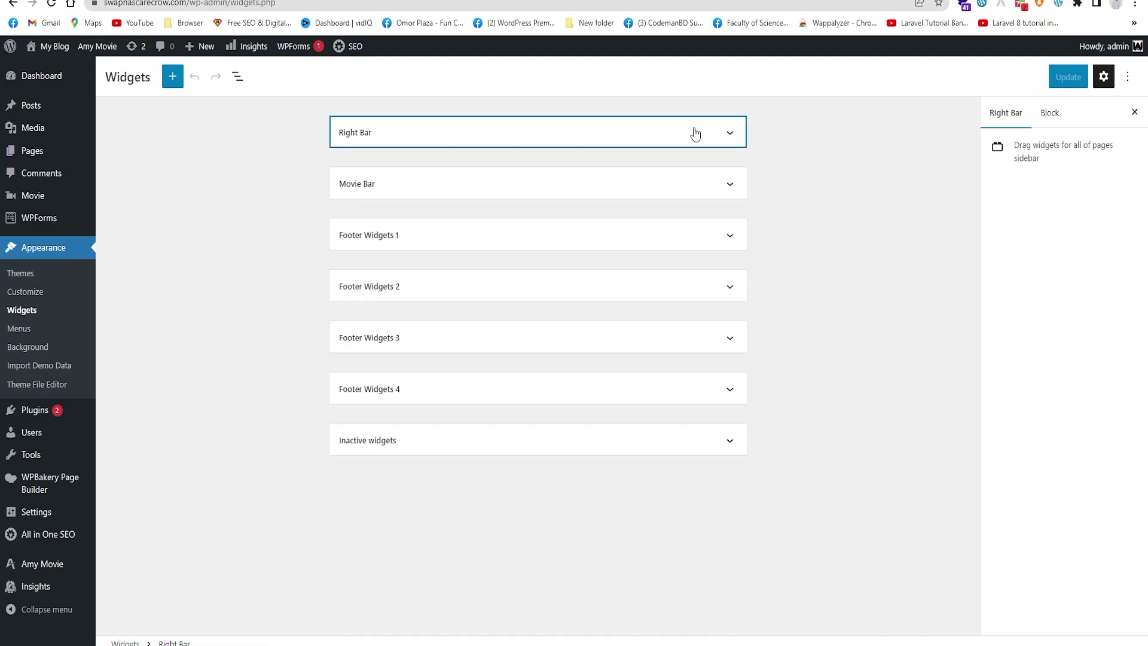
click(511, 191)
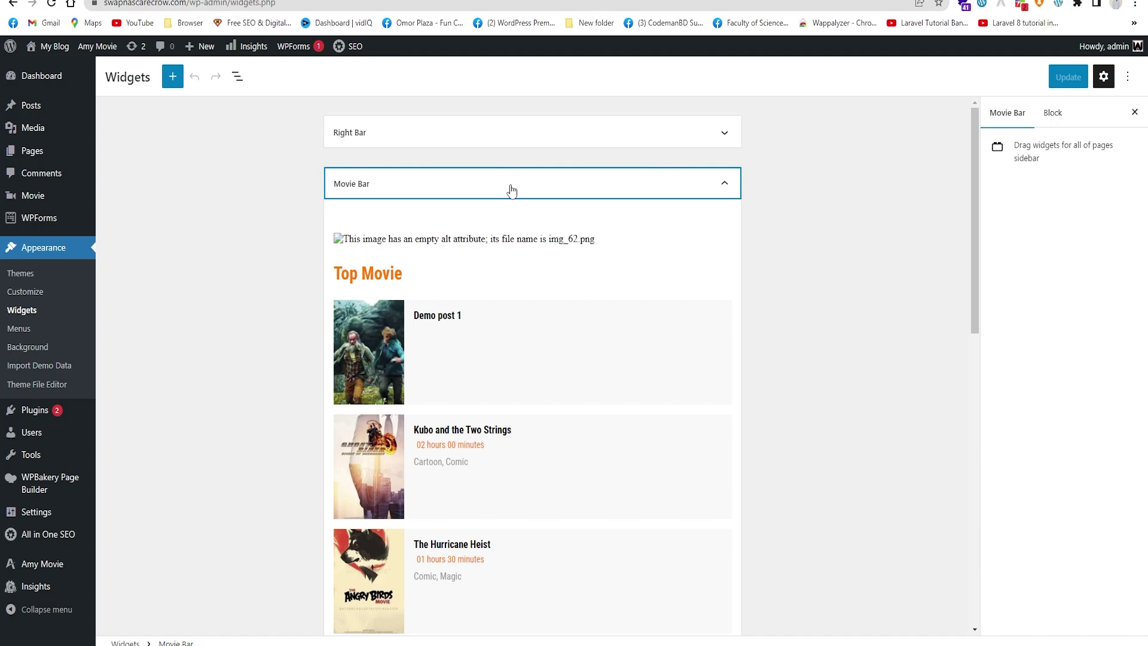
click(511, 191)
click(469, 242)
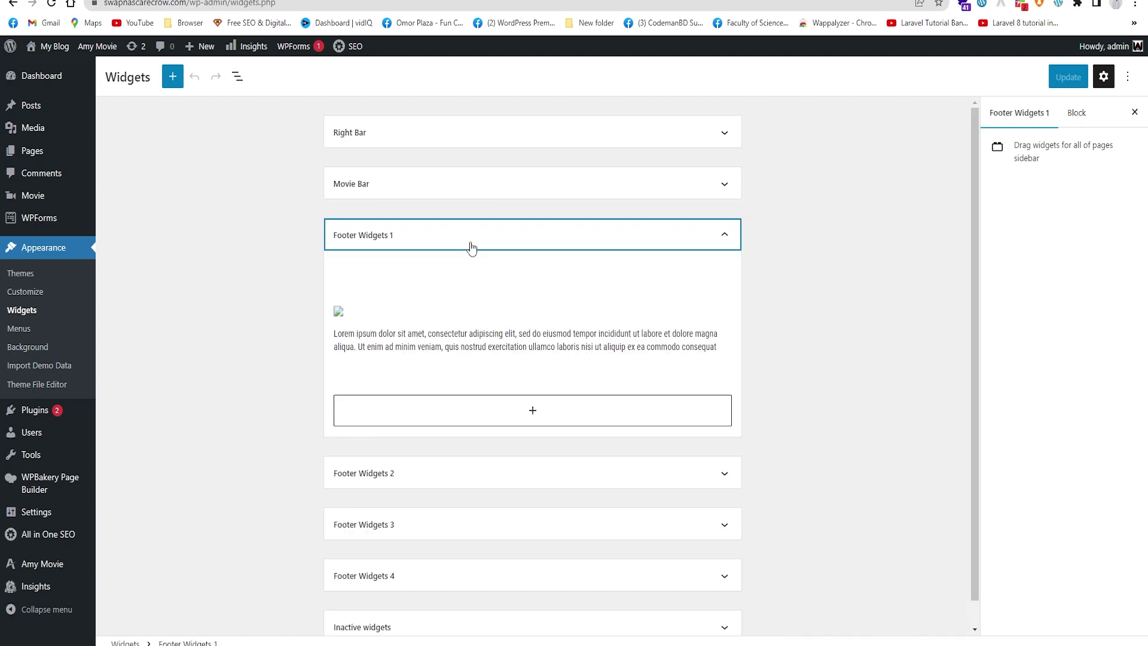
click(419, 337)
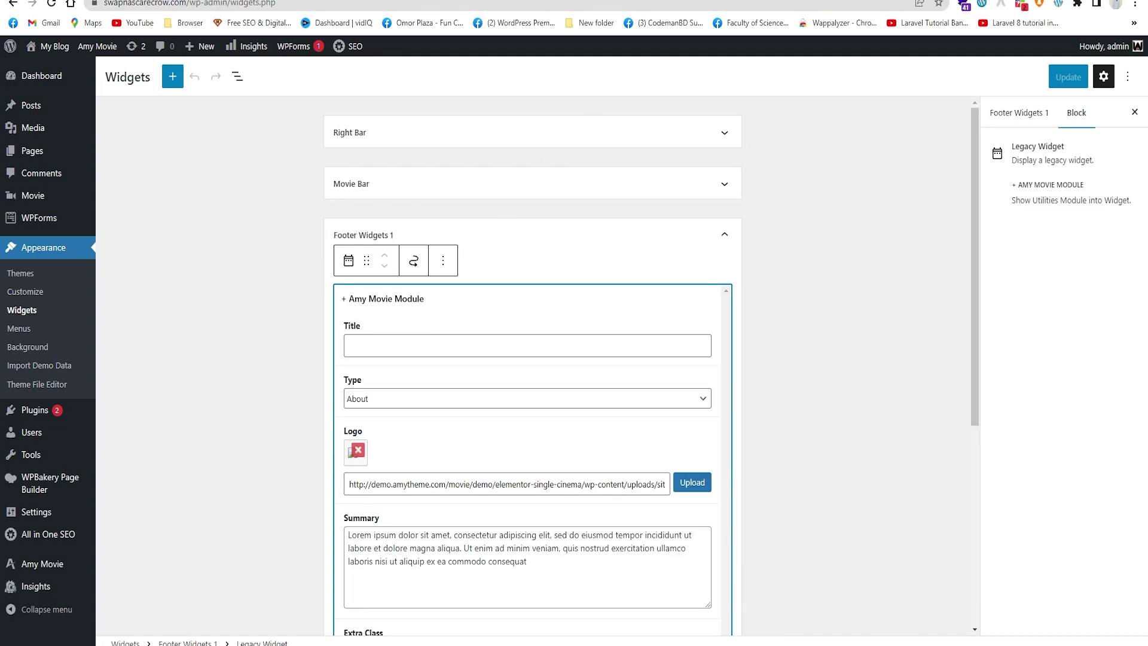
- Compare with the live footer and add 'Demo Text:' to the About summary
key(ctrl+Tab)
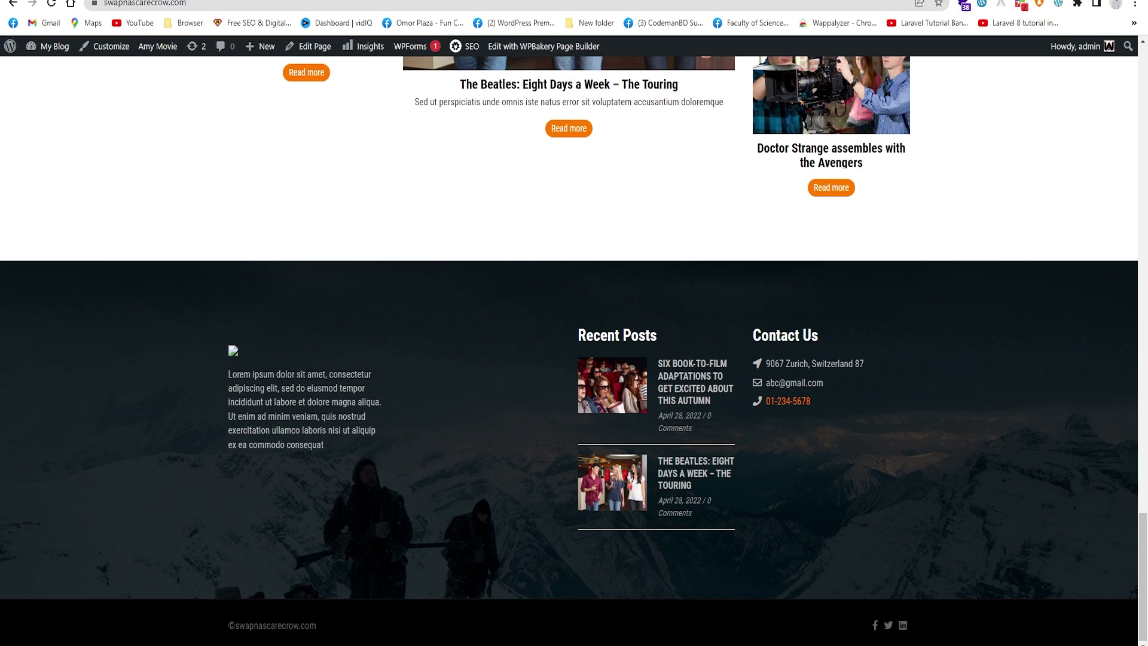
key(ctrl+shift+Tab)
scroll(434, 556, down, 2)
click(373, 422)
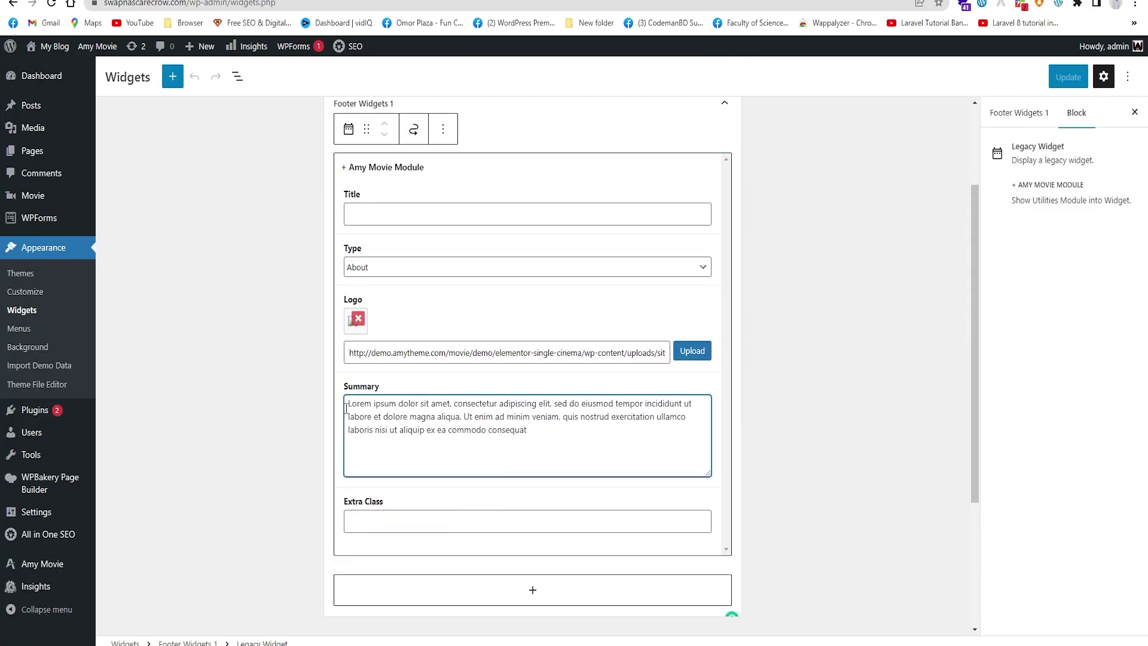
text(Demo Text)
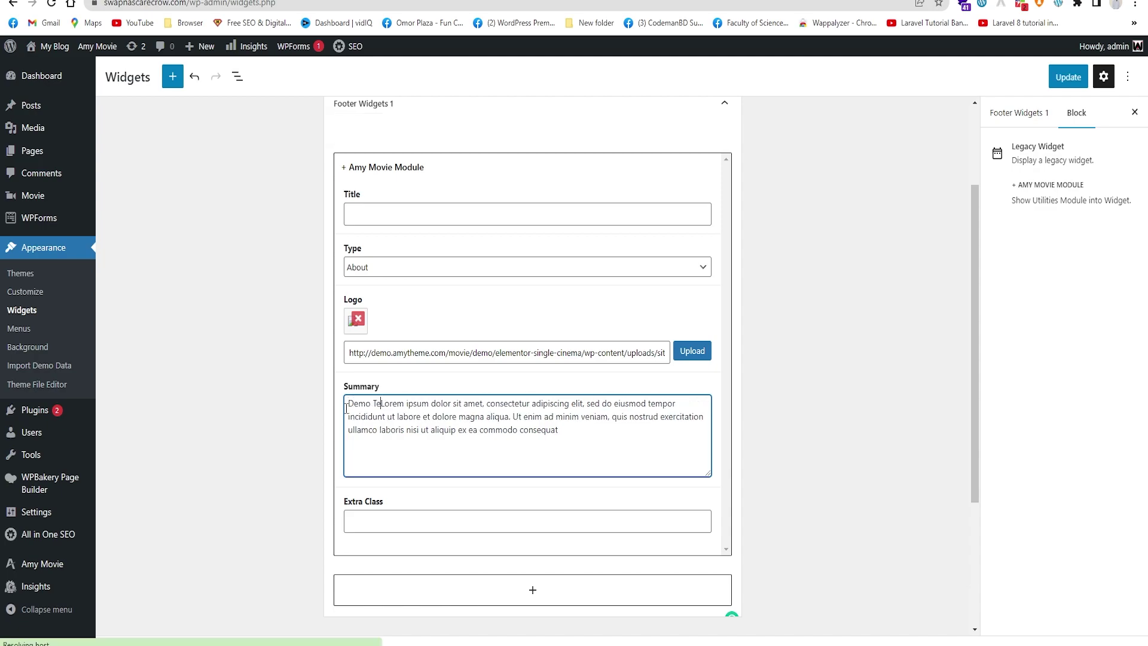
text(:)
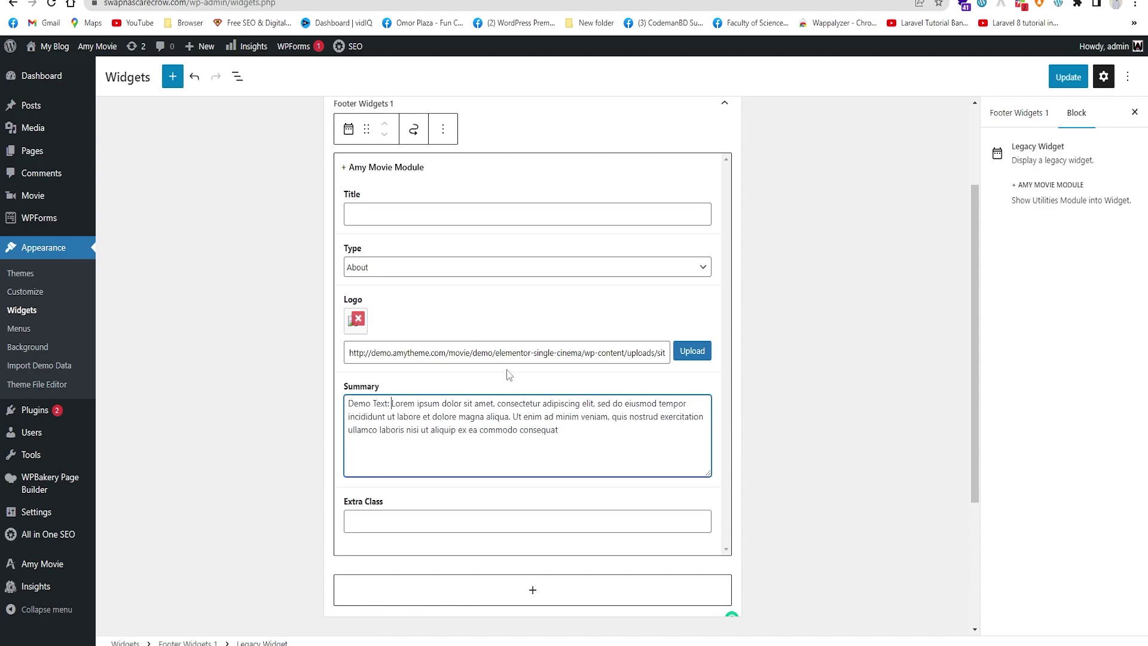
- Insert the logo160x60 image as the About widget's logo and save the widgets
click(690, 351)
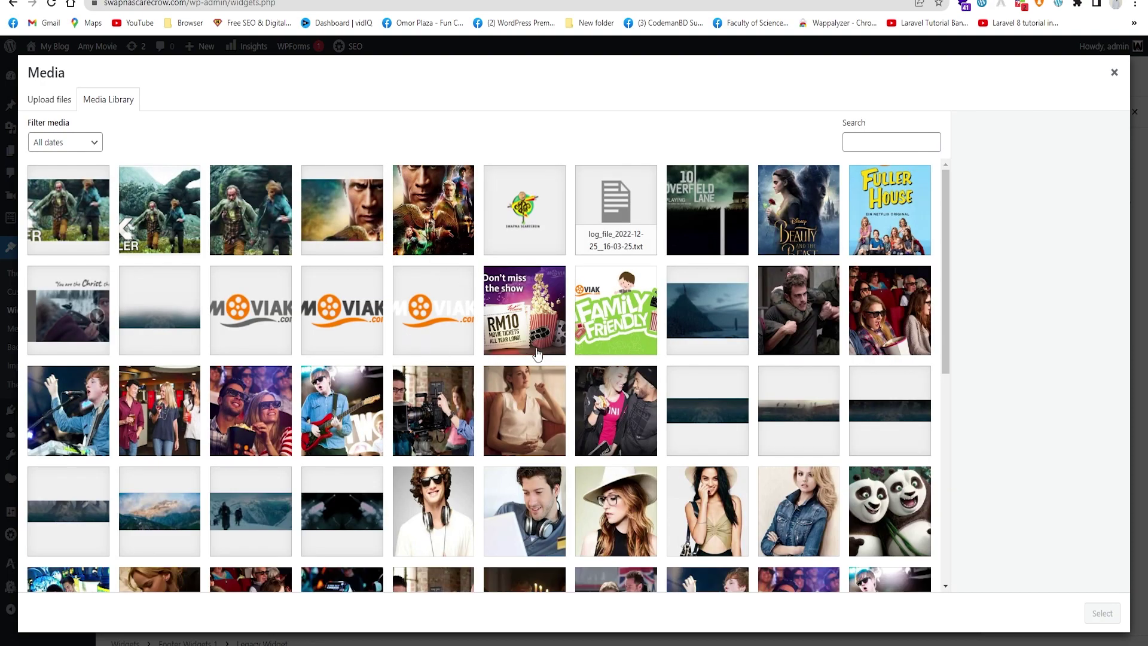
scroll(484, 293, down, 3)
scroll(484, 293, up, 3)
click(524, 209)
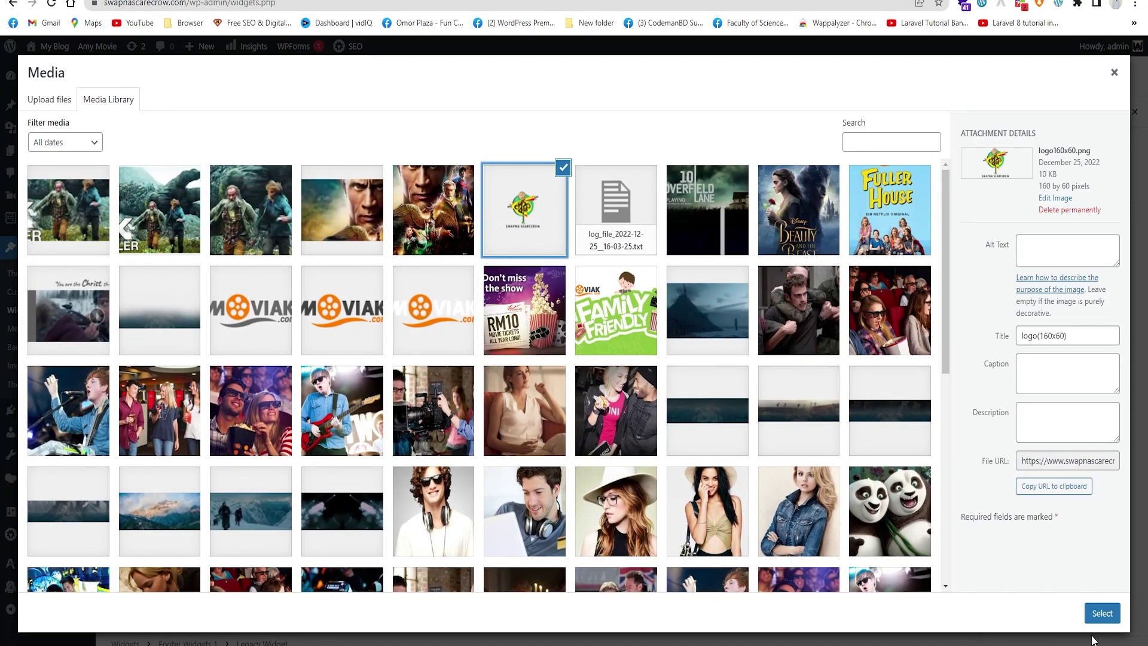
click(1100, 613)
scroll(528, 384, down, 2)
scroll(528, 384, down, 1)
scroll(513, 288, up, 5)
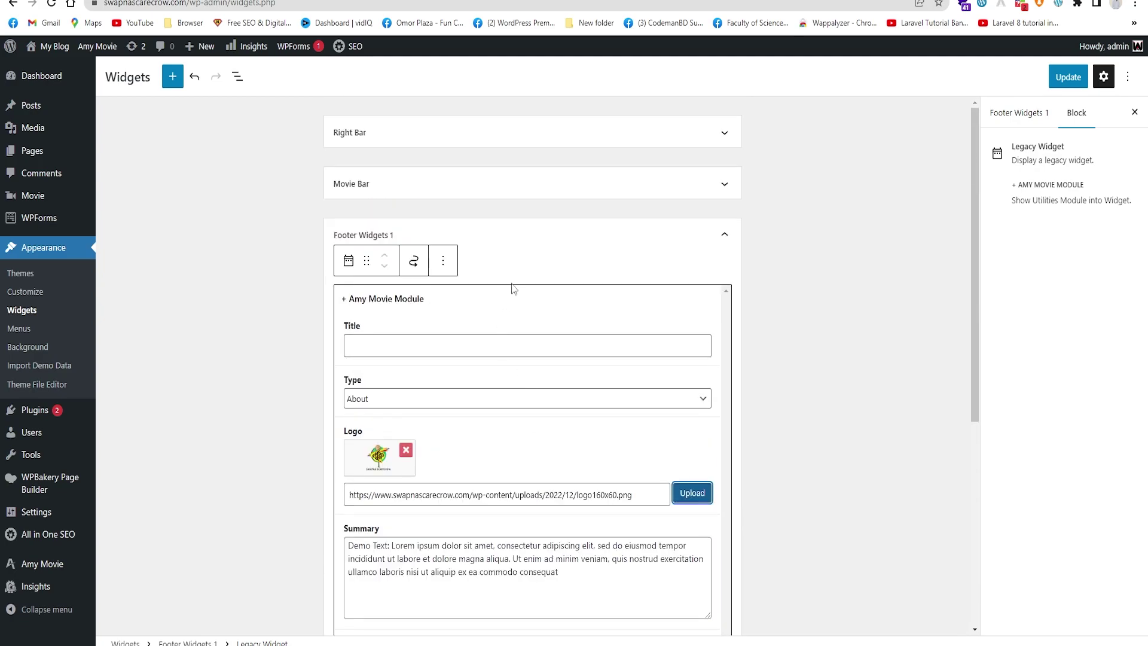
click(557, 266)
click(1067, 79)
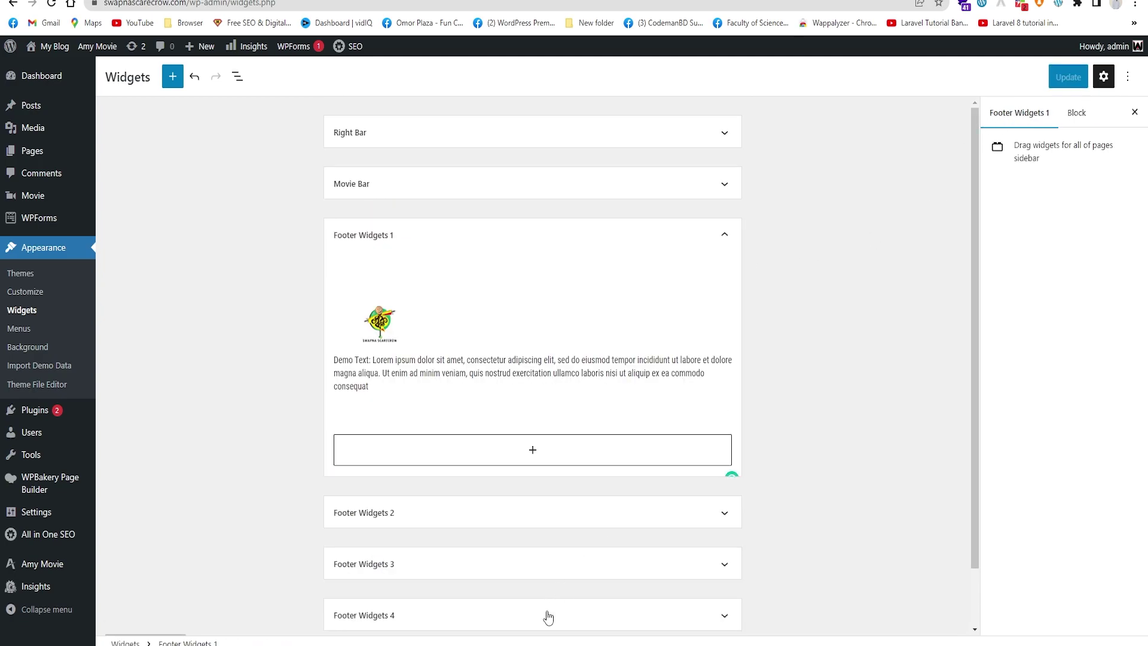
- Reload the front page and check the footer's new logo and 'Demo Text:' summary
key(ctrl+Tab)
key(F5)
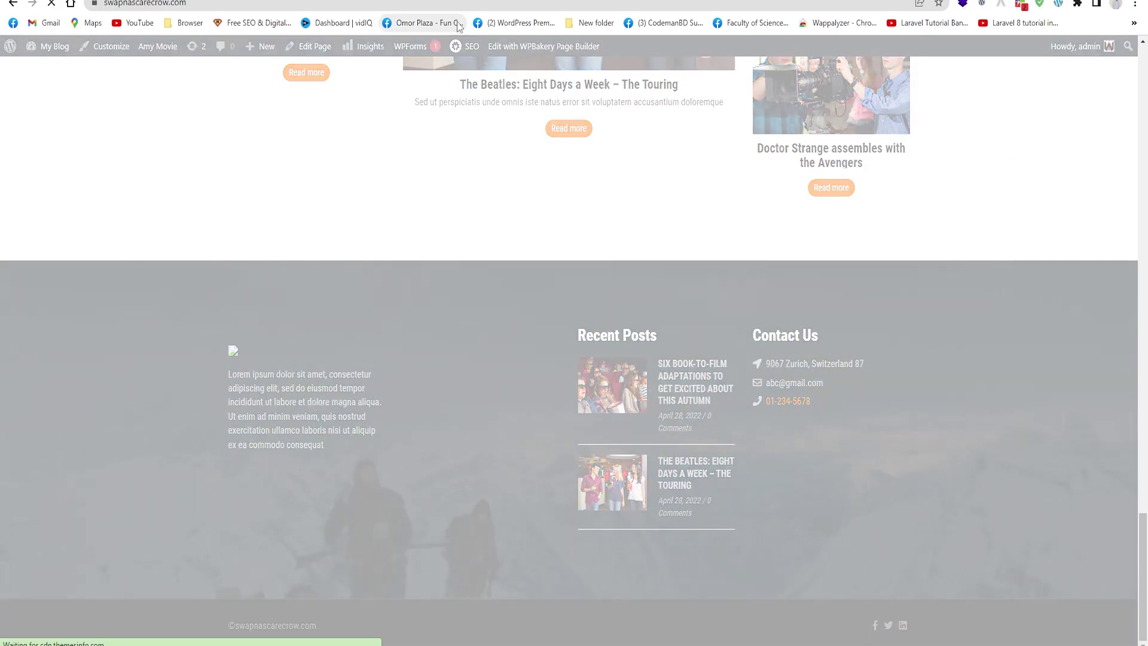
scroll(515, 213, down, 3)
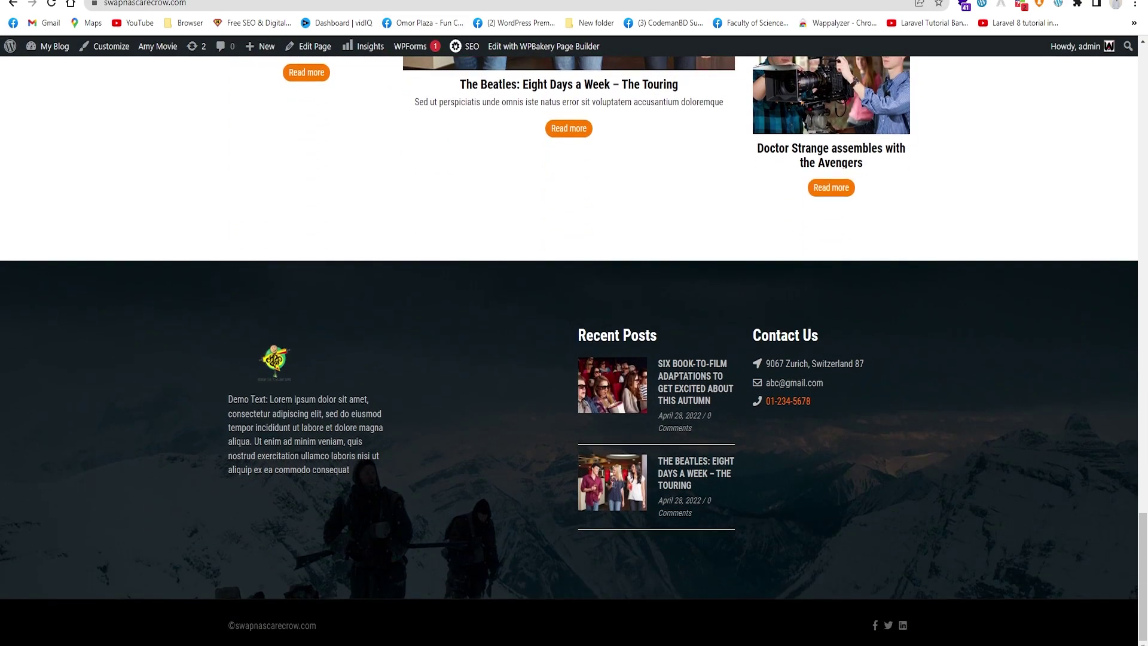
drag(228, 395, 359, 475)
click(272, 427)
drag(275, 399, 228, 399)
click(344, 453)
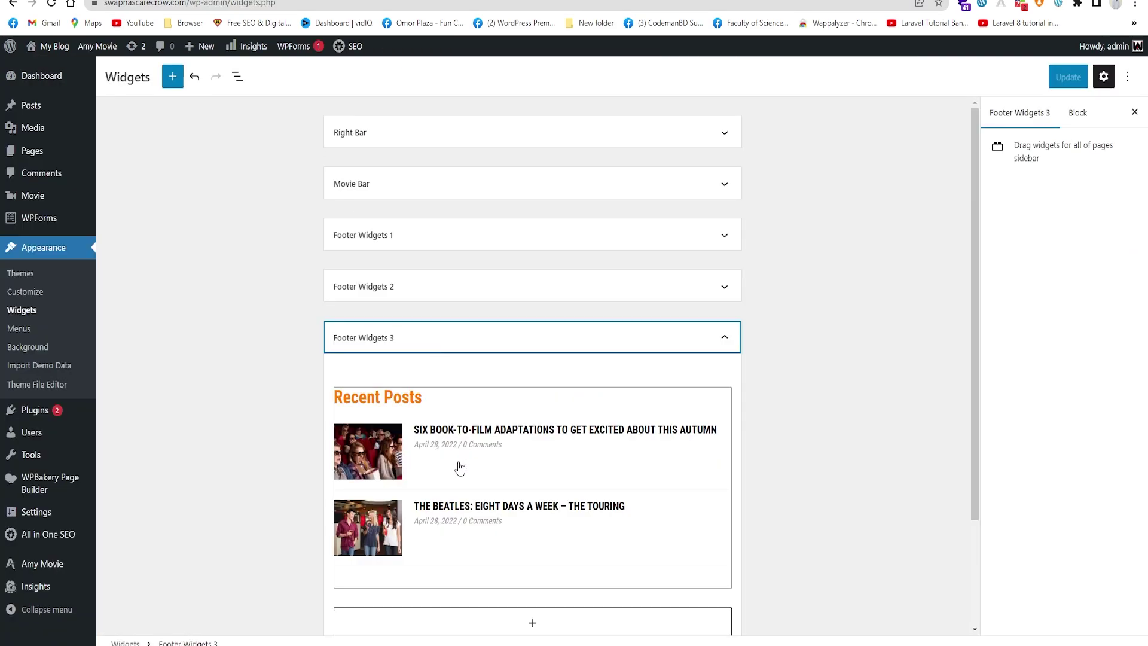
- Collapse Footer Widgets 3 and open the Contact Us block in Footer Widgets 4
scroll(459, 467, down, 3)
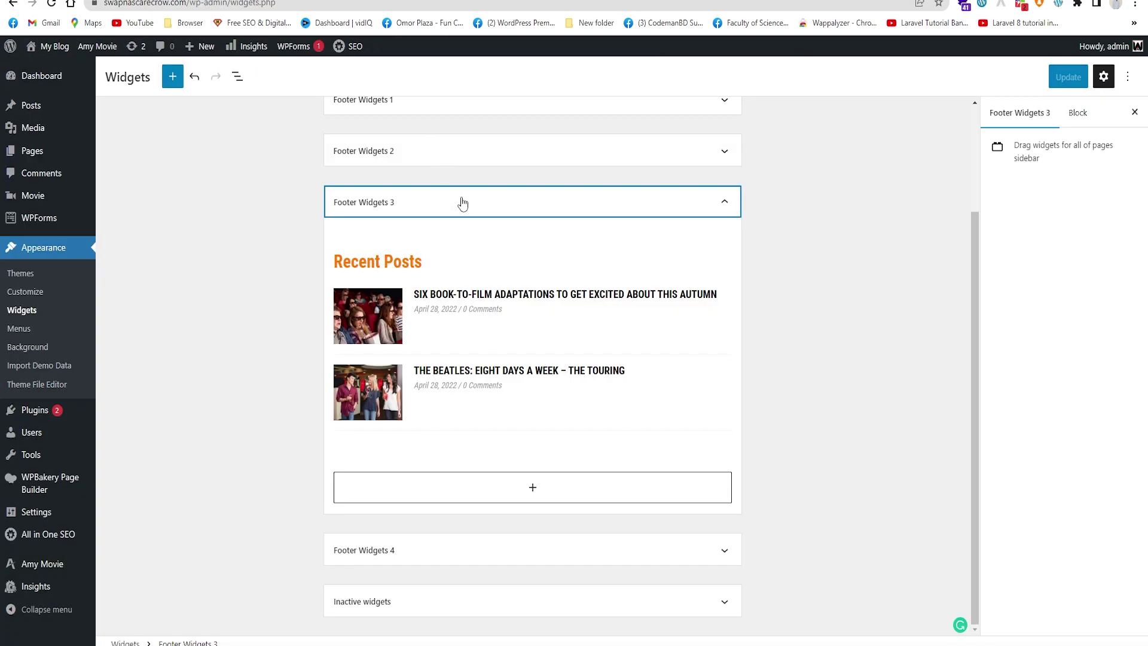
click(463, 204)
click(449, 386)
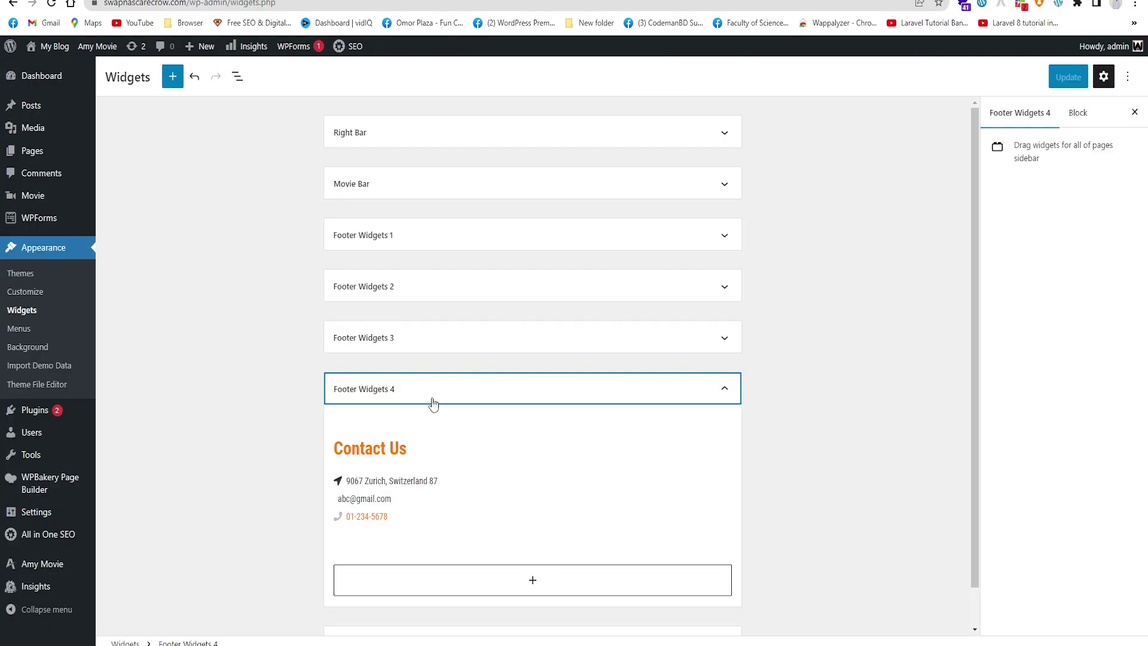
click(387, 489)
- Replace the old Contact Us address with the new street address
scroll(407, 443, down, 4)
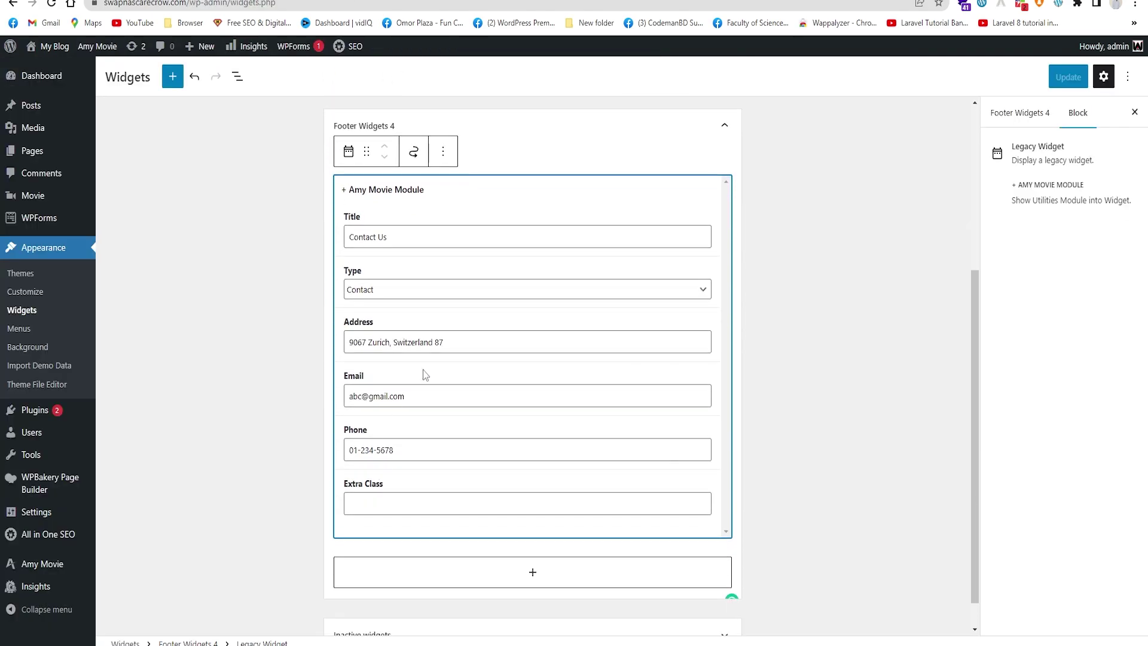
drag(368, 341, 313, 343)
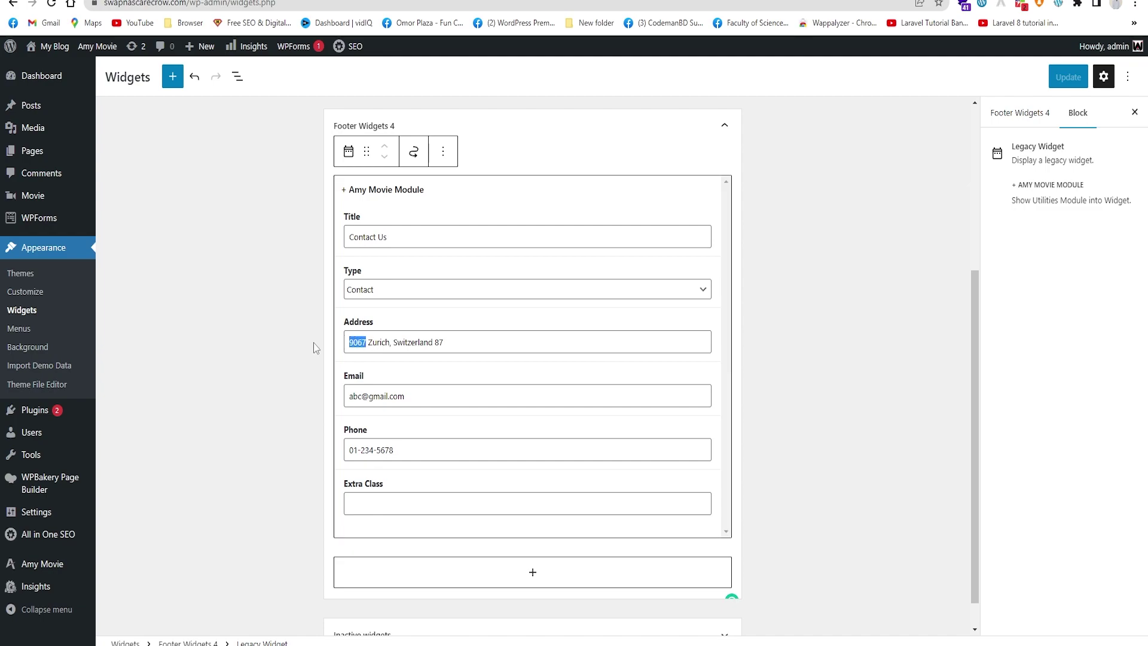
text(9)
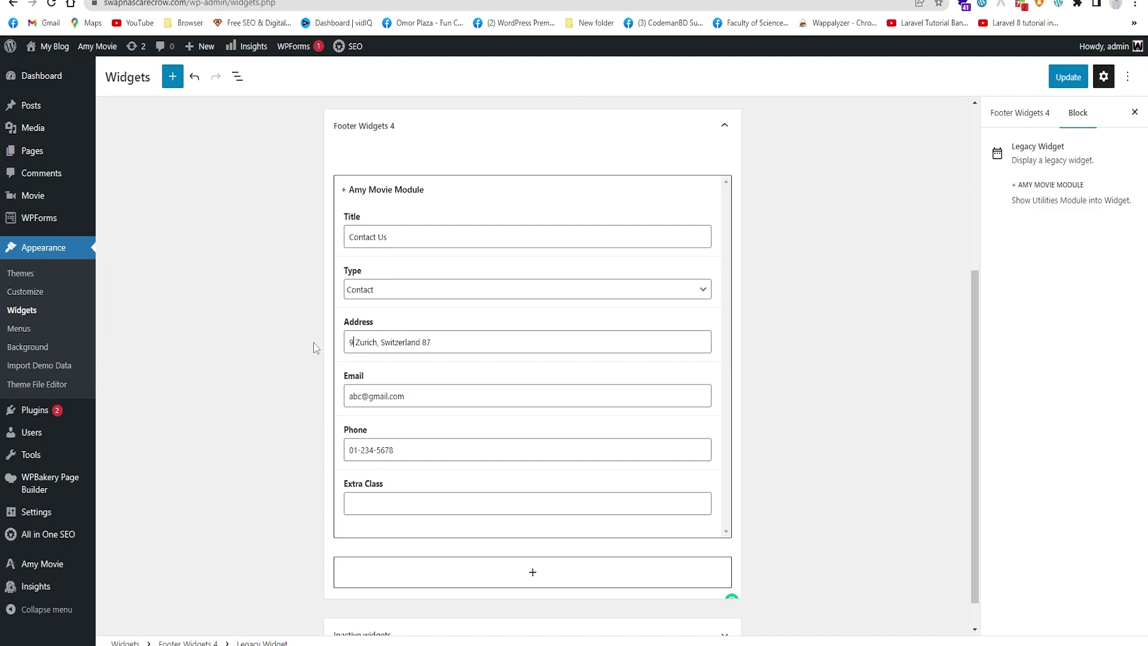
text(/5)
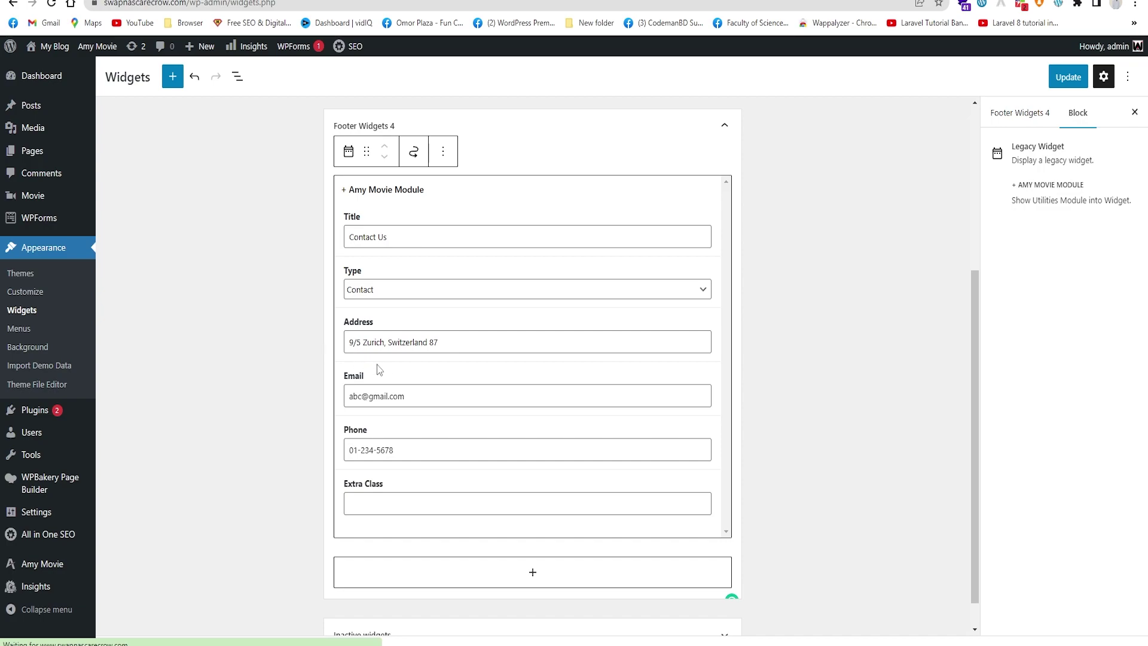
text(ka)
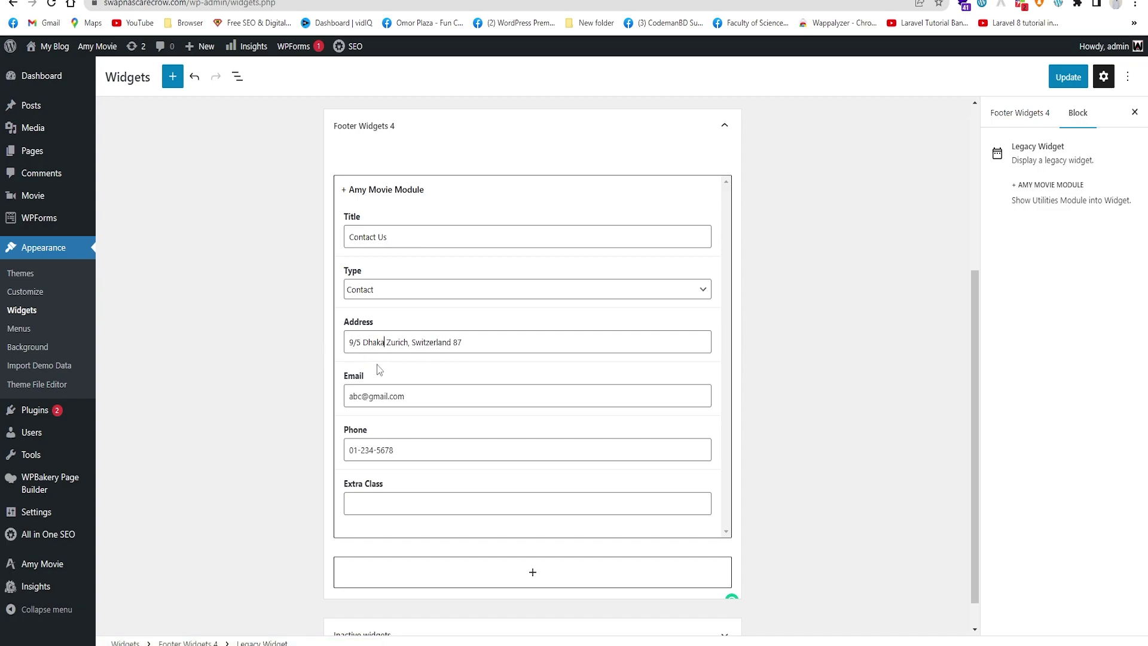
key(BackSpace)
key(BackSpace)
text(Mirpur)
text(-2)
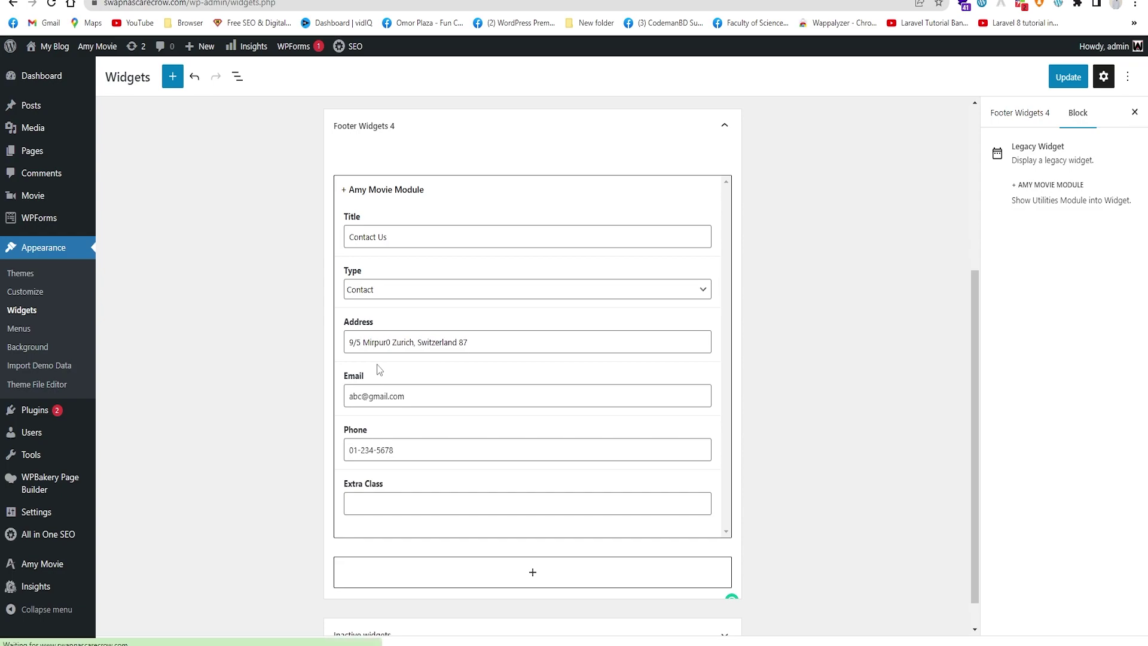
text(, D)
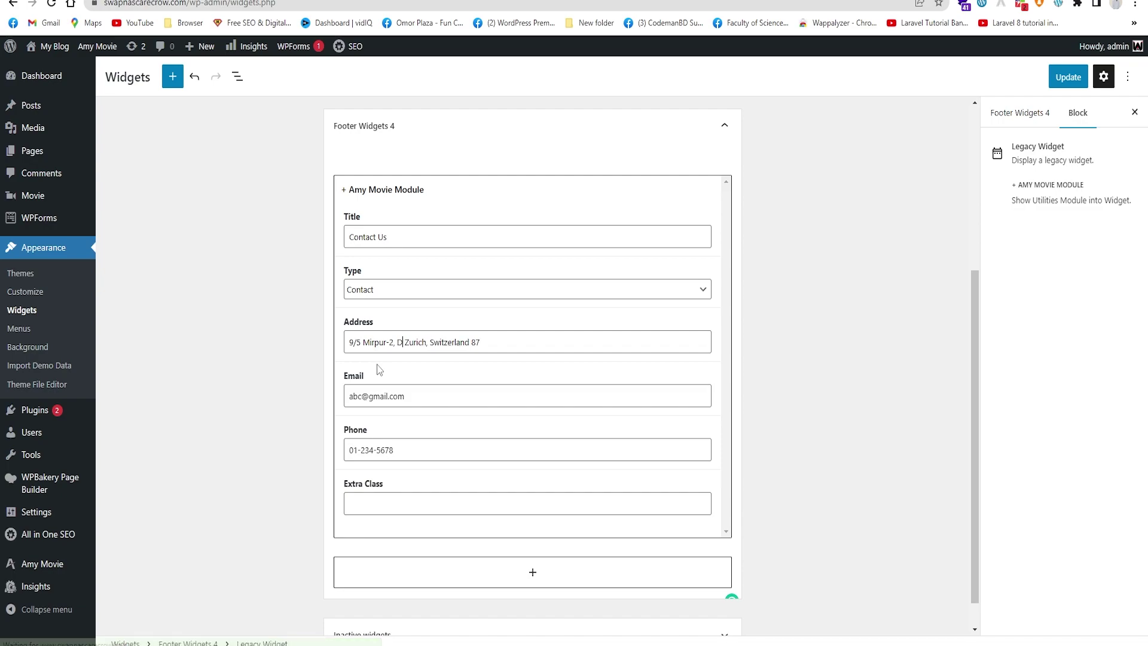
text(haka,)
key(Delete)
key(Delete)
key(Delete)
key(Delete)
key(Delete)
key(Delete)
key(Delete)
key(Delete)
key(Delete)
key(Delete)
key(Delete)
key(Delete)
key(Delete)
key(Delete)
key(Delete)
key(Delete)
key(Delete)
key(Delete)
key(Delete)
key(Delete)
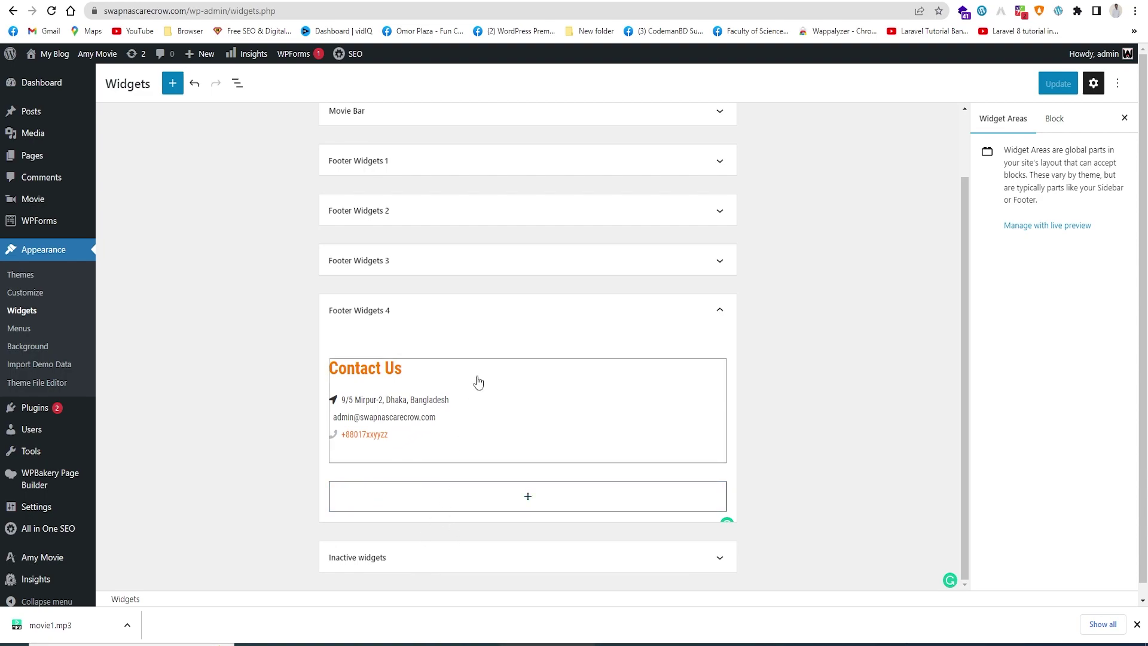
- Collapse Footer Widgets 4, expand Inactive widgets, and check the live footer's updated contact details
click(538, 318)
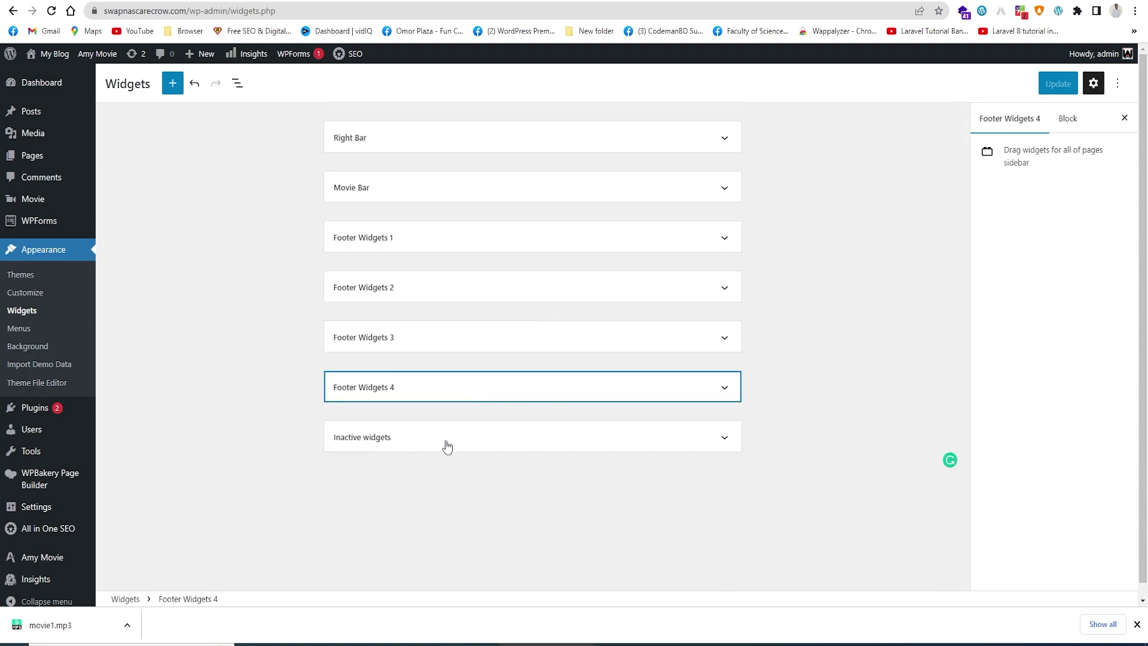
click(447, 446)
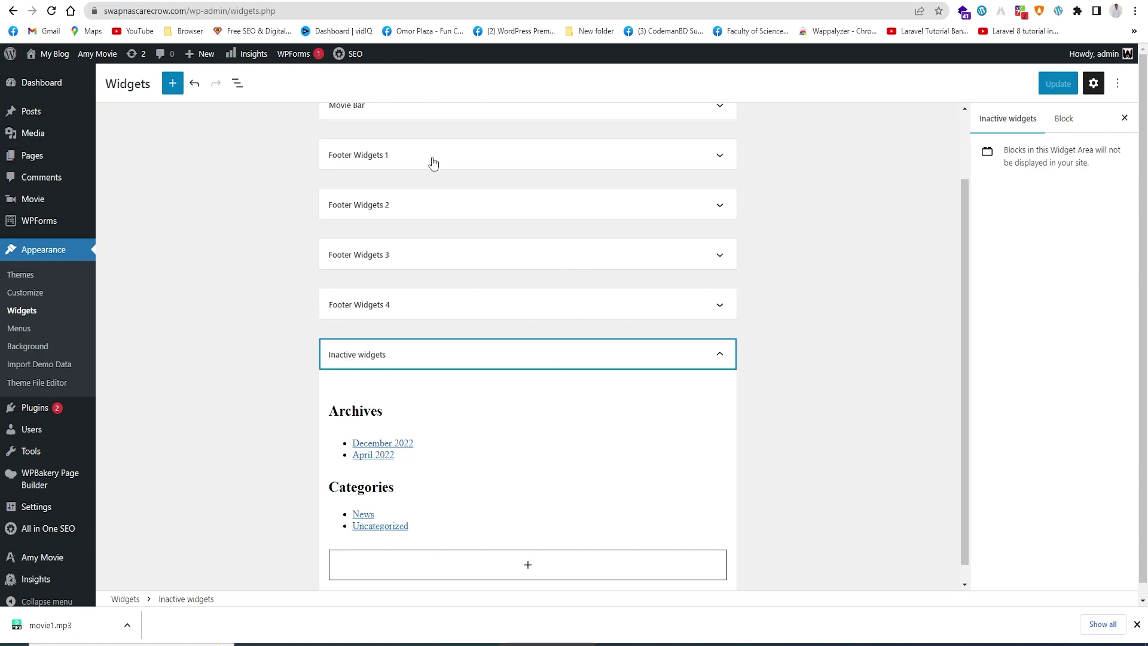
click(485, 2)
scroll(812, 522, down, 3)
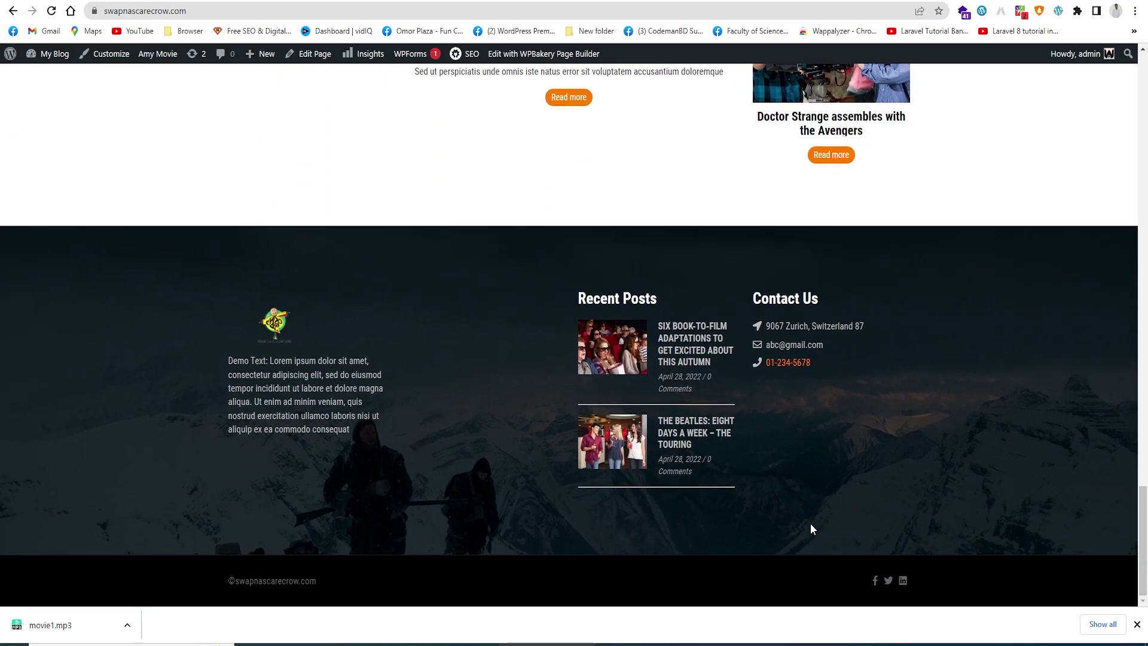
scroll(505, 464, up, 4)
scroll(812, 461, up, 6)
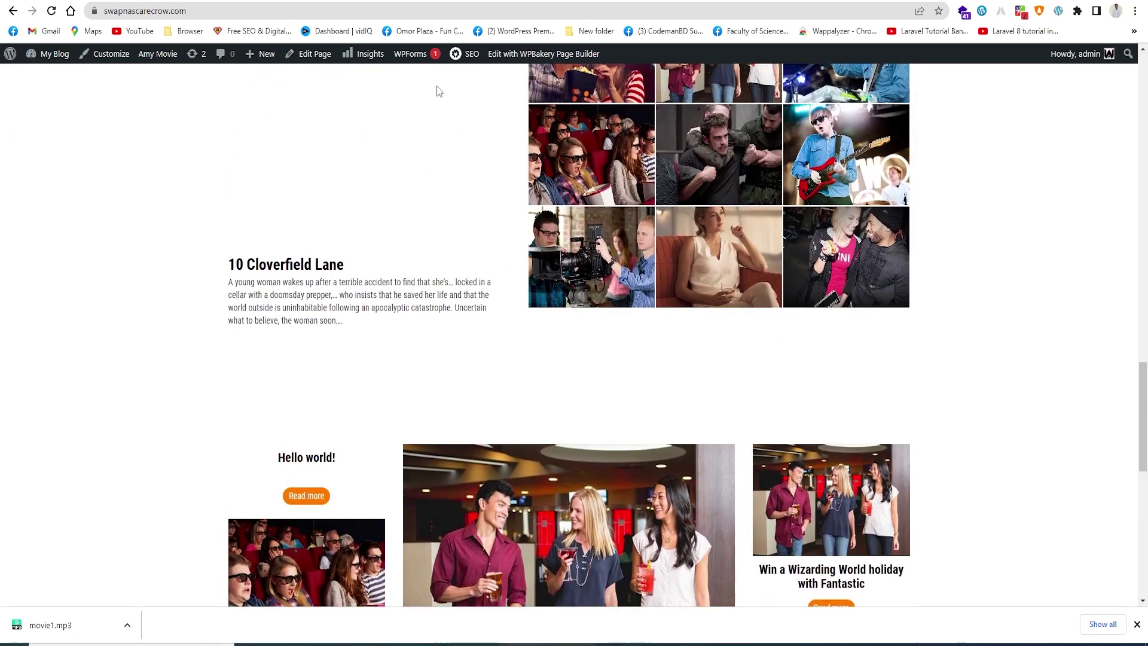
- Collapse the Inactive widgets area and dismiss the browser's downloads notice
key(ctrl+Tab)
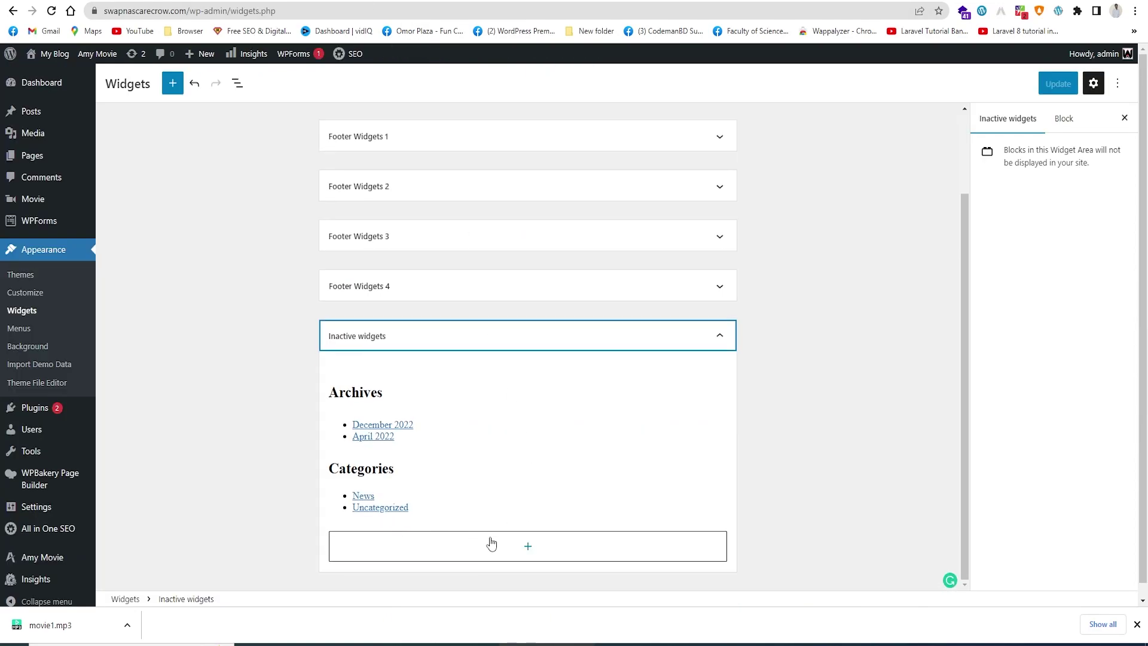
click(556, 339)
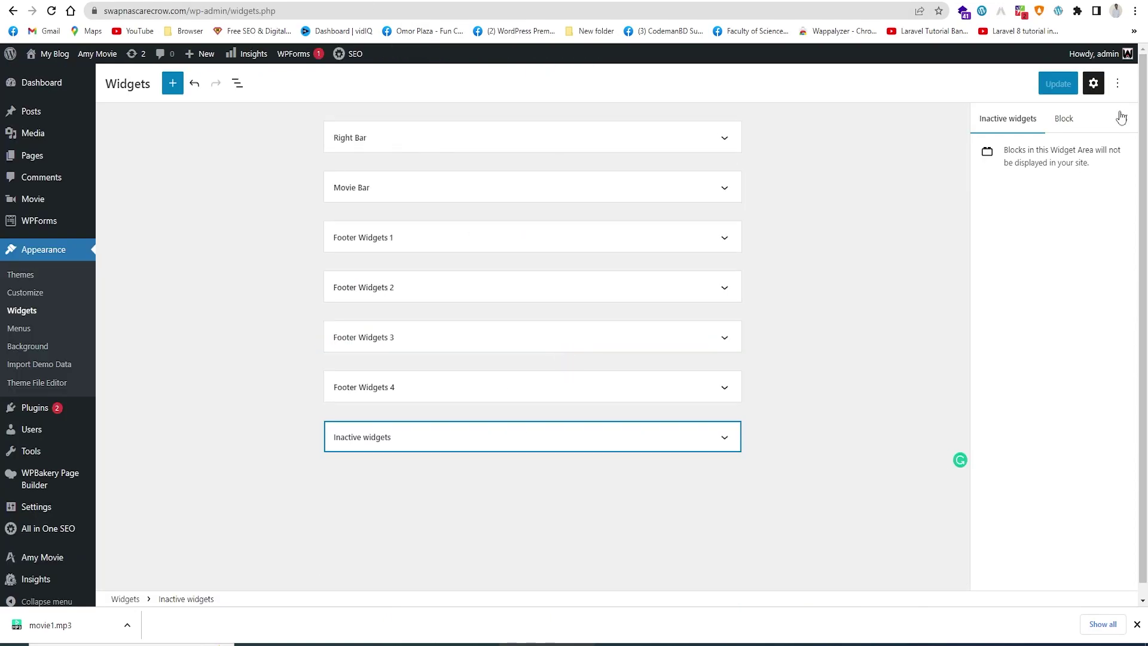
click(1137, 624)
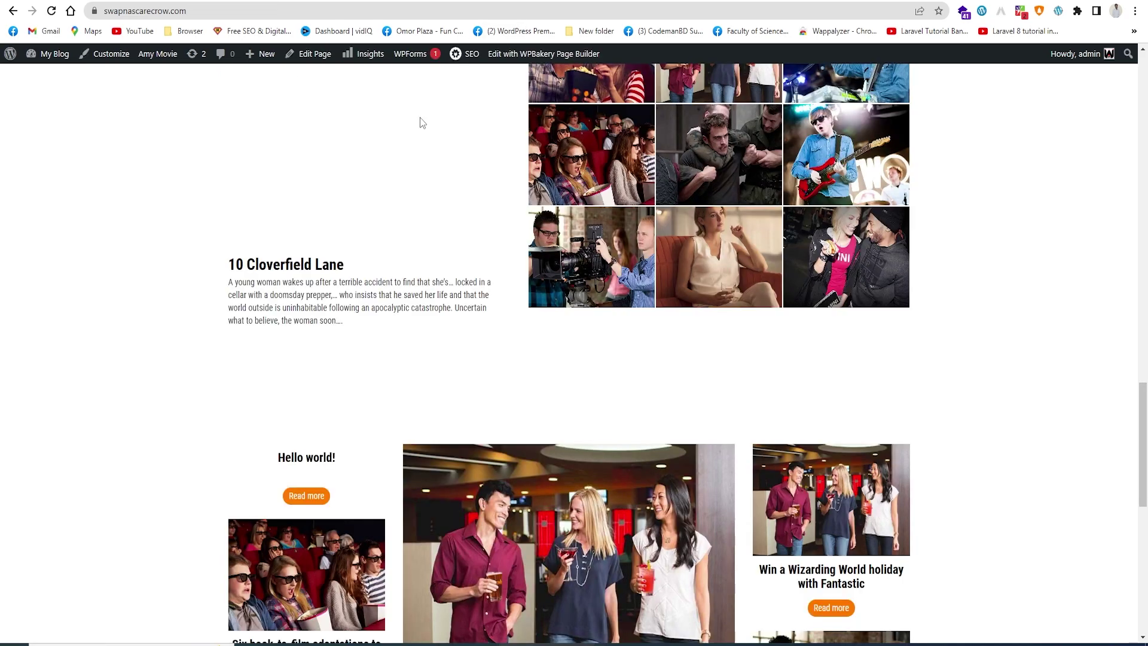
scroll(420, 120, up, 15)
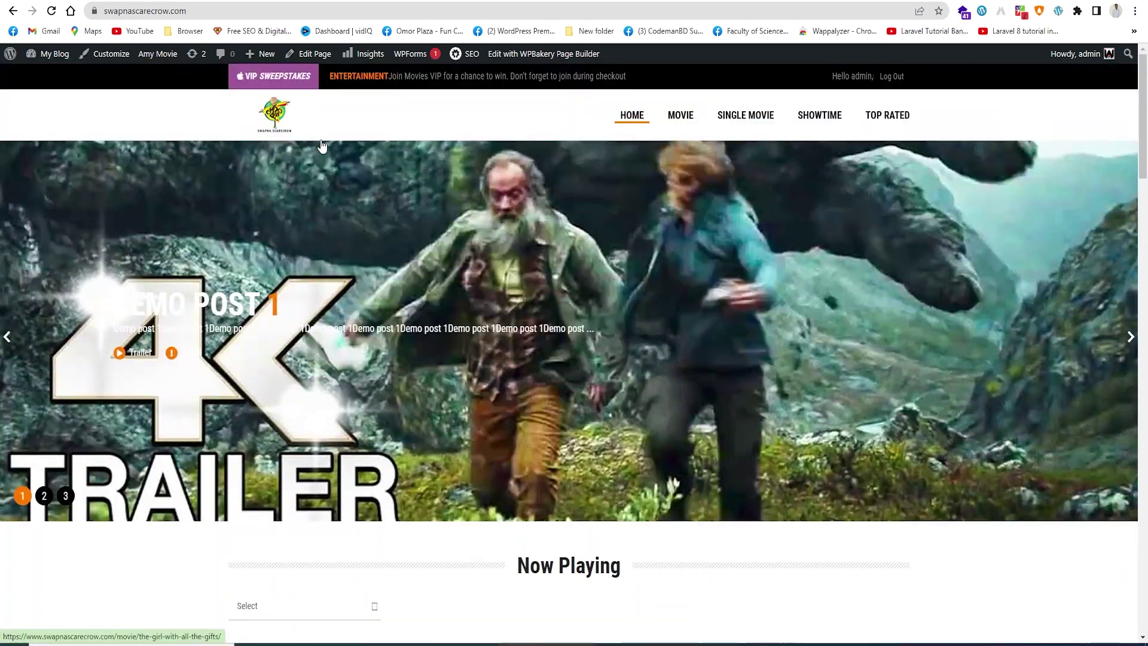
click(282, 117)
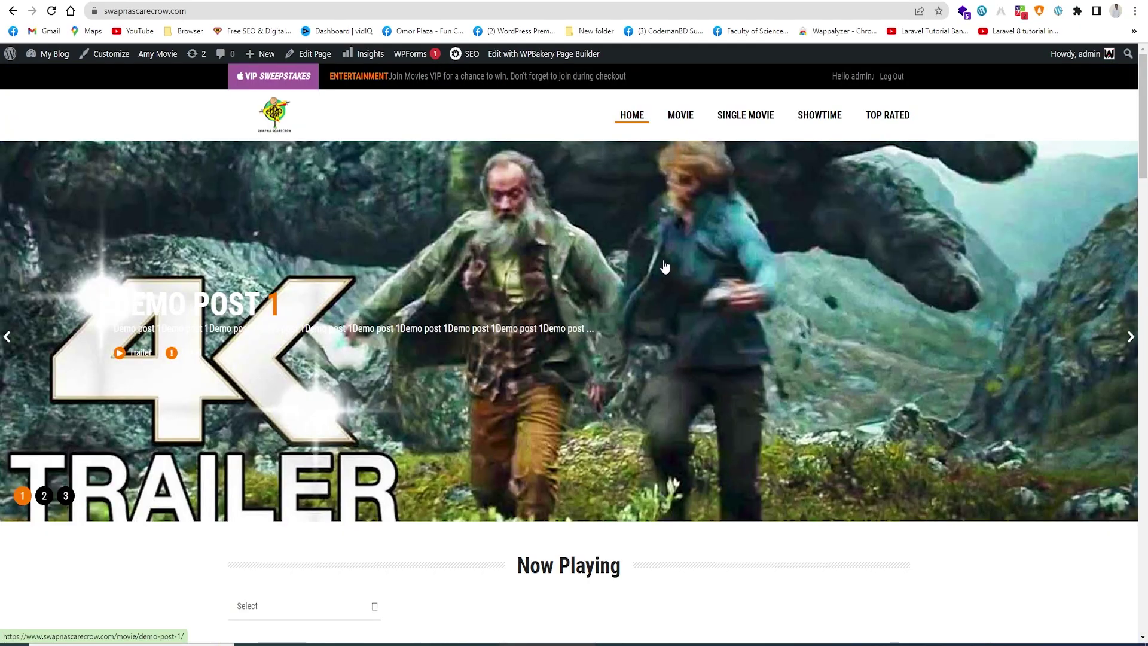
scroll(664, 266, down, 20)
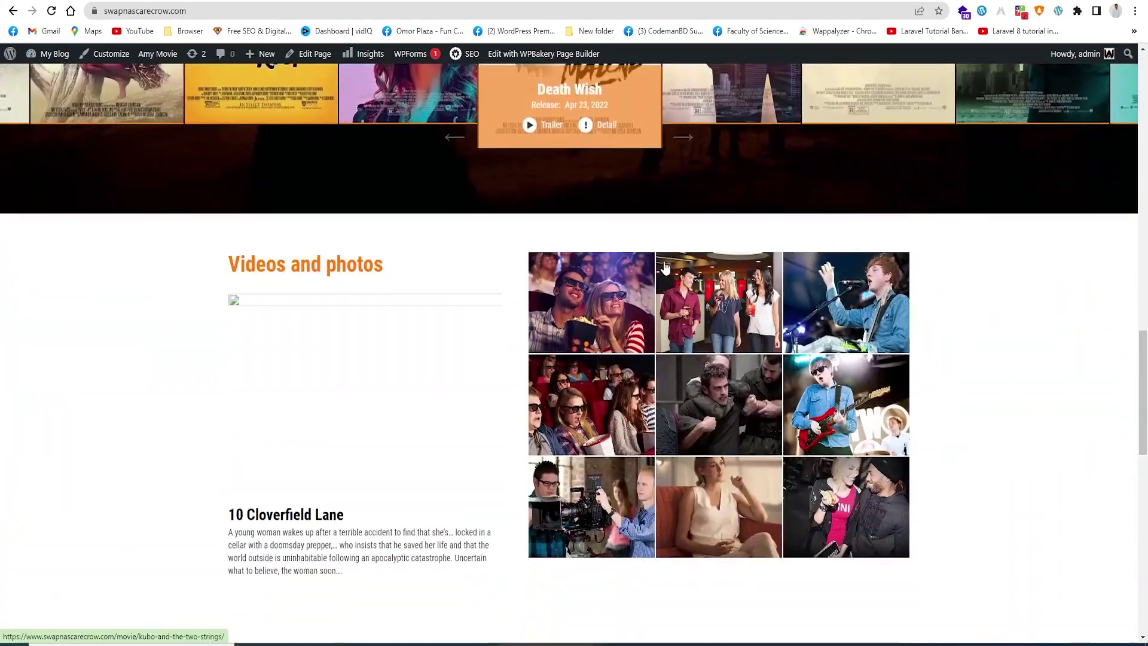
scroll(665, 268, down, 5)
scroll(665, 268, up, 20)
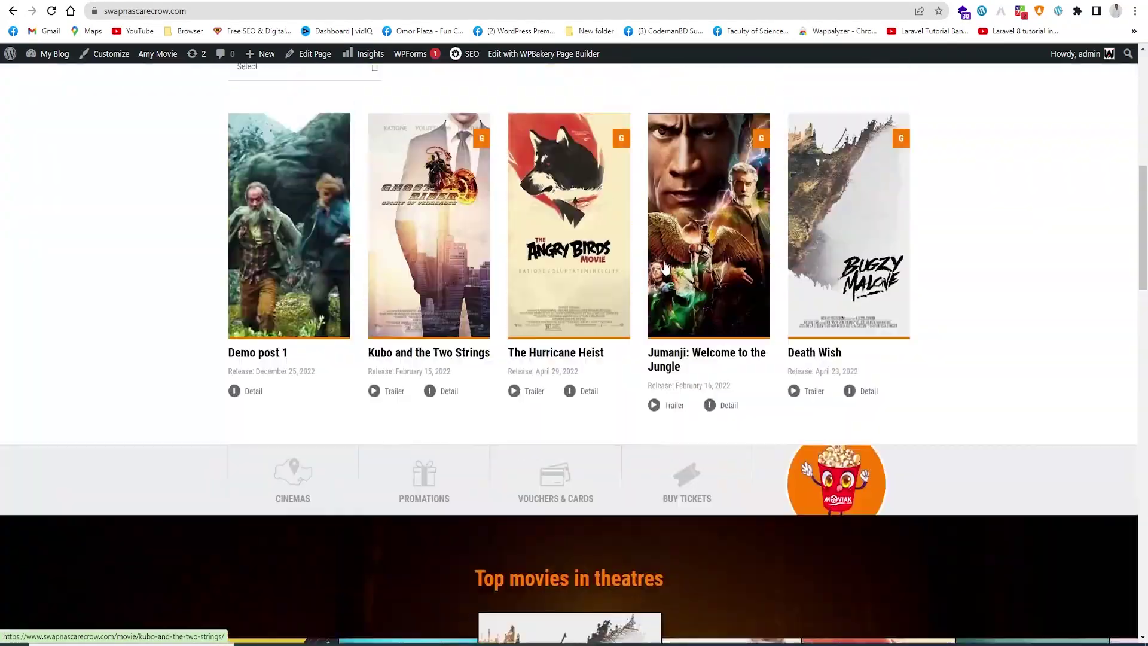
scroll(665, 267, down, 4)
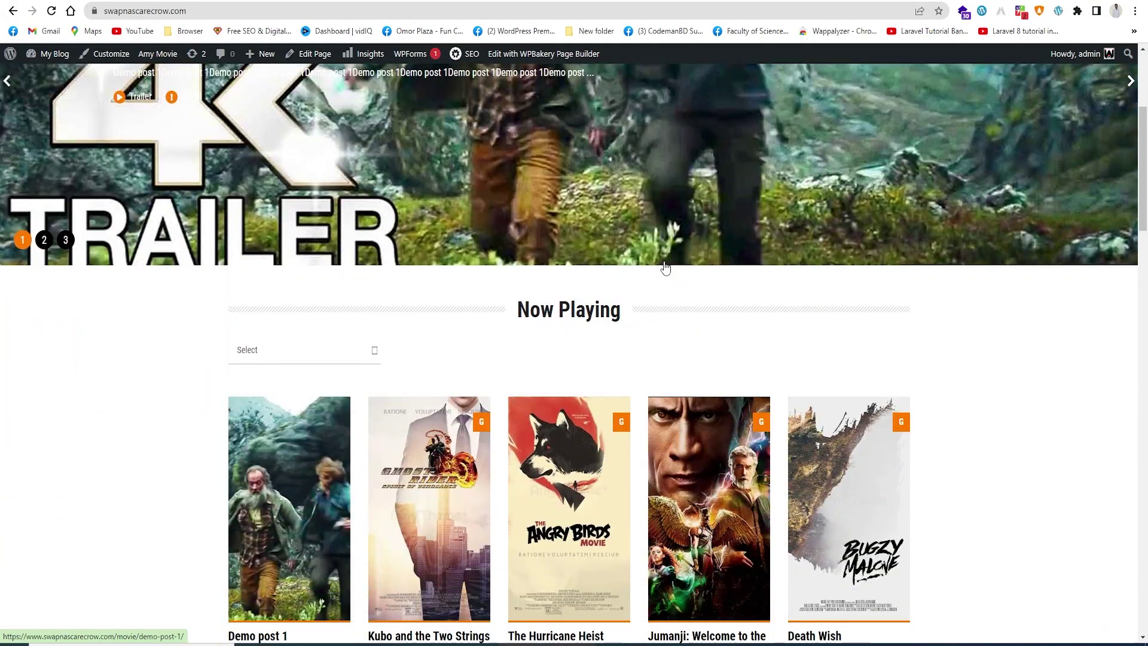
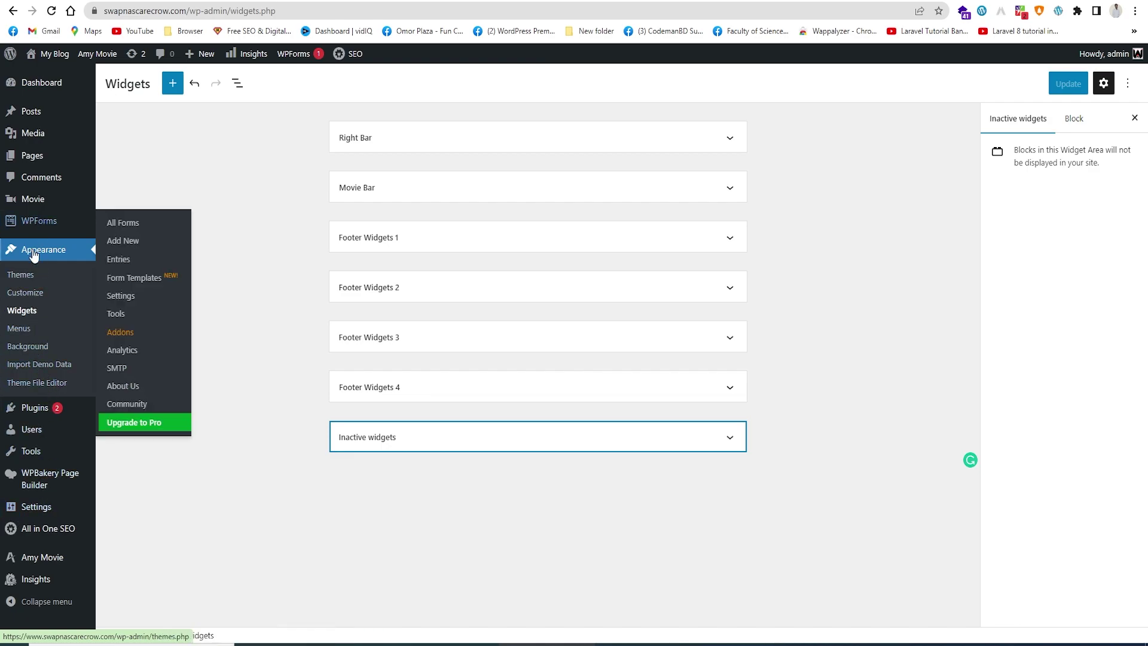
- Delete the Top rated and Now Playing entries from the Custom Services menu, keeping Home
click(17, 329)
scroll(553, 482, down, 2)
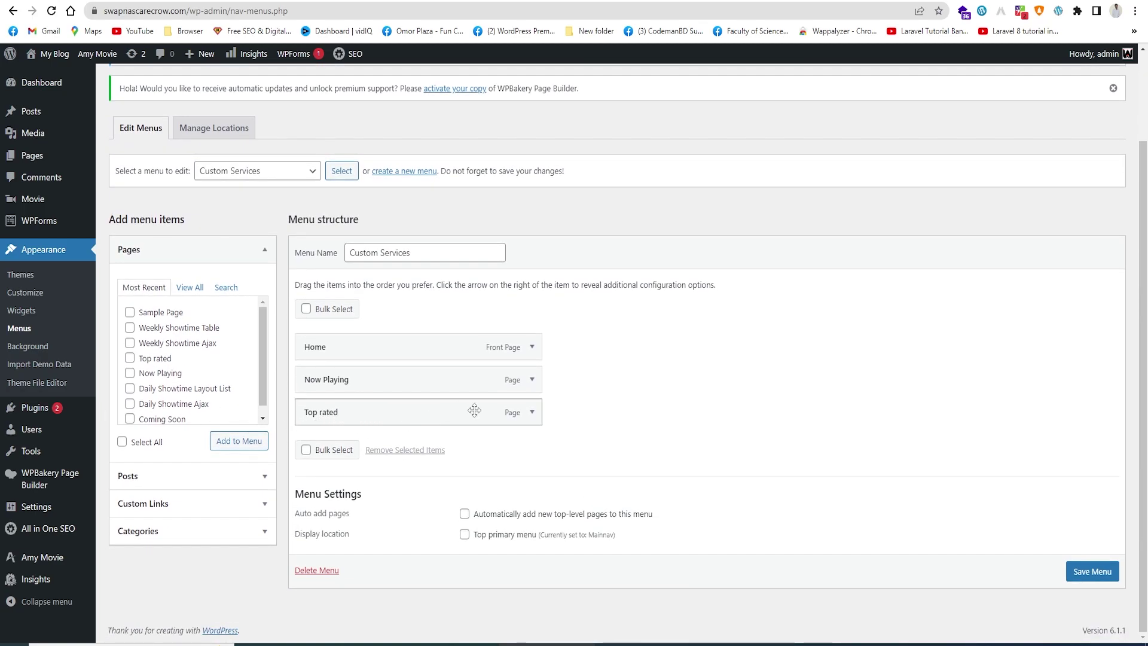
click(532, 412)
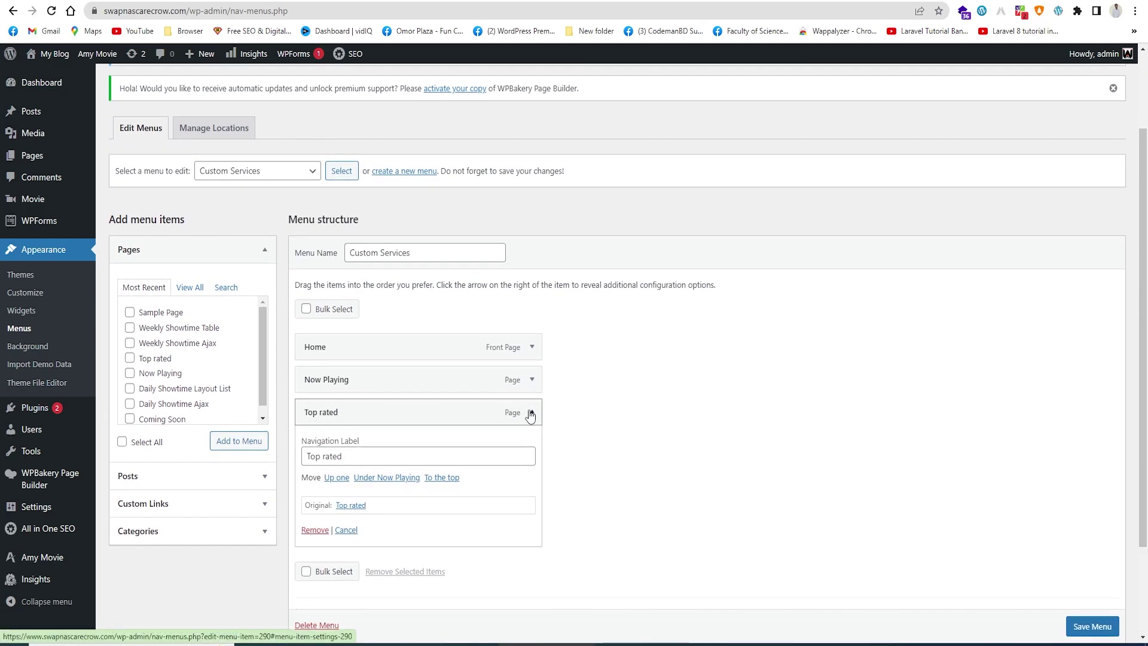
click(315, 531)
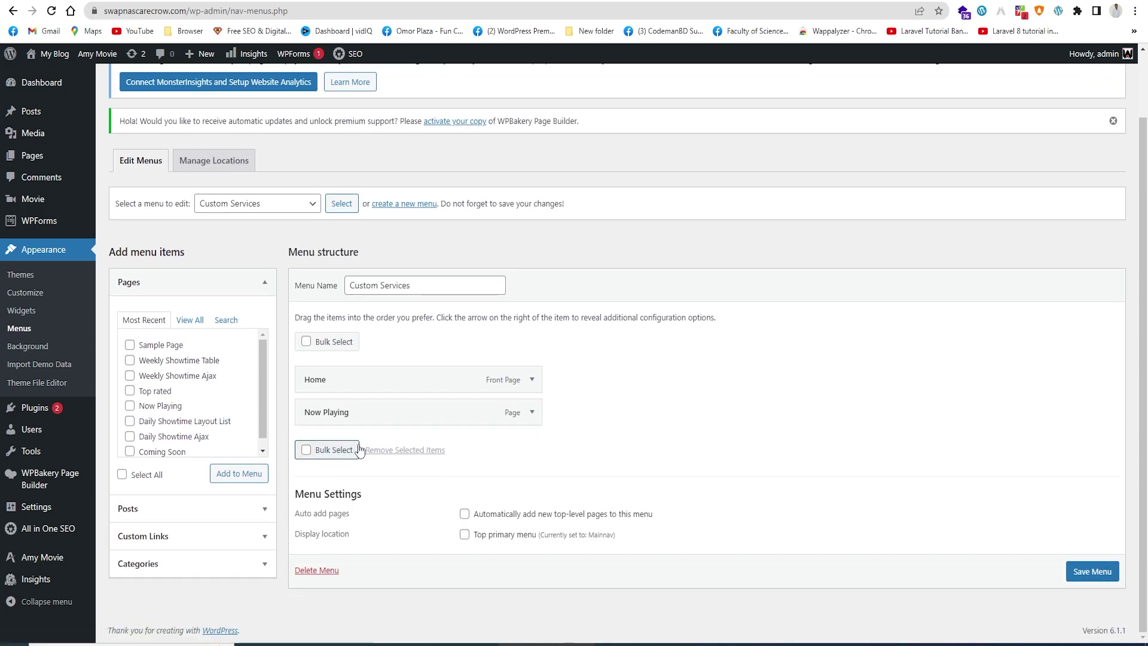
click(531, 412)
click(305, 530)
click(218, 230)
click(528, 277)
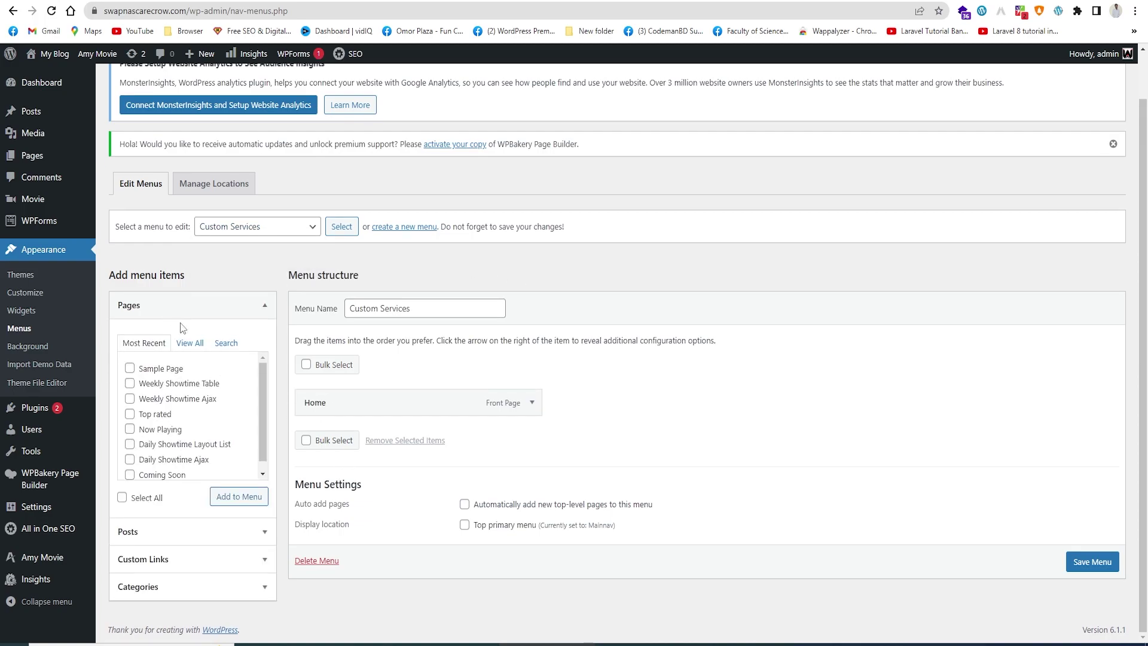
- Add MOVIES and EVENTS custom links with URL '#' to the Custom Services menu
click(173, 315)
click(175, 371)
click(188, 443)
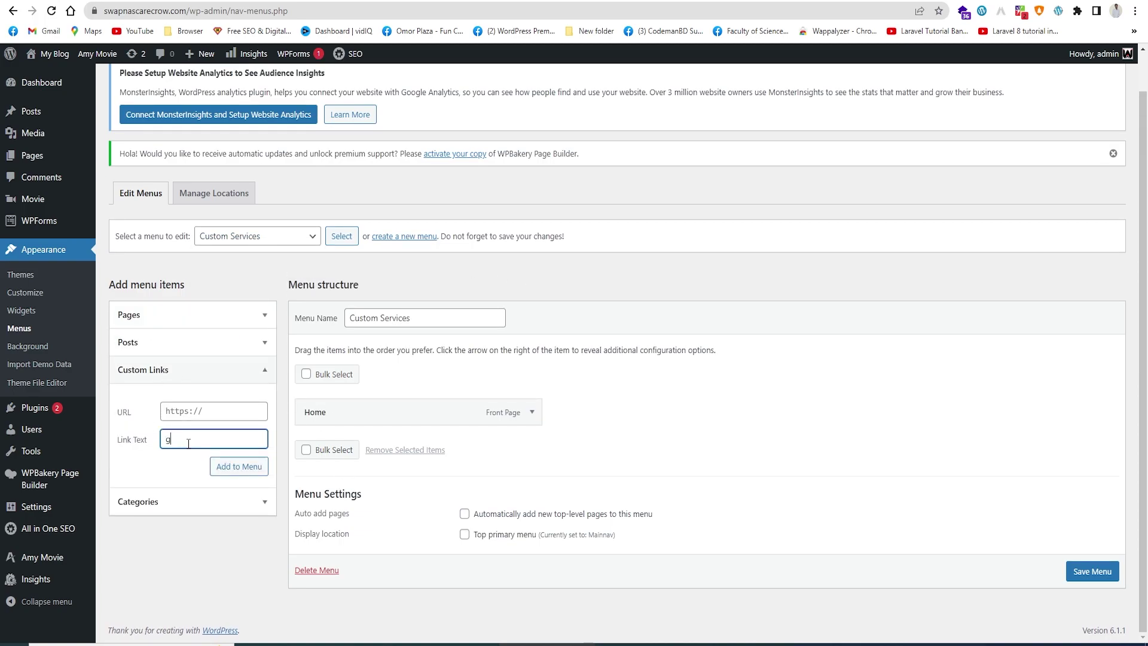
text(MOVIES)
click(200, 411)
text(#)
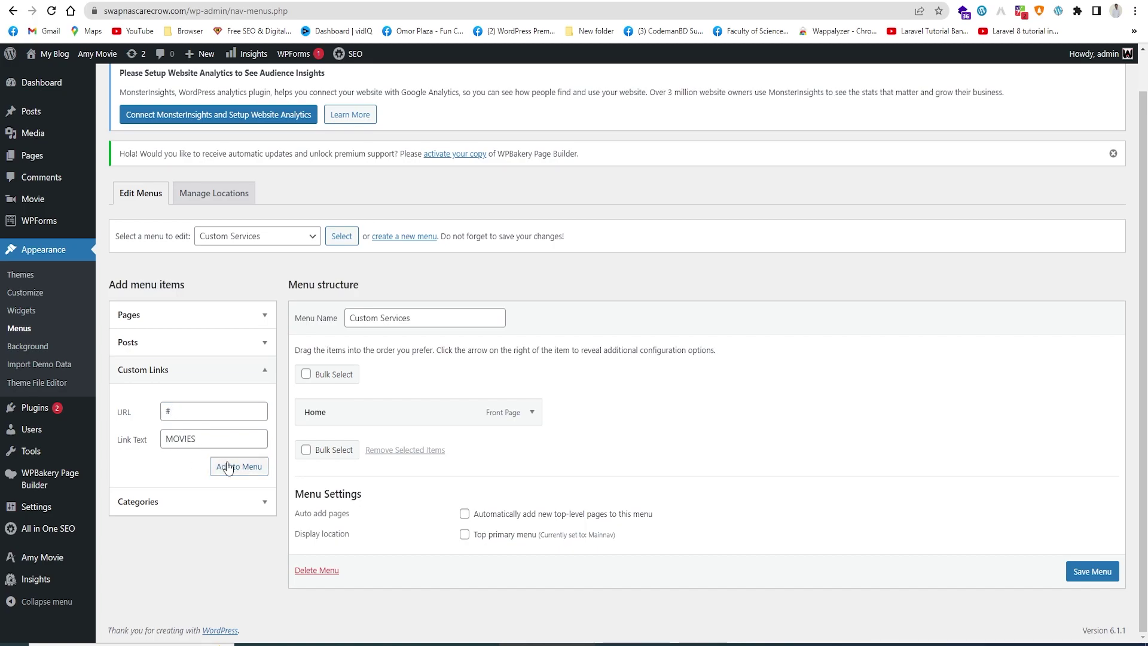
click(236, 466)
click(183, 441)
text(EVENTS)
click(230, 413)
text(#)
click(239, 466)
- Add ABOUT US and BLOGS custom links with URL '#' to the menu
click(175, 443)
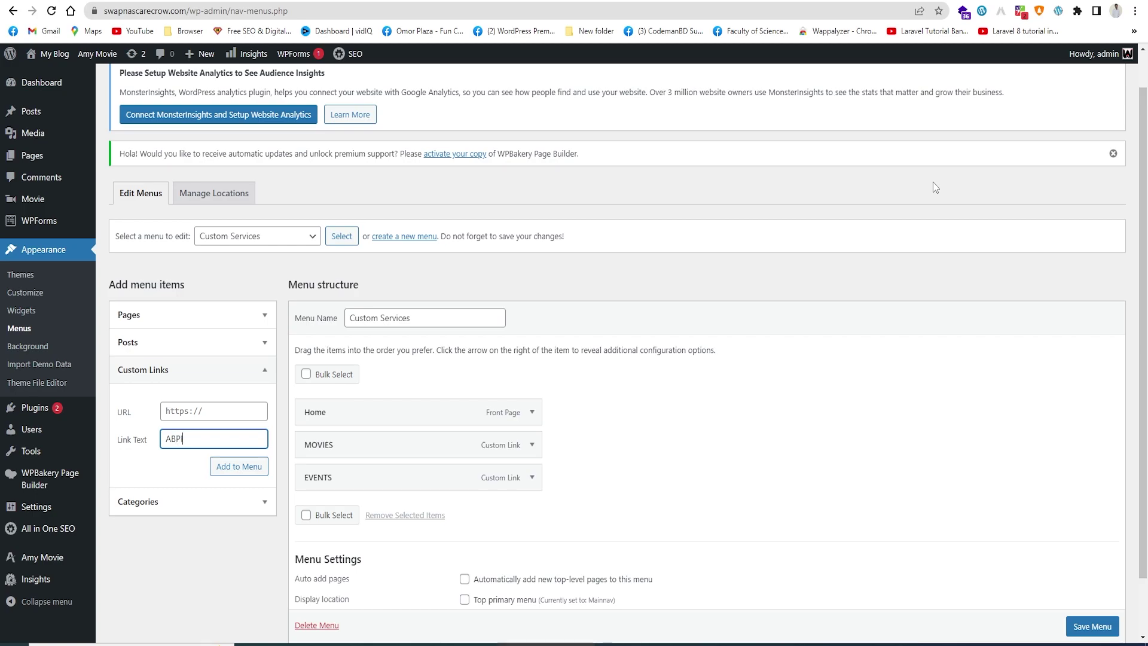
click(215, 411)
text(#)
click(229, 471)
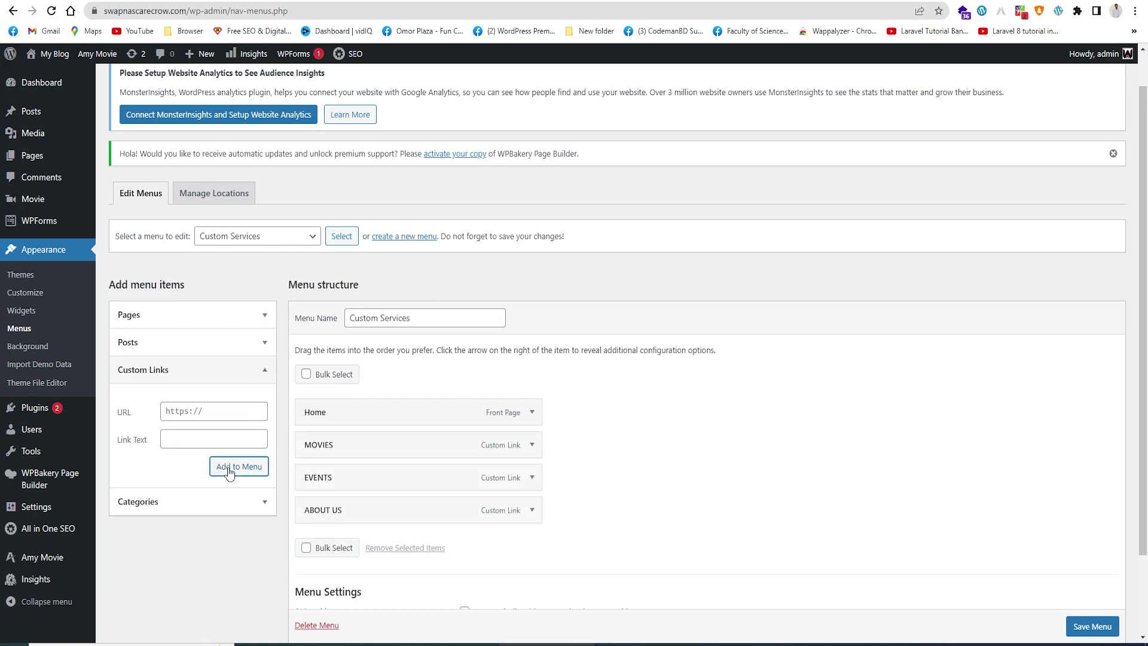
click(188, 440)
text(BLOGS)
click(213, 411)
text(#)
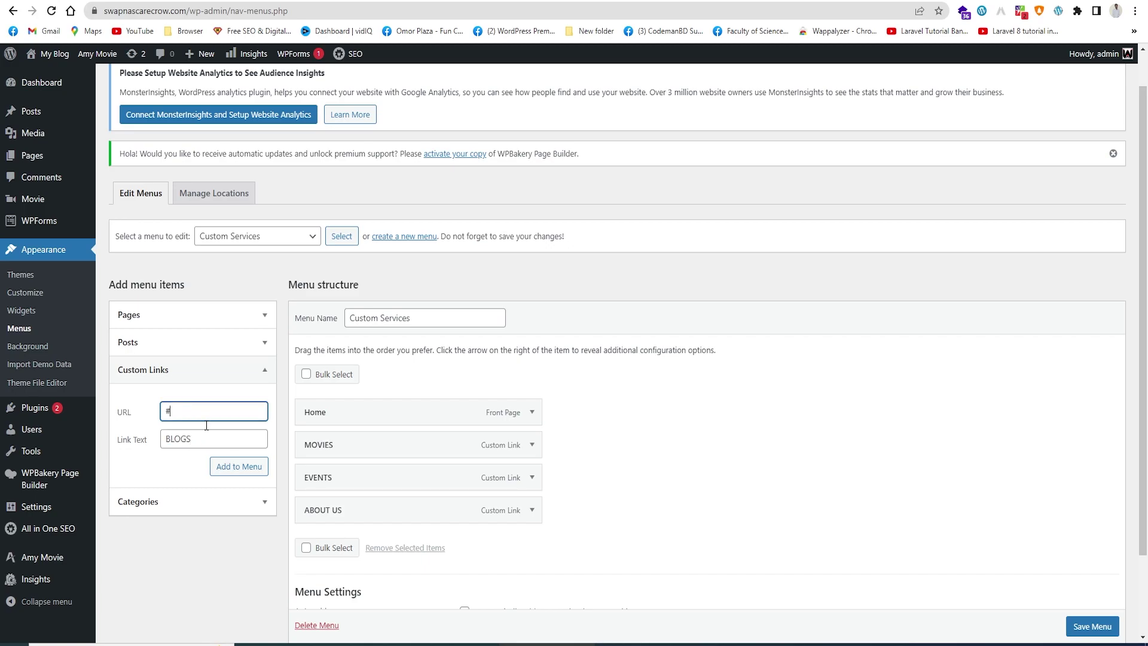
click(239, 467)
mouse_move(418, 542)
mouse_down()
mouse_move(418, 508)
mouse_move(418, 541)
mouse_up()
scroll(479, 522, down, 2)
drag(479, 520, 466, 515)
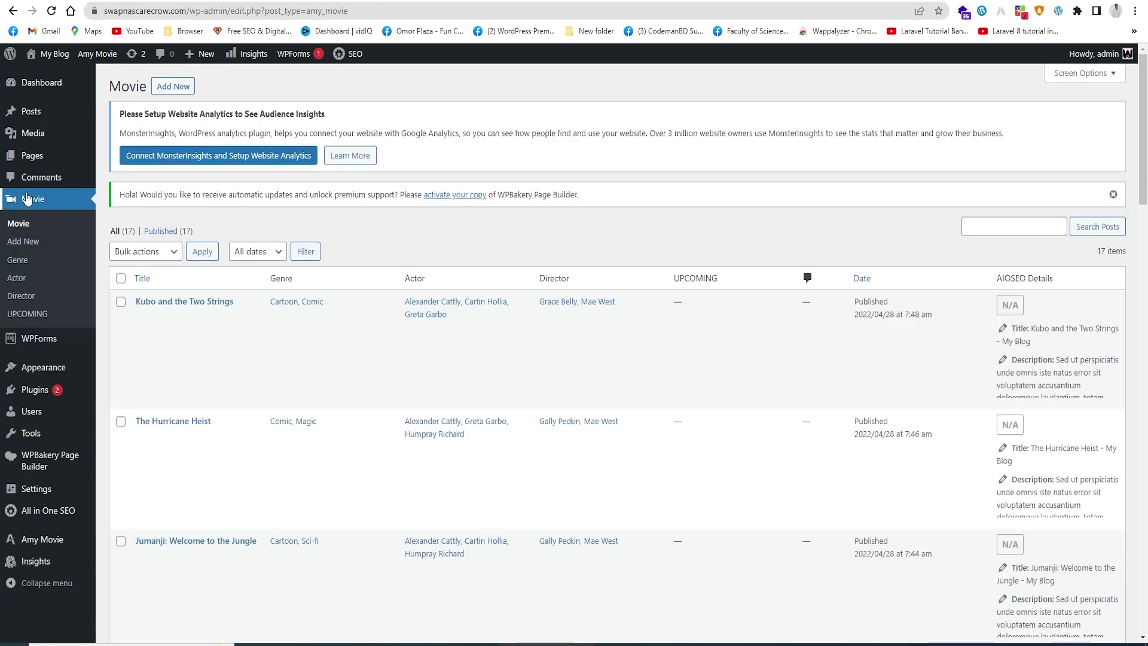
- Open the Pages list and view the Coming Soon page on the live site
click(30, 157)
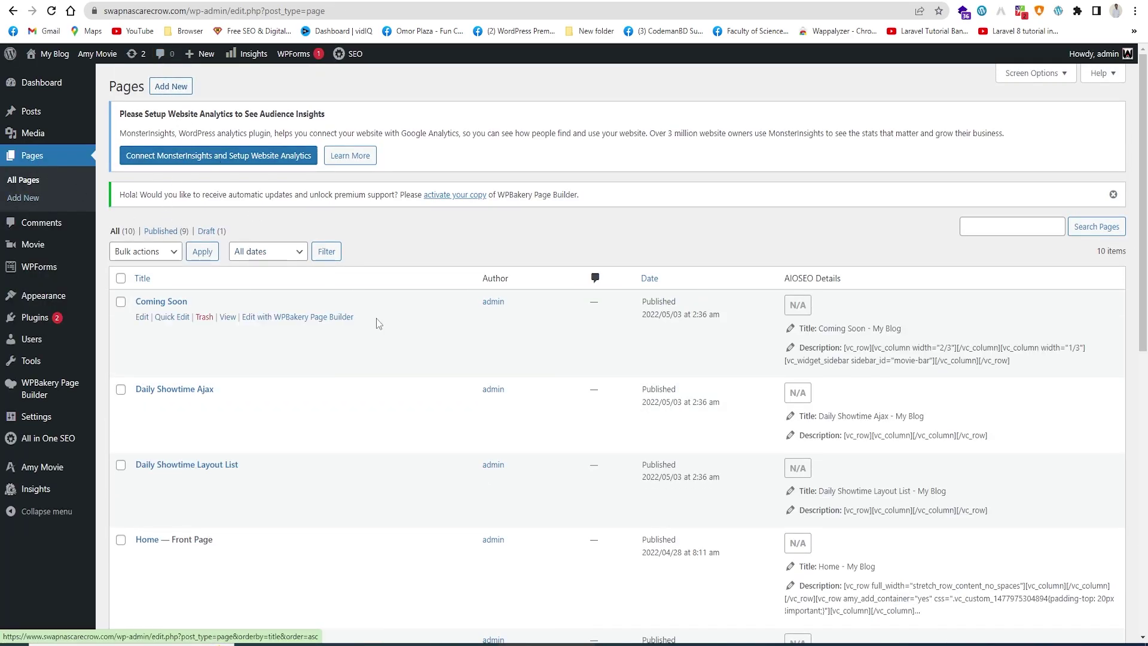
scroll(382, 329, down, 5)
scroll(382, 346, up, 4)
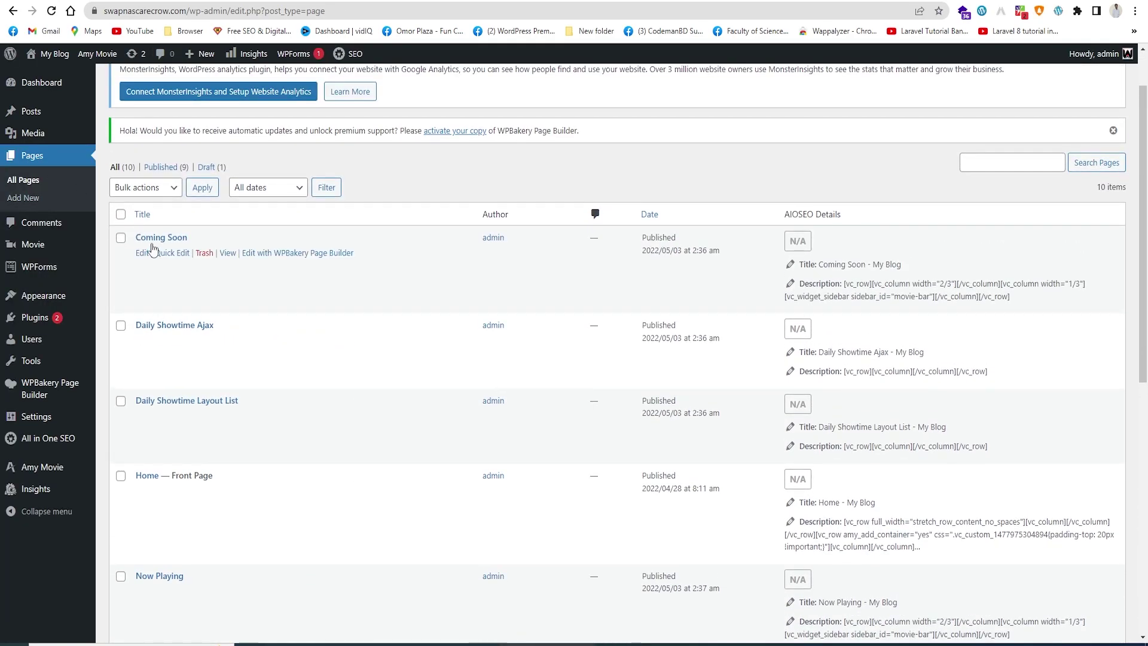
scroll(239, 344, down, 4)
scroll(231, 269, up, 4)
right_click(228, 256)
click(229, 254)
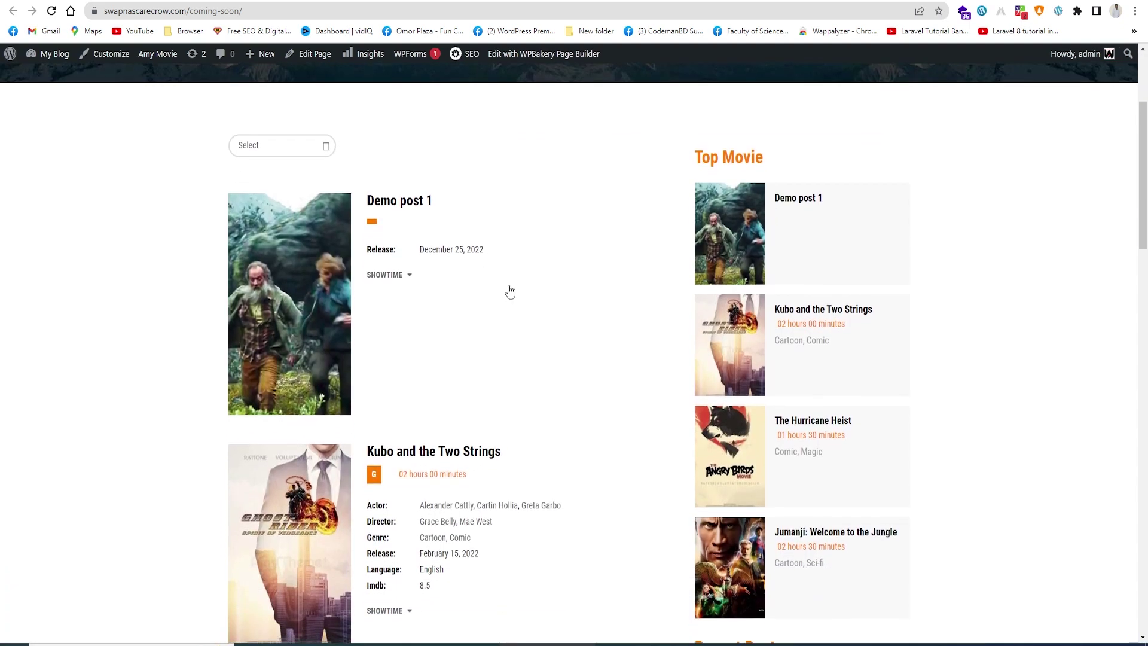
scroll(536, 310, down, 15)
scroll(536, 310, down, 3)
scroll(536, 311, up, 3)
- Return to the Pages list and start a new page
key(alt+Left)
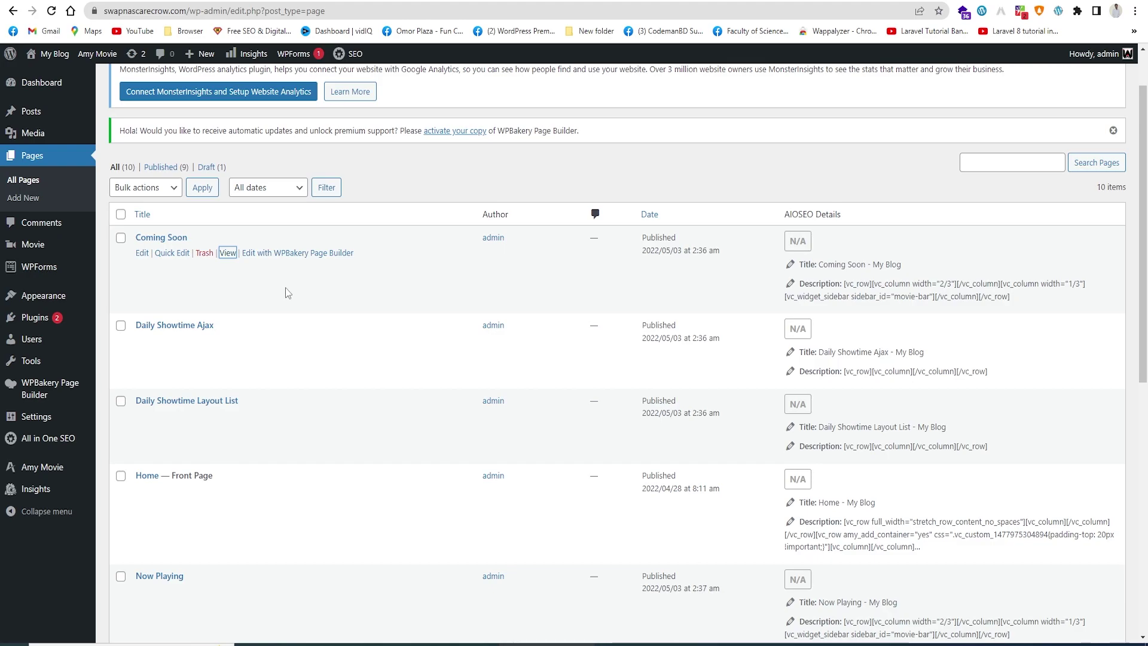
scroll(305, 358, down, 5)
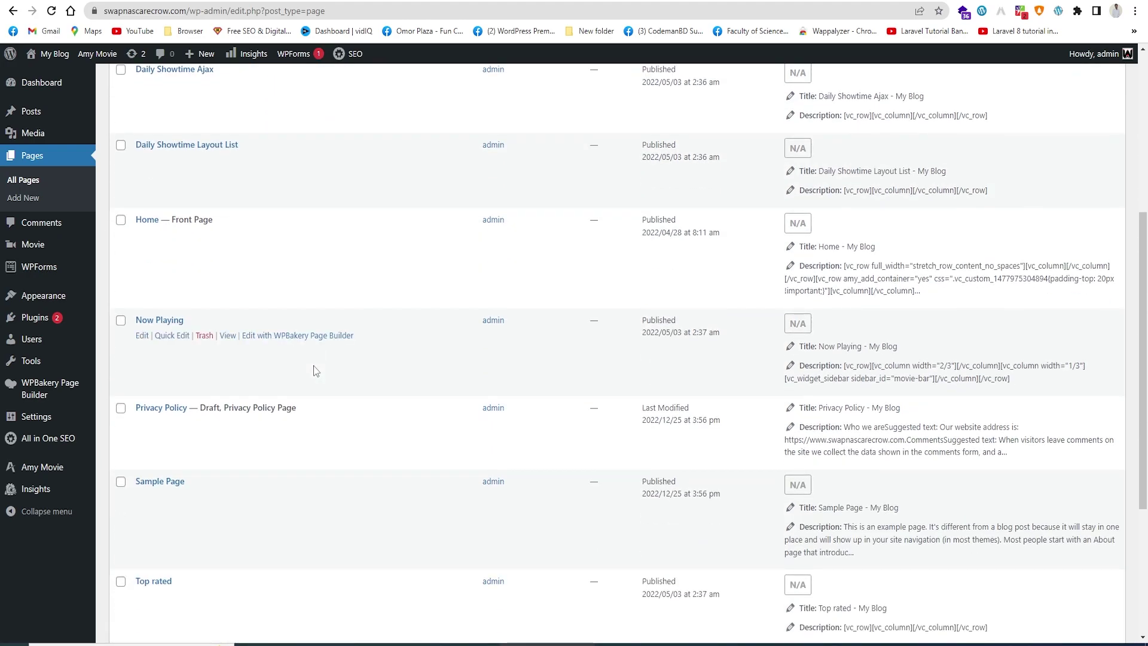
scroll(313, 365, down, 5)
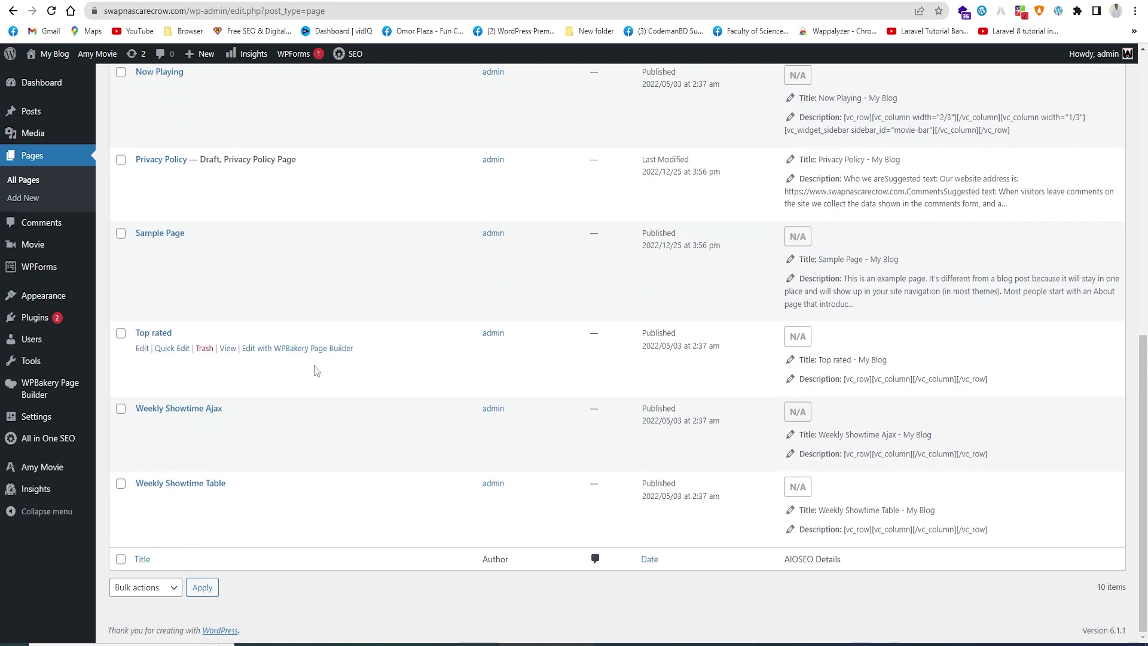
scroll(331, 329, up, 9)
scroll(193, 275, up, 1)
click(171, 86)
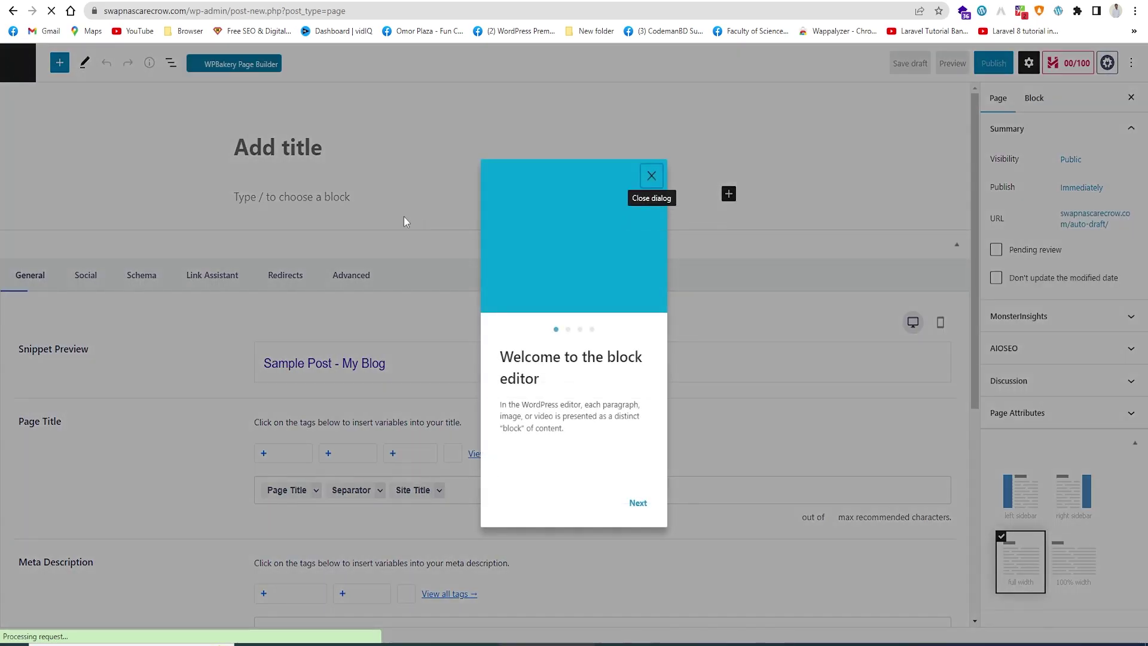
- Dismiss the block editor welcome guide and title the new page MOVIES
click(638, 503)
click(638, 503)
click(638, 503)
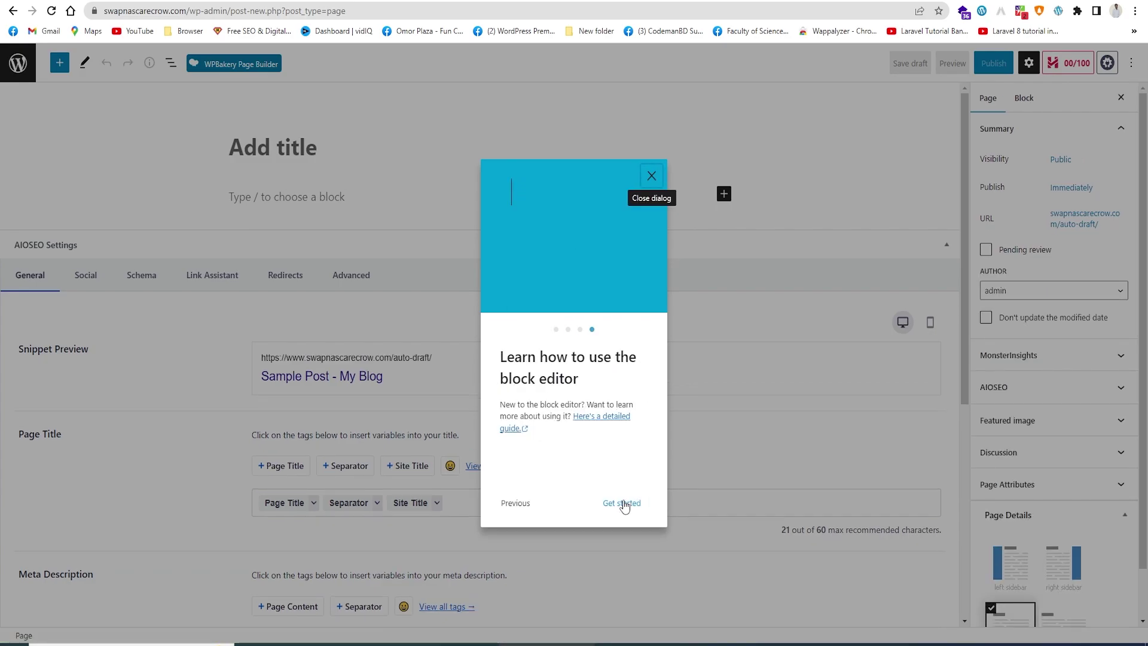
click(610, 501)
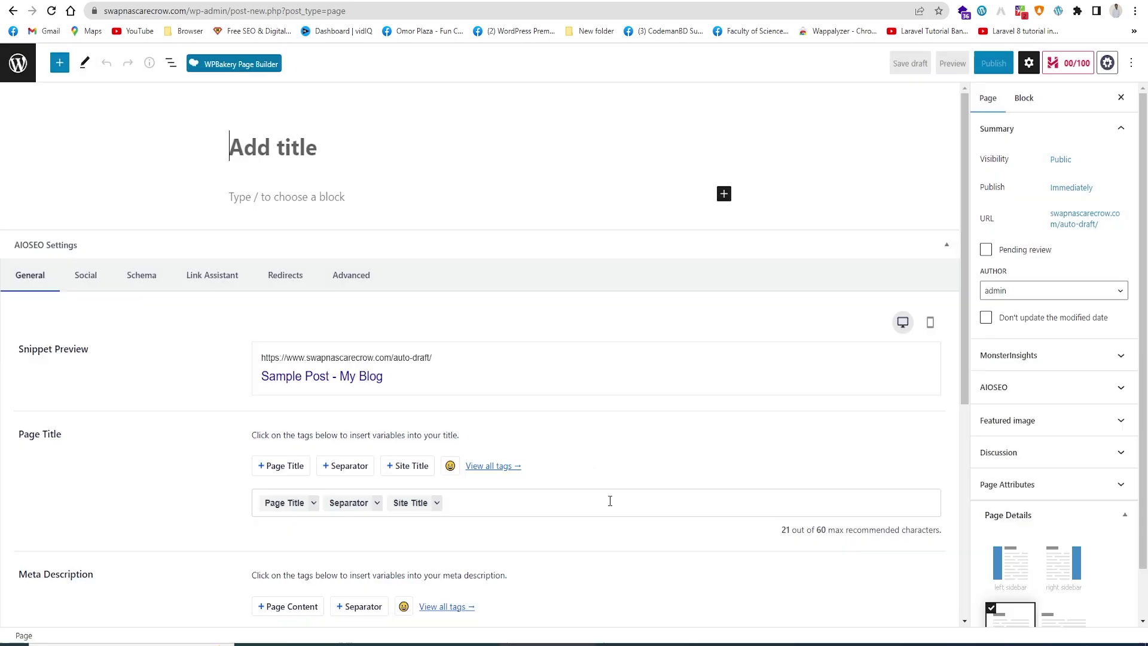
click(270, 154)
text(MOVIE)
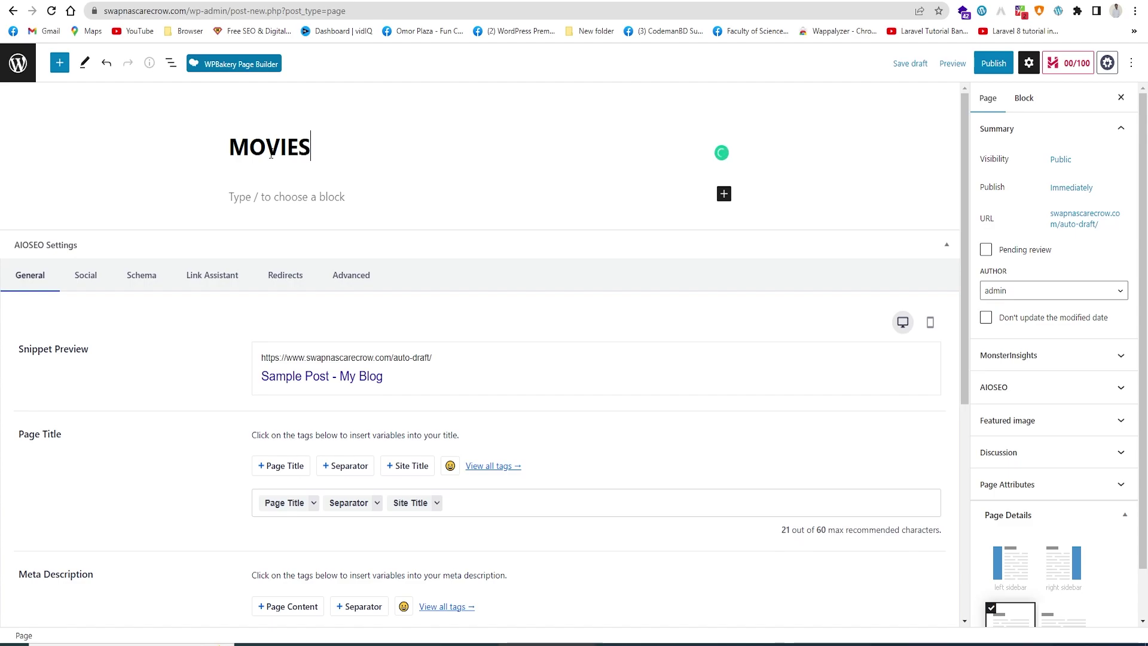
text(S)
- Switch the MOVIES page to WPBakery, publish it at /movies/, and reopen it
click(209, 65)
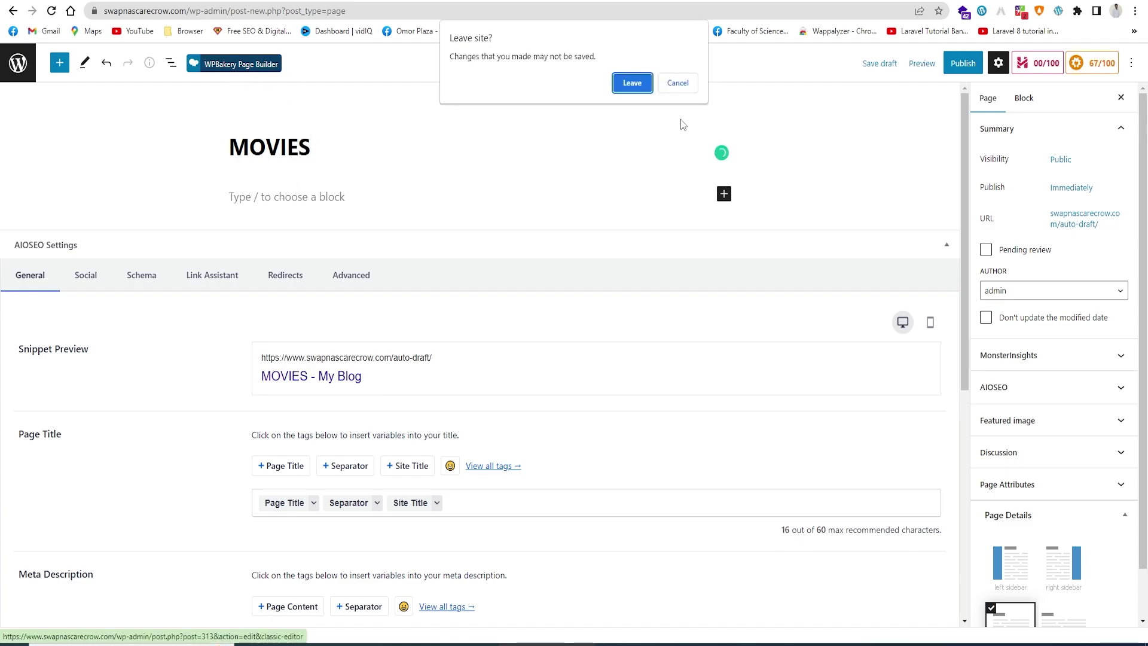
click(632, 87)
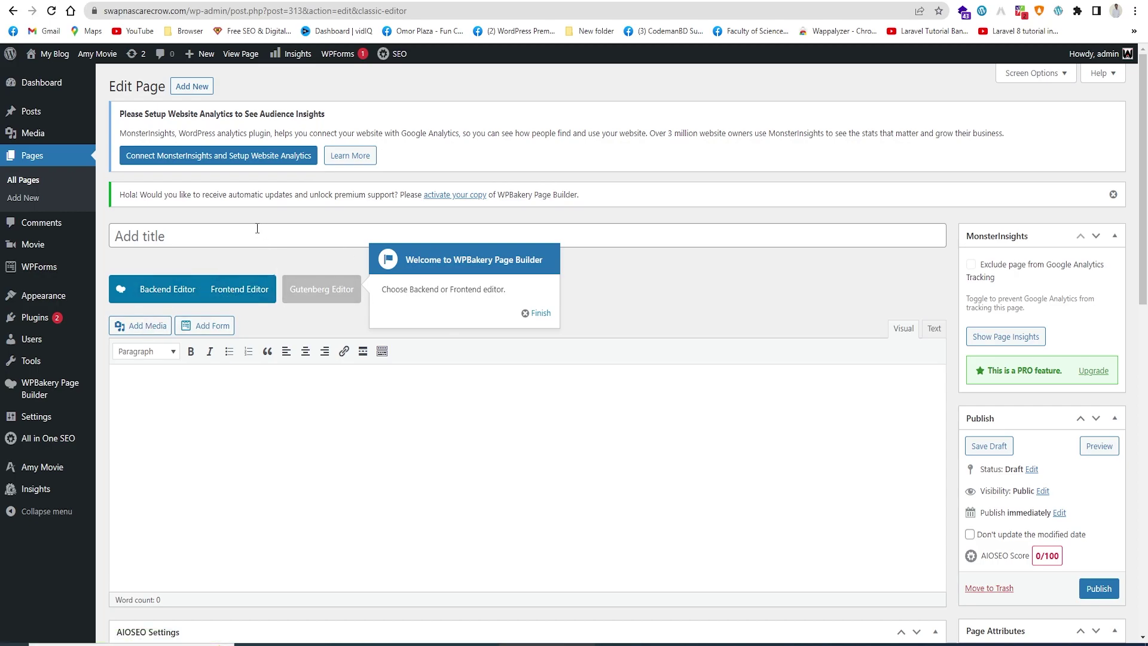
click(539, 315)
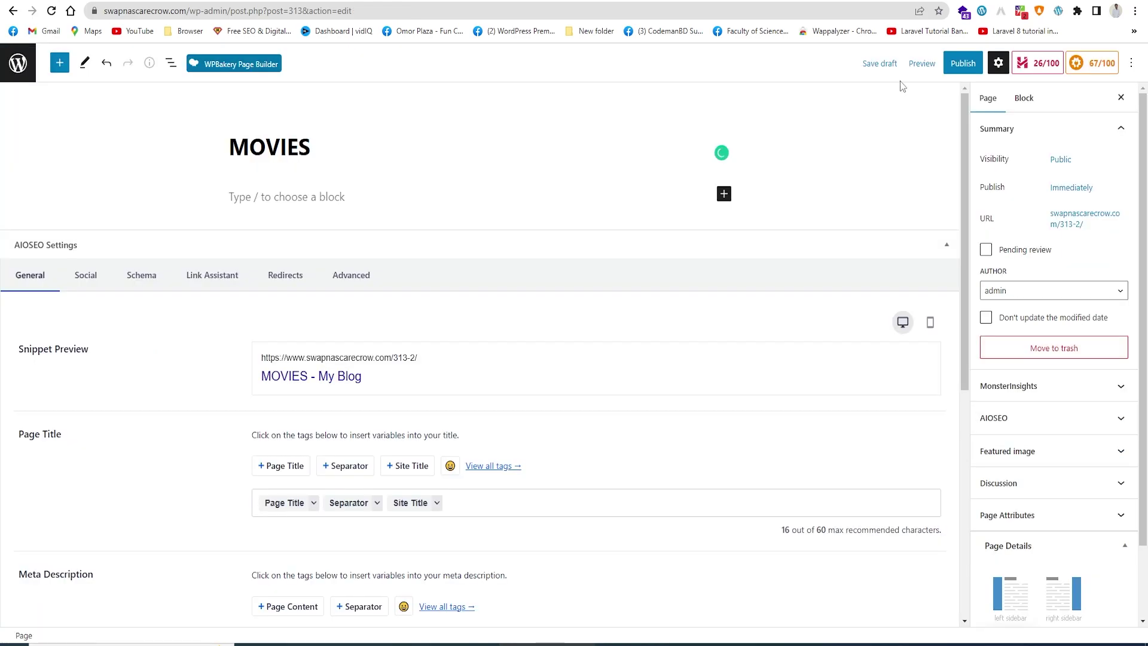
click(962, 63)
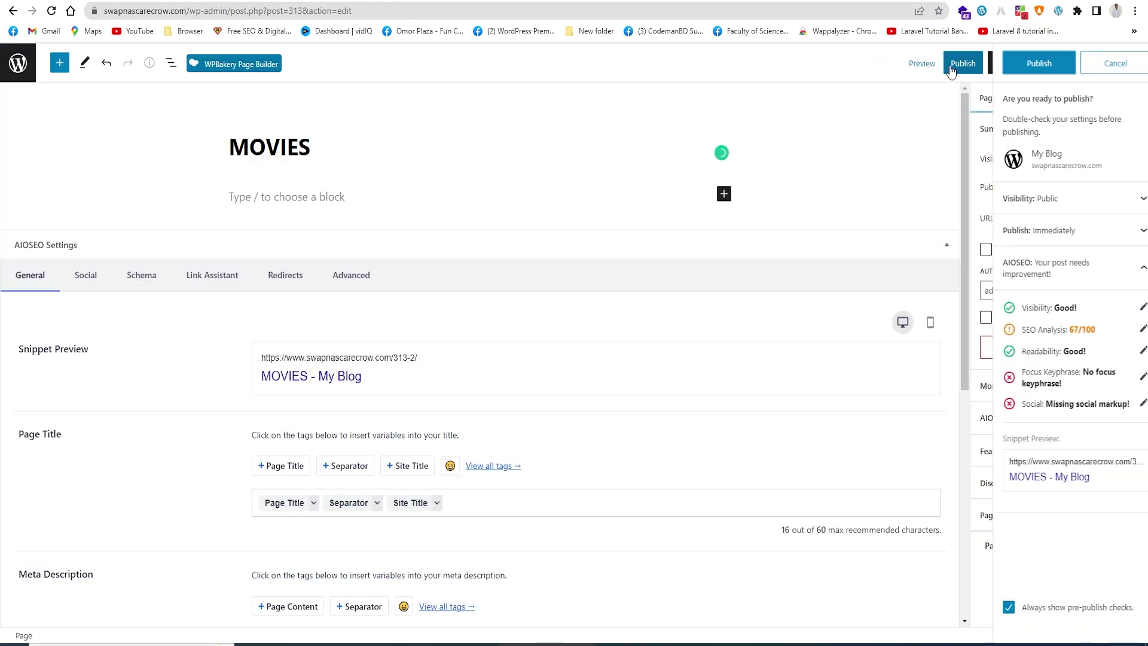
click(1027, 63)
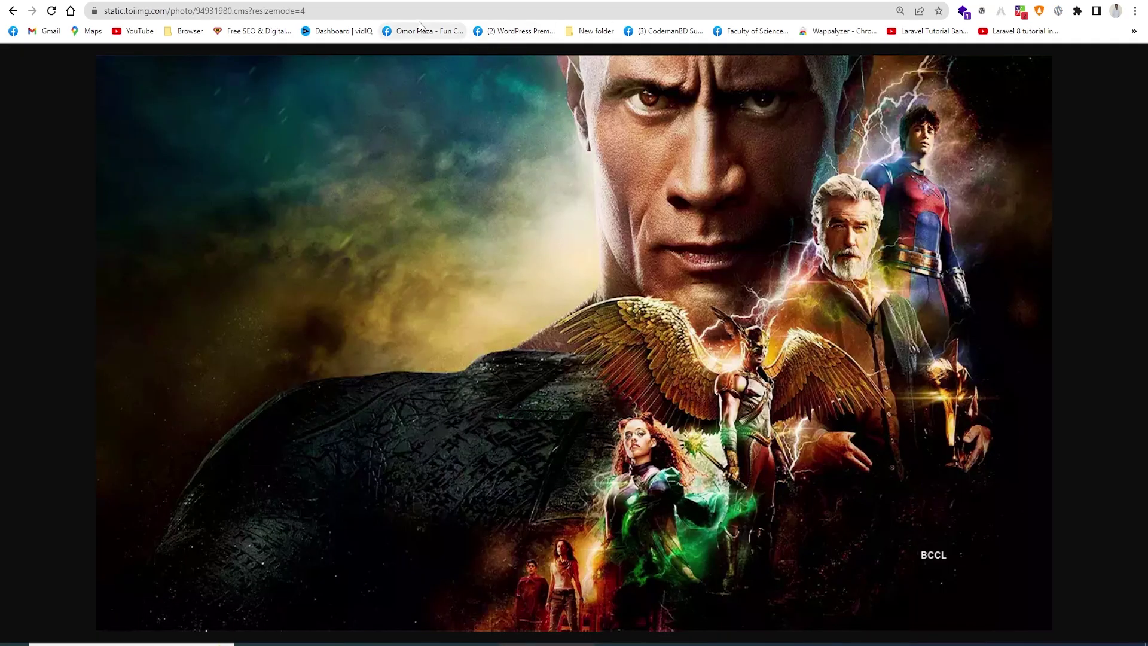
click(425, 11)
text(MOV)
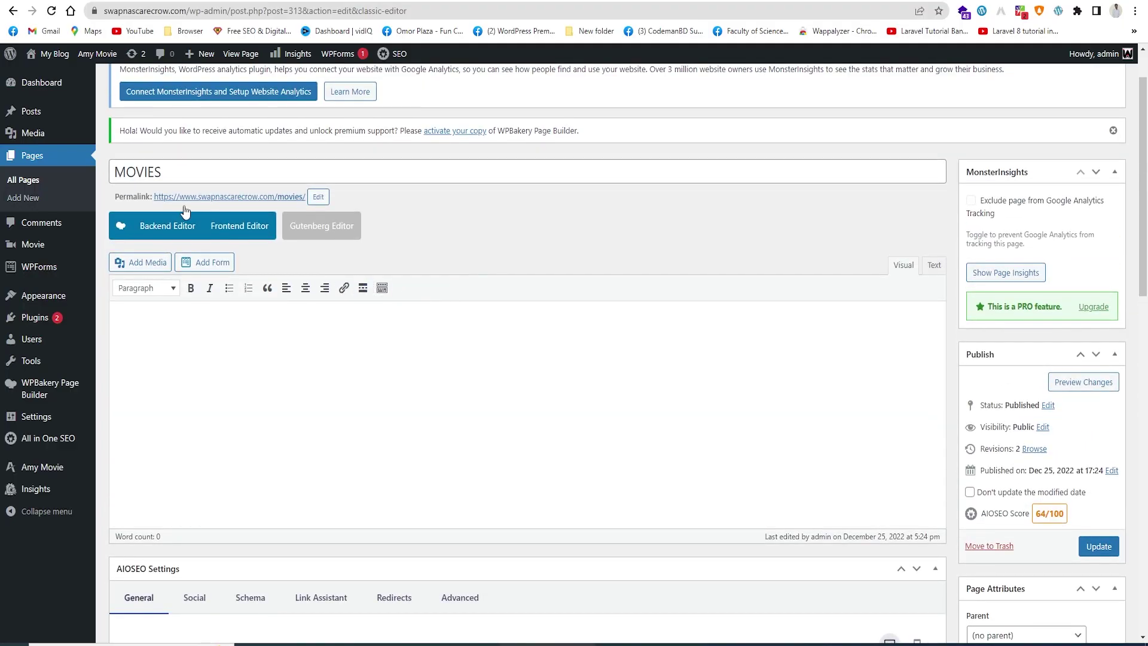
- Open MOVIES in the frontend builder and add an empty row
click(242, 230)
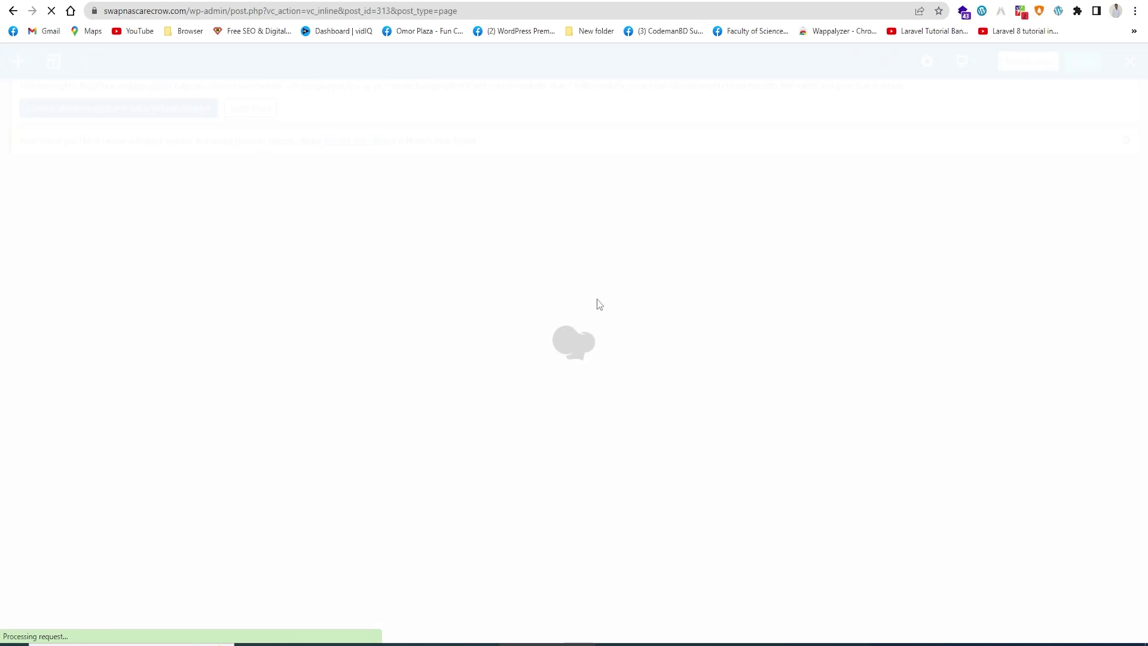
scroll(546, 353, down, 3)
scroll(564, 343, up, 3)
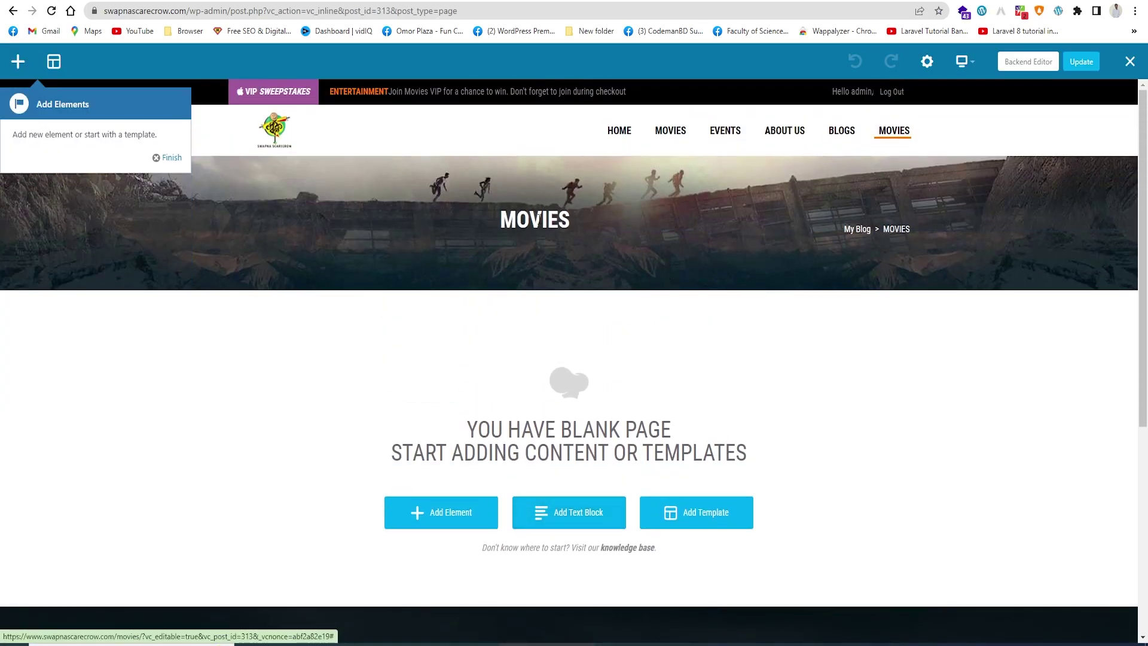
scroll(562, 233, down, 2)
scroll(371, 366, up, 1)
scroll(370, 366, up, 2)
click(173, 159)
click(18, 61)
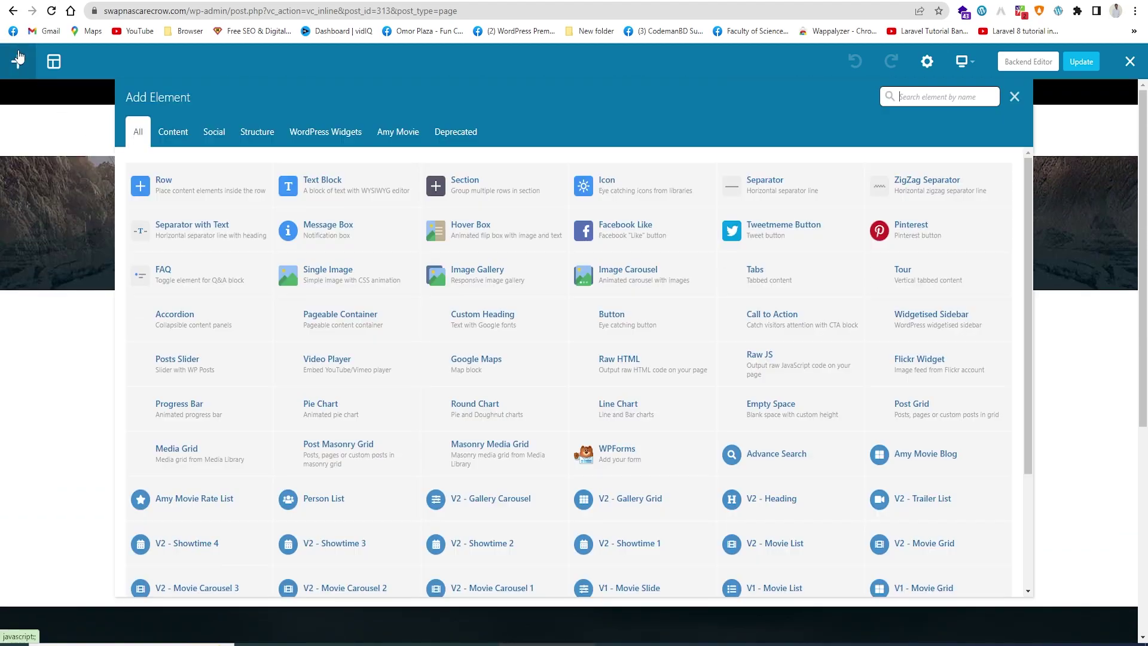
click(178, 185)
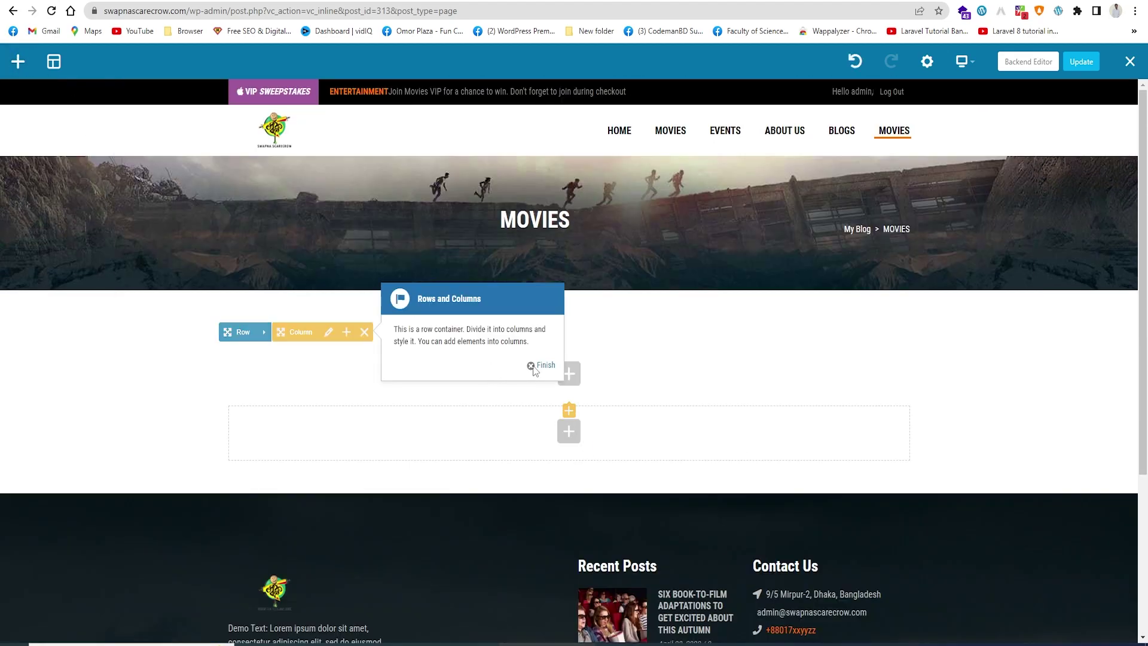
click(546, 366)
- Insert a V2 - Movie Grid from the Amy Movie elements, showing All Movie
click(568, 374)
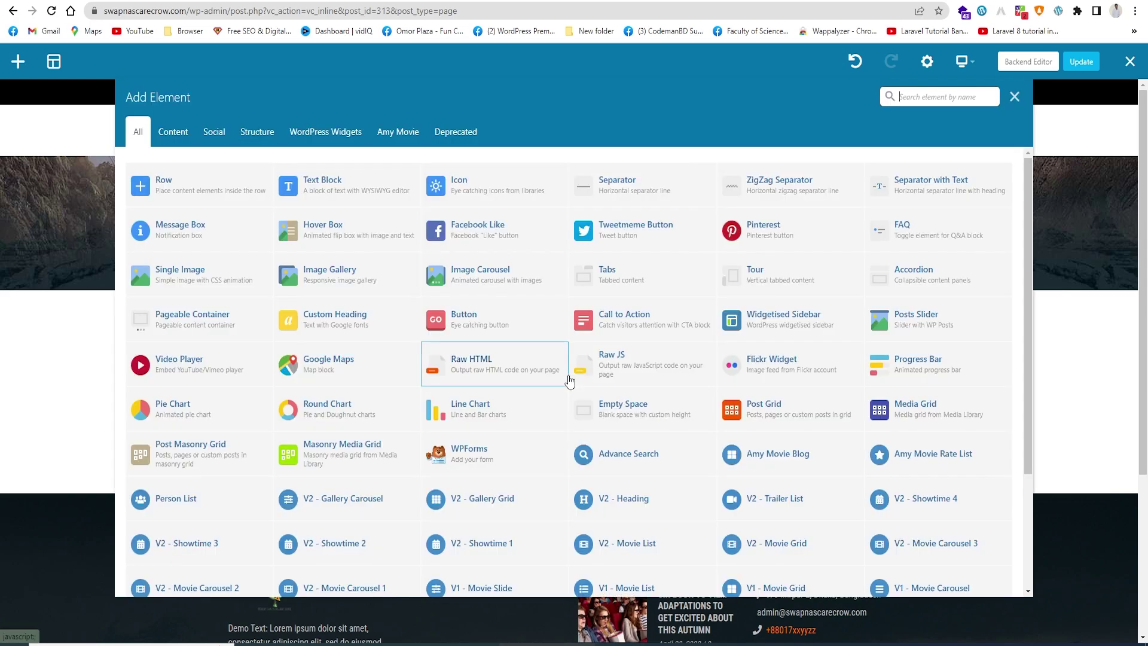
click(411, 144)
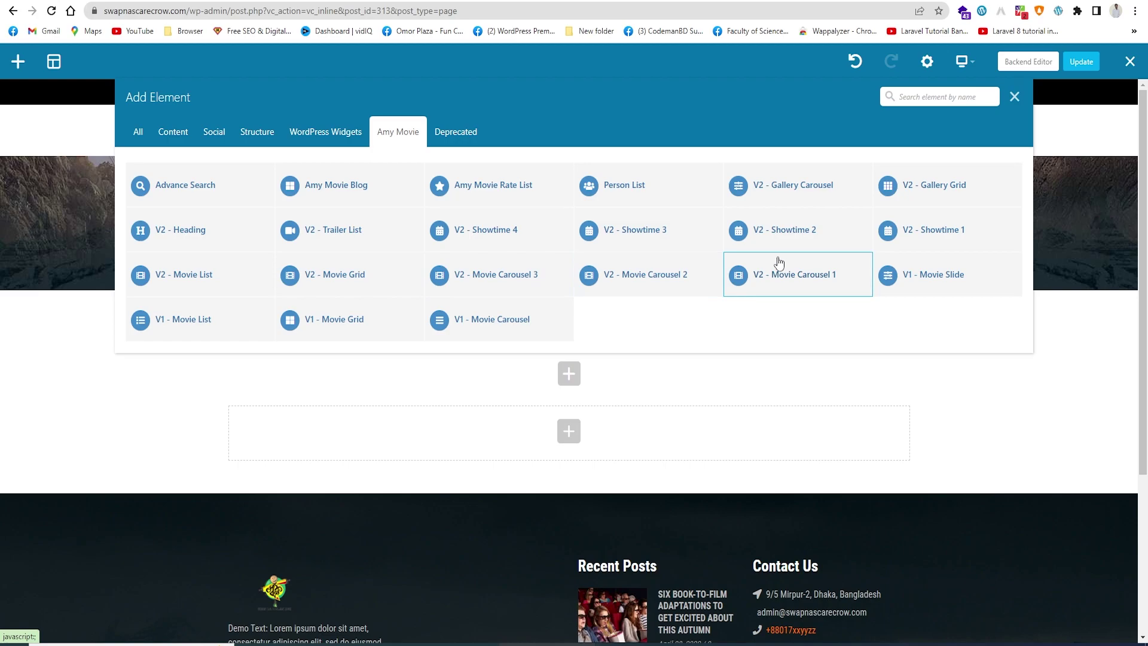
click(334, 280)
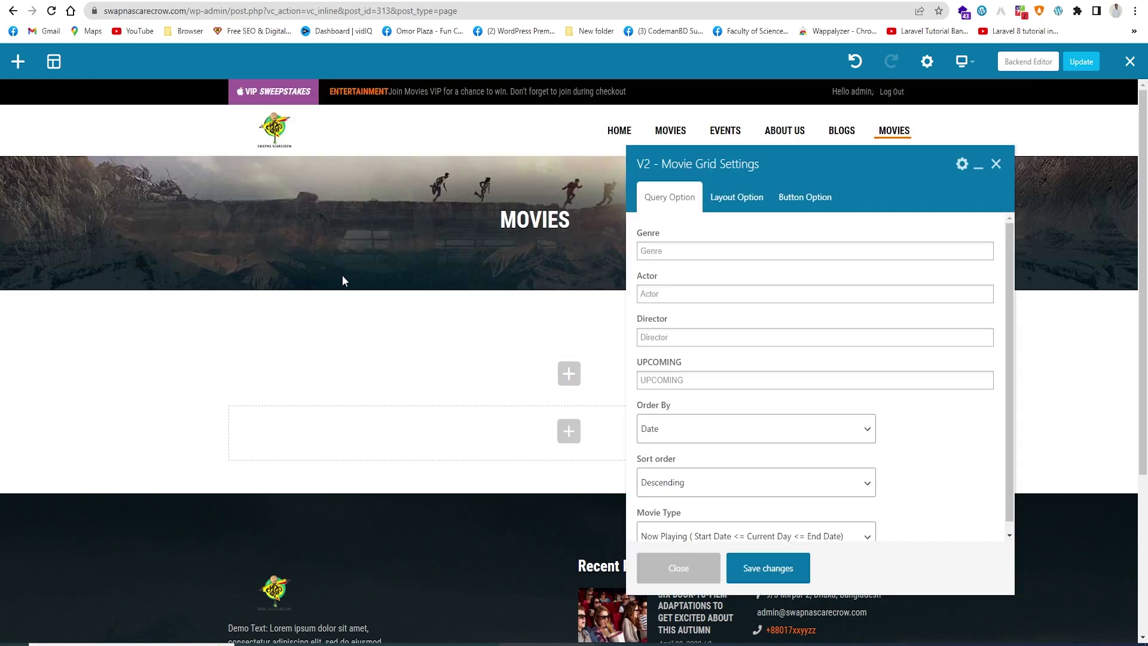
click(736, 197)
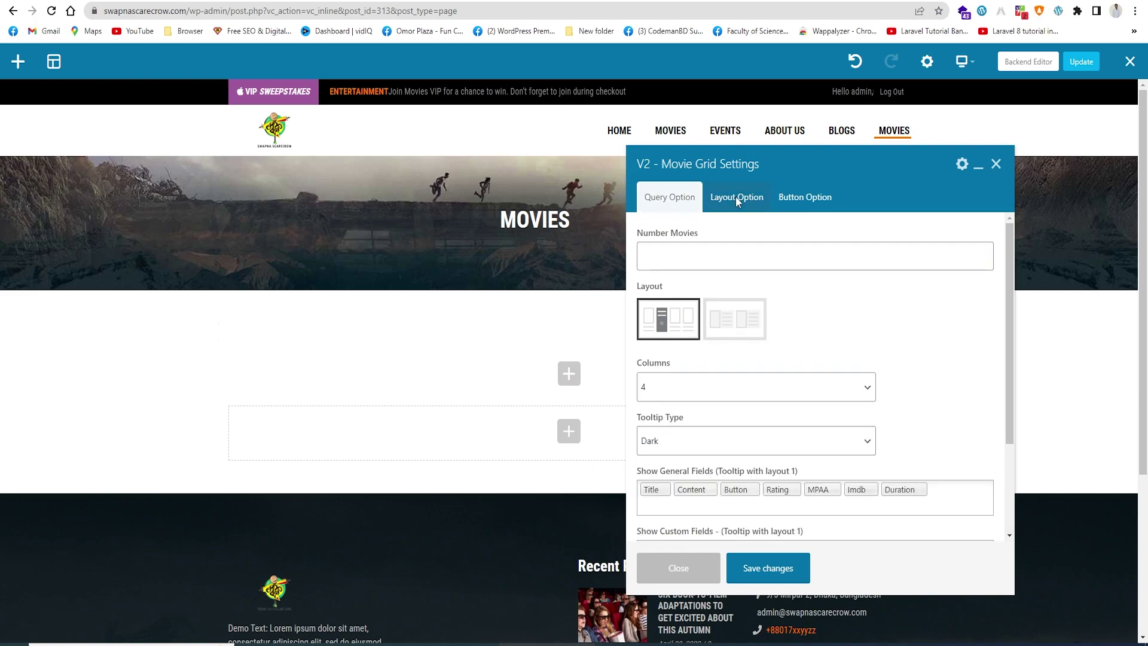
click(794, 202)
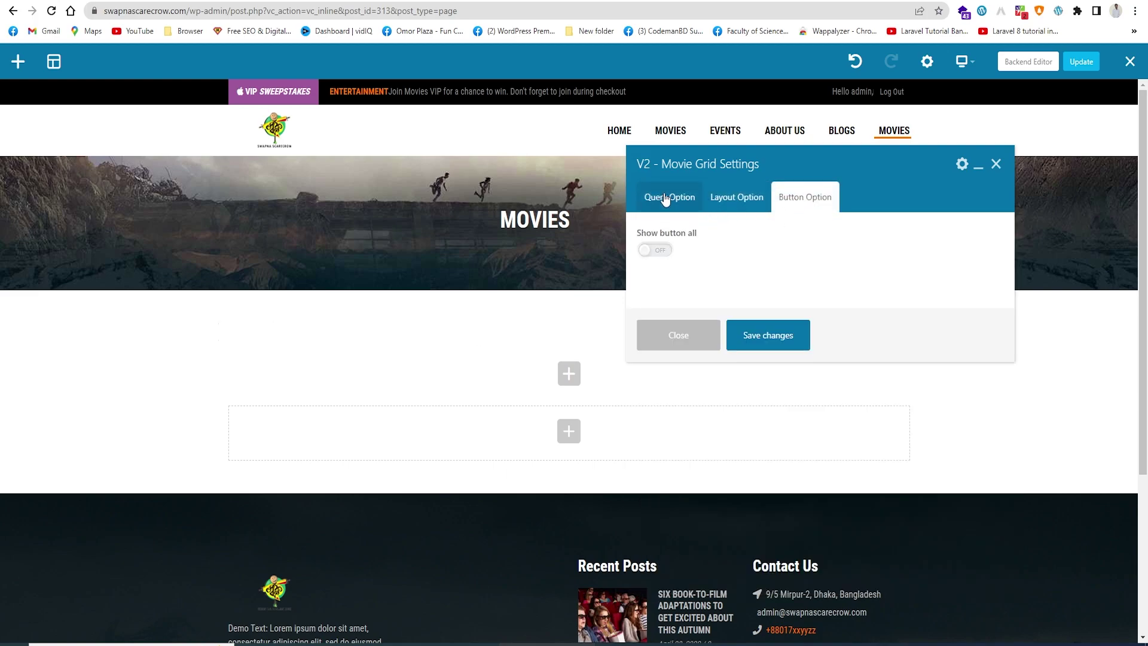
click(665, 199)
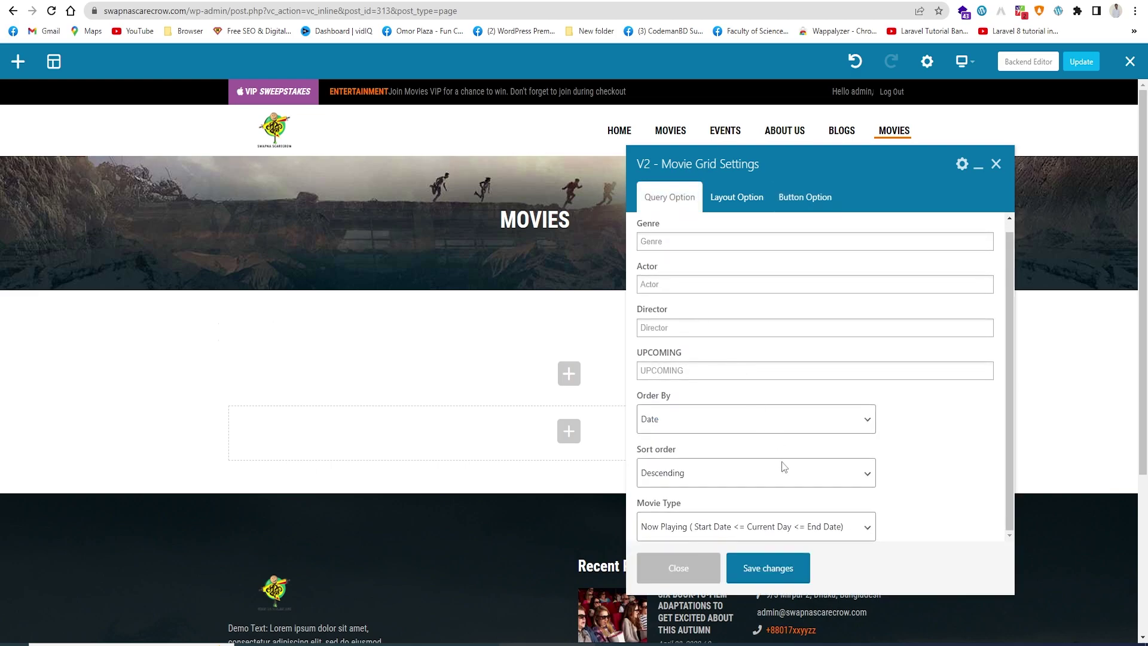
click(808, 522)
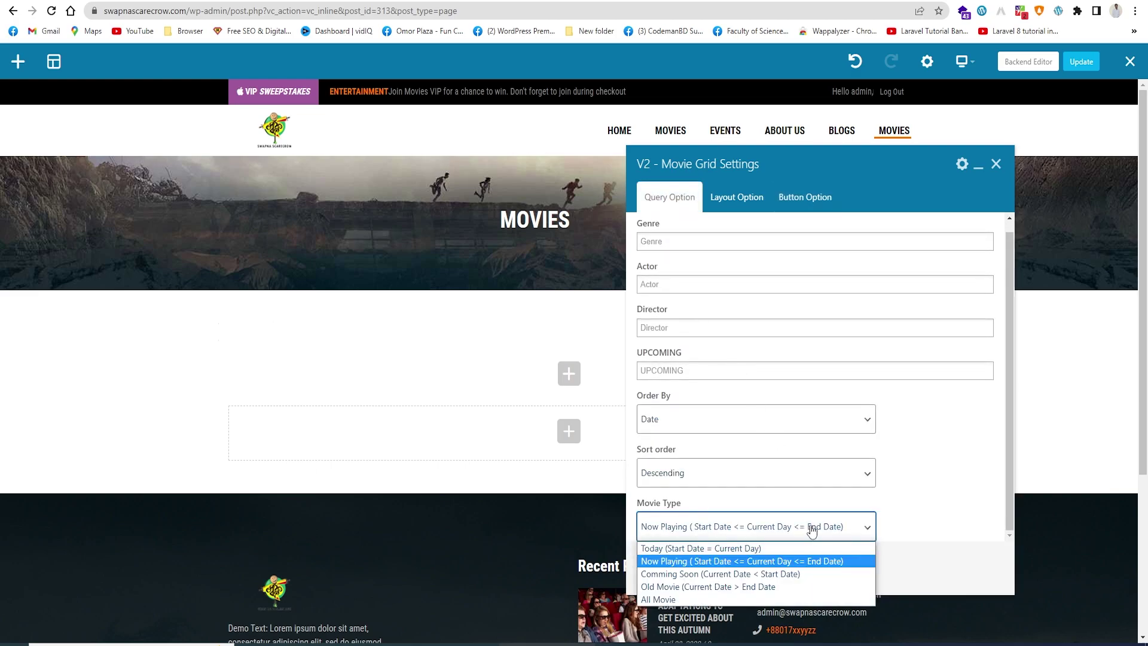
click(715, 598)
click(776, 573)
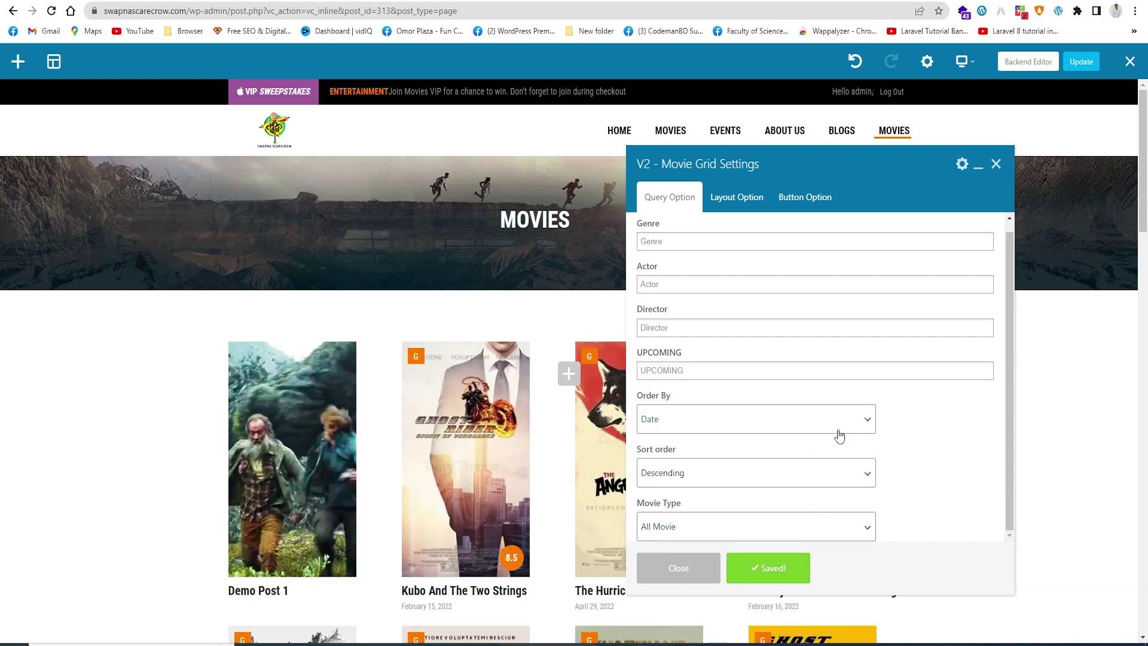
- Review the grid's layout and button settings, save, and switch on Show button all
scroll(516, 410, down, 9)
scroll(518, 411, down, 15)
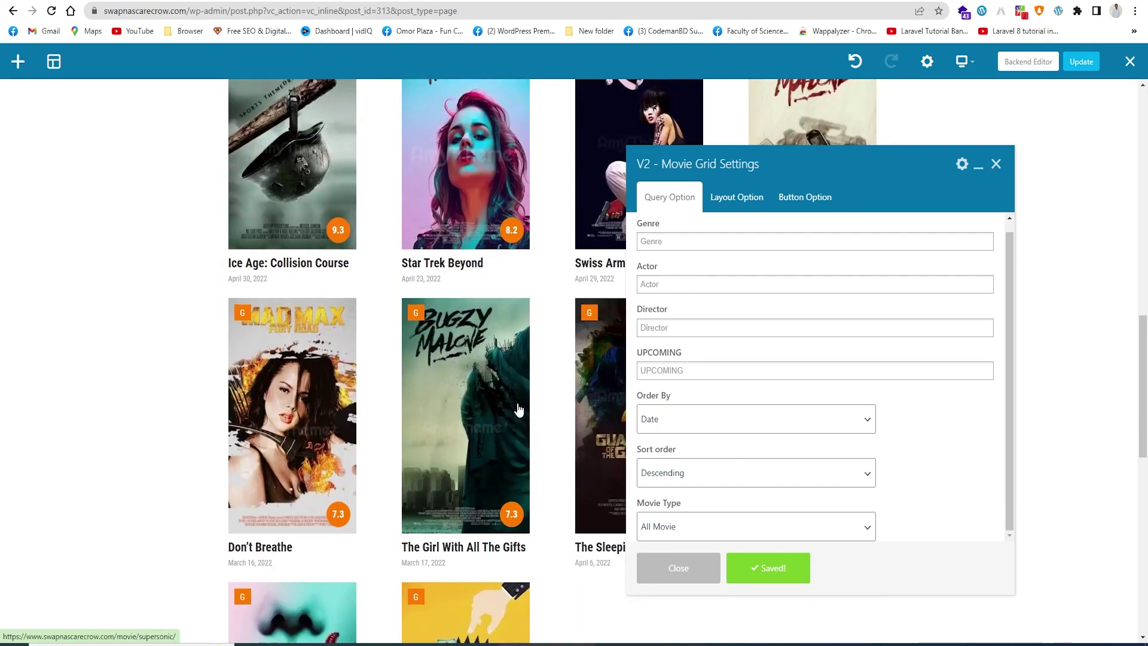
scroll(520, 410, up, 8)
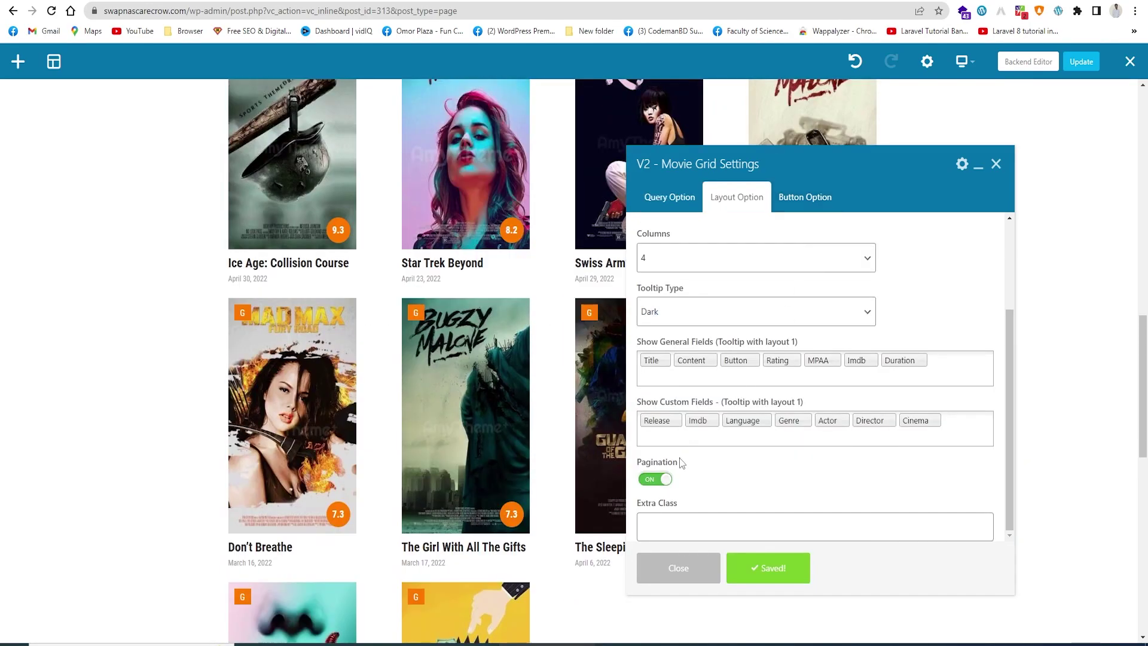
scroll(573, 449, down, 8)
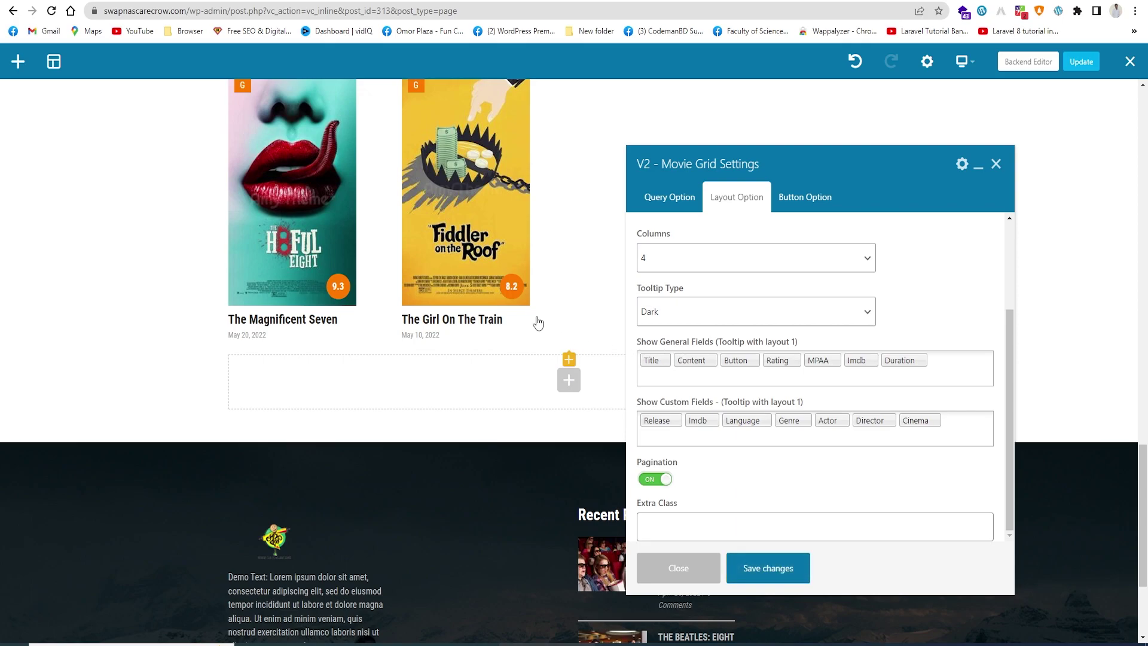
scroll(534, 323, up, 2)
click(669, 197)
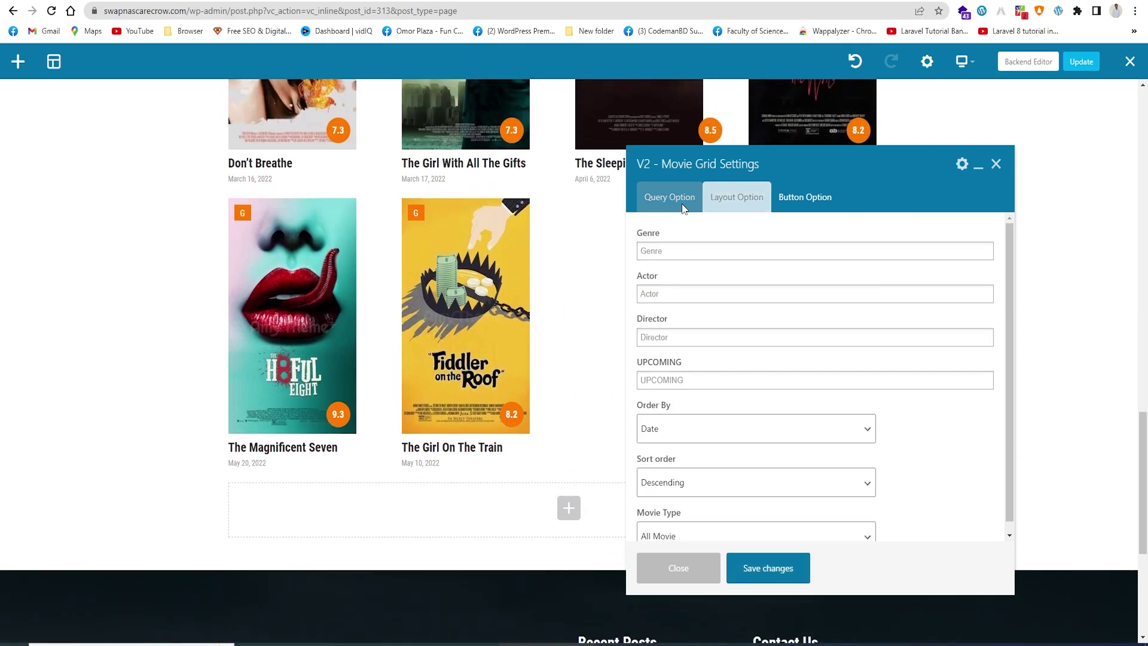
scroll(717, 402, down, 1)
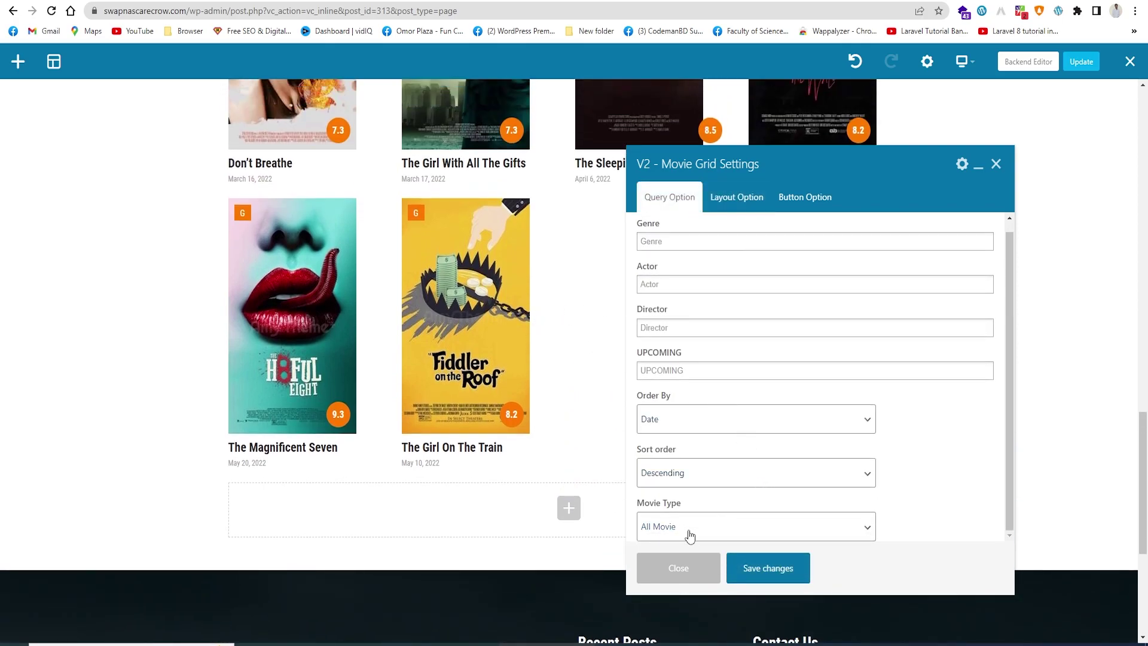
click(736, 199)
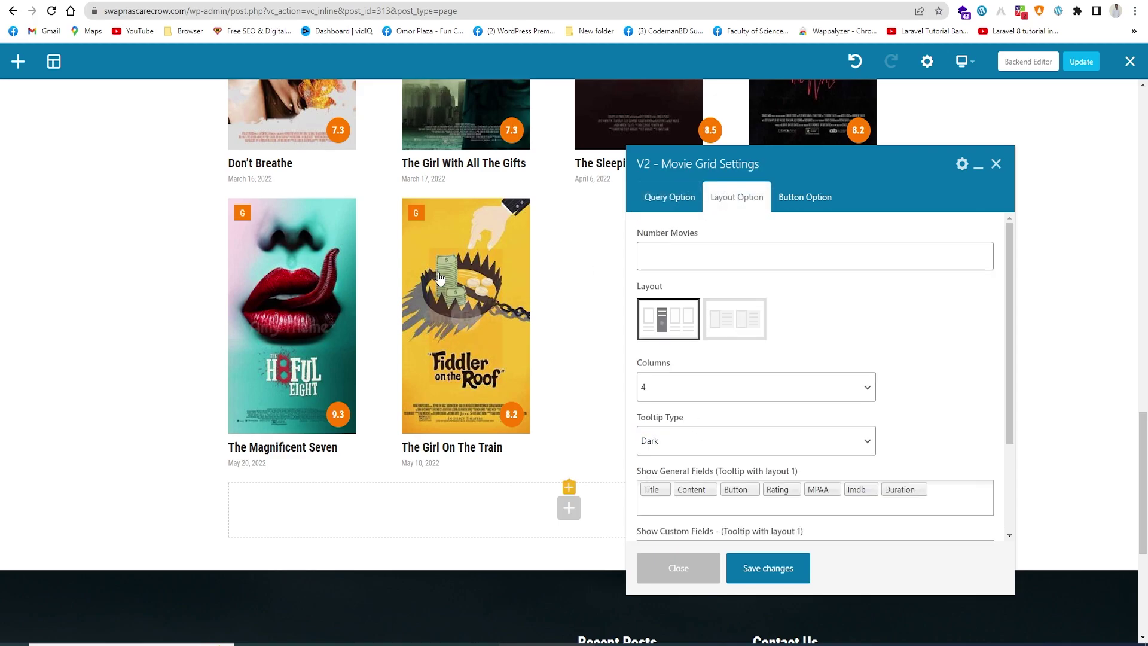
scroll(419, 359, up, 6)
scroll(401, 356, down, 5)
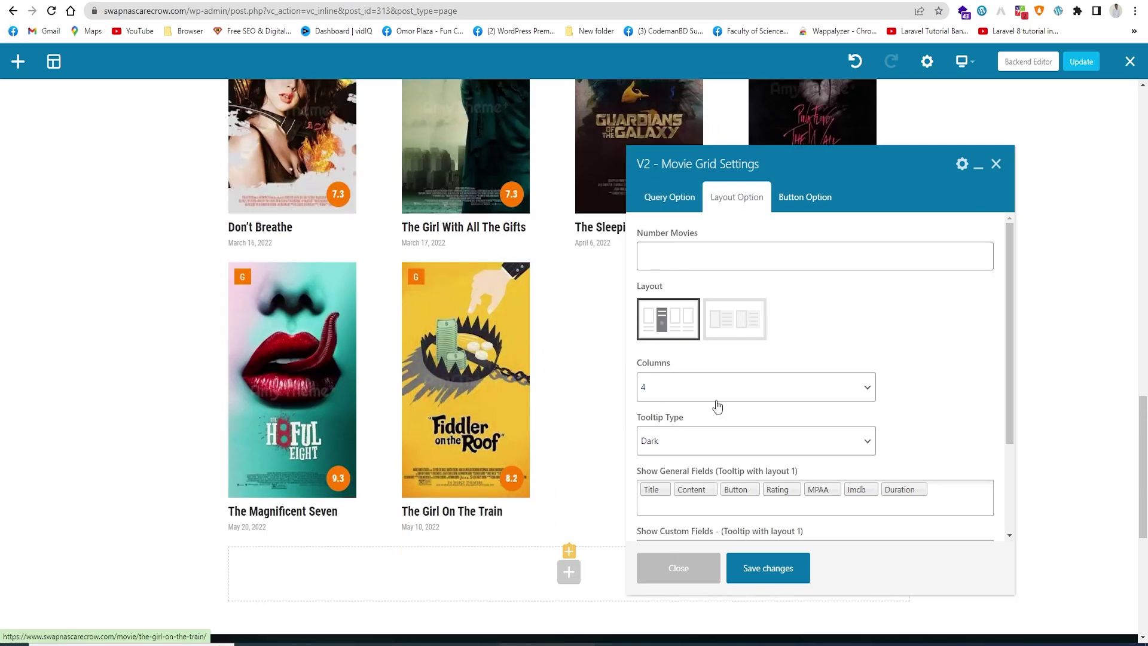
scroll(770, 515, down, 3)
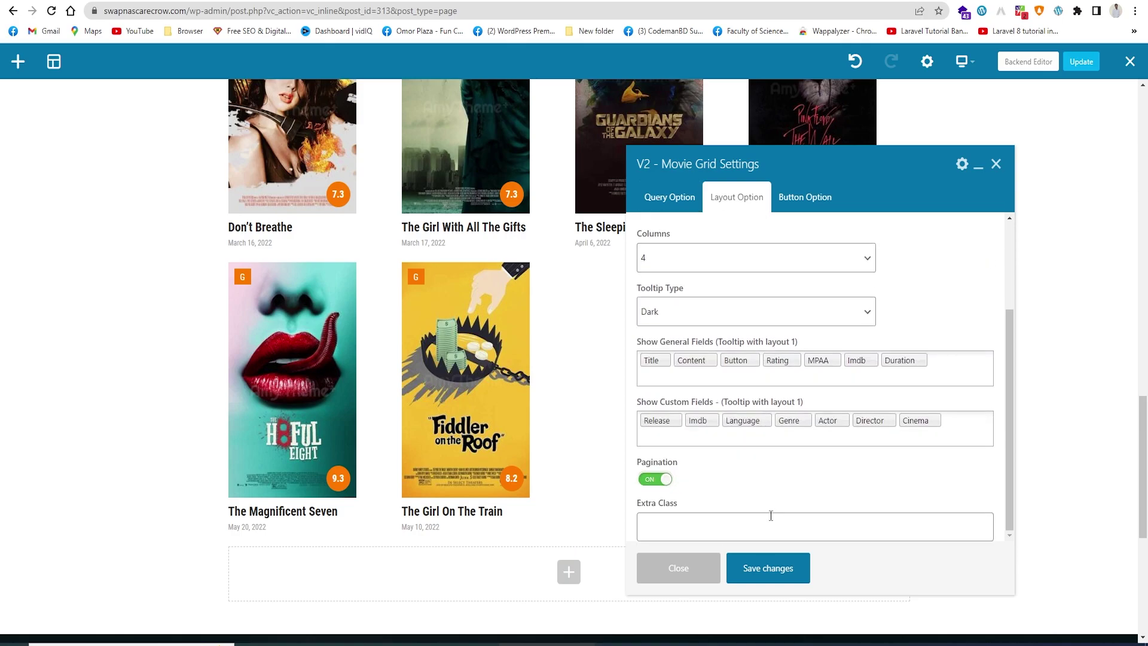
scroll(763, 421, up, 4)
click(801, 199)
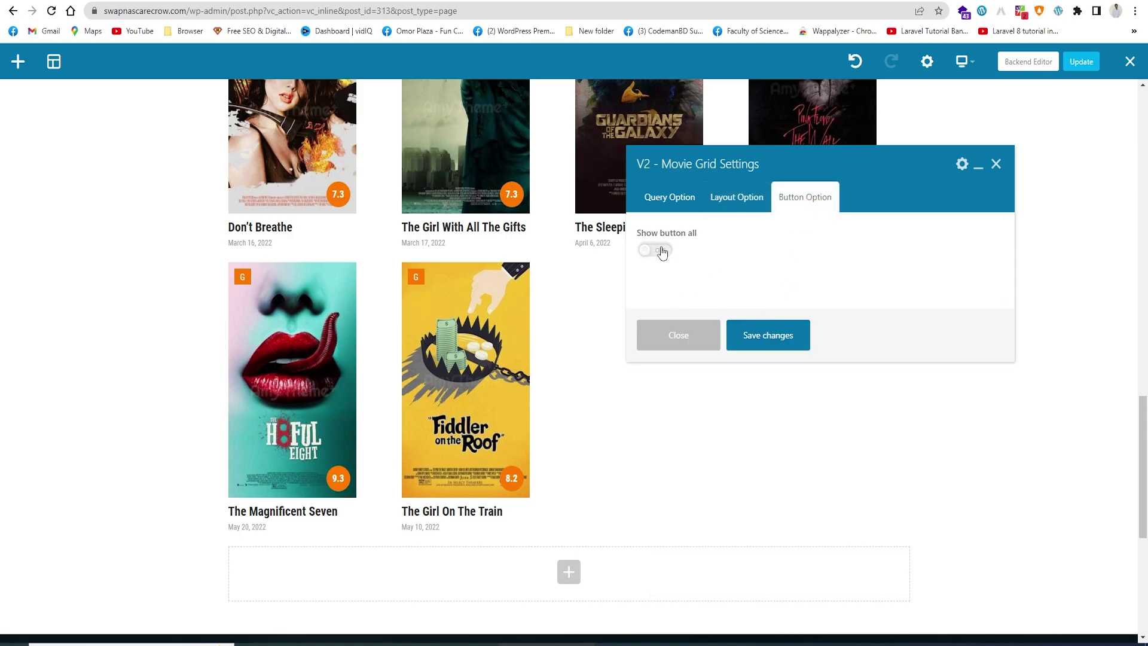
click(764, 340)
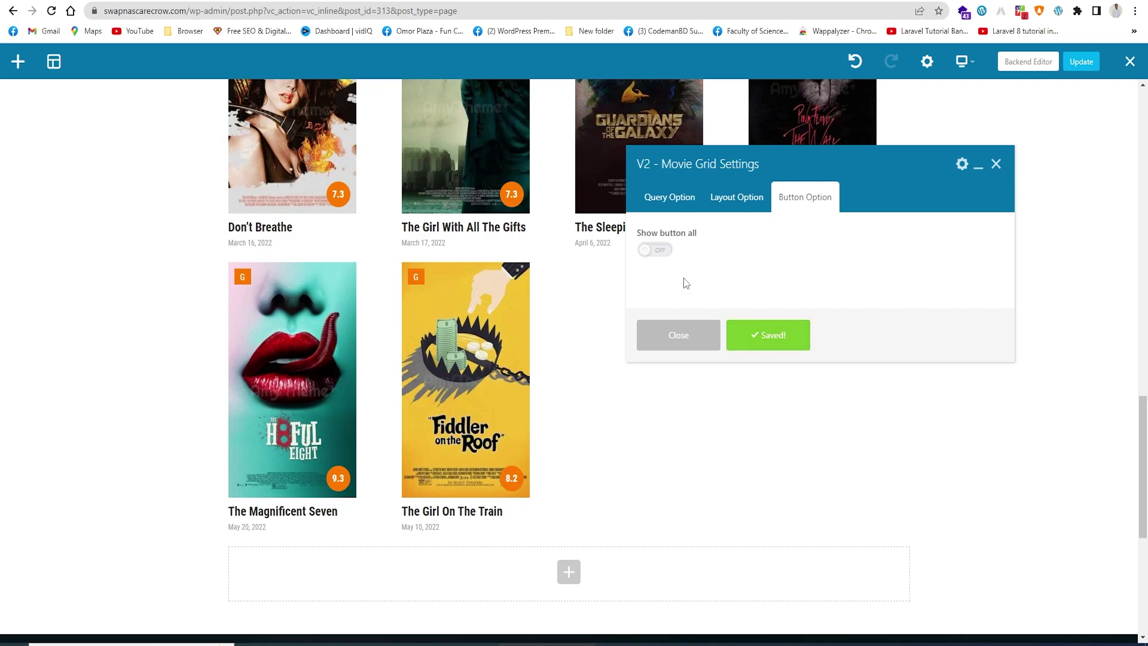
click(656, 251)
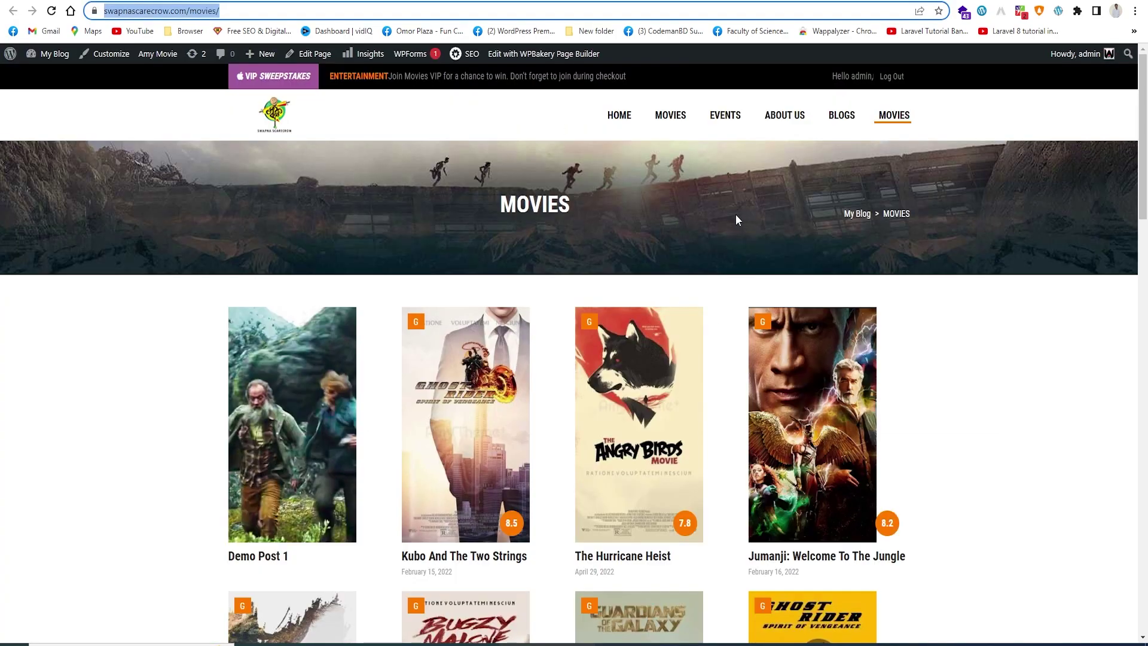
- Preview the live Movies page from the site menu
key(Return)
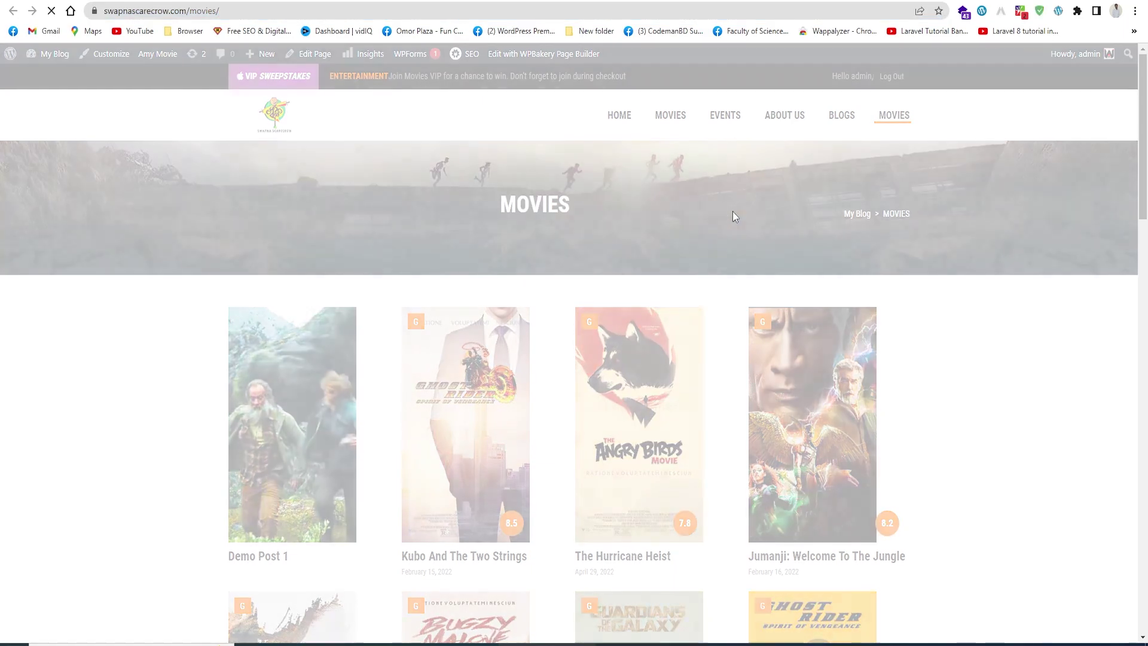
click(680, 120)
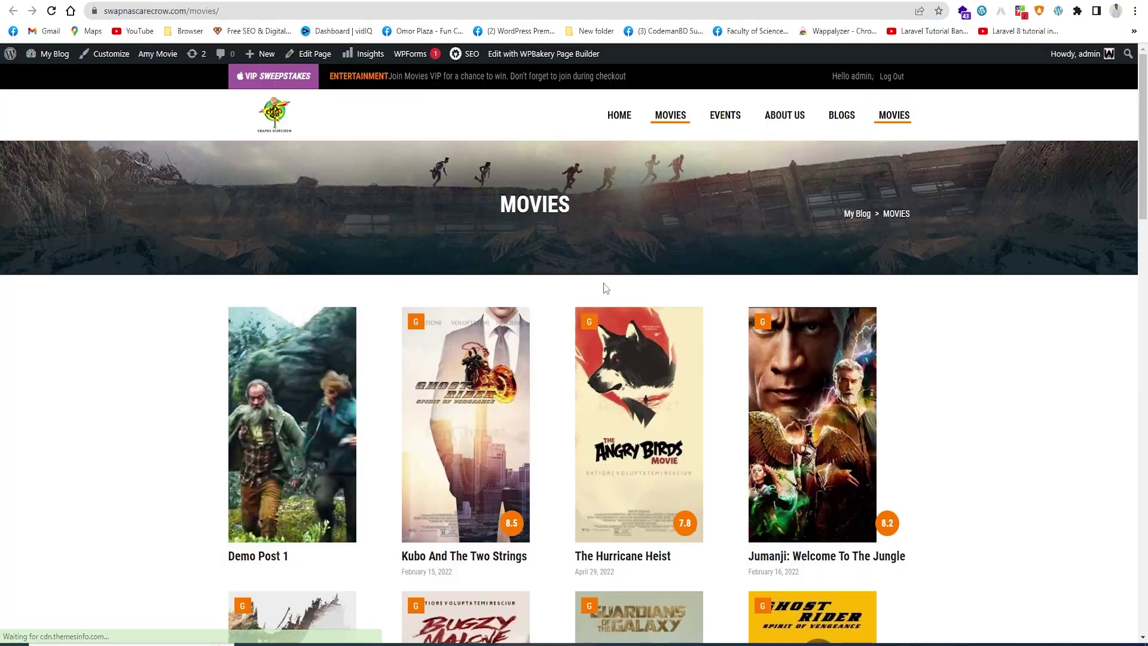
scroll(607, 299, down, 10)
scroll(608, 315, down, 7)
scroll(608, 315, up, 8)
scroll(607, 315, down, 6)
scroll(507, 89, up, 11)
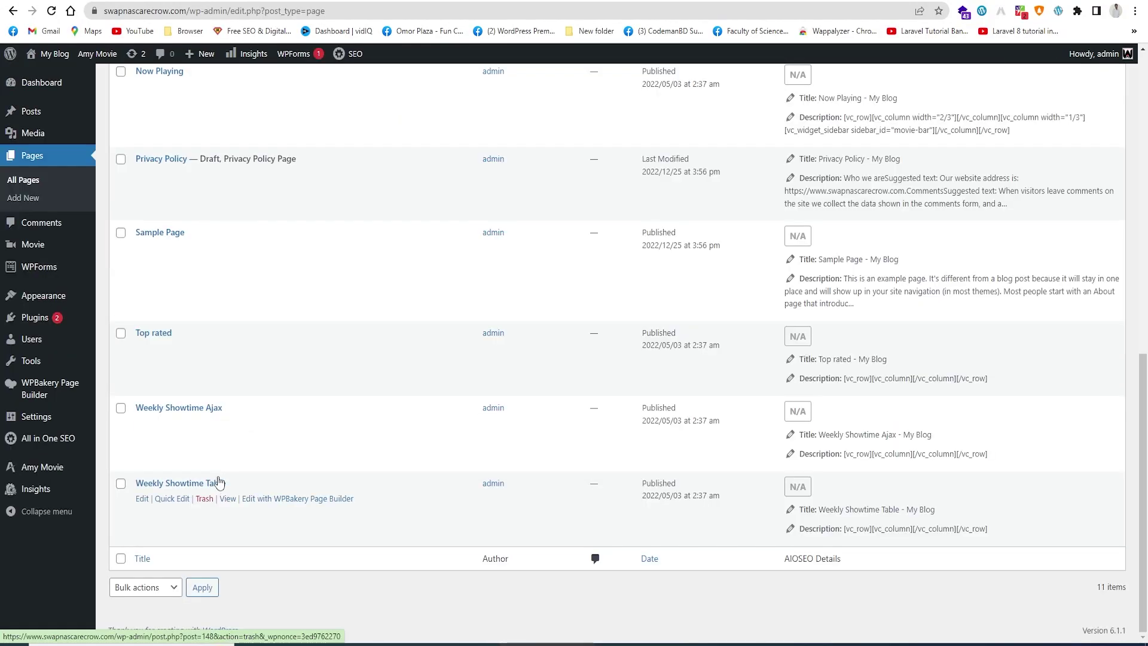
scroll(239, 365, up, 10)
scroll(253, 348, up, 2)
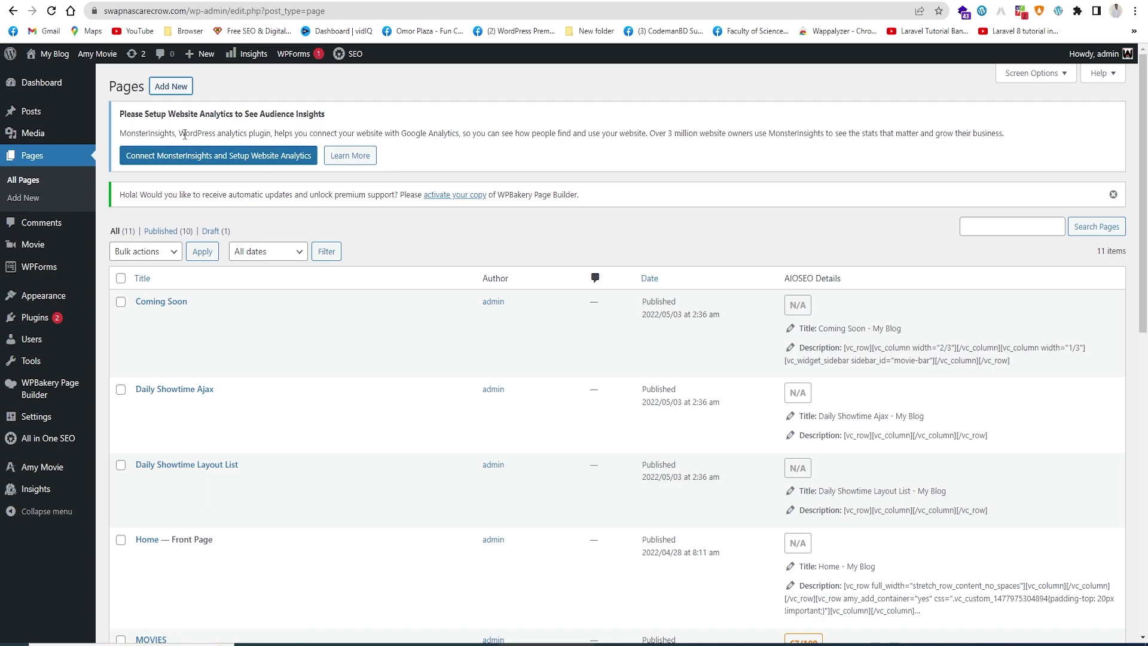
- Create a new page titled BLOGS and publish it
click(166, 88)
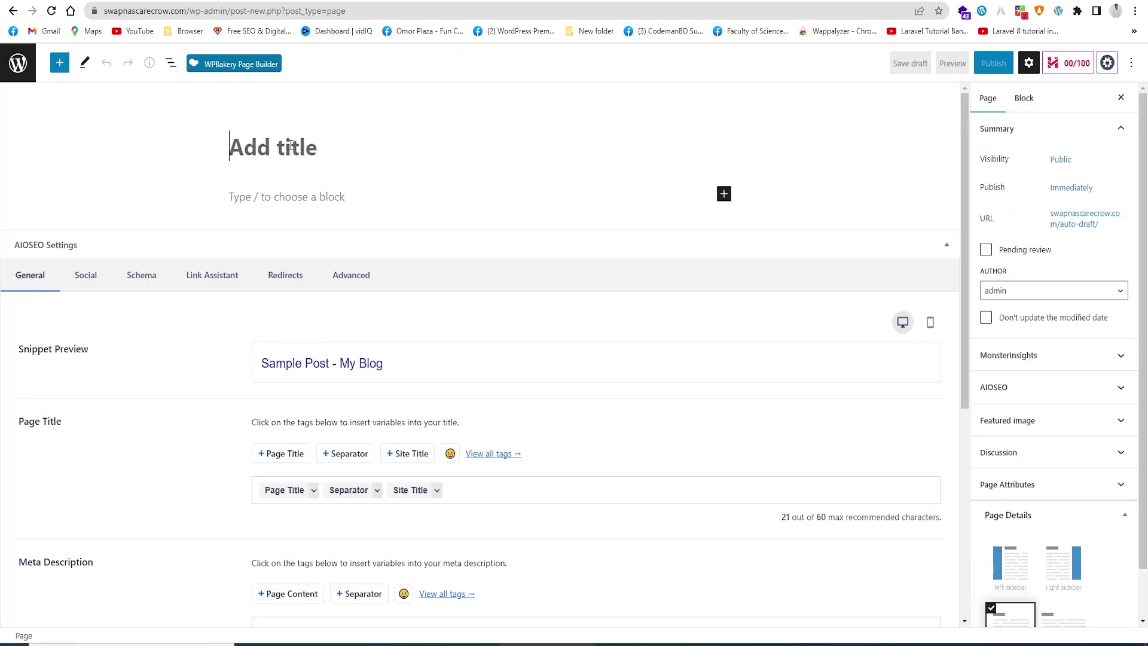
text(bLO)
key(BackSpace)
key(BackSpace)
key(BackSpace)
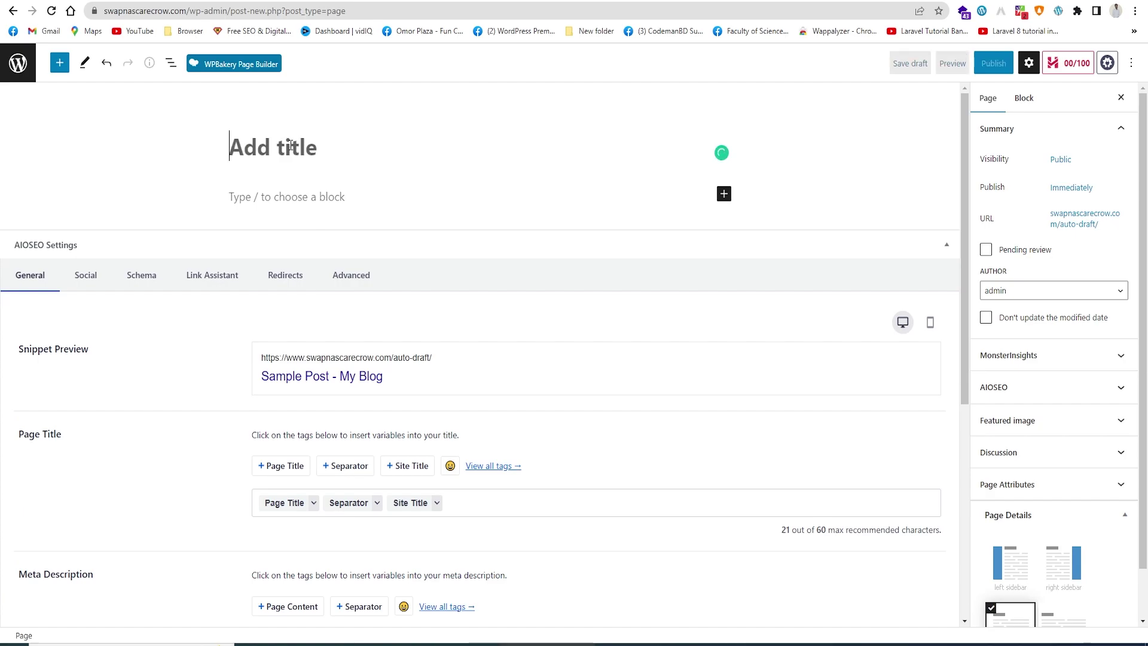
text(BLOGS)
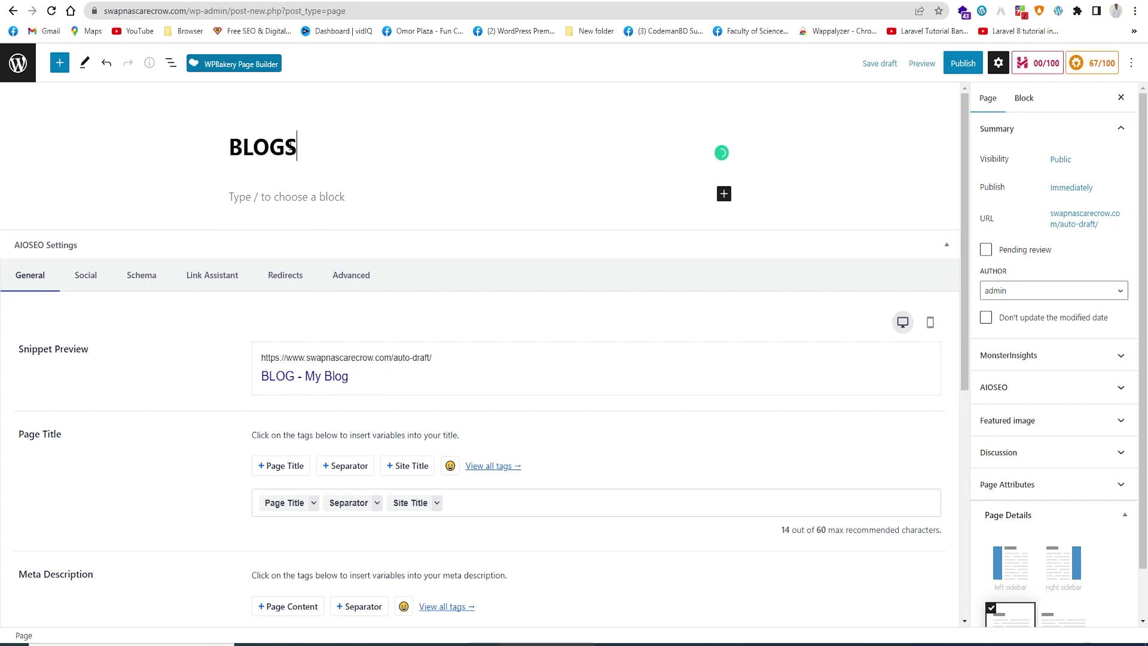
click(961, 63)
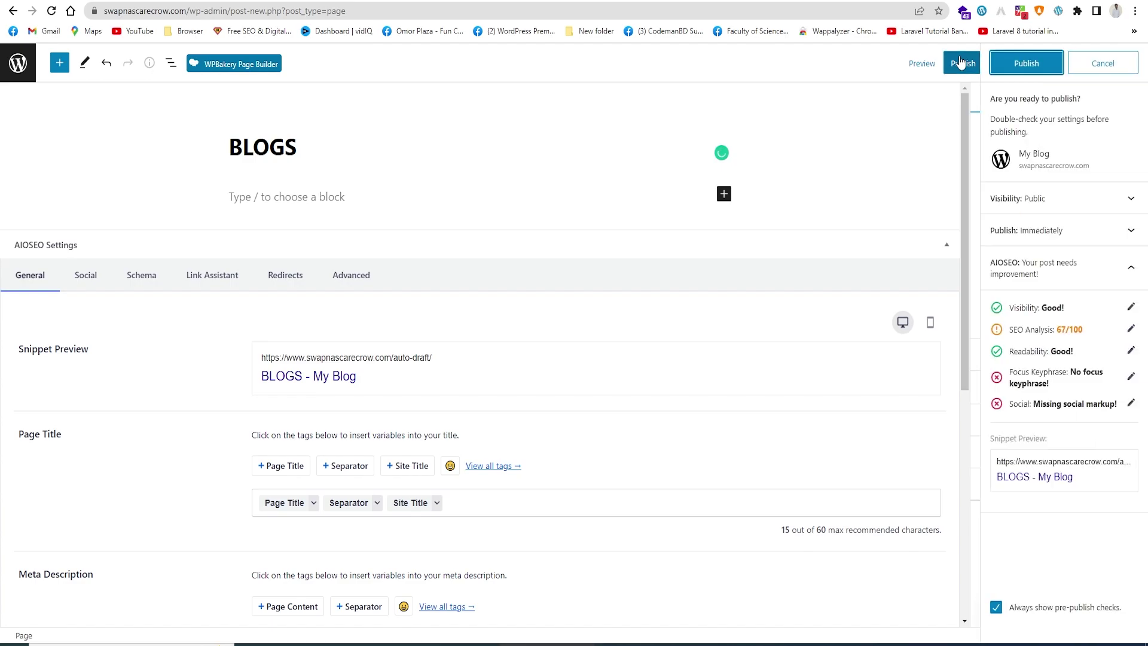
click(1028, 63)
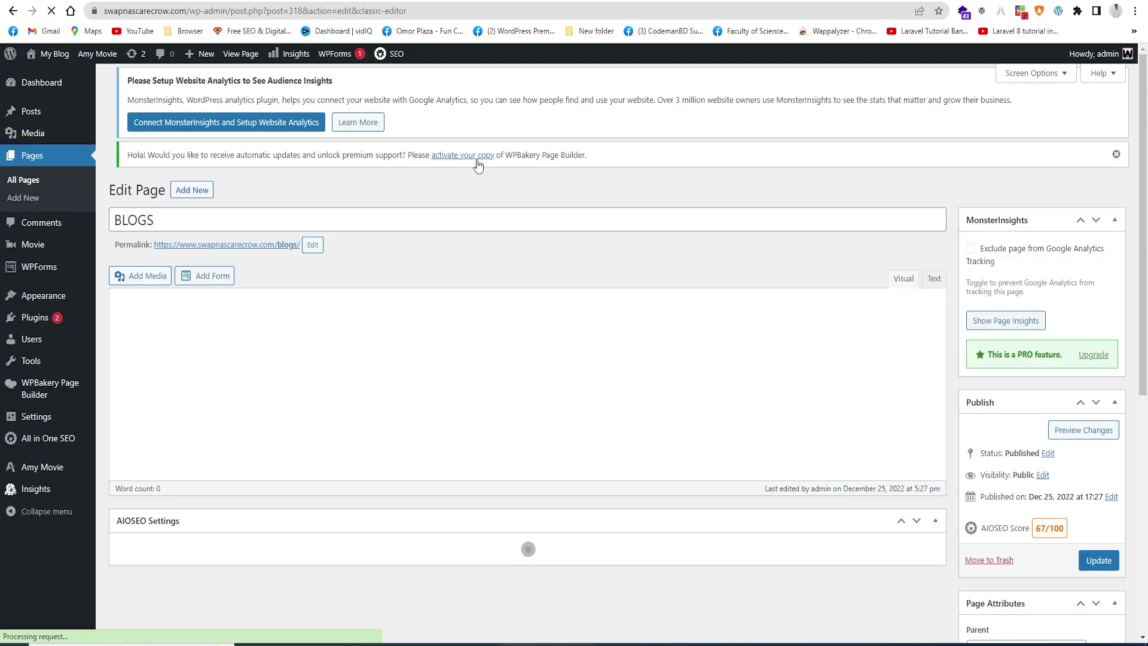
- Open BLOGS in the frontend builder and add a row with the Amy Movie Blog element
click(302, 288)
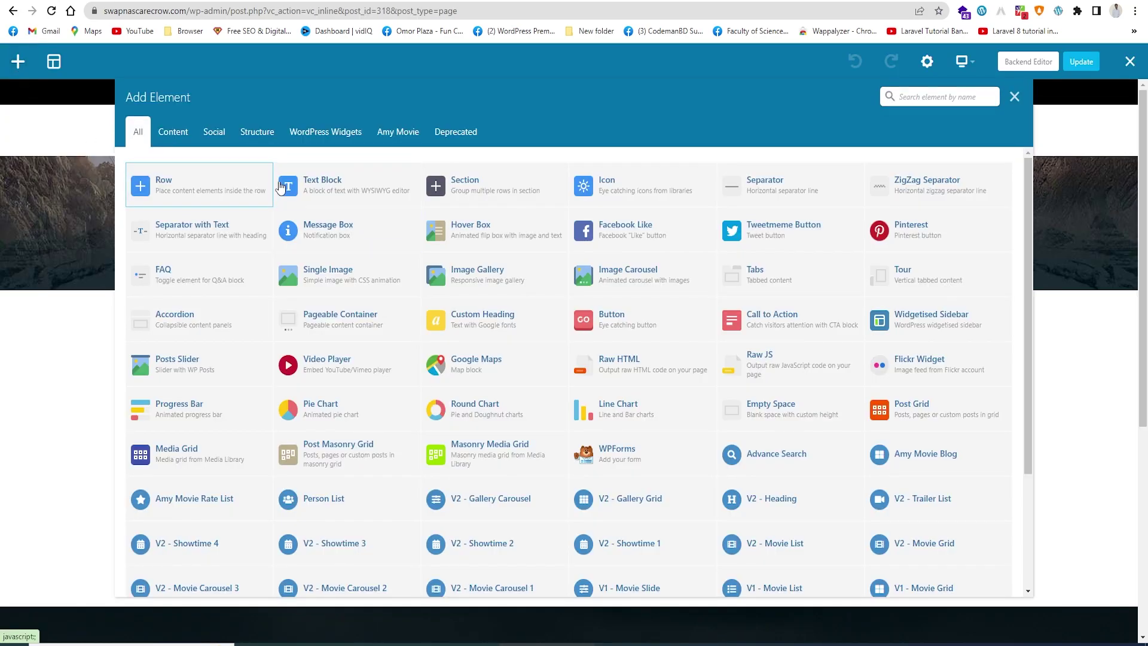
click(179, 184)
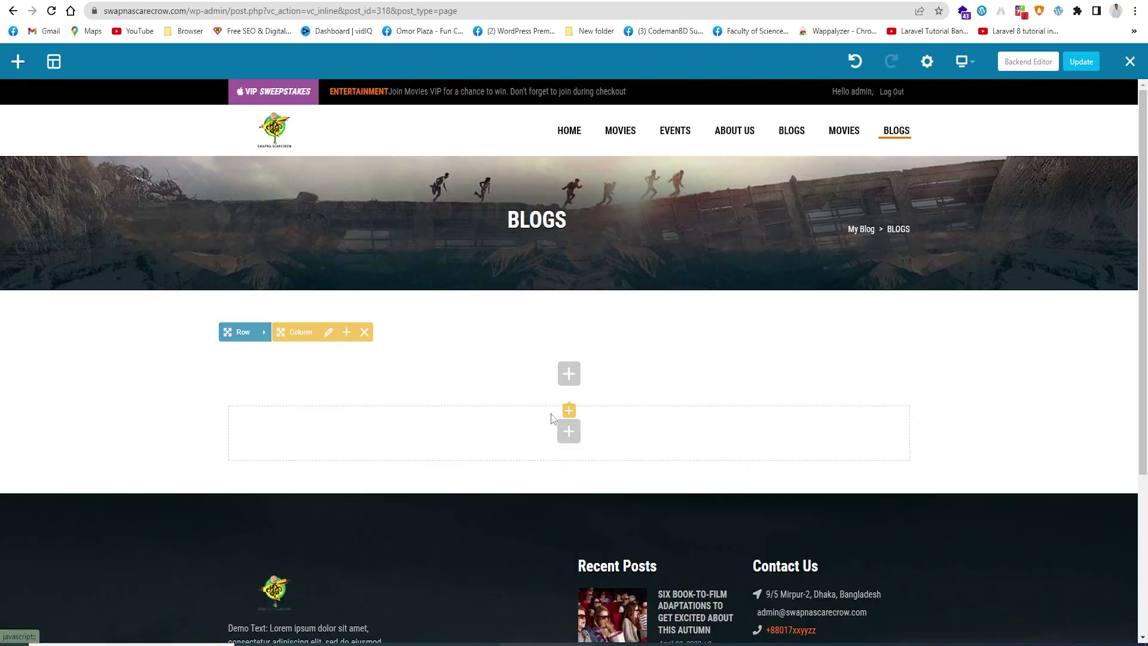
click(562, 377)
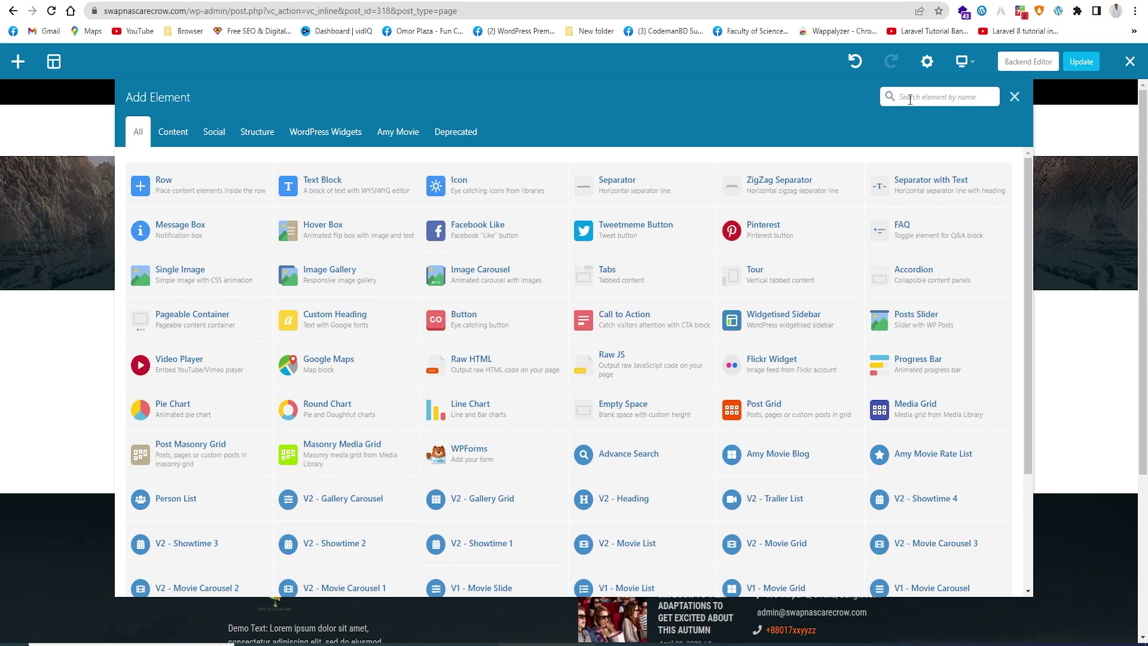
text(BLOG)
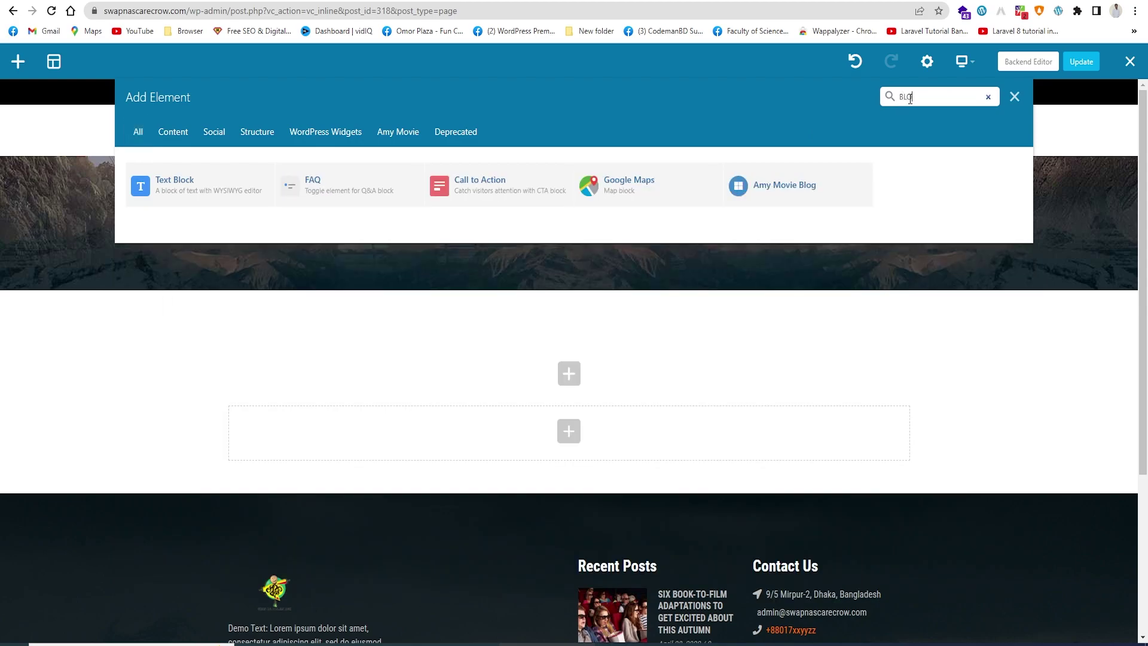
click(153, 187)
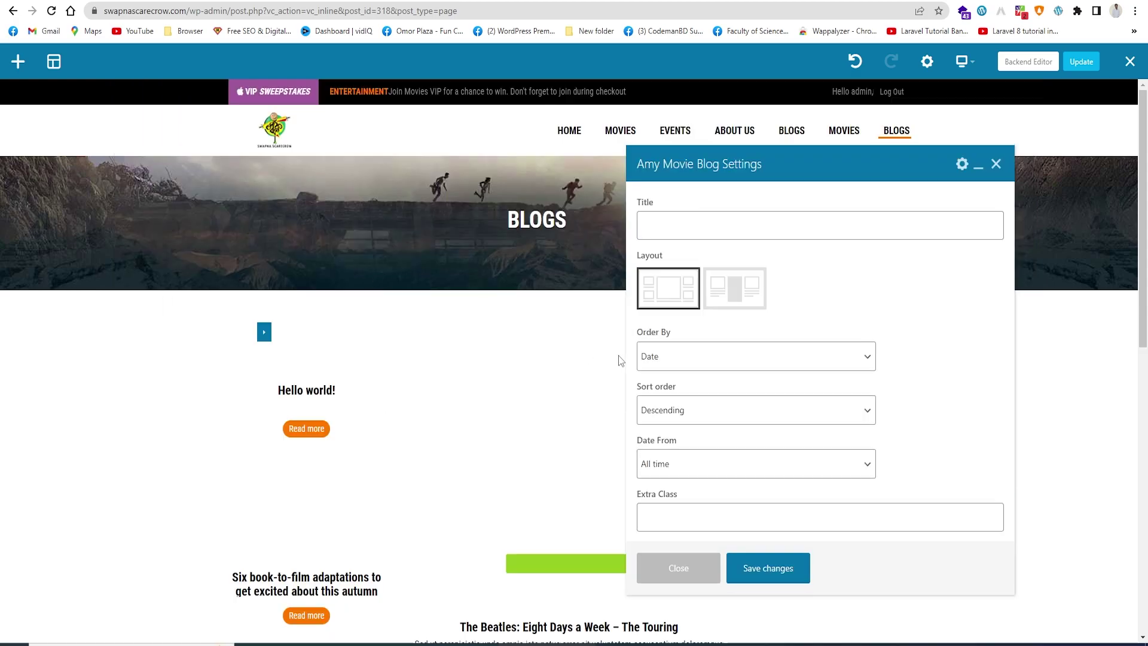
- Choose blog layout 1 and save the blog listing settings
scroll(422, 310, down, 5)
scroll(598, 299, up, 3)
click(740, 299)
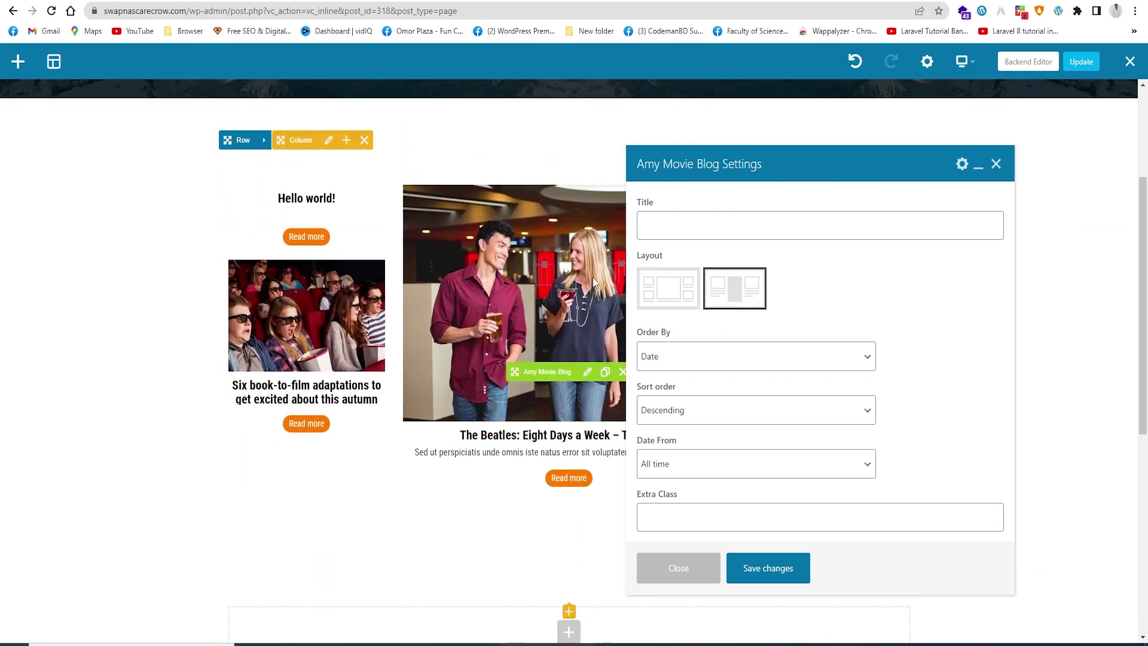
click(669, 288)
scroll(454, 296, down, 4)
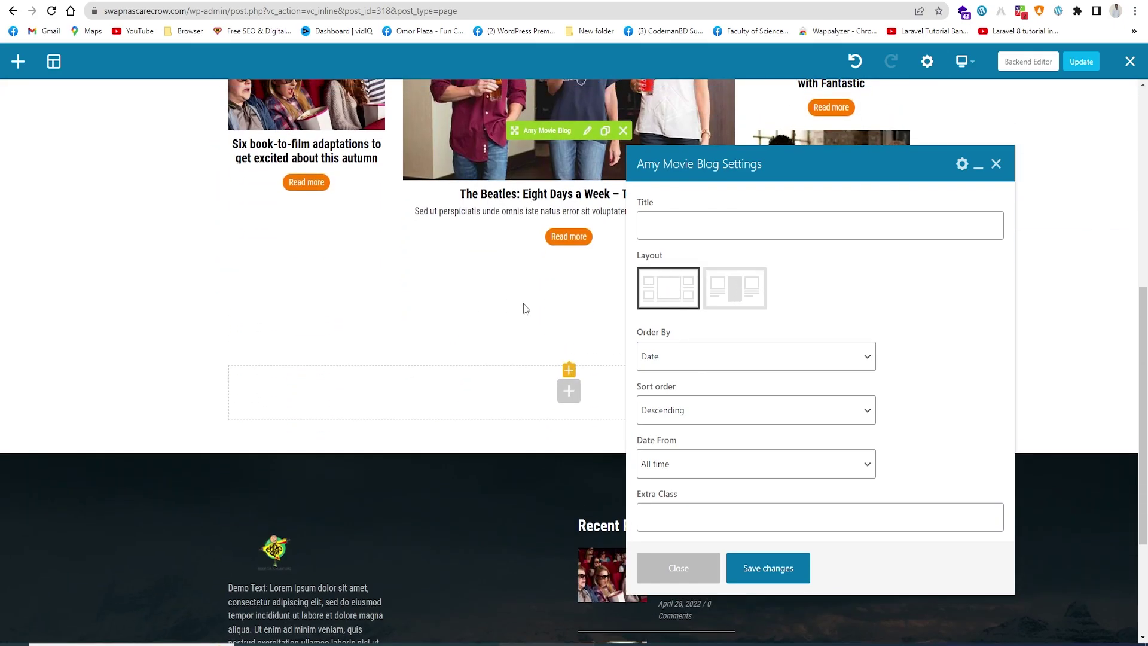
scroll(580, 473, up, 3)
scroll(519, 477, up, 4)
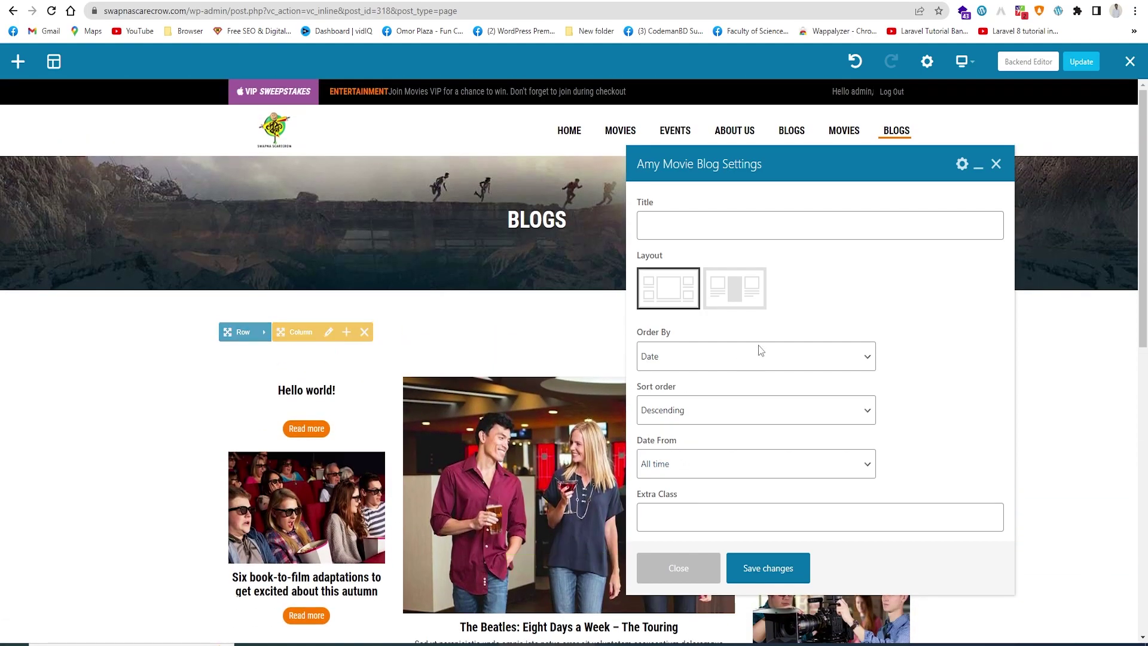
scroll(443, 415, down, 3)
drag(681, 171, 690, 381)
drag(761, 381, 654, 100)
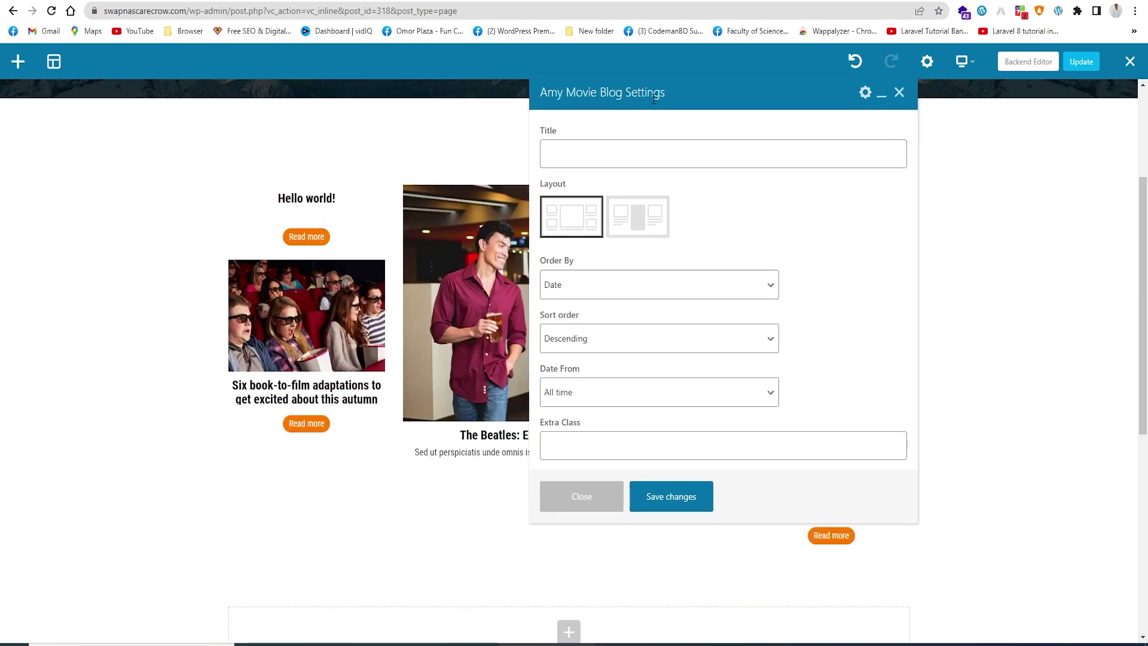
scroll(514, 245, down, 4)
scroll(514, 245, up, 3)
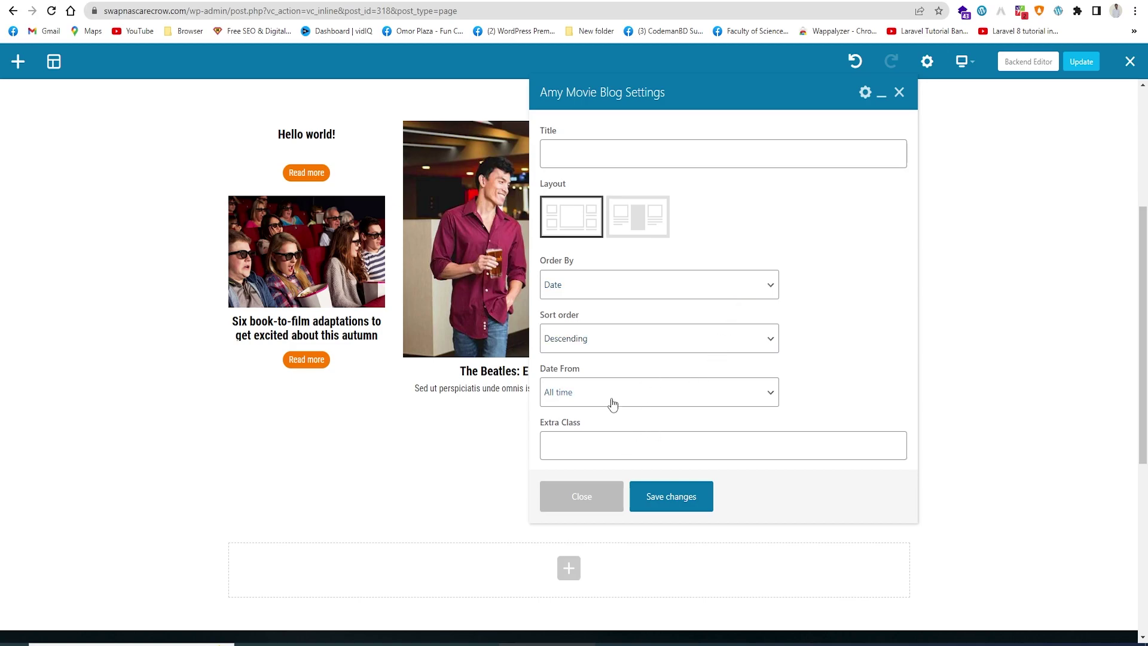
click(671, 505)
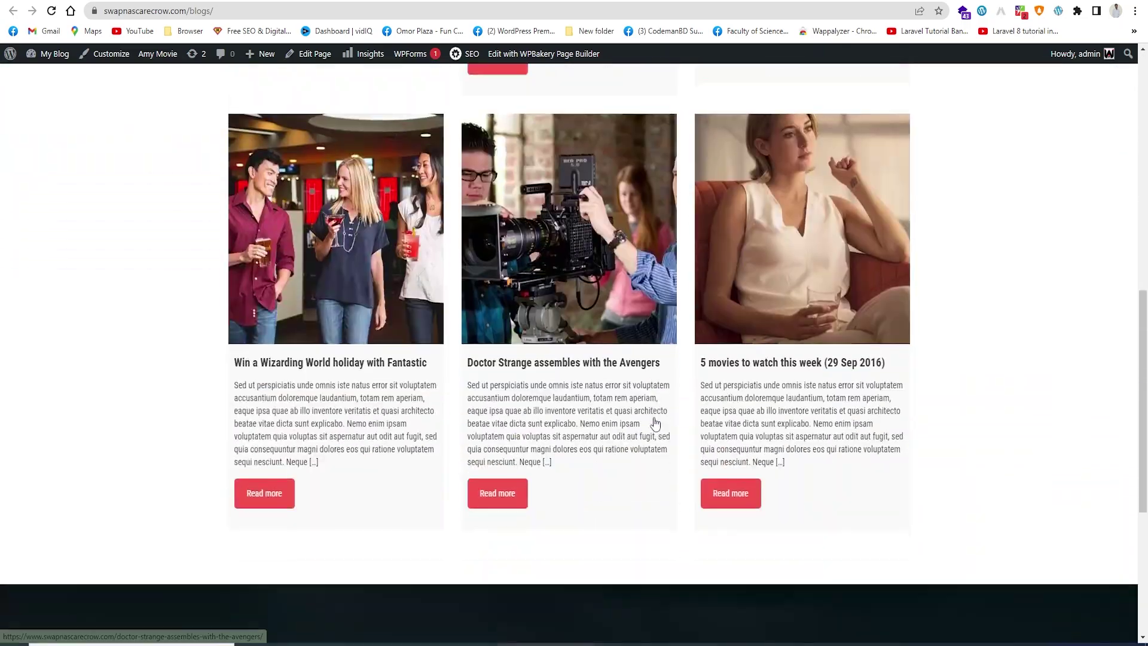
- Review the live BLOGS page post grid and reload it from the BLOGS menu item
scroll(654, 423, up, 10)
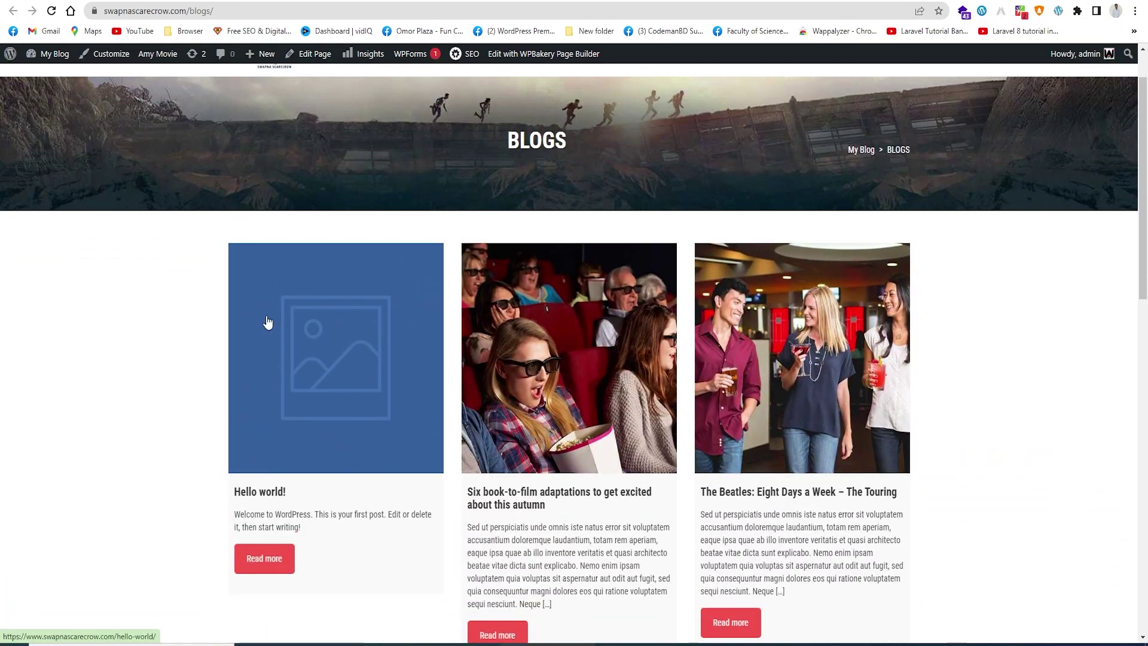
scroll(301, 371, down, 15)
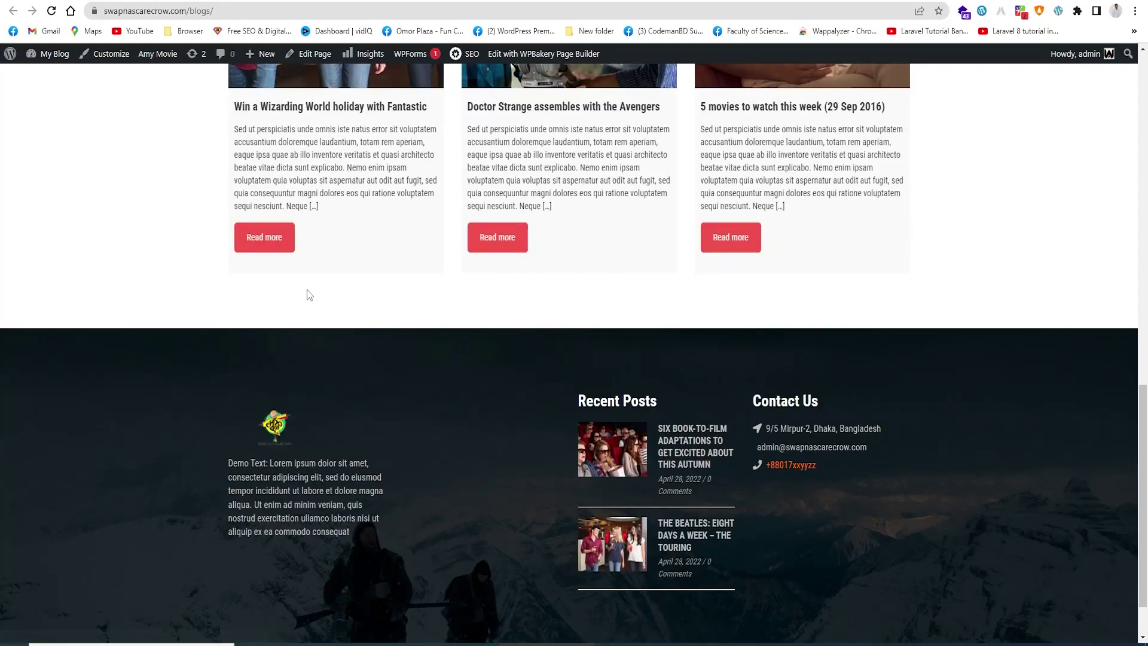
scroll(309, 295, up, 12)
click(250, 12)
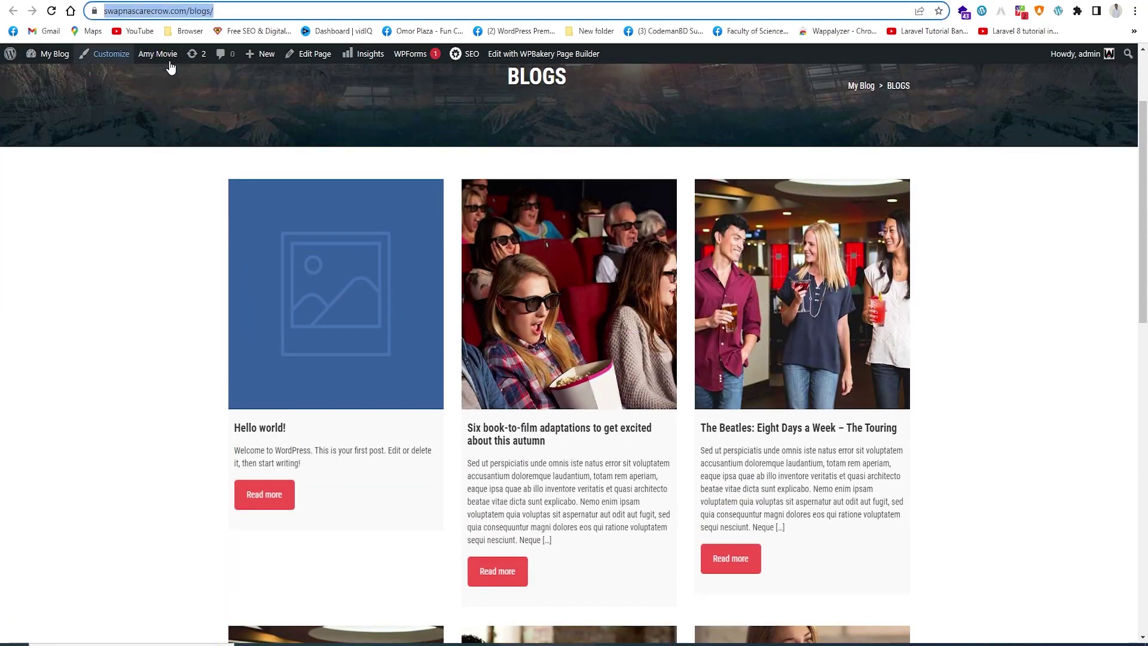
scroll(658, 108, up, 2)
click(723, 119)
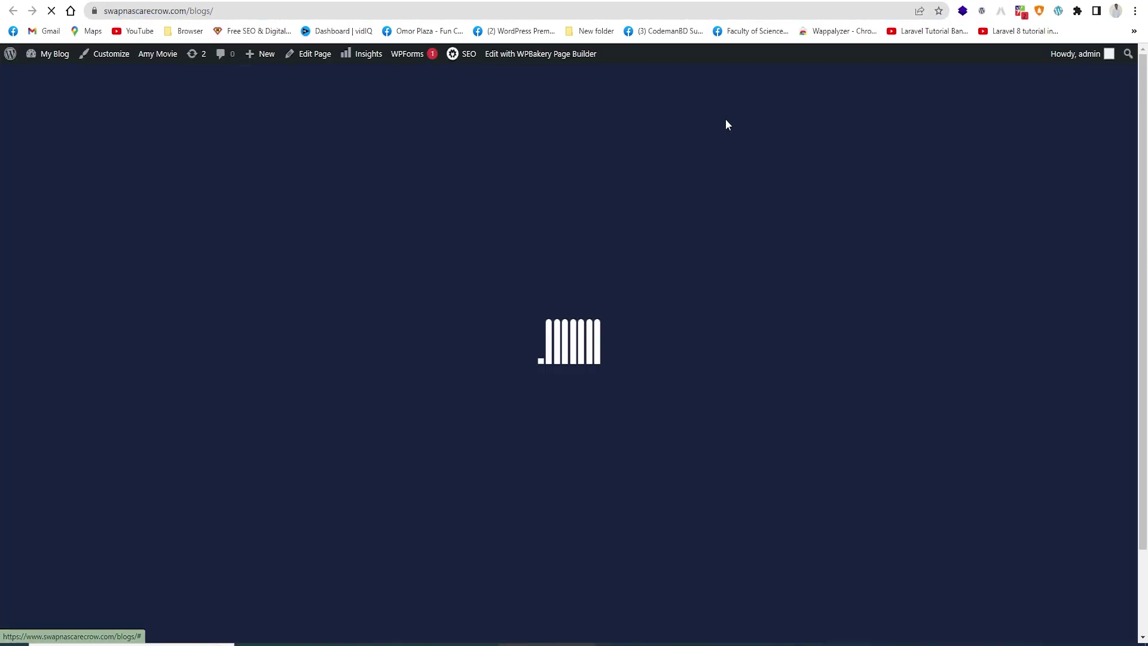
- Go to the site's HOME page and scroll through it
scroll(576, 297, down, 11)
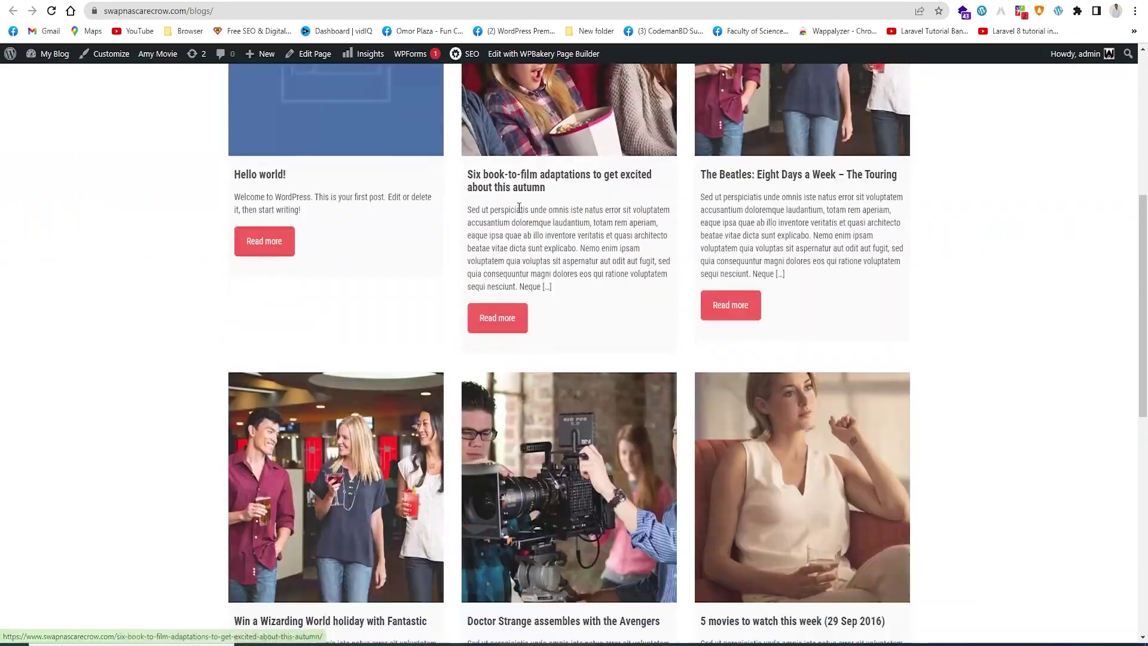
scroll(575, 297, down, 3)
scroll(574, 305, up, 15)
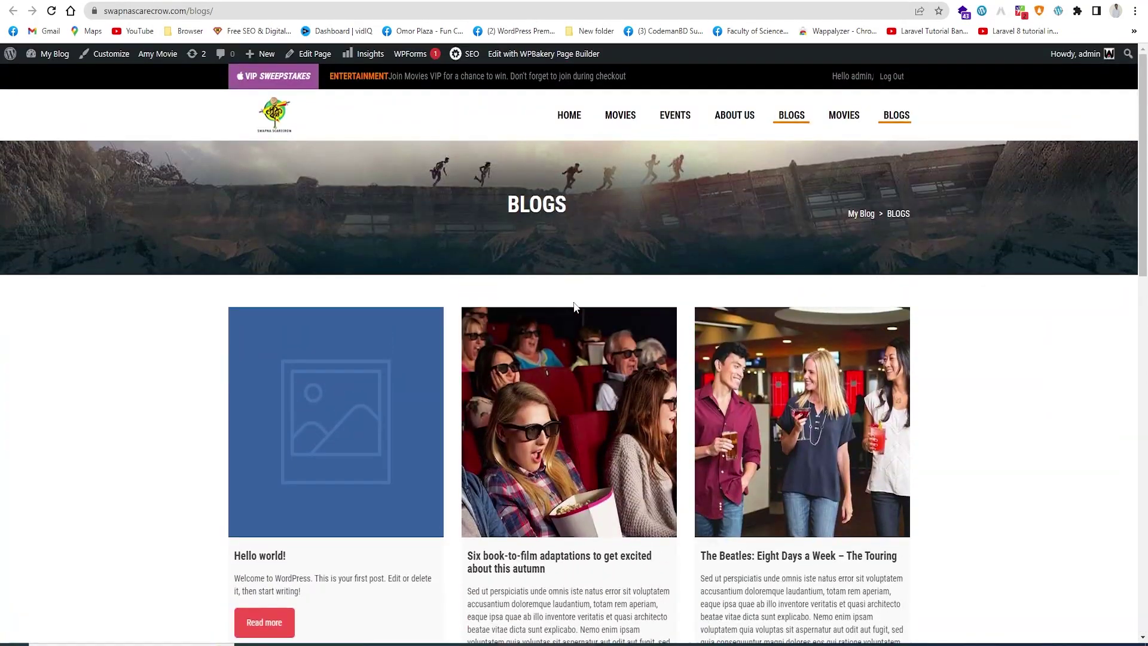
click(557, 118)
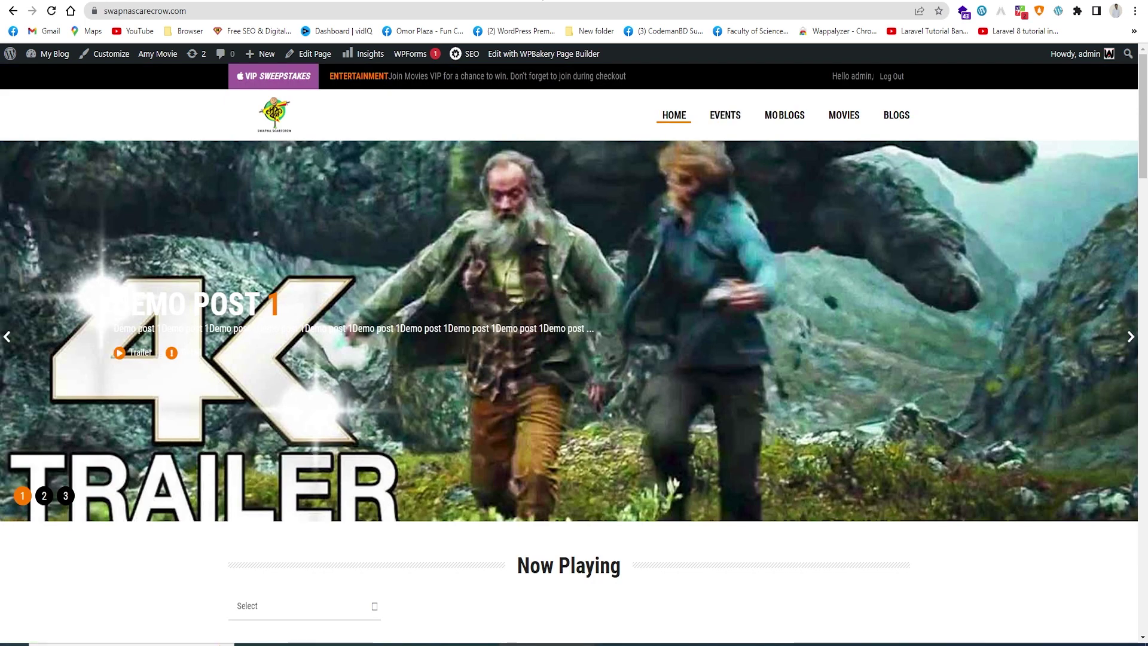
scroll(572, 237, down, 15)
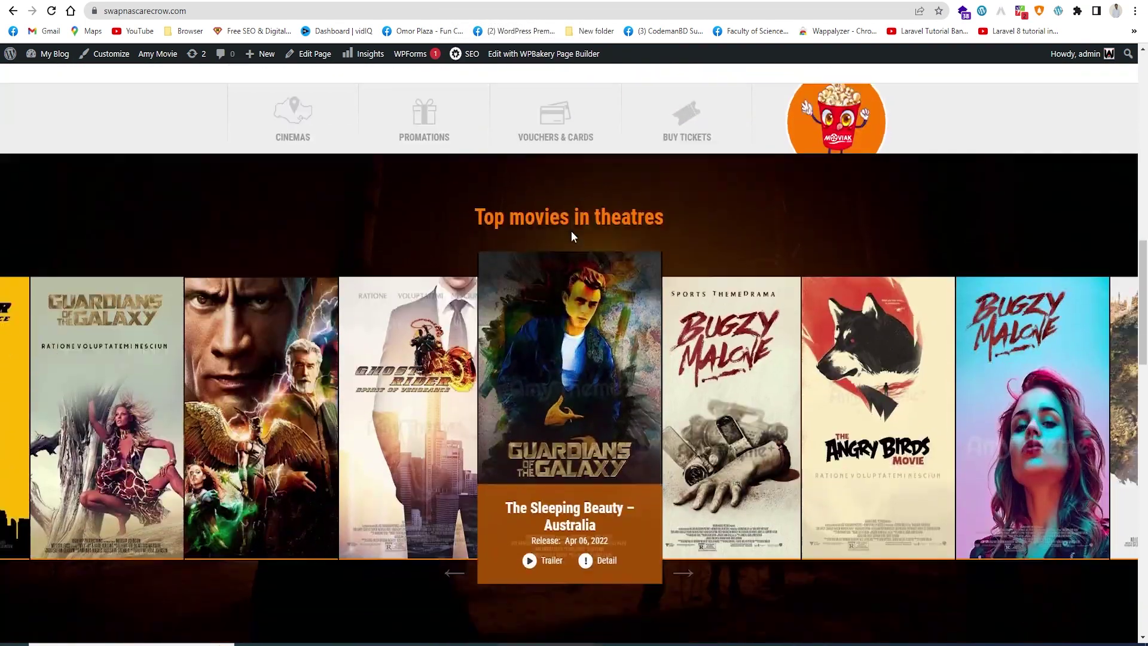
scroll(572, 237, down, 5)
scroll(572, 230, up, 15)
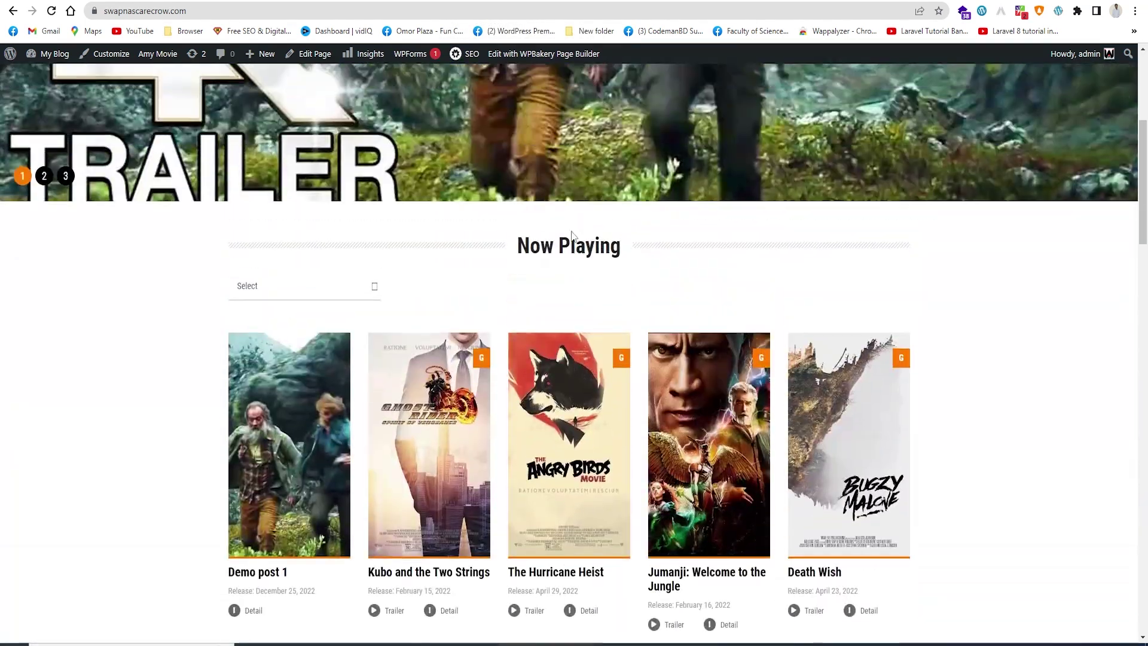
scroll(568, 244, up, 5)
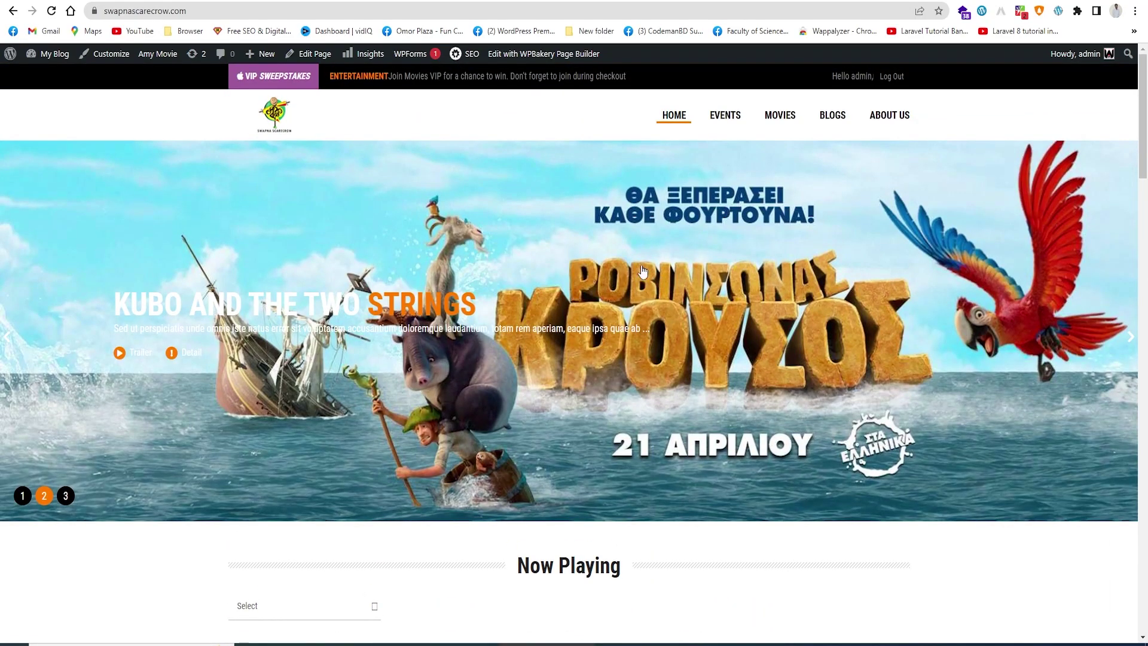
scroll(718, 305, down, 10)
scroll(733, 311, up, 6)
scroll(708, 301, up, 5)
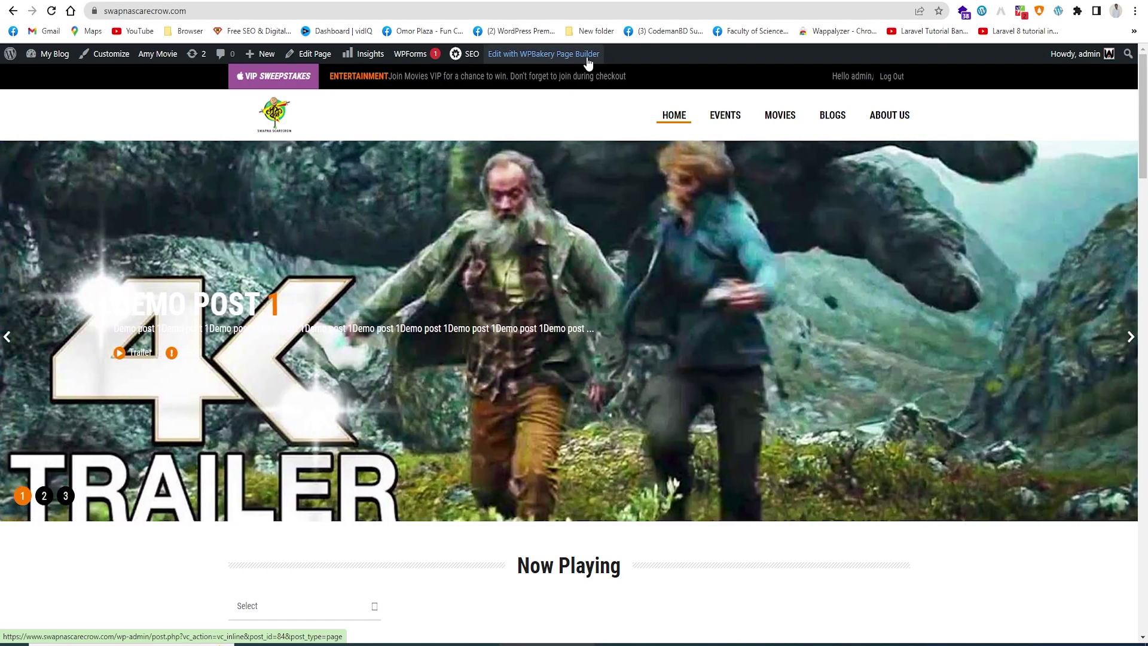
- Open the Home page in WPBakery Page Builder, then list all 13 site pages under Pages > All Pages
click(553, 60)
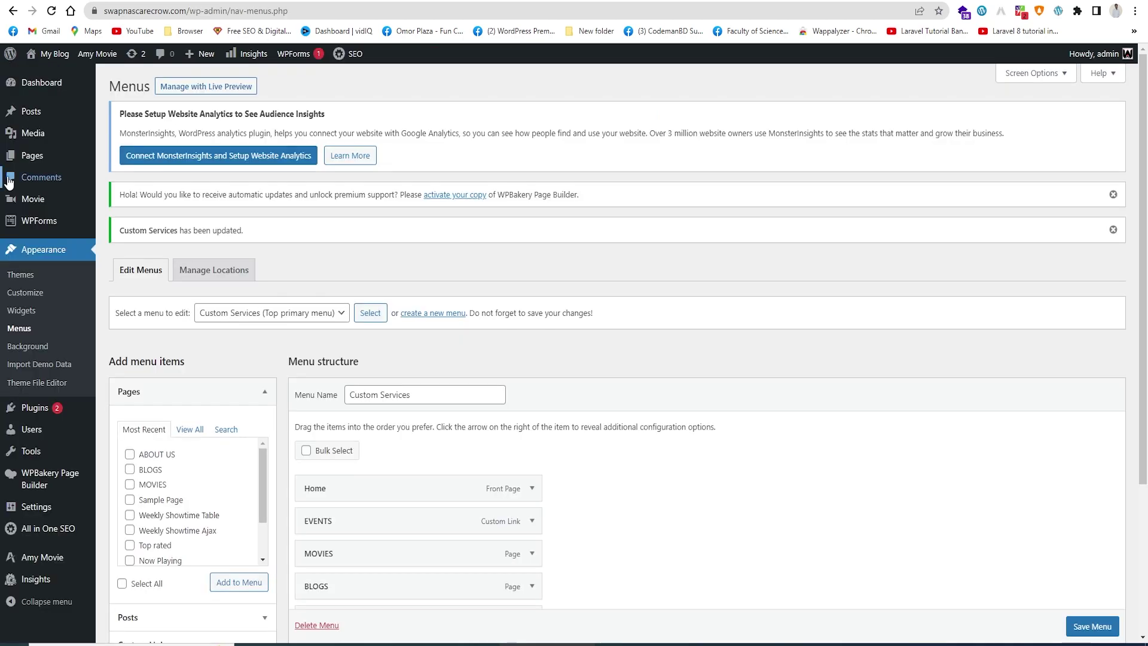
click(117, 153)
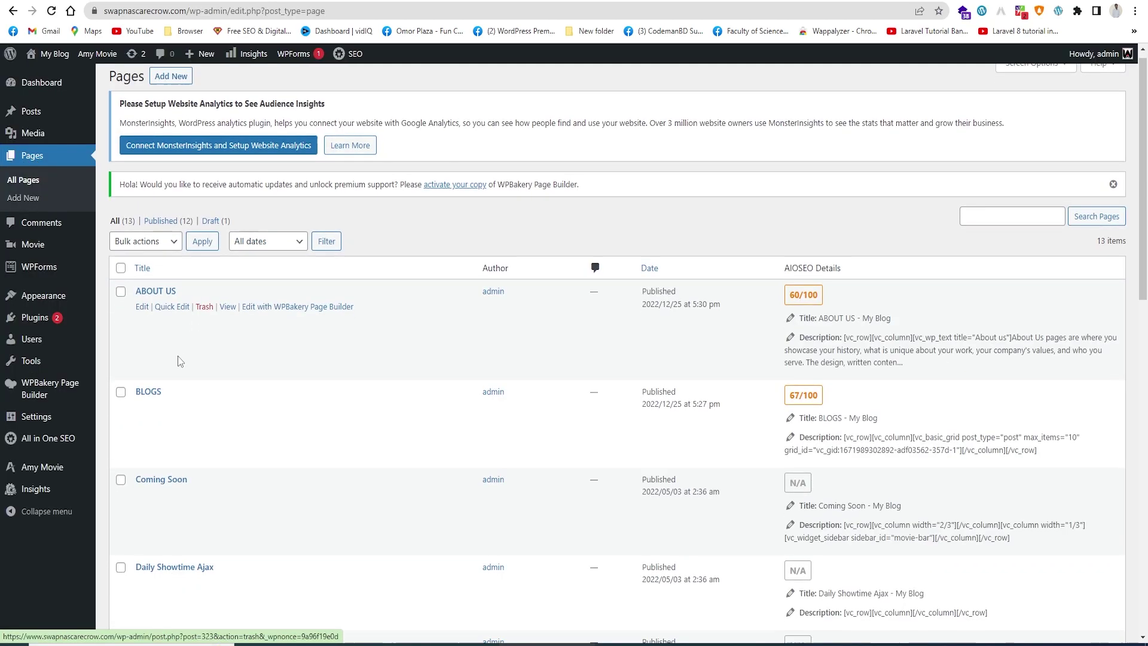
scroll(180, 357, down, 10)
scroll(179, 356, up, 3)
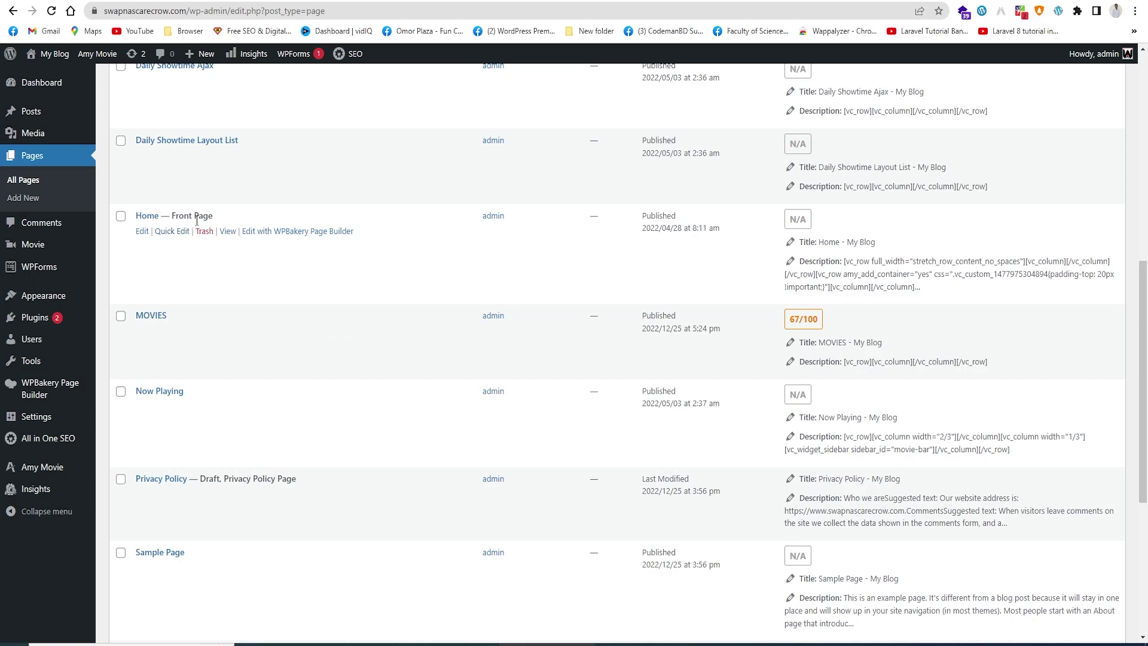
- Open the Home page in the WPBakery front-end builder
click(299, 231)
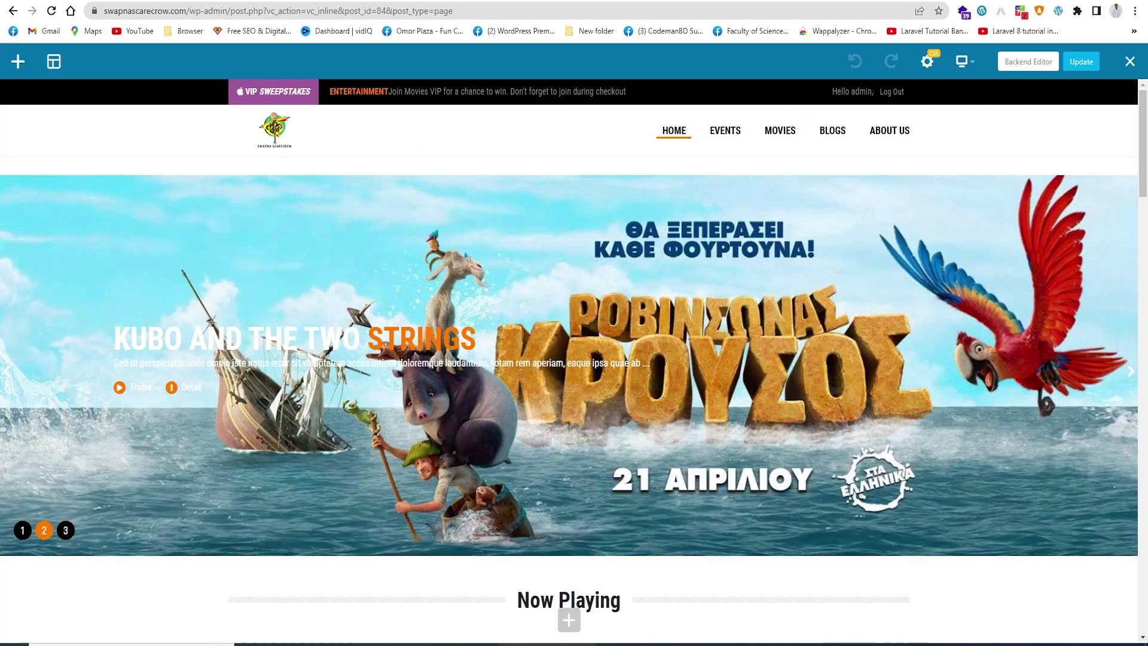
scroll(525, 382, down, 2)
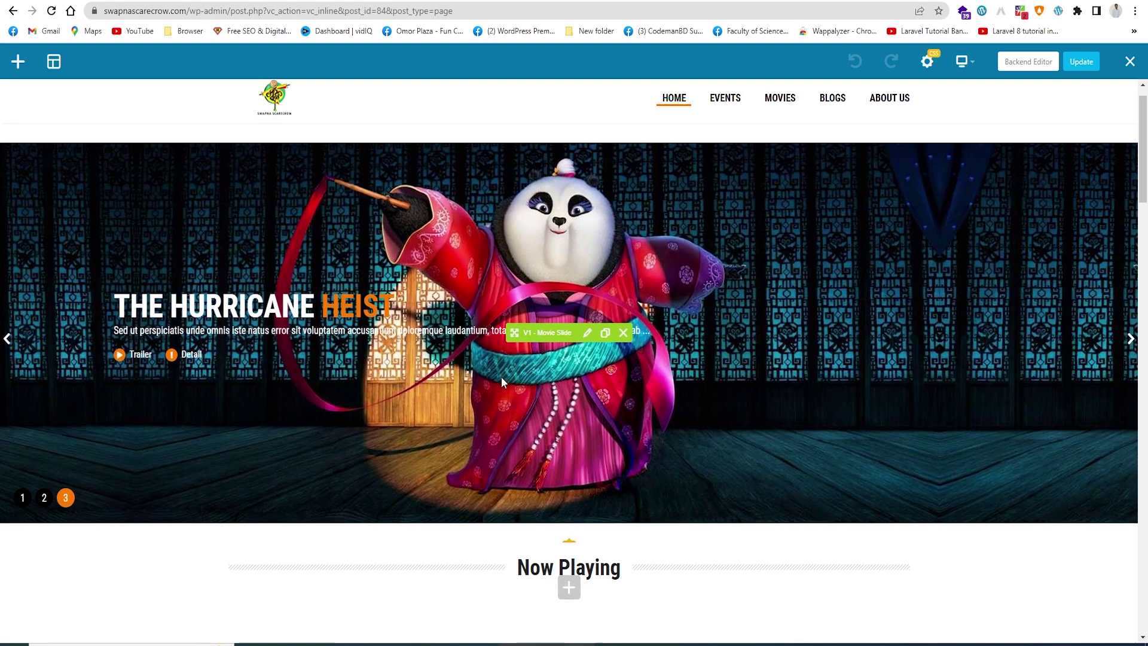
scroll(658, 358, up, 2)
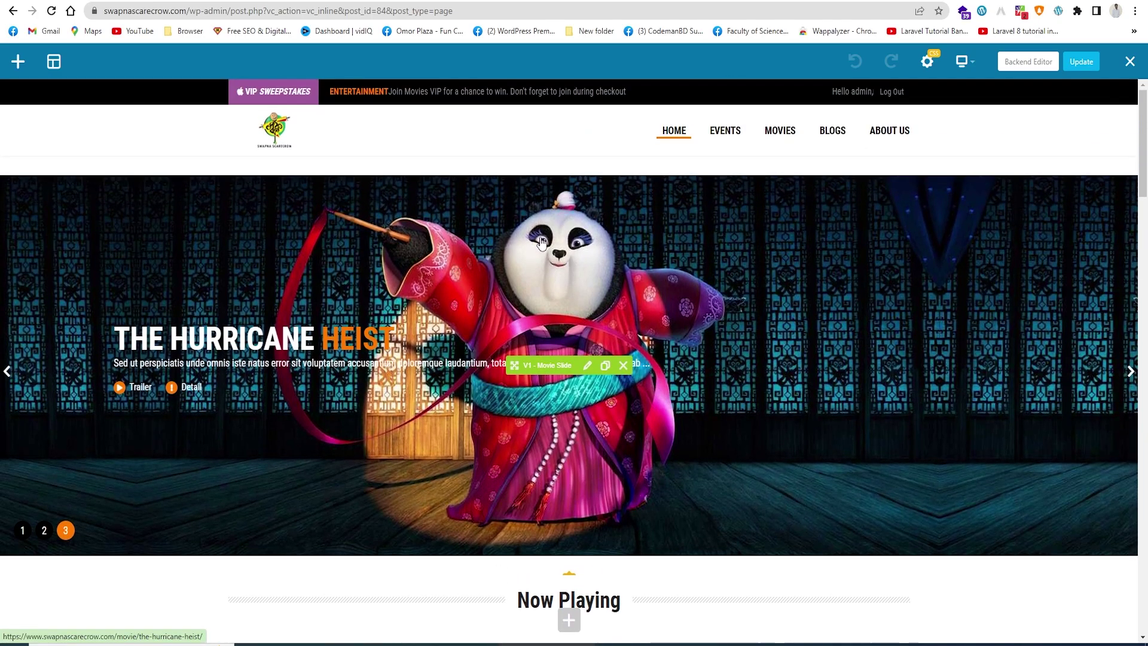
scroll(658, 340, down, 3)
scroll(575, 341, down, 1)
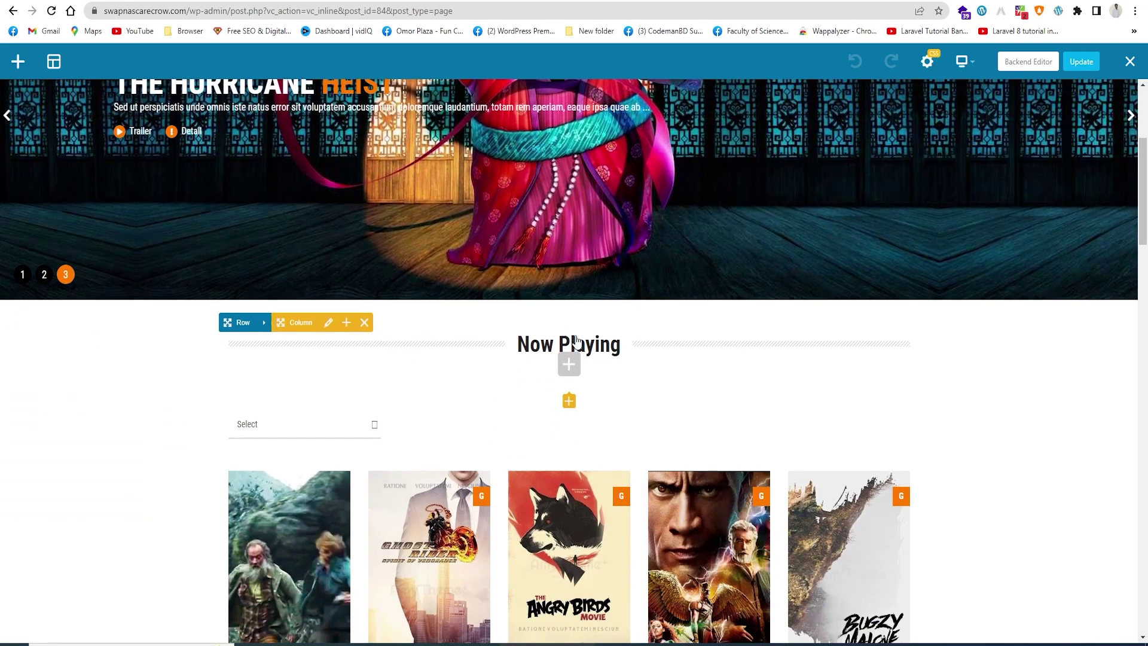
- Open and close the Now Playing Column Settings three times, then switch to the Backend Editor
click(328, 324)
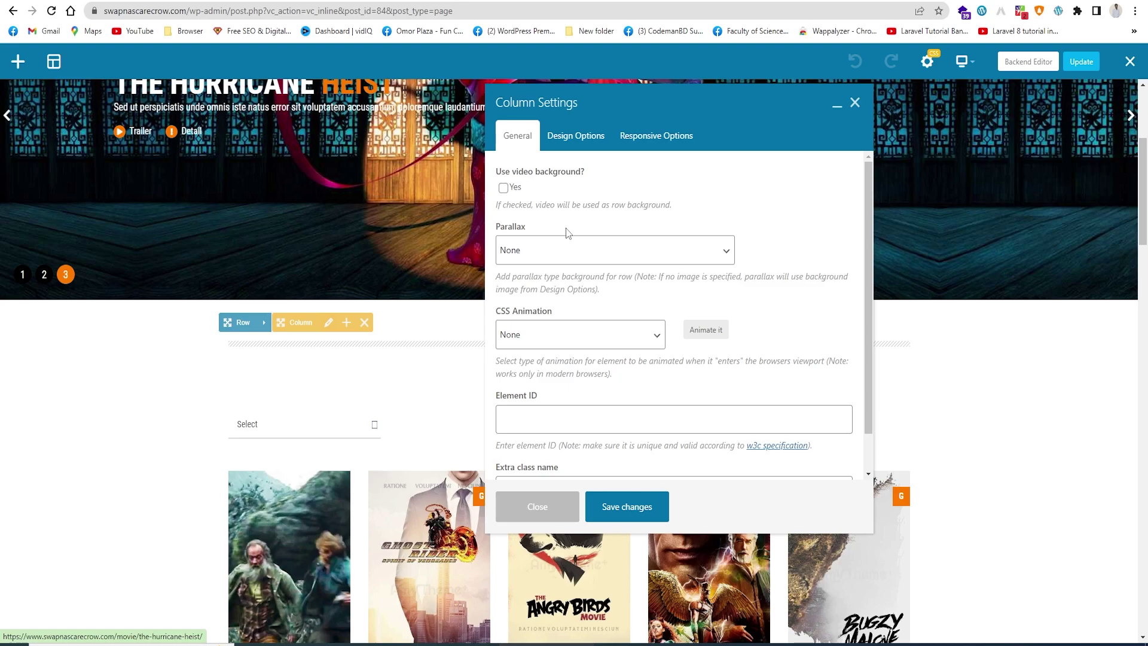
scroll(633, 350, down, 1)
scroll(634, 345, up, 1)
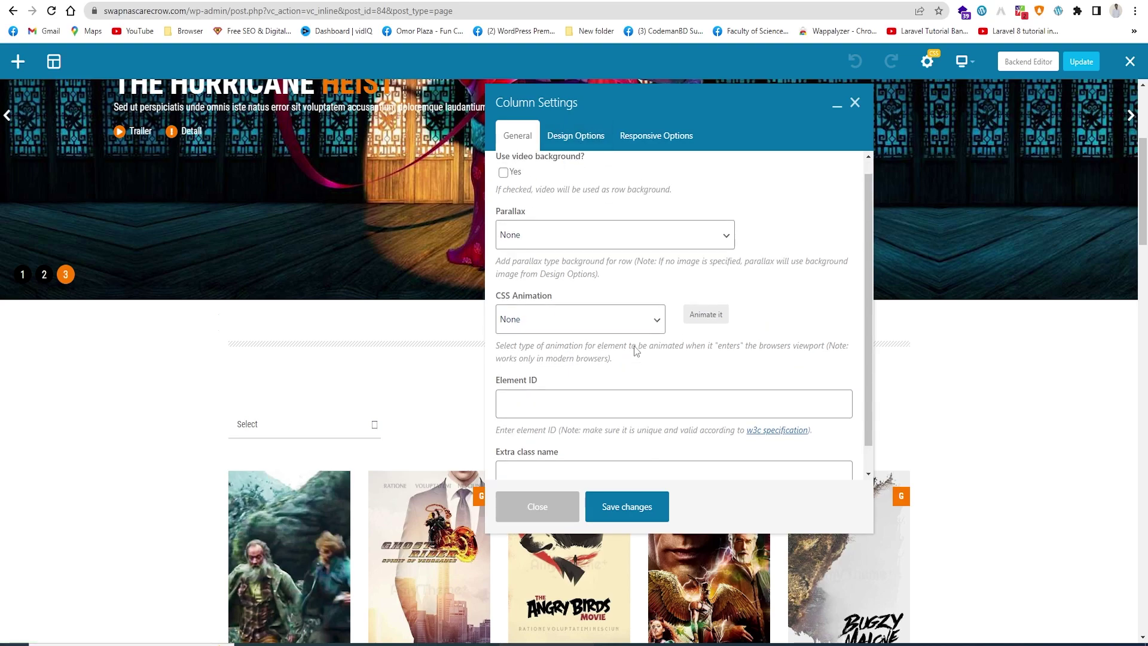
click(856, 104)
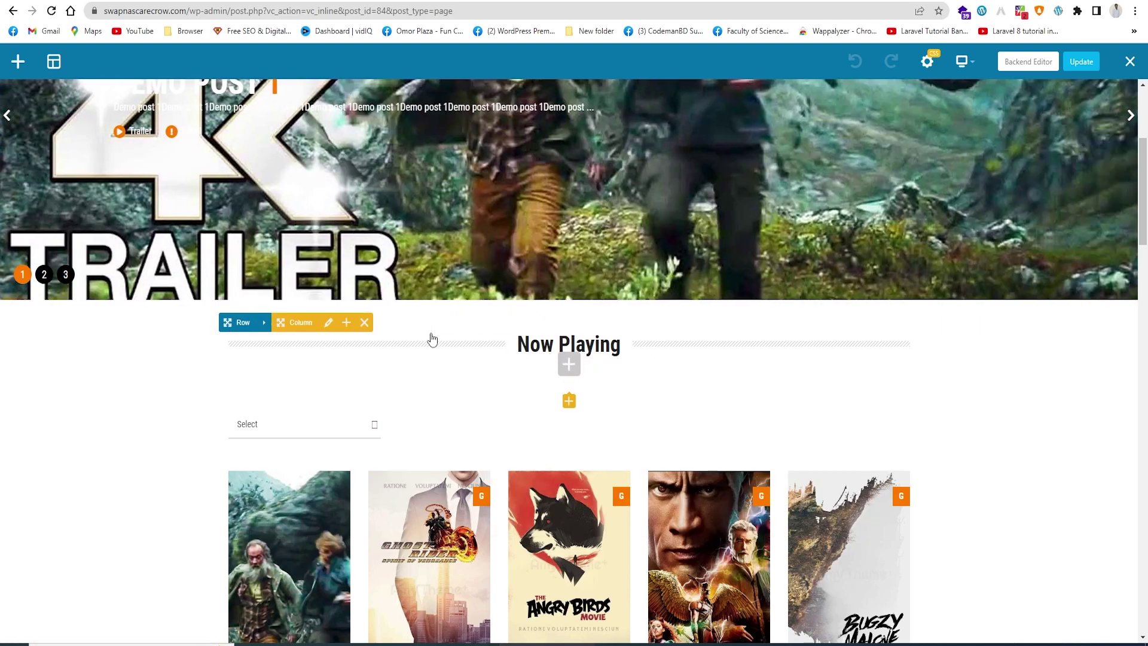
click(329, 324)
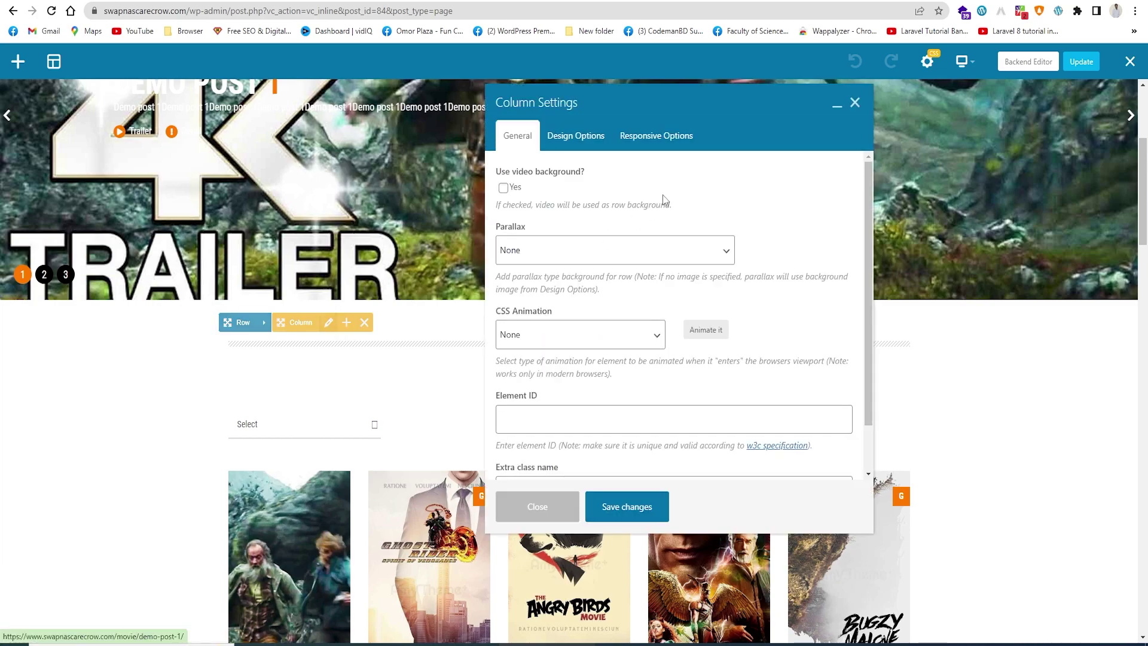
click(856, 104)
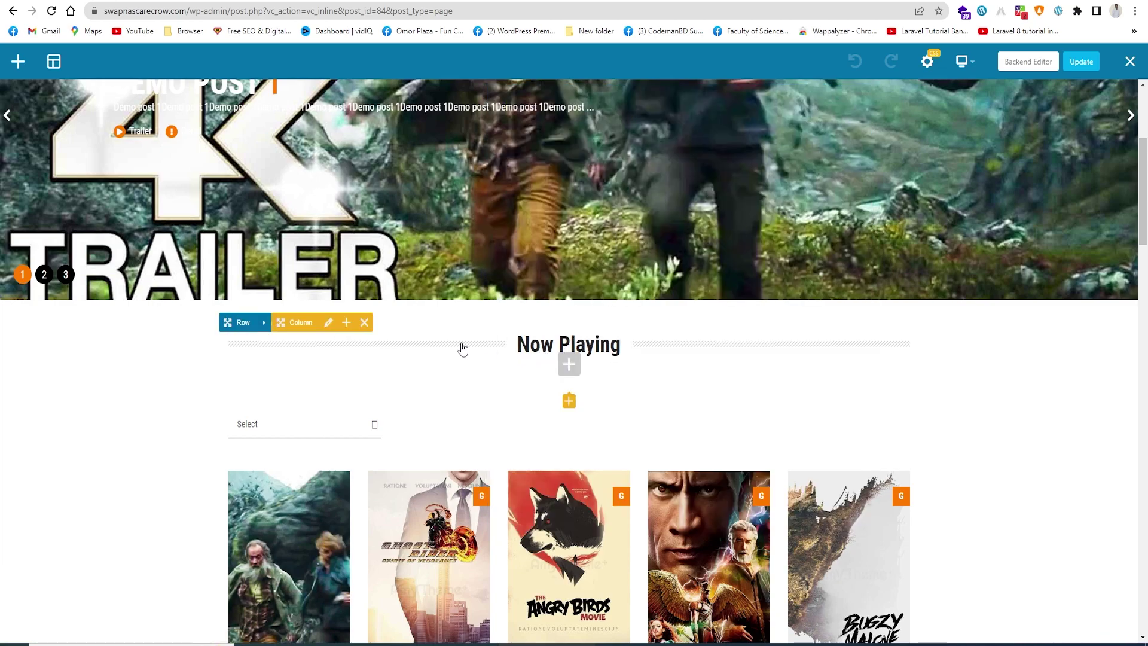
click(328, 324)
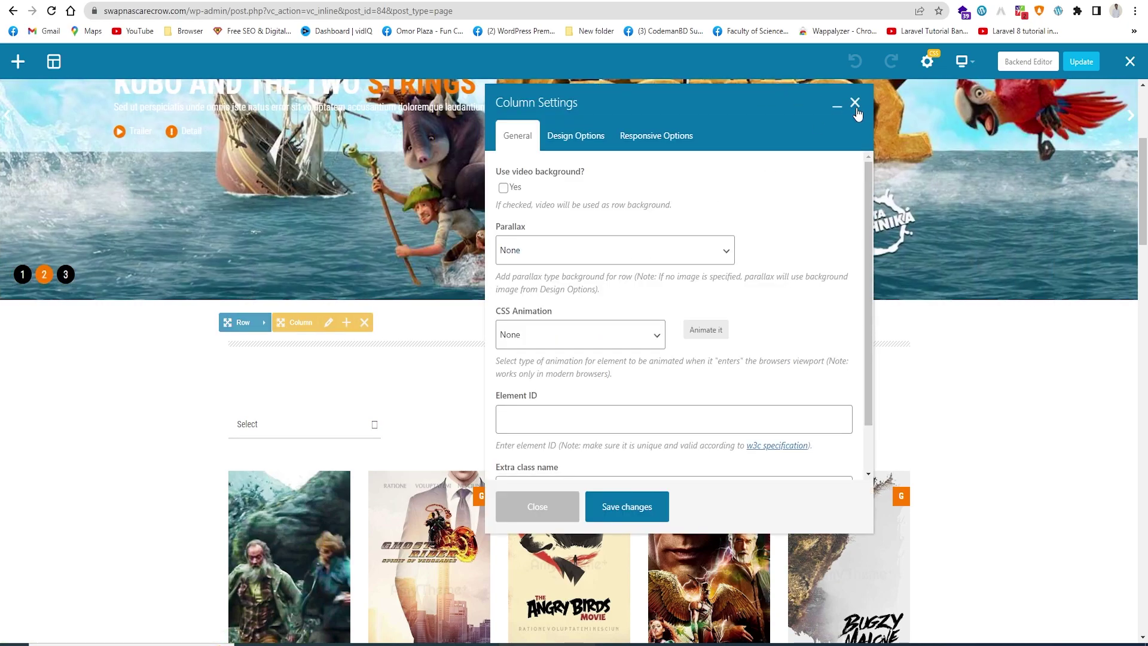
click(856, 104)
click(1048, 61)
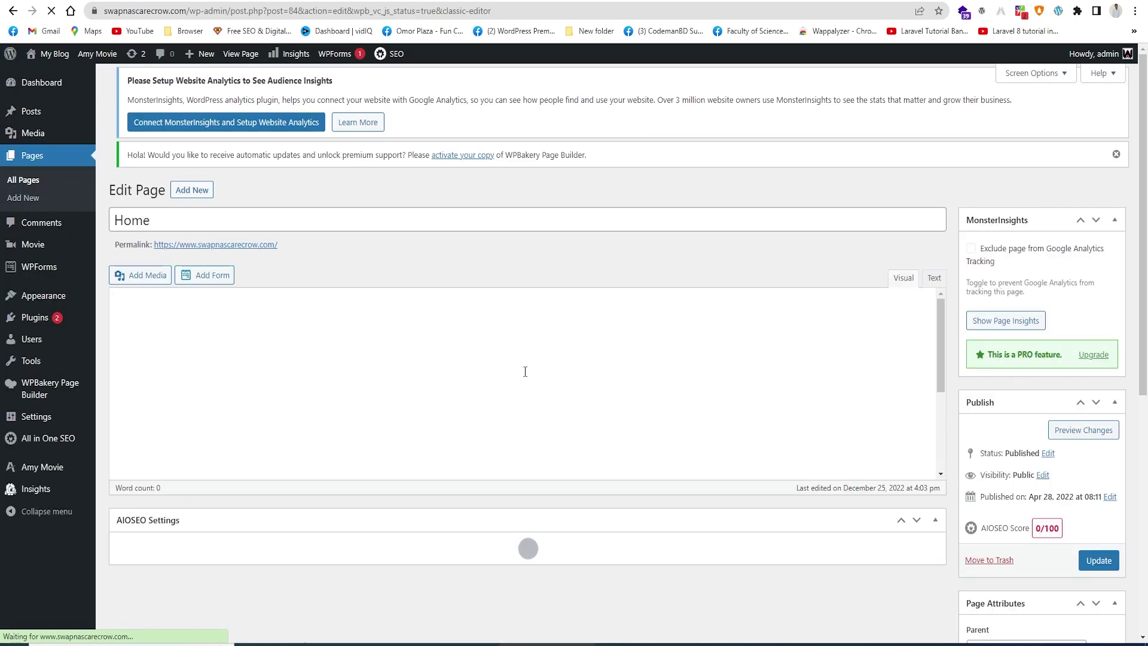
- Change the V2 Heading title from Now Playing to Movies with Left alignment and save
scroll(454, 362, down, 3)
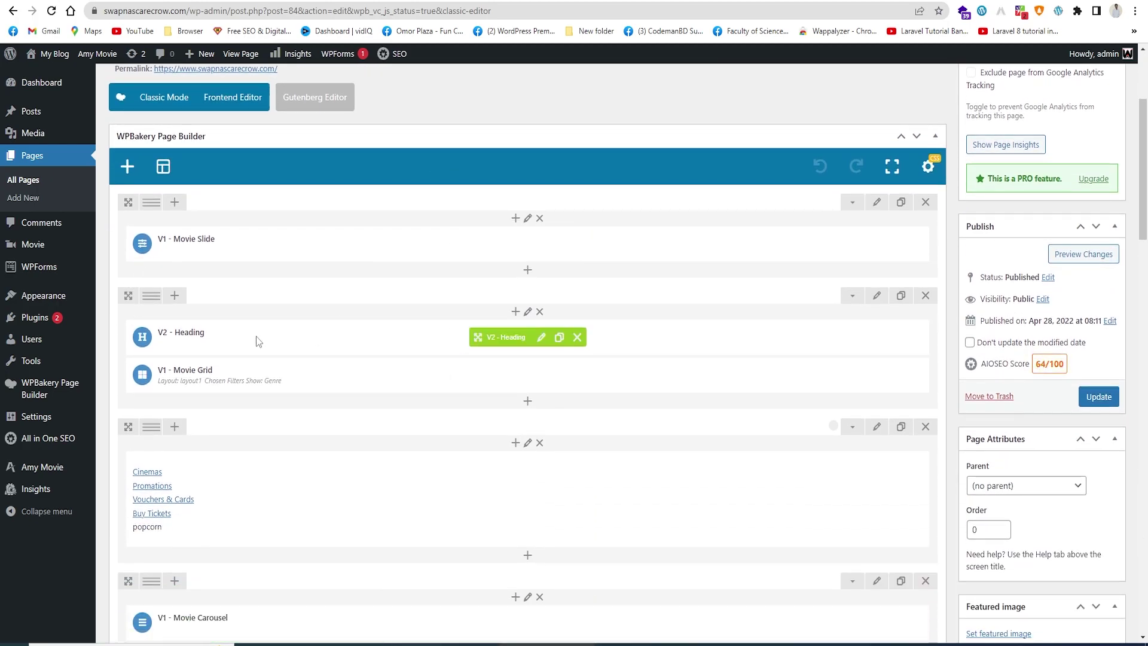
click(540, 337)
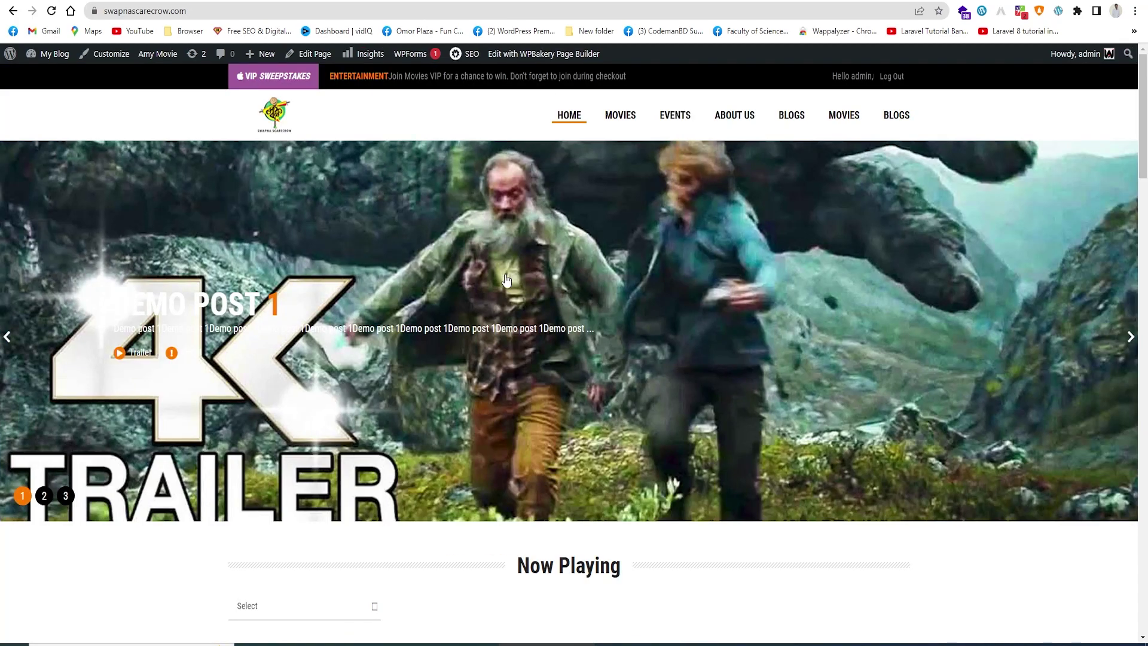
scroll(508, 291, down, 6)
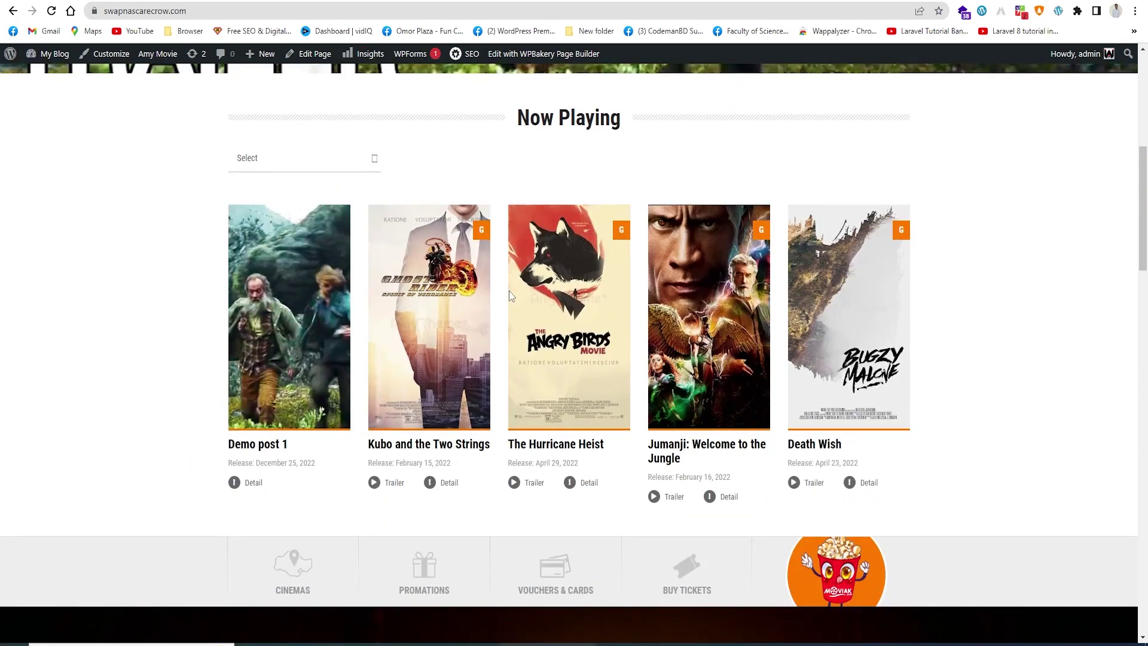
scroll(620, 247, up, 2)
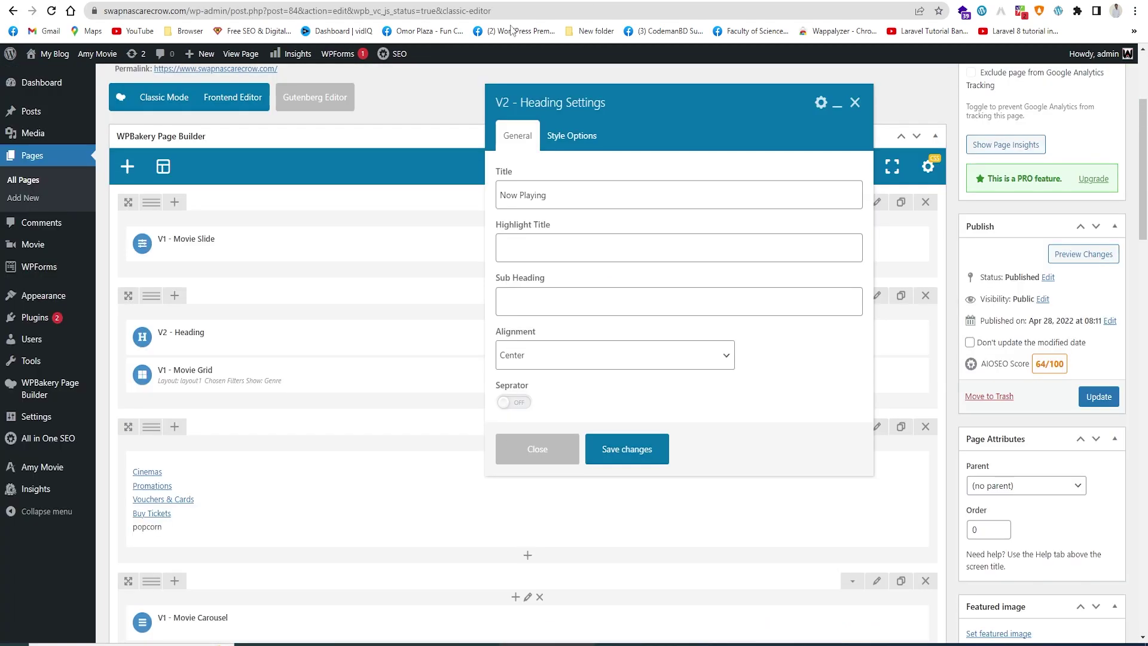
drag(550, 195, 490, 196)
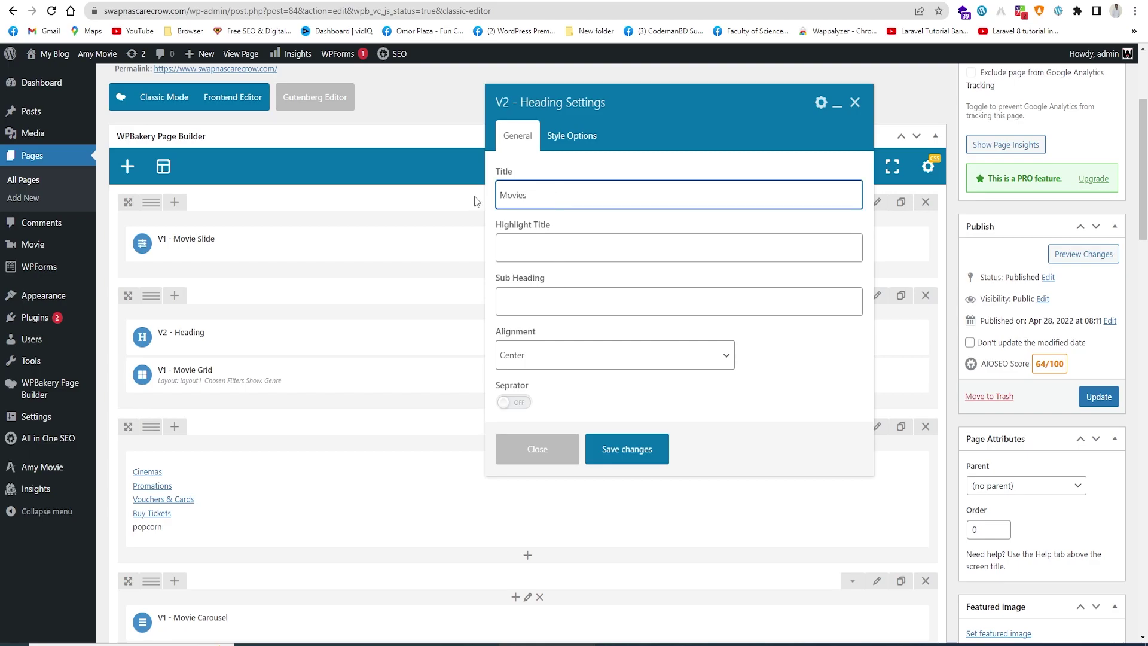
click(568, 357)
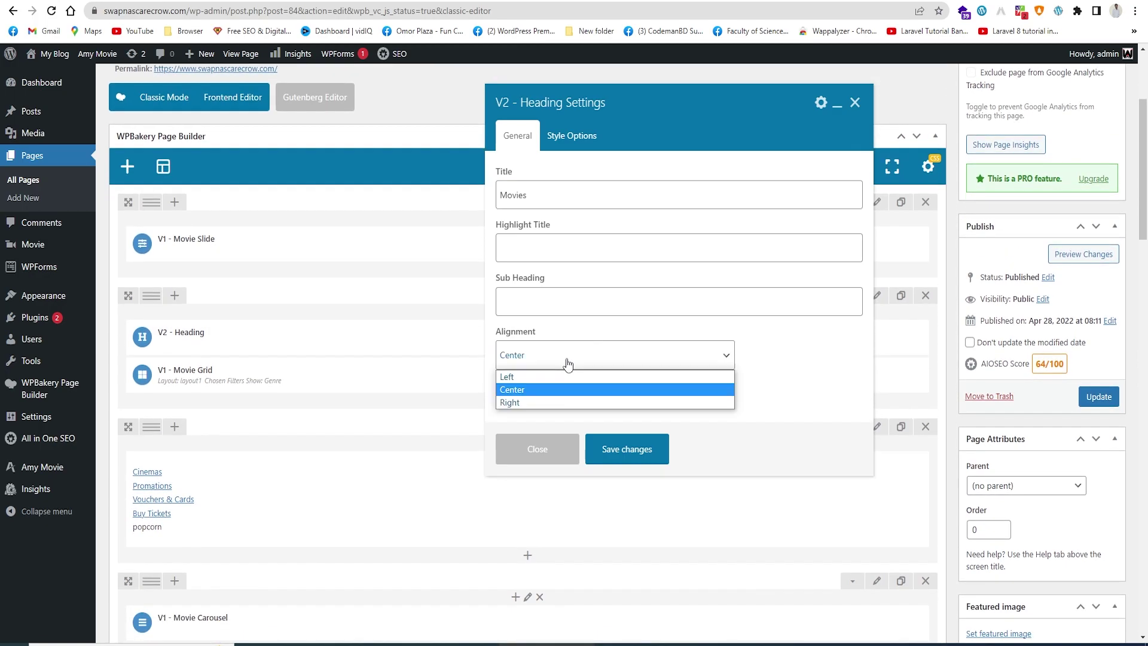
click(519, 377)
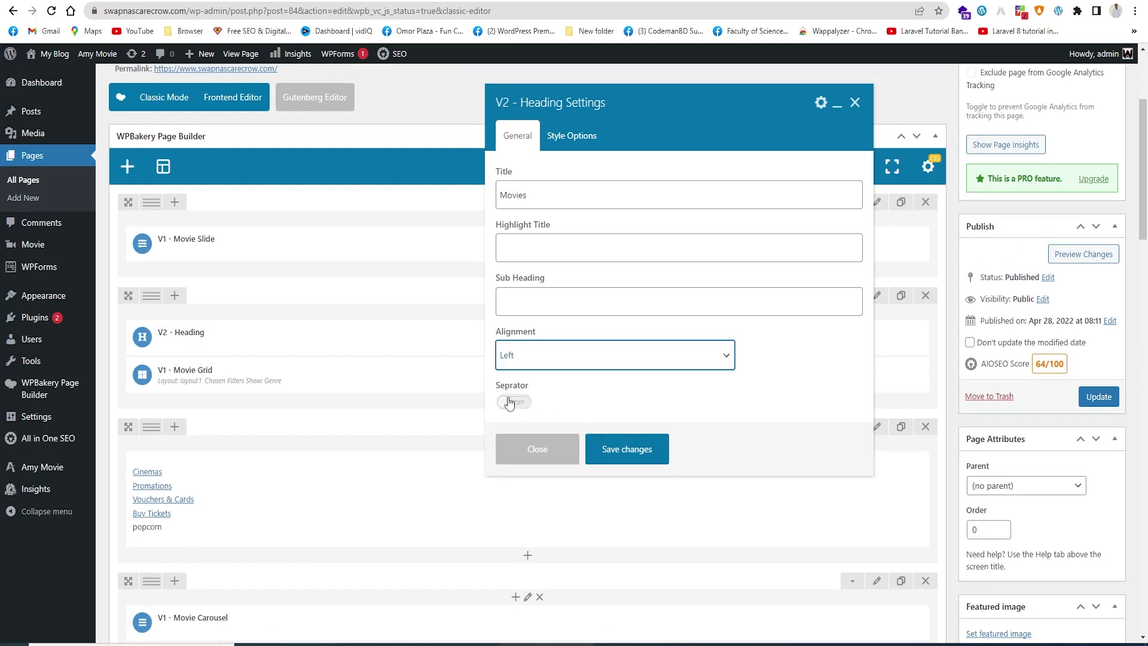
click(618, 457)
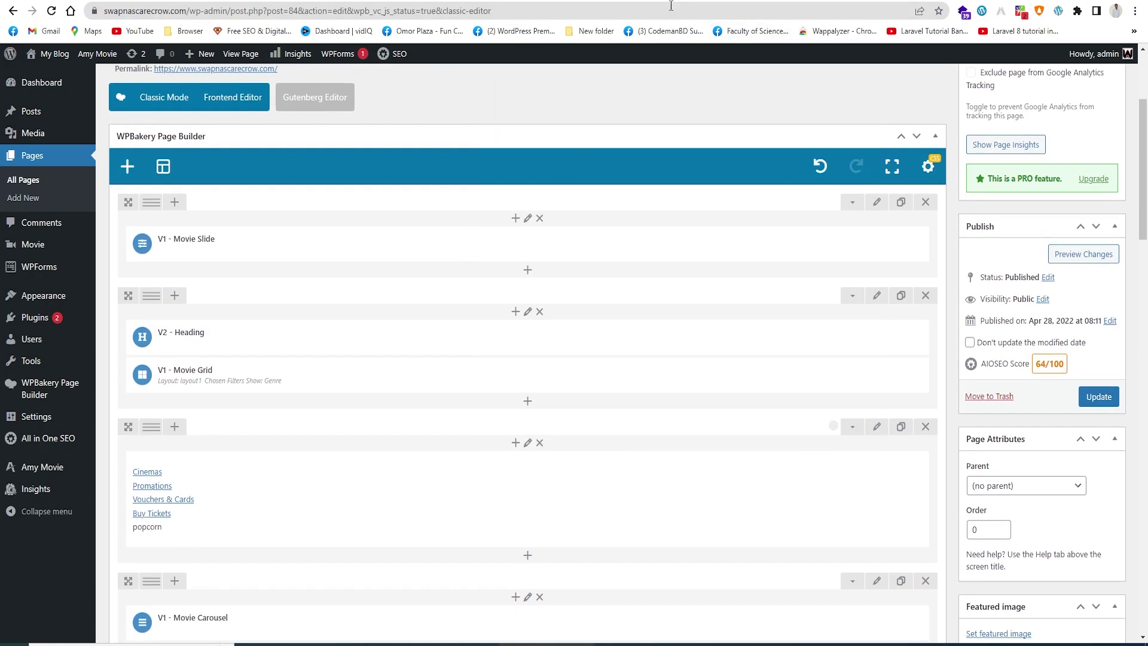
- Update the Home page and reload the live homepage to check the left-aligned Movies heading
click(1083, 393)
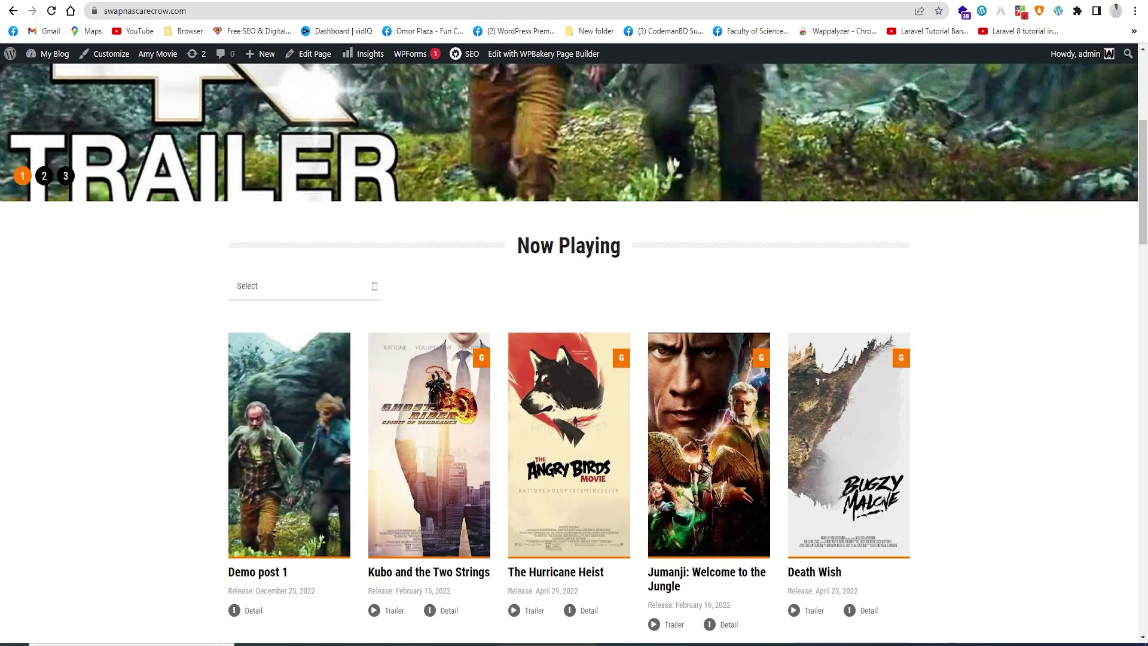
key(F5)
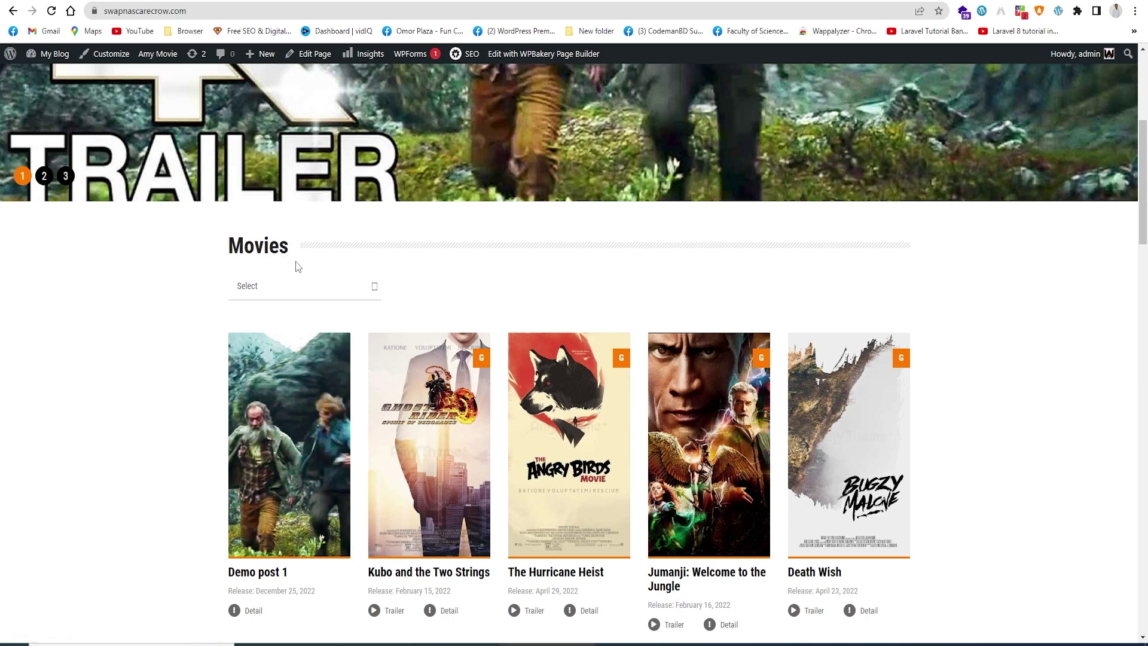
scroll(601, 296, up, 2)
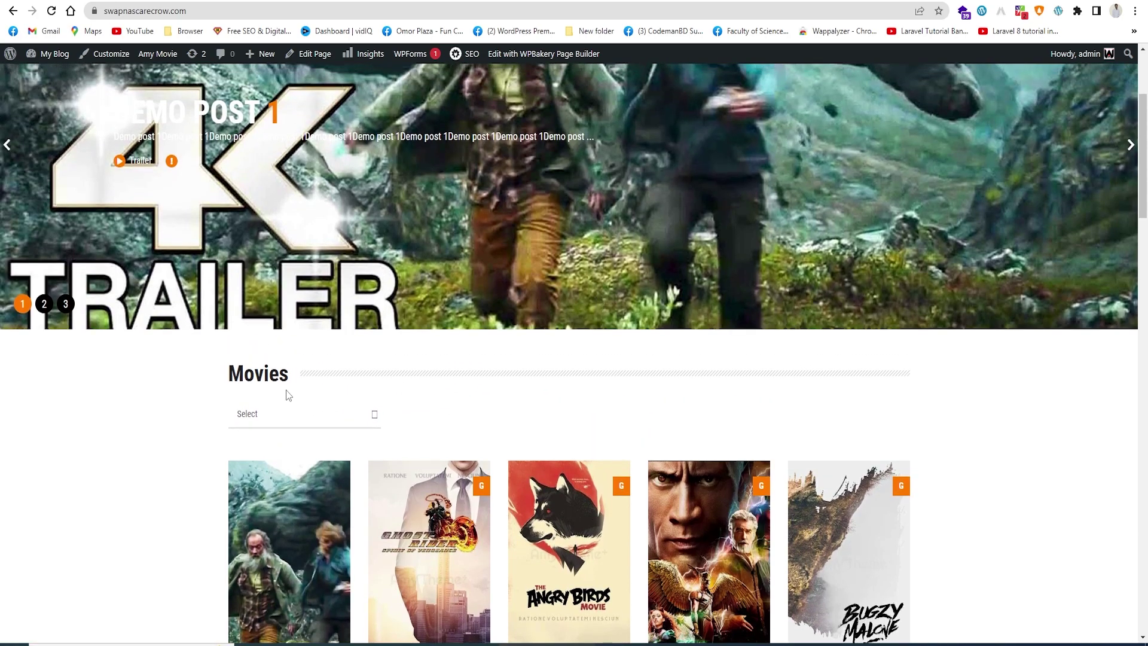
scroll(424, 417, down, 2)
scroll(473, 422, down, 3)
scroll(252, 263, up, 3)
scroll(383, 317, down, 4)
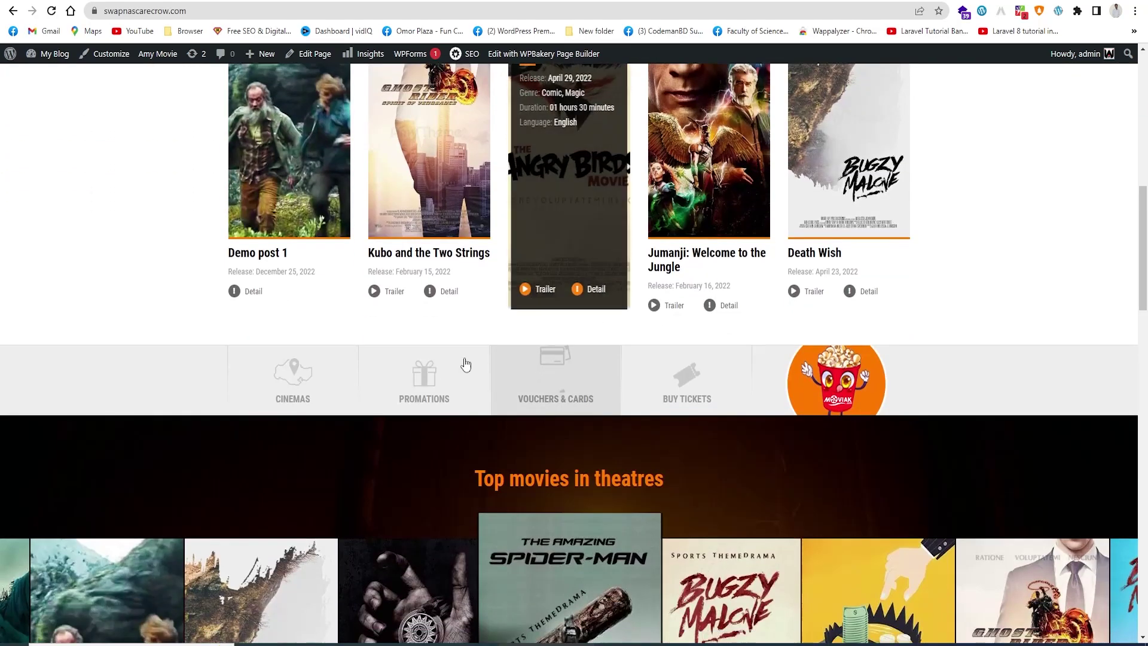
scroll(695, 423, down, 4)
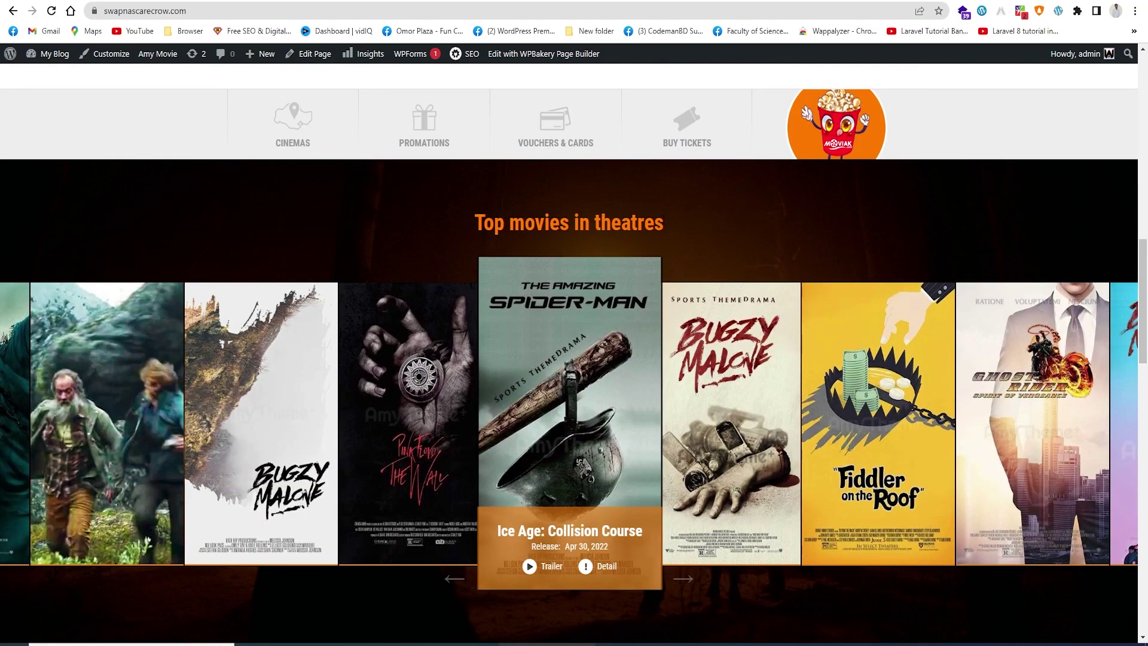
scroll(556, 120, up, 2)
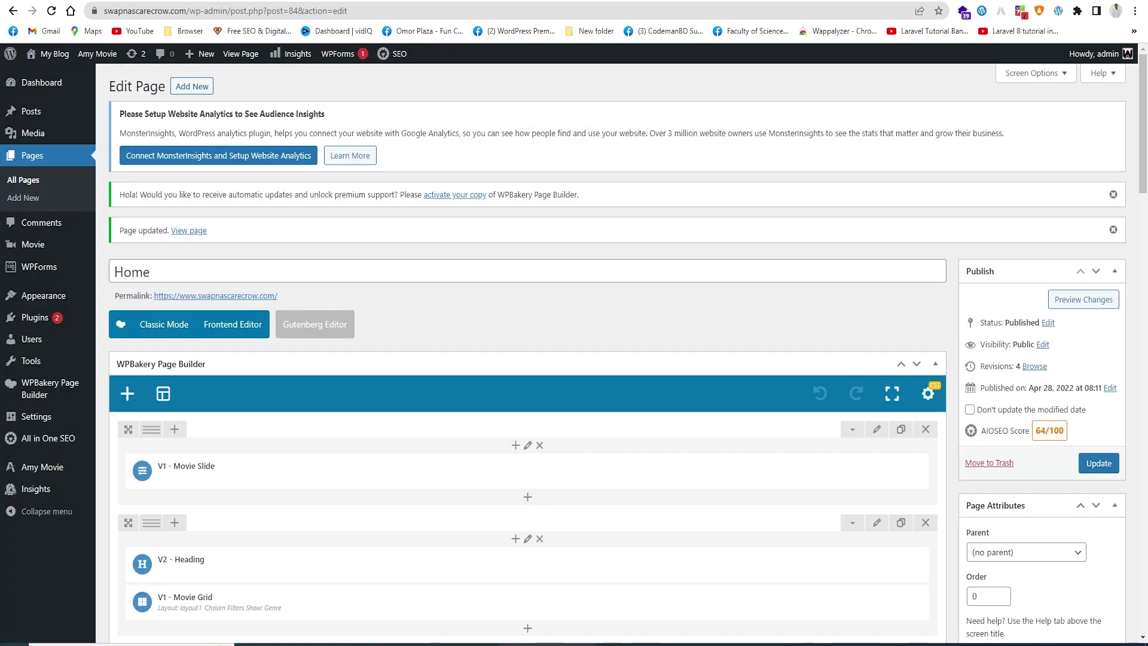
scroll(439, 438, down, 3)
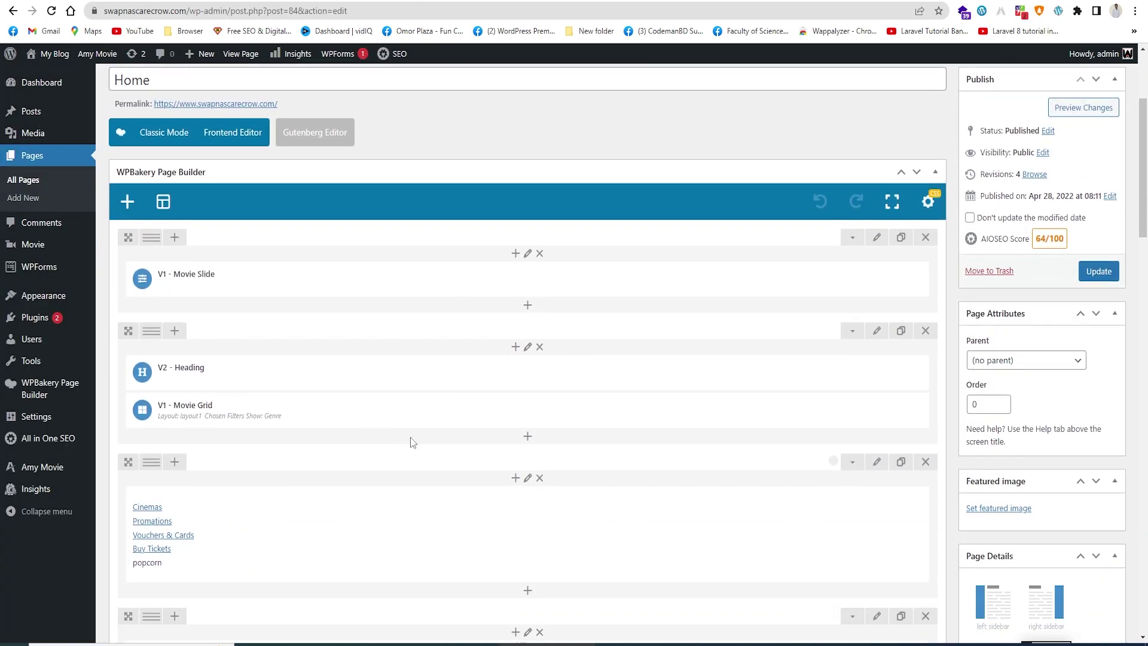
scroll(423, 439, down, 3)
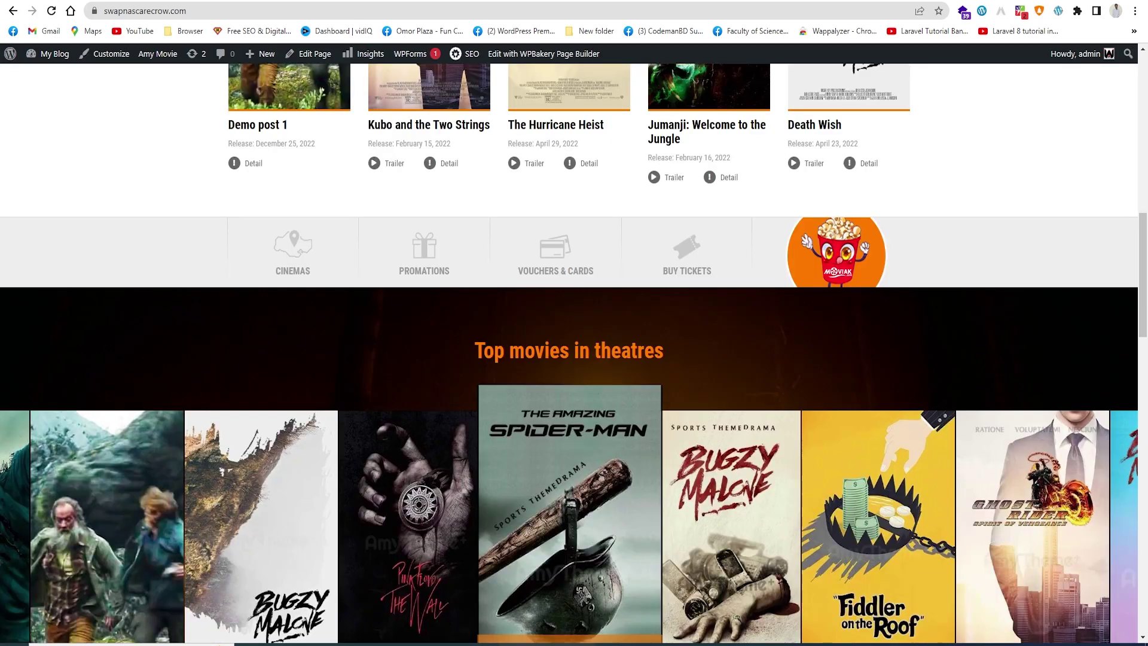
- In the front-end builder, delete the cinemas, promotions and tickets text block
click(533, 52)
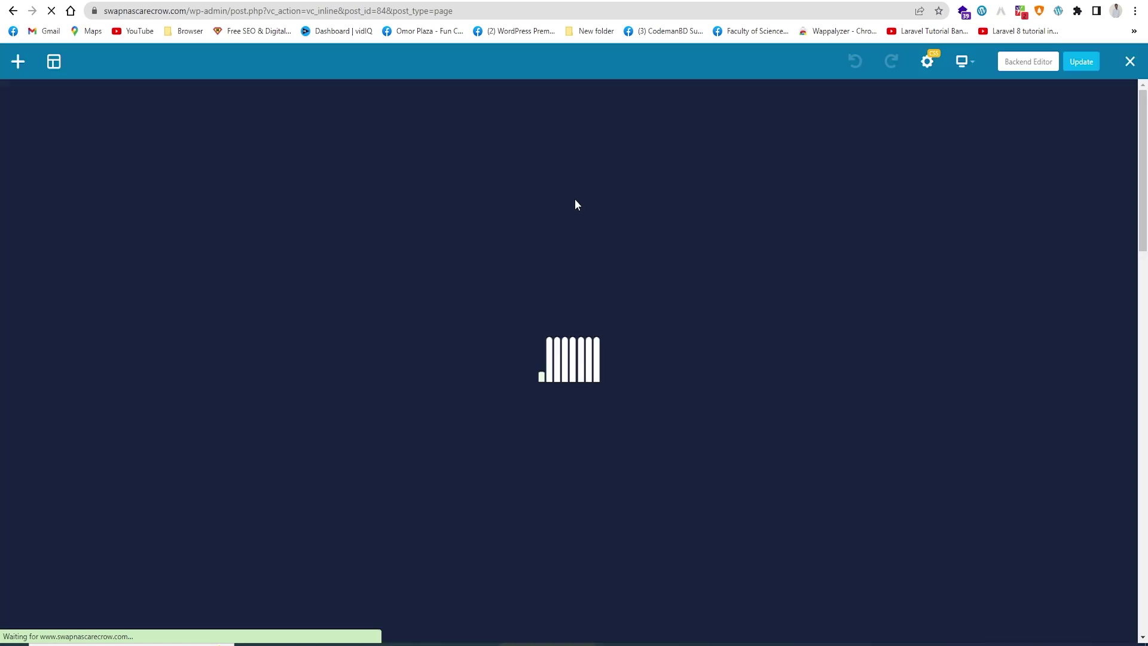
scroll(575, 203, down, 8)
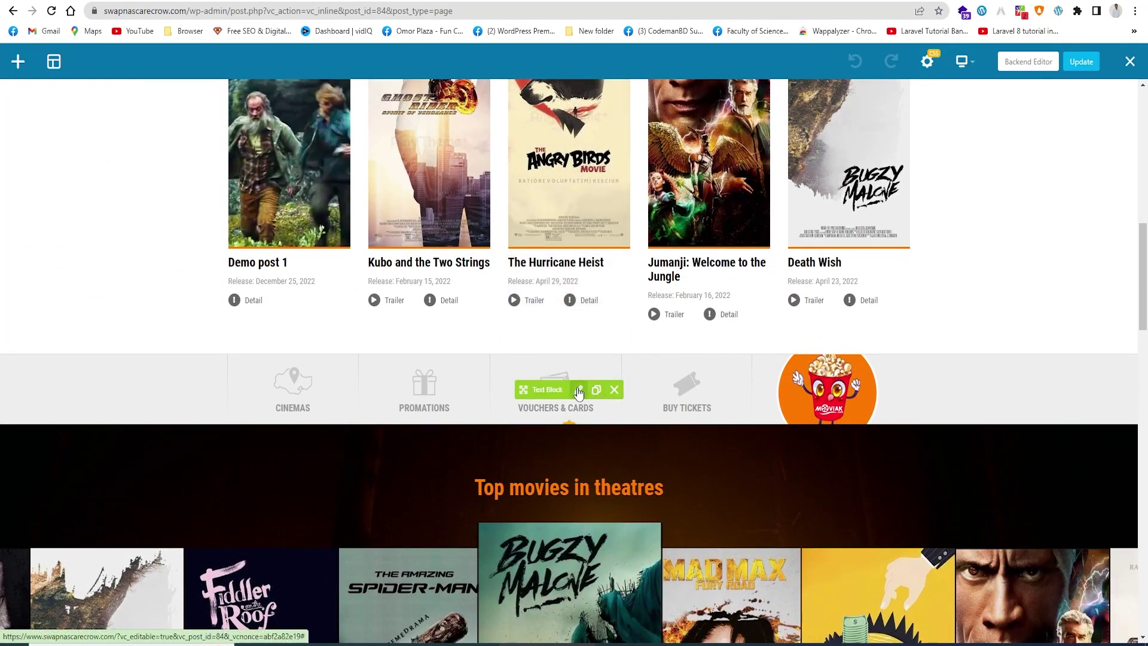
click(616, 392)
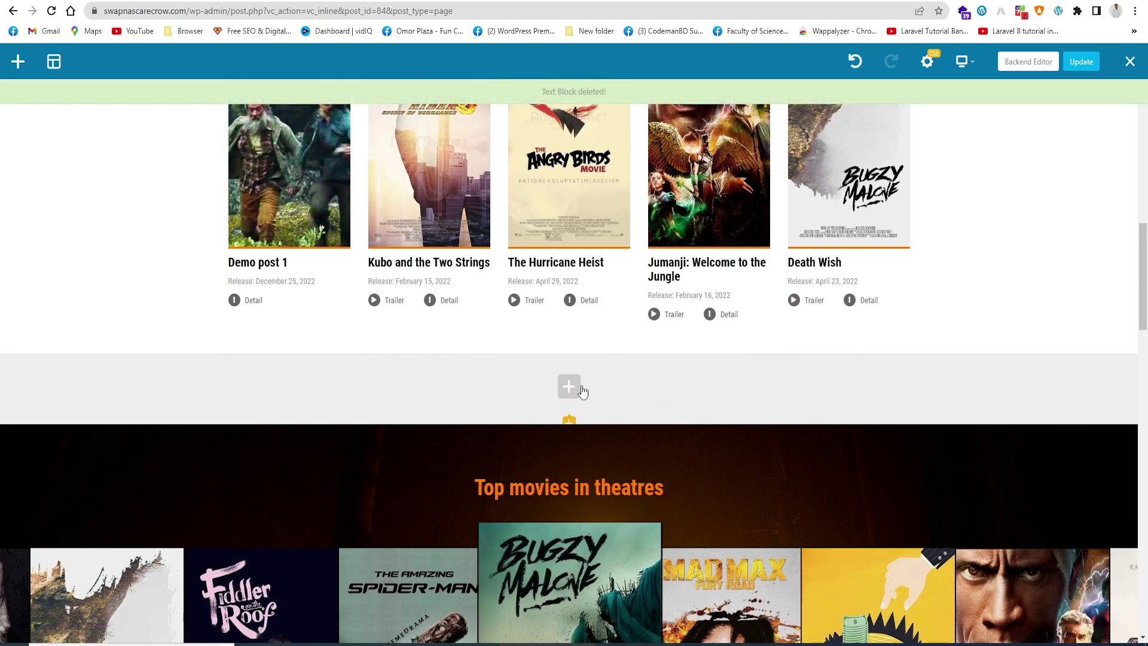
- Open the Column Settings for the Top movies carousel column
scroll(575, 388, down, 3)
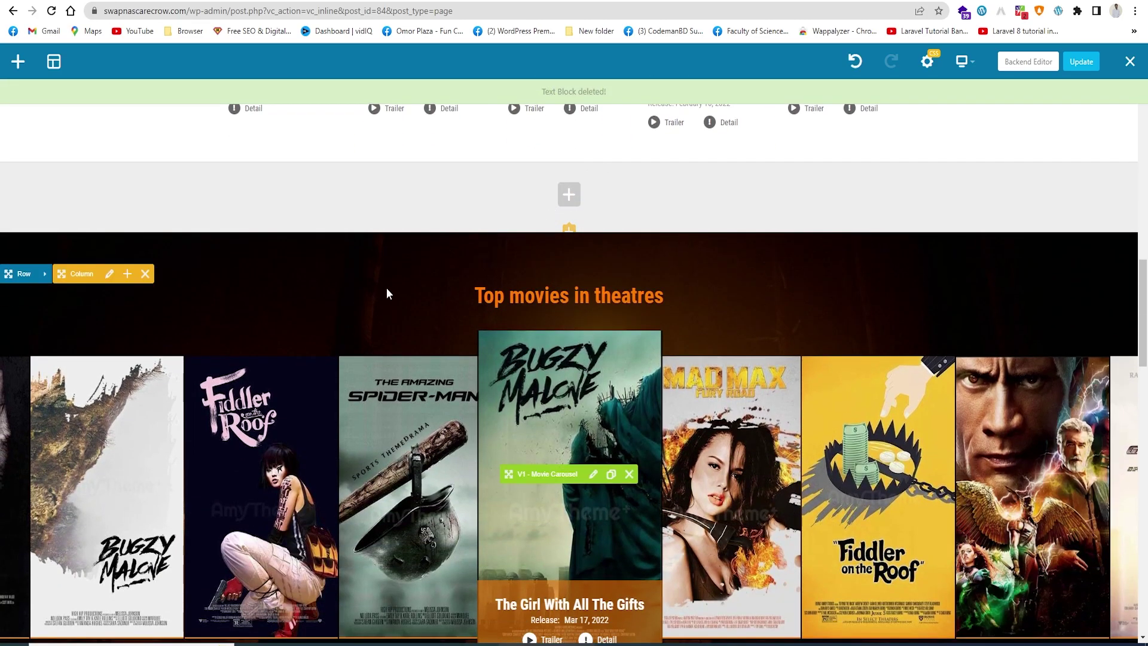
scroll(170, 302, down, 2)
scroll(550, 450, up, 6)
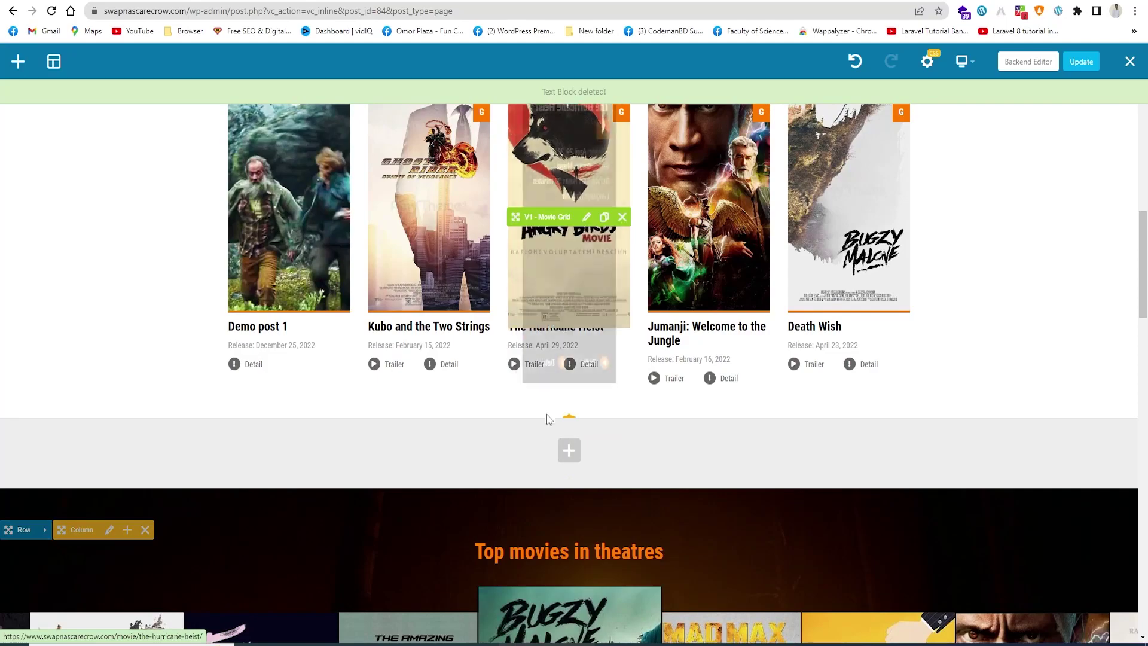
scroll(550, 449, down, 1)
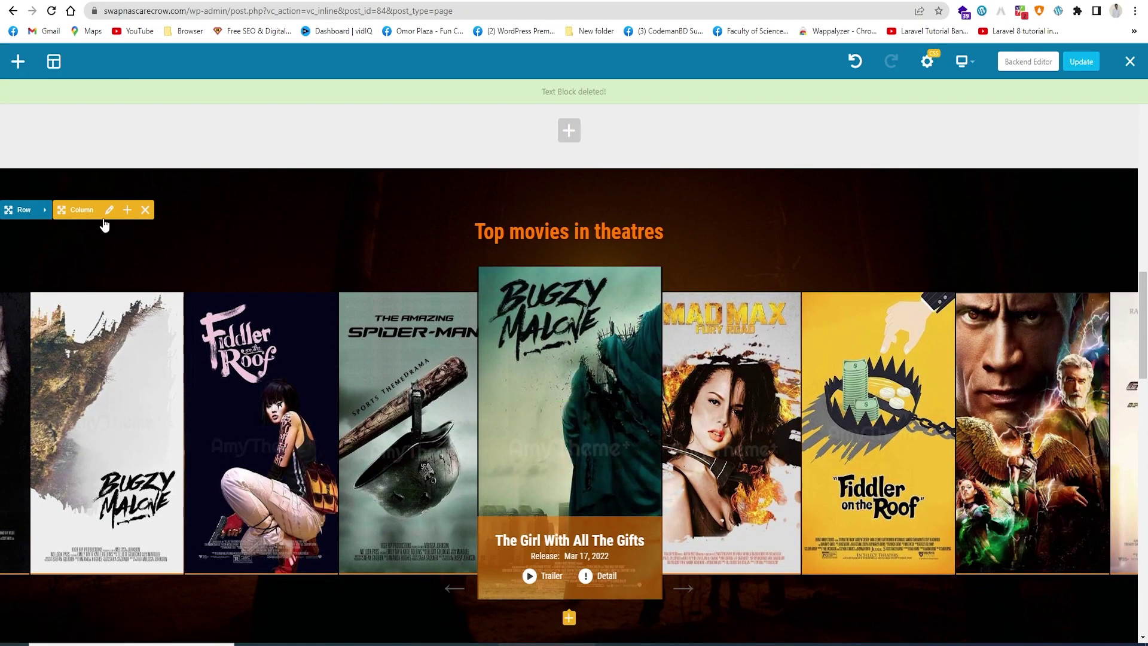
click(109, 214)
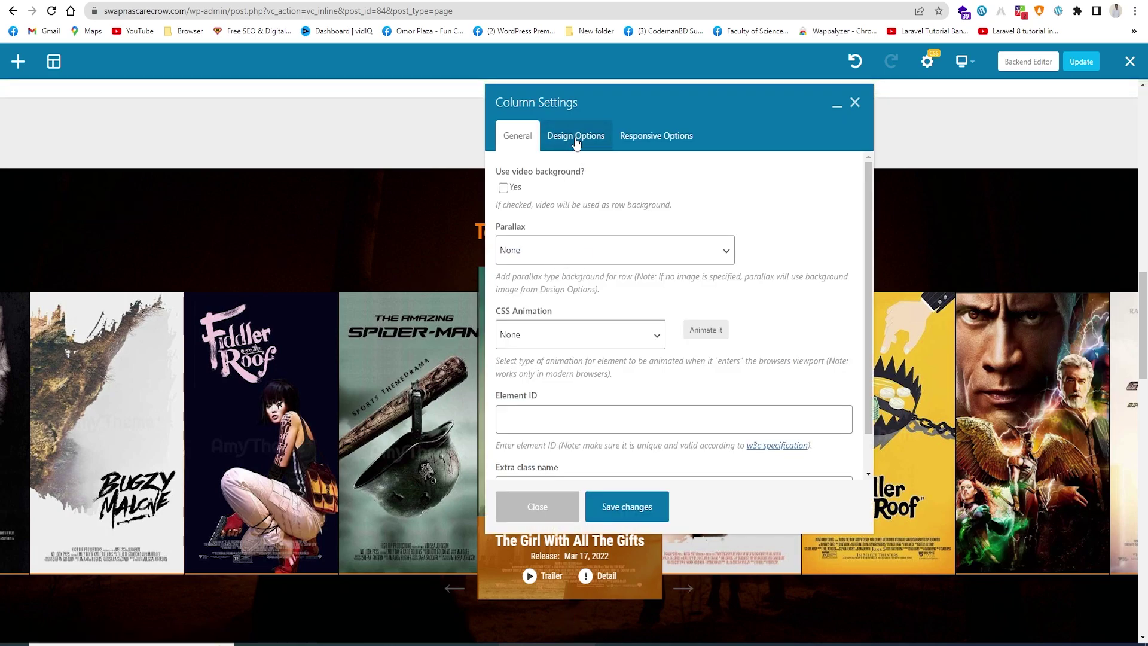
- Change the Movie Carousel's Layout Options title to 'Upcoming movies'
click(855, 103)
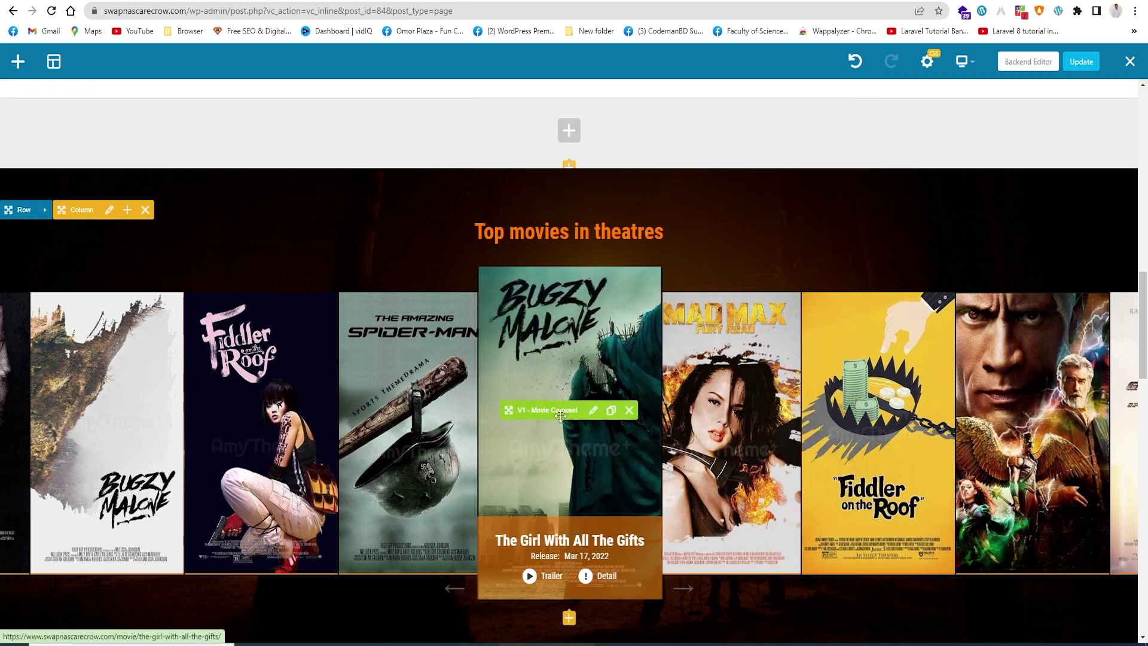
click(595, 411)
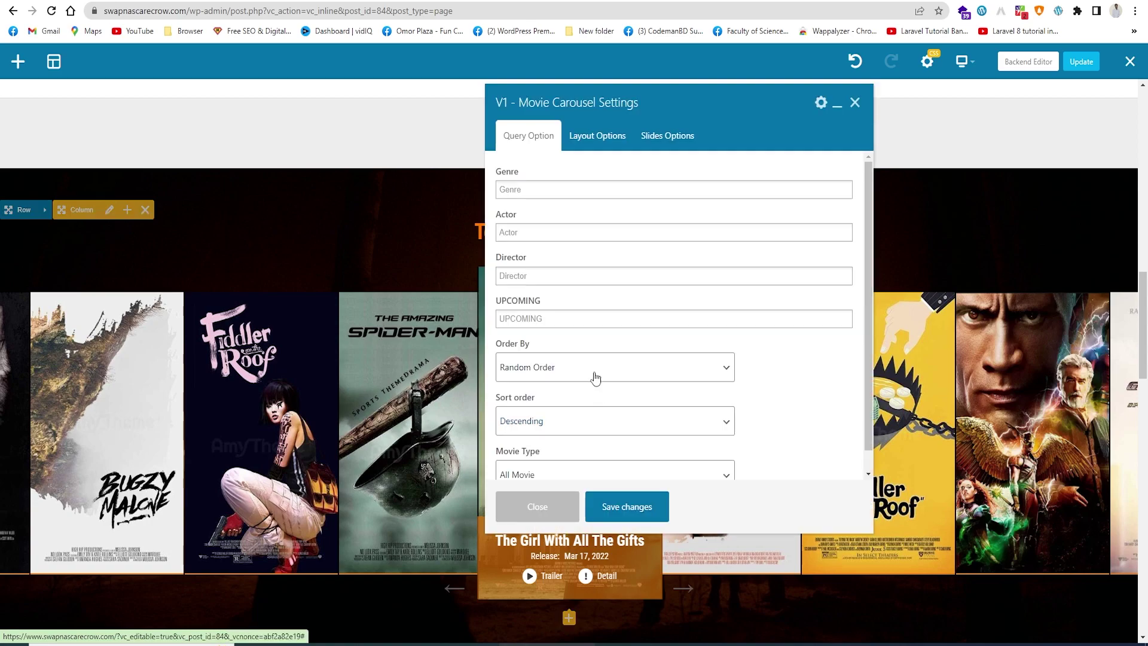
click(603, 136)
click(677, 136)
click(616, 139)
drag(583, 195, 485, 190)
text(Upcoming movies)
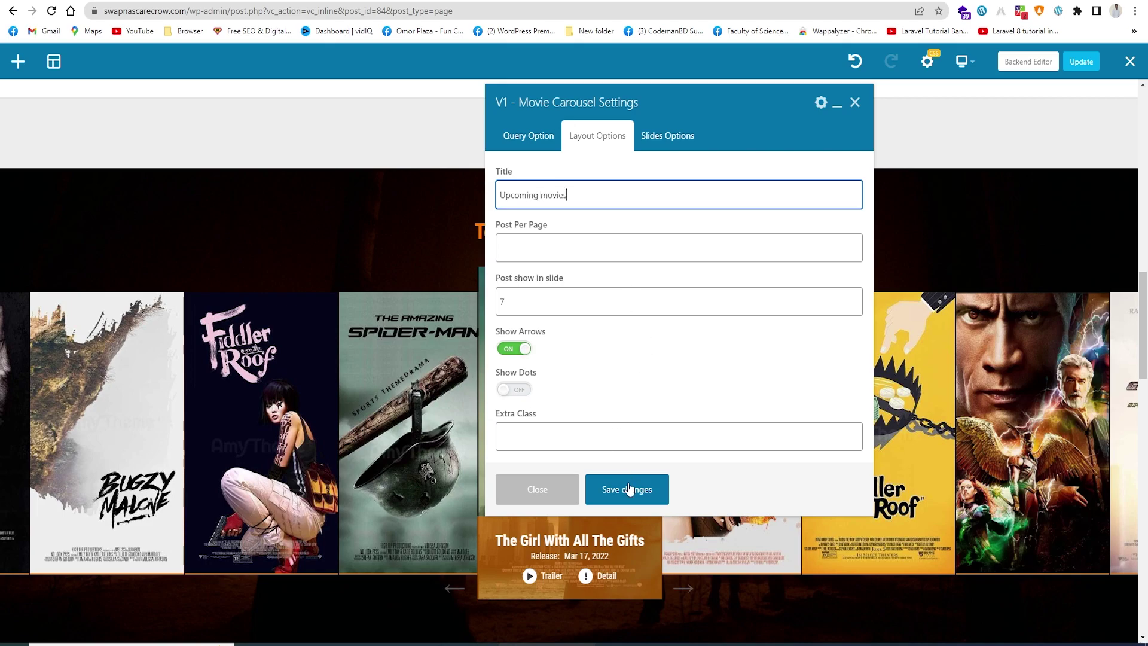
- Save and close the carousel settings, then Update the page
click(629, 490)
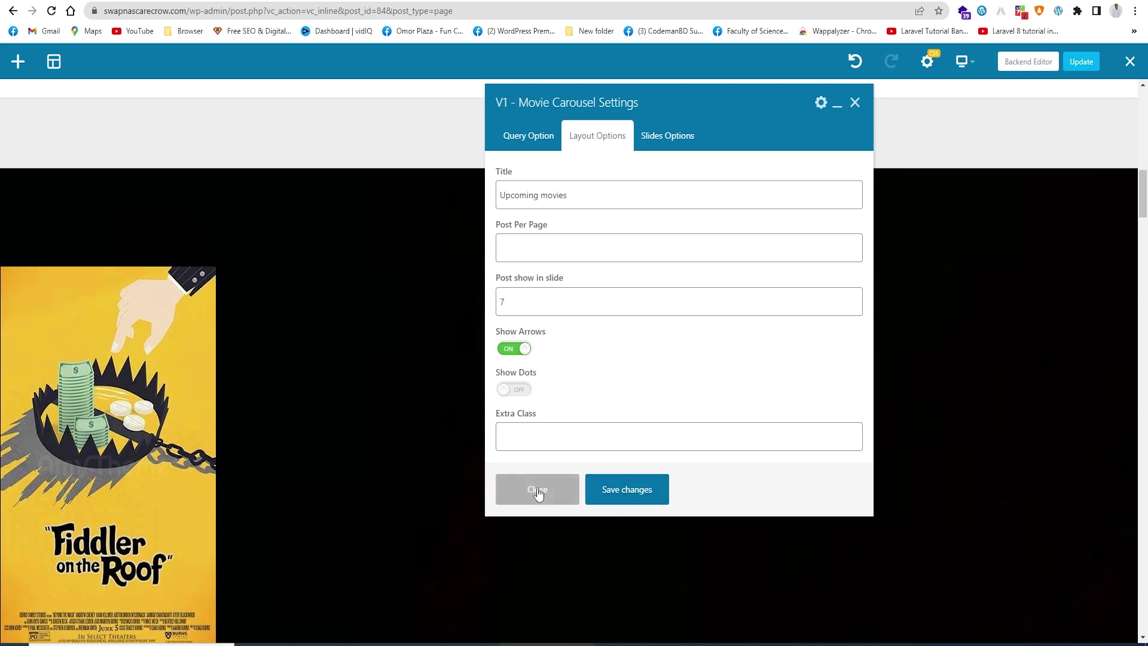
click(530, 494)
click(1076, 65)
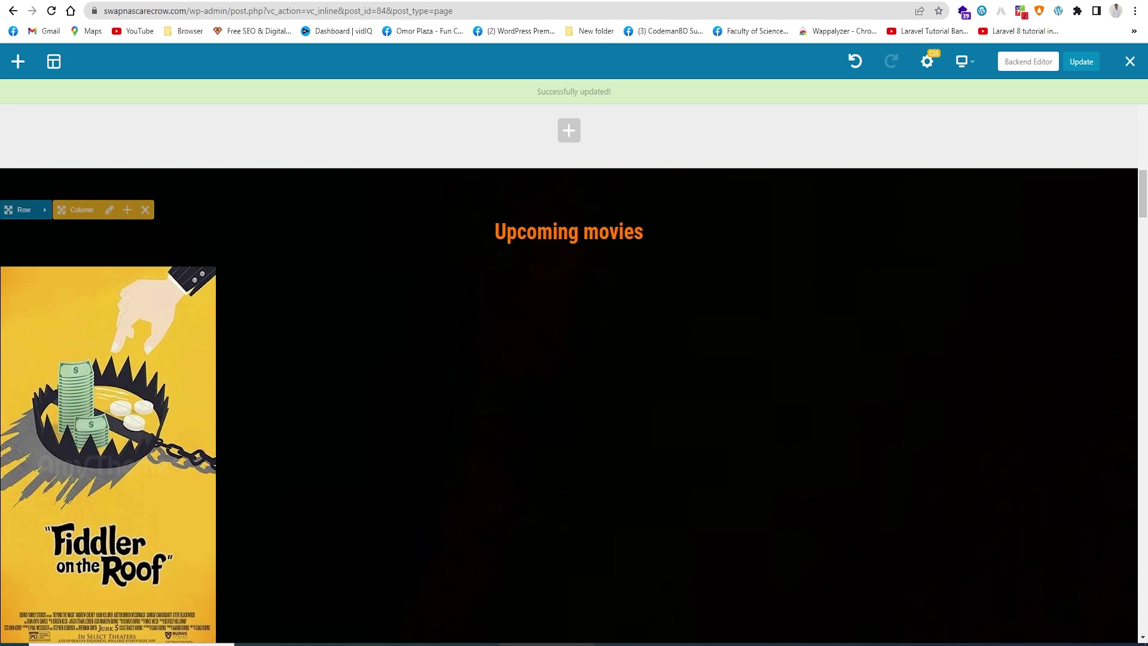
drag(190, 11, 103, 11)
key(ctrl+c)
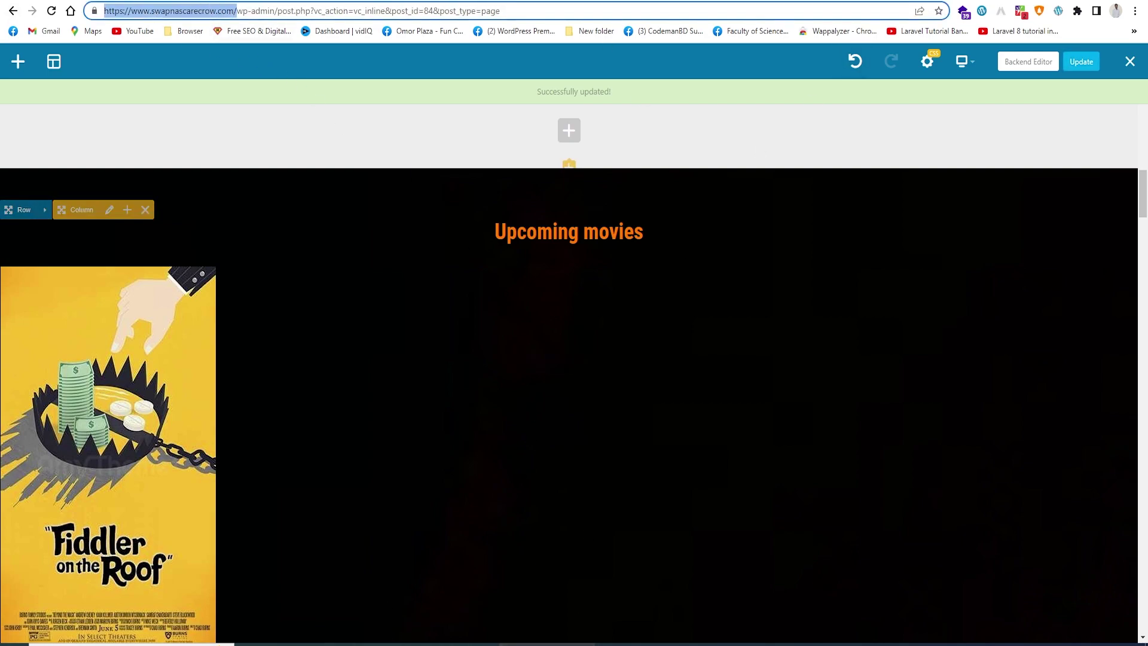
click(836, 6)
click(835, 6)
key(ctrl+v)
key(Return)
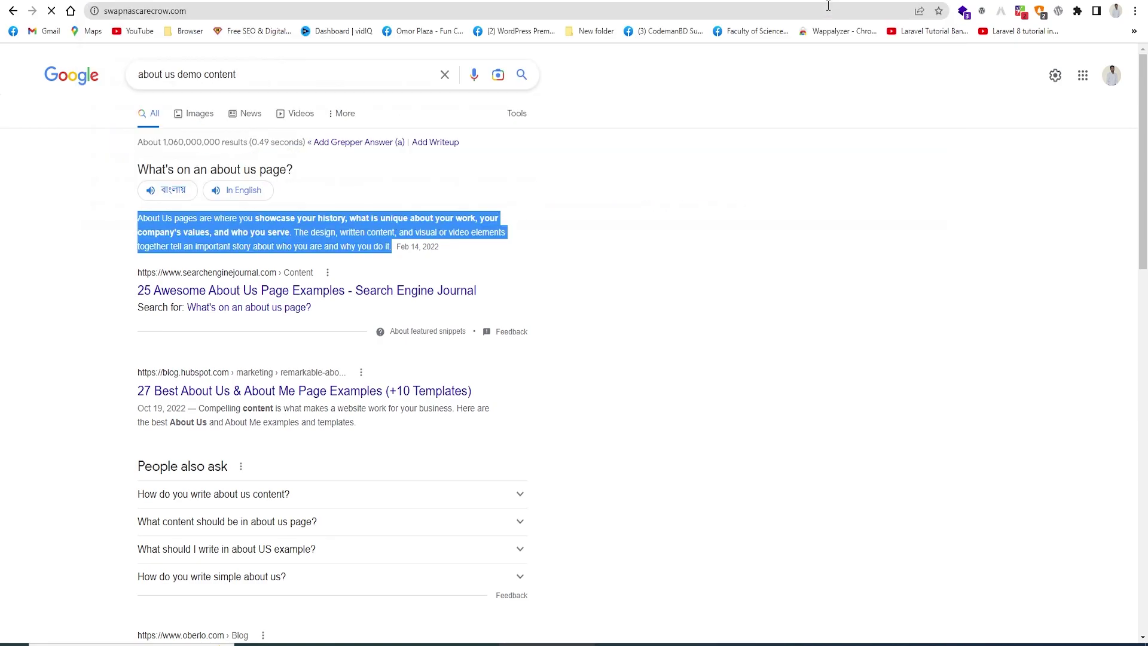
scroll(685, 223, down, 15)
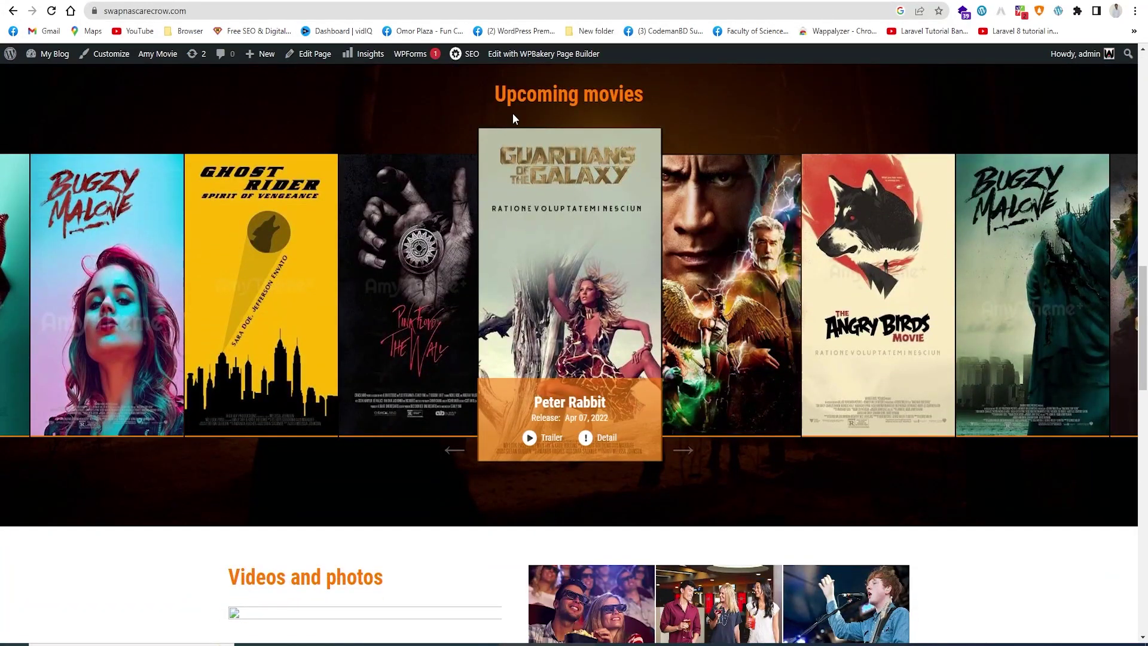
scroll(688, 287, up, 4)
scroll(687, 287, down, 4)
click(722, 308)
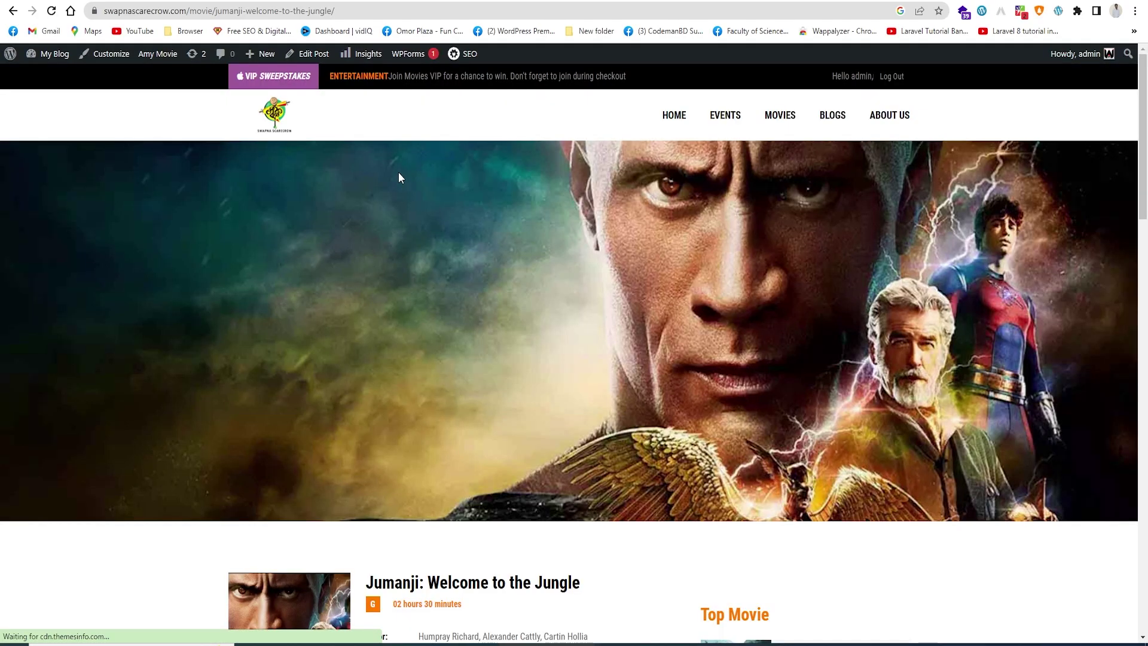
key(alt+Left)
scroll(706, 406, down, 10)
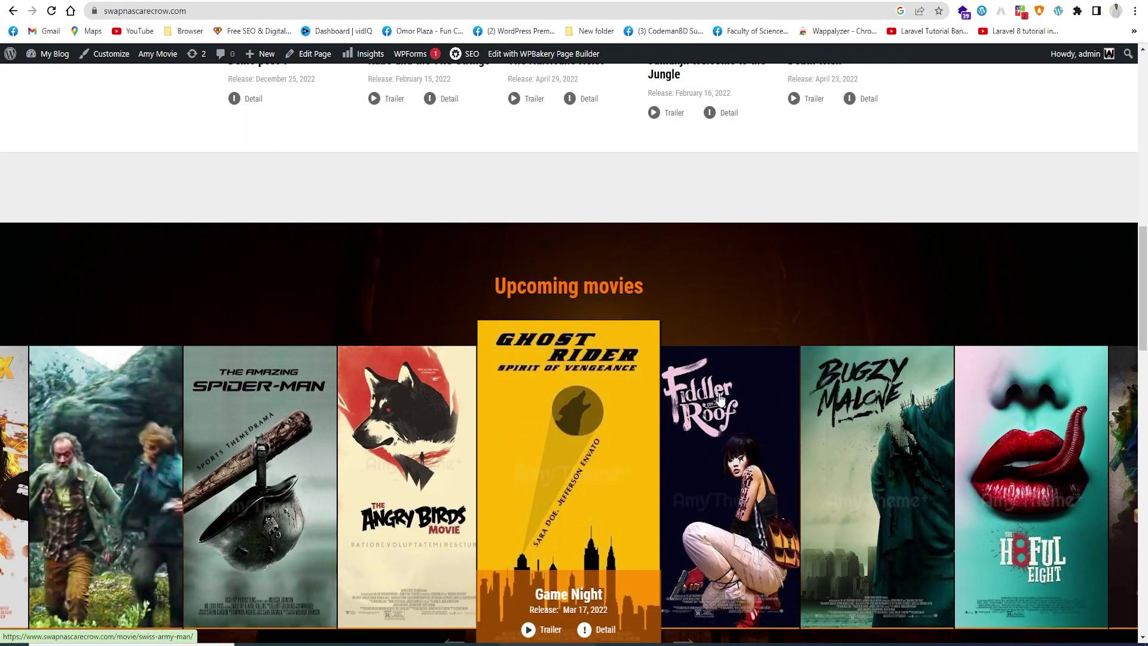
scroll(616, 448, down, 3)
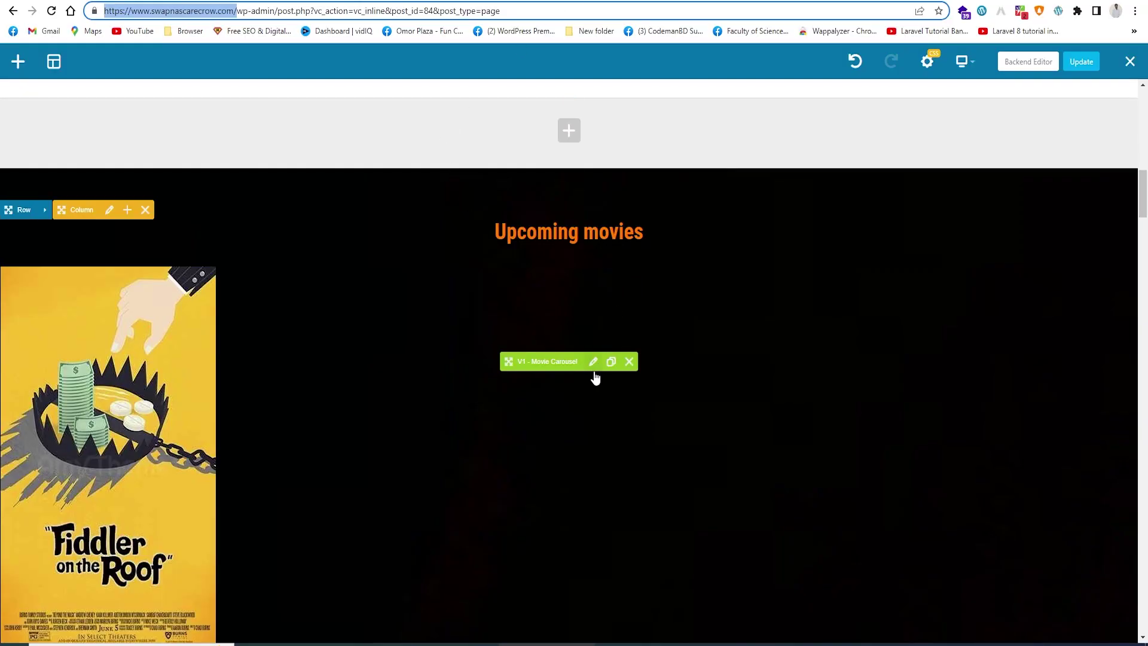
- Turn on Show Dots in the carousel's Layout Options, keeping arrows on, and save
click(593, 362)
click(603, 144)
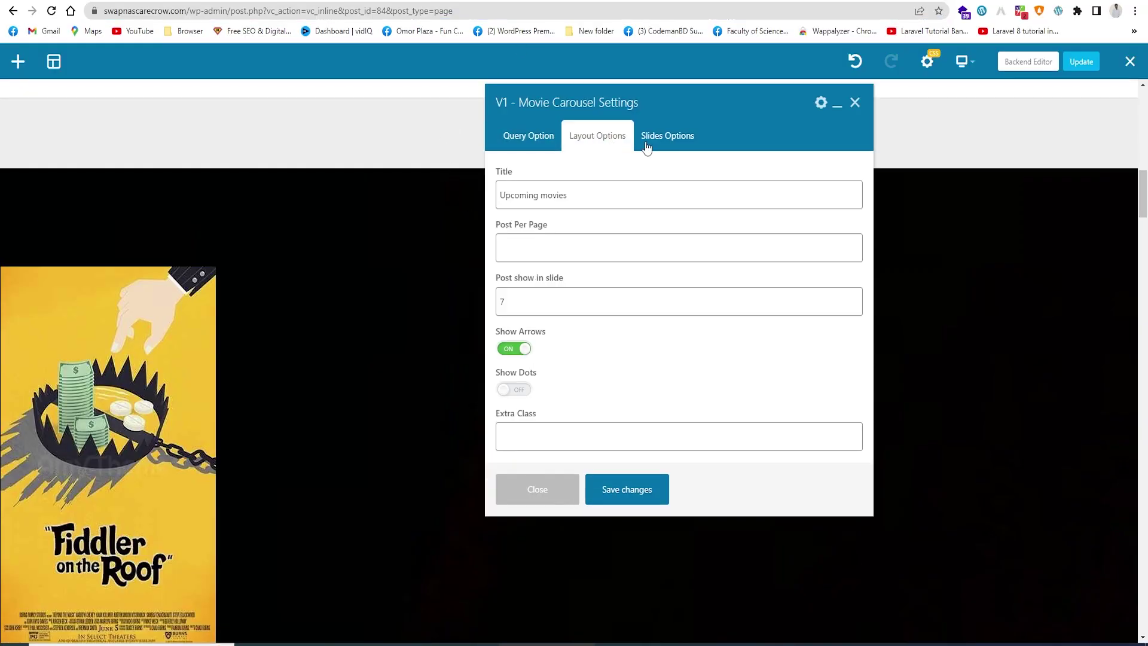
click(518, 352)
click(518, 352)
click(513, 390)
click(625, 490)
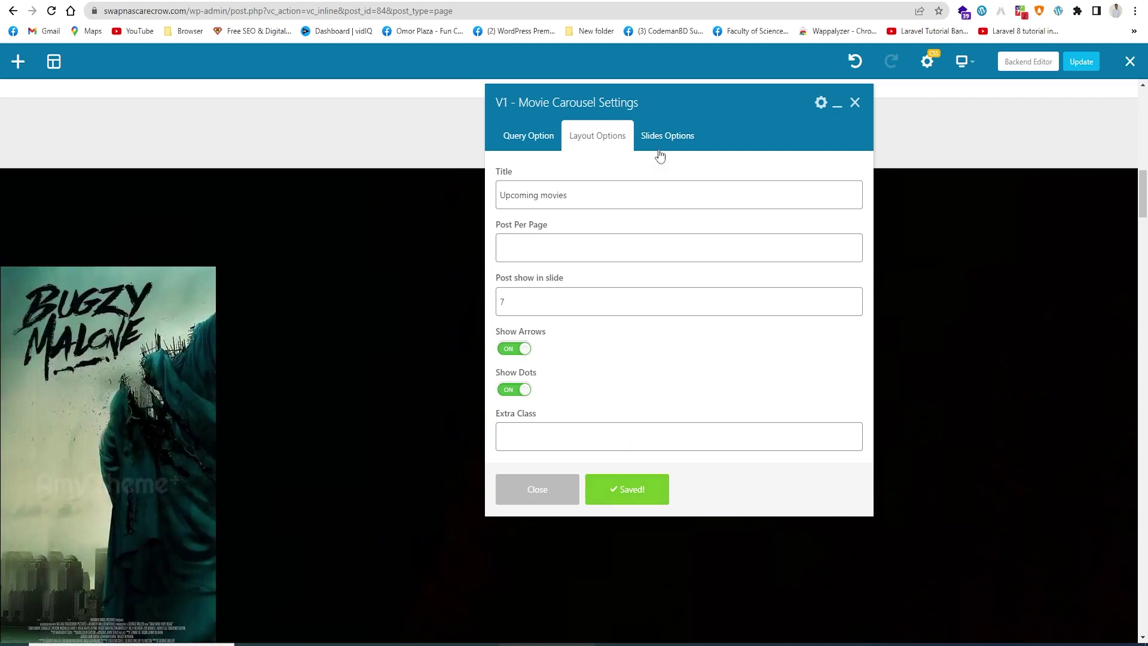
- Enable Auto Play at speed 2000 in Slides Options, save, and Update the page
click(666, 136)
click(513, 230)
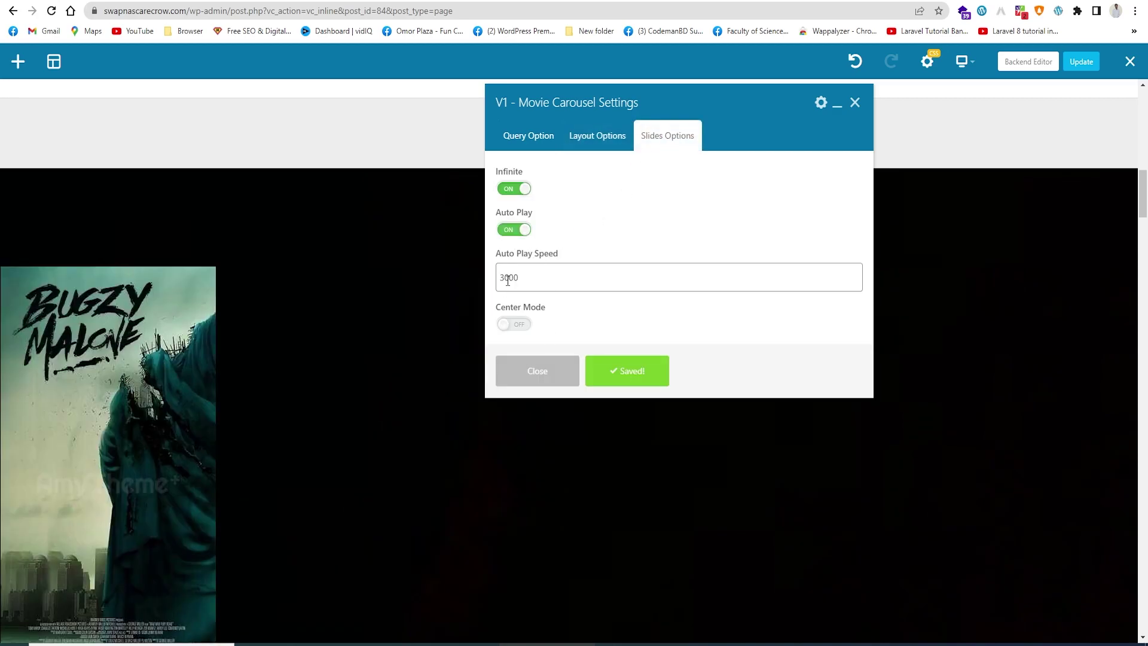
drag(505, 279, 459, 279)
text(2)
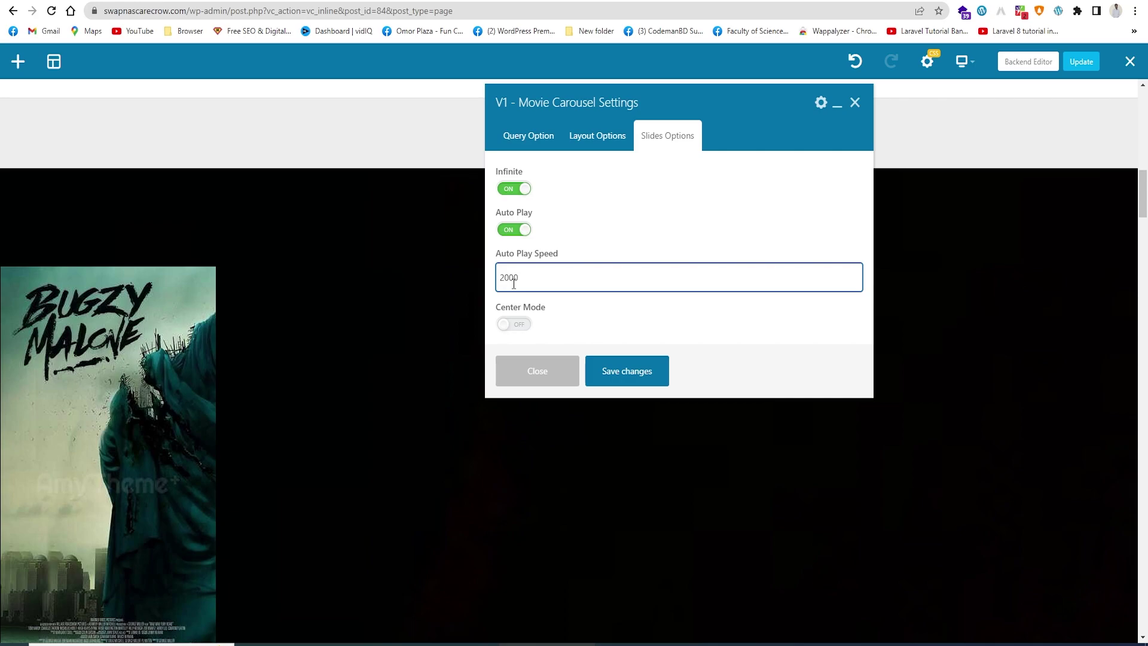
click(616, 373)
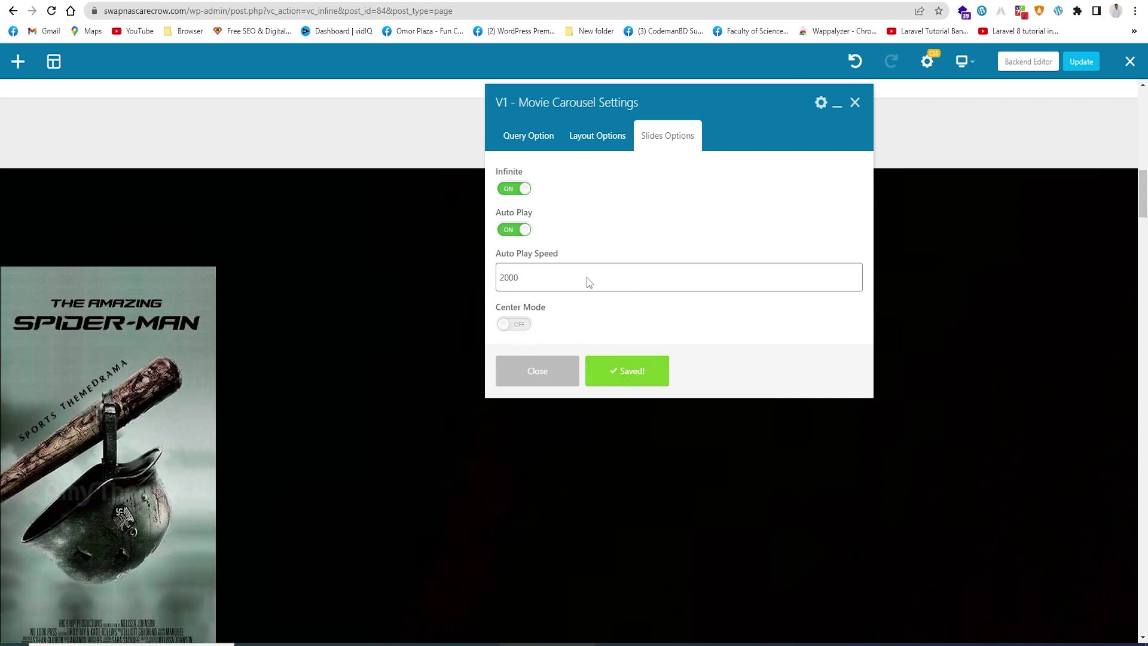
click(1070, 67)
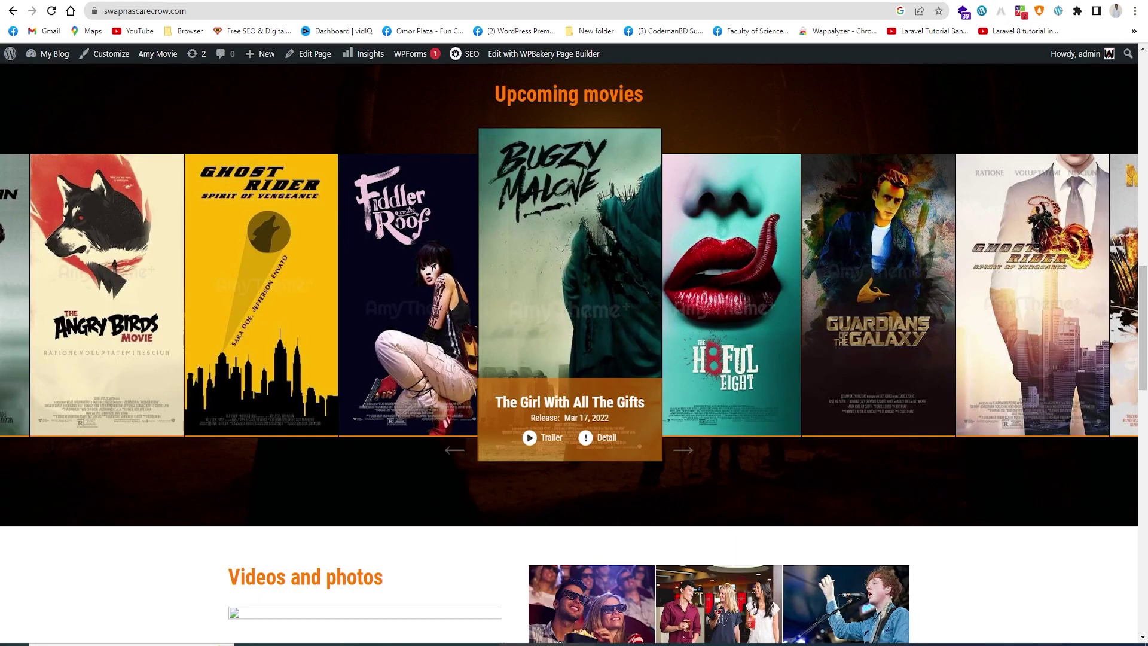
- Reload the live homepage and advance the Upcoming movies carousel four movies to test it
key(F5)
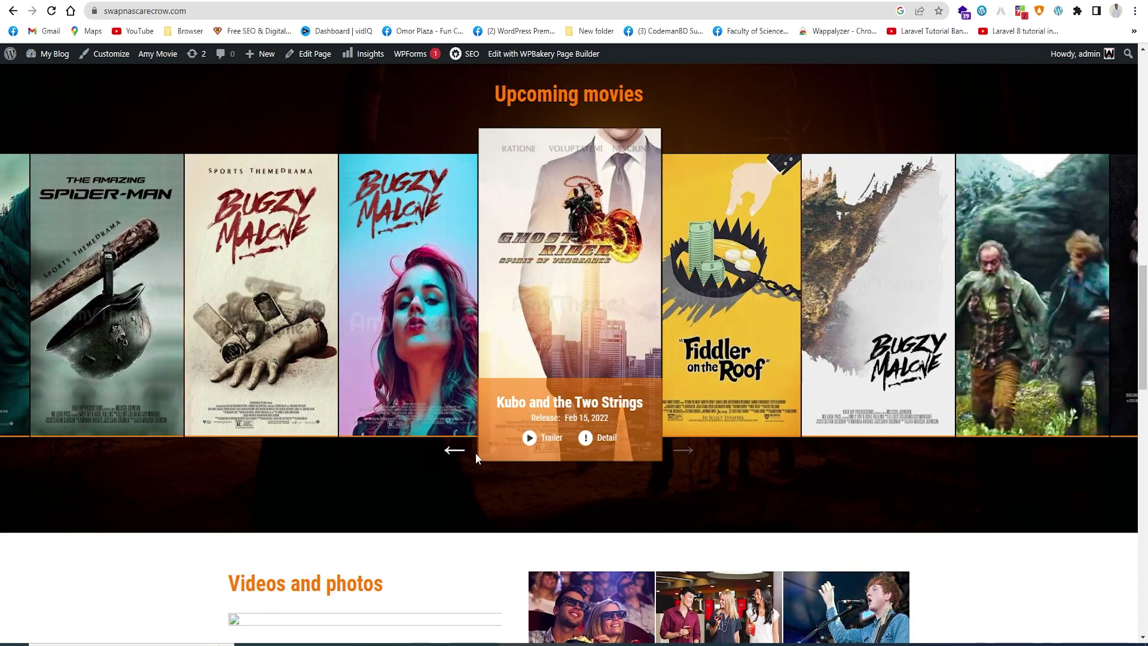
scroll(437, 452, up, 2)
scroll(520, 478, down, 1)
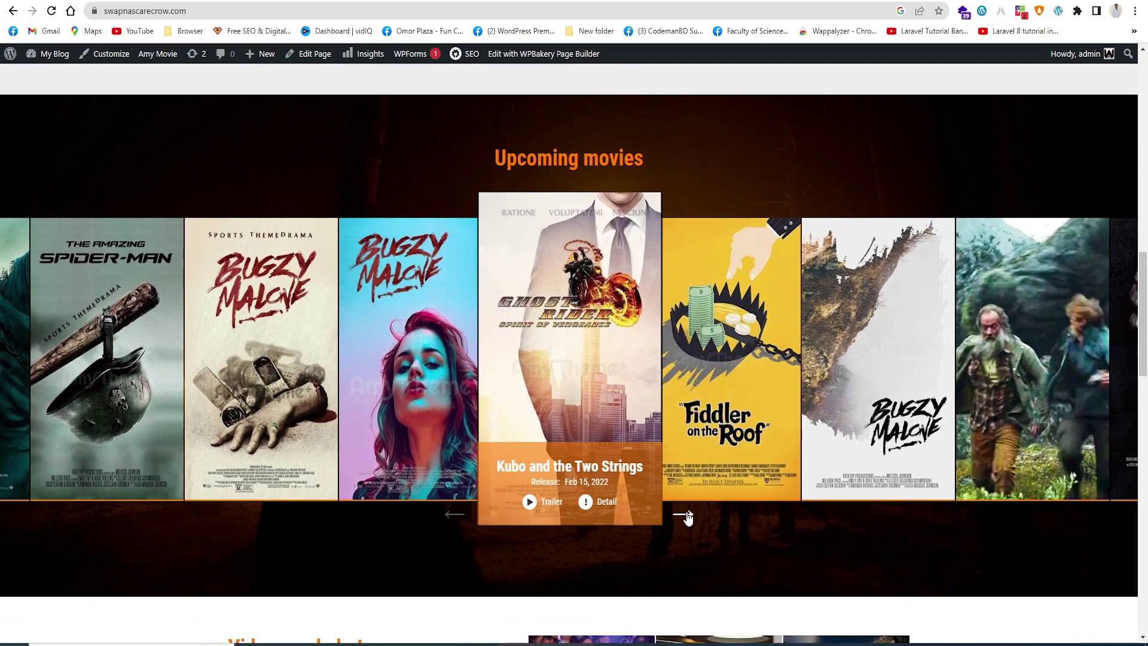
click(685, 516)
click(688, 518)
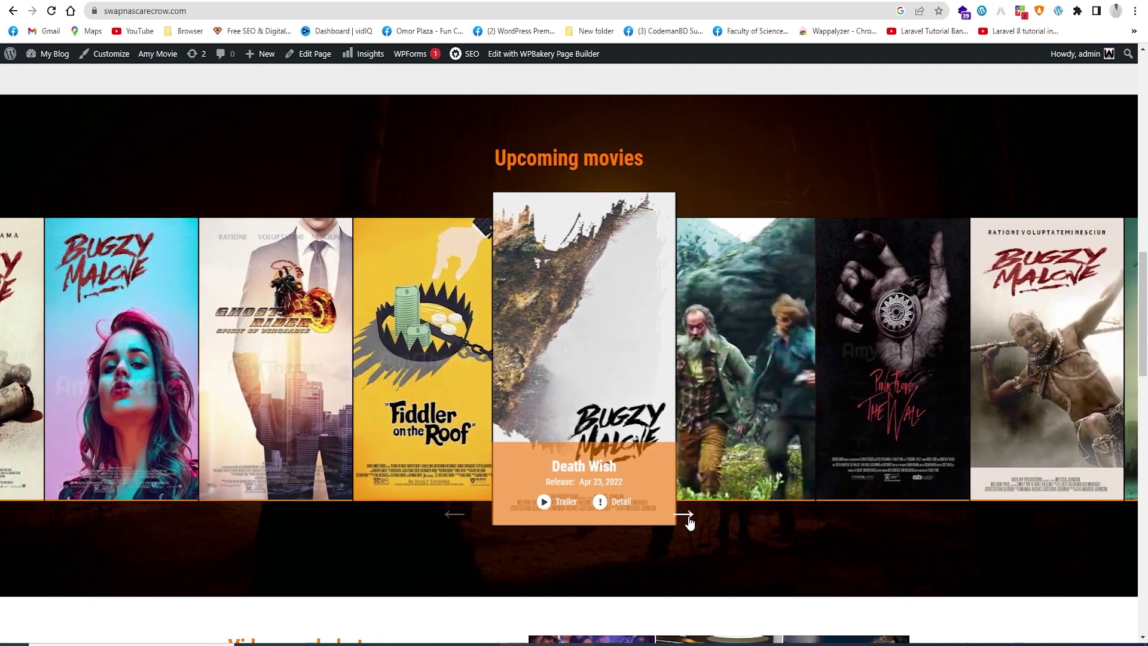
click(688, 517)
click(690, 519)
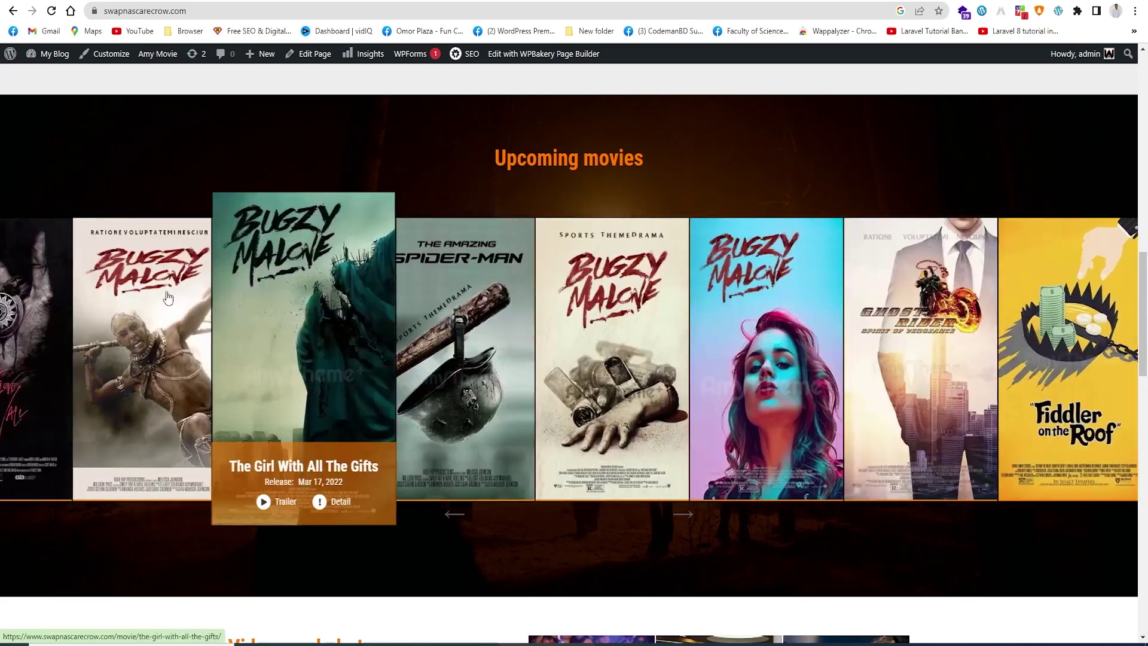
scroll(603, 410, down, 6)
scroll(607, 402, up, 7)
scroll(607, 402, up, 10)
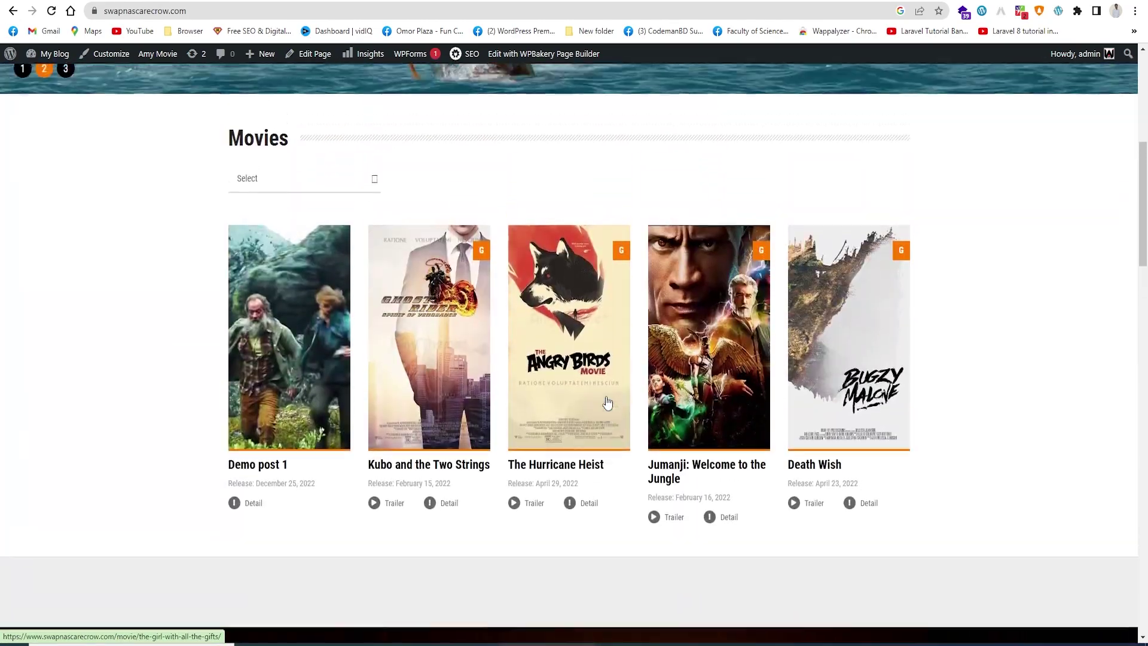
scroll(418, 389, down, 5)
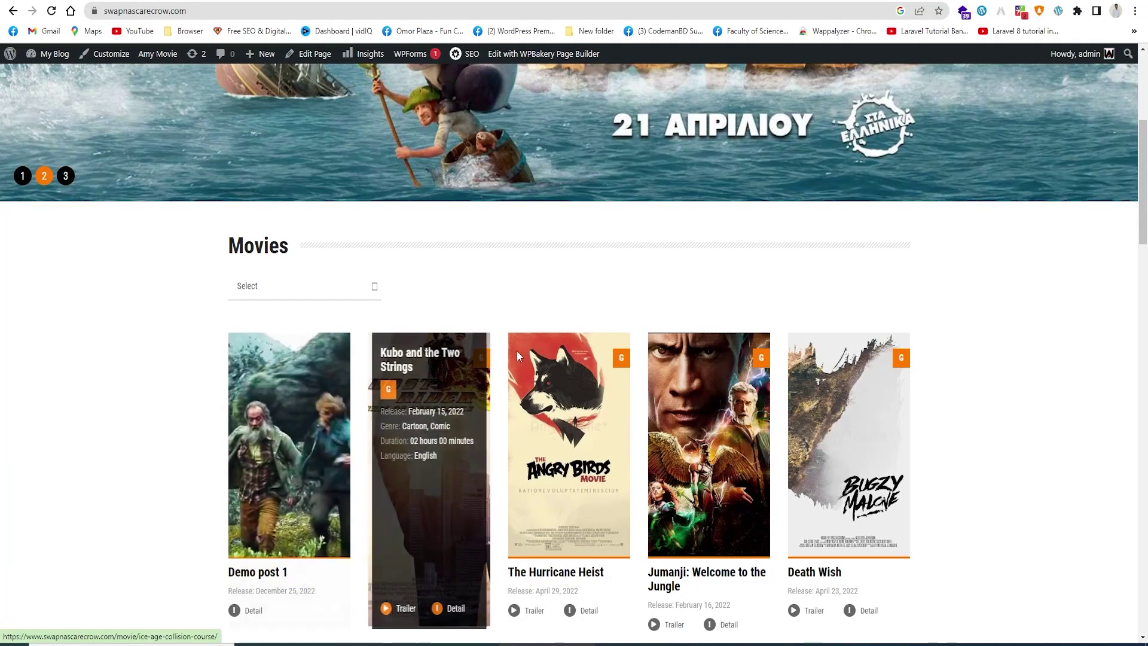
scroll(602, 374, down, 5)
scroll(473, 319, up, 3)
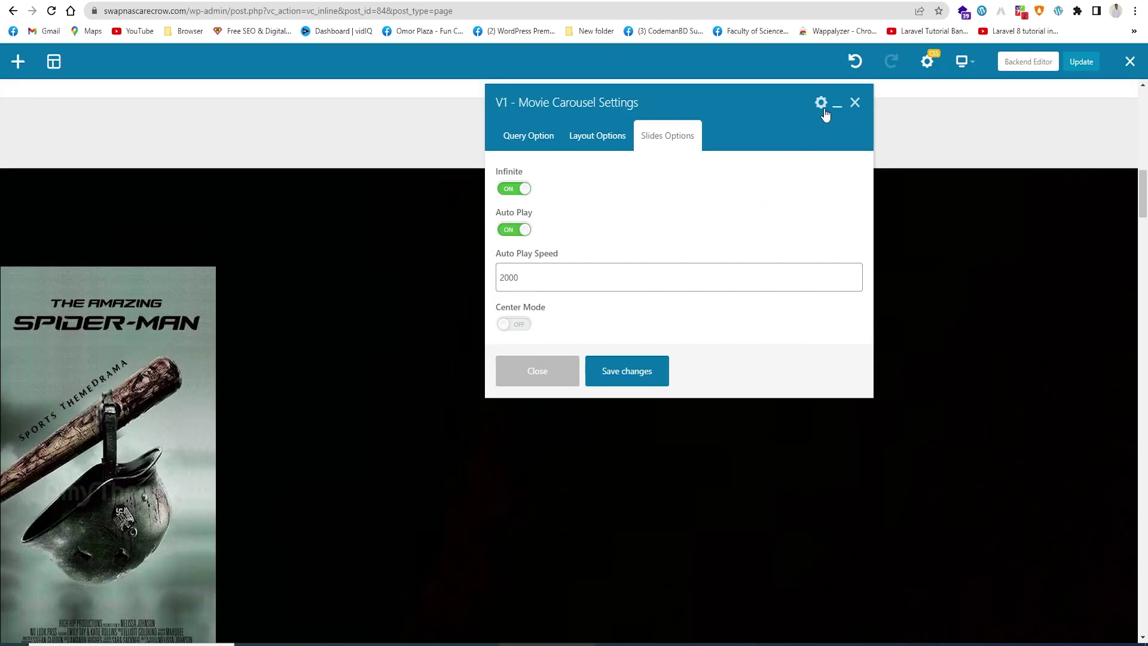
- Close the carousel settings and limit the Movies grid to UPCOMING movies
click(855, 102)
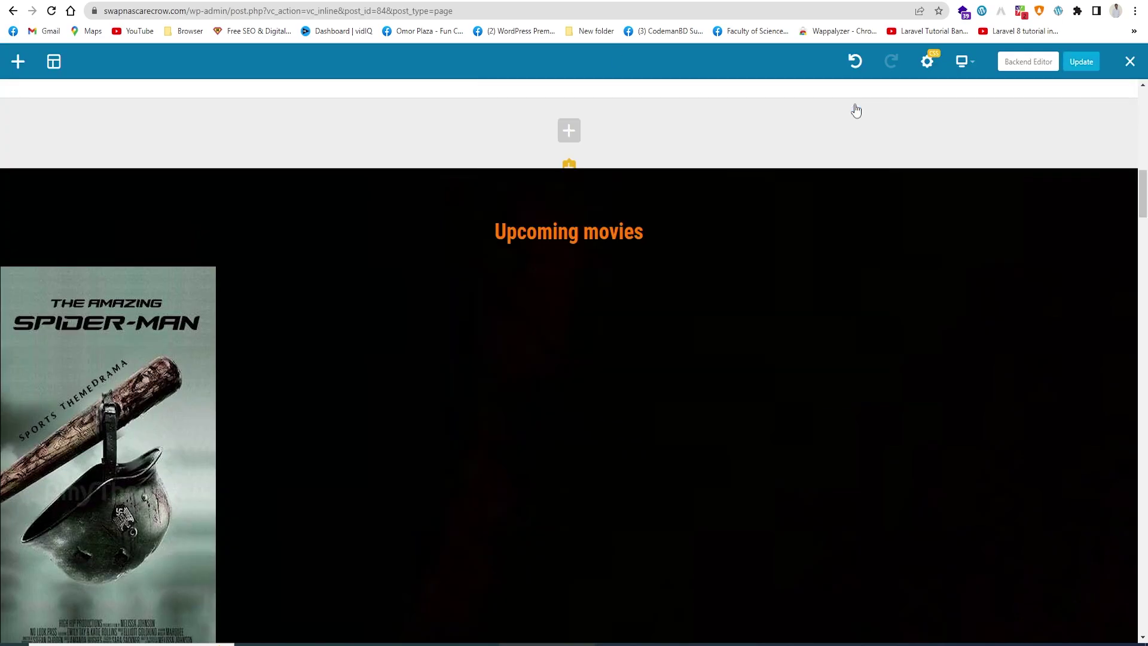
scroll(546, 329, up, 10)
scroll(546, 330, down, 2)
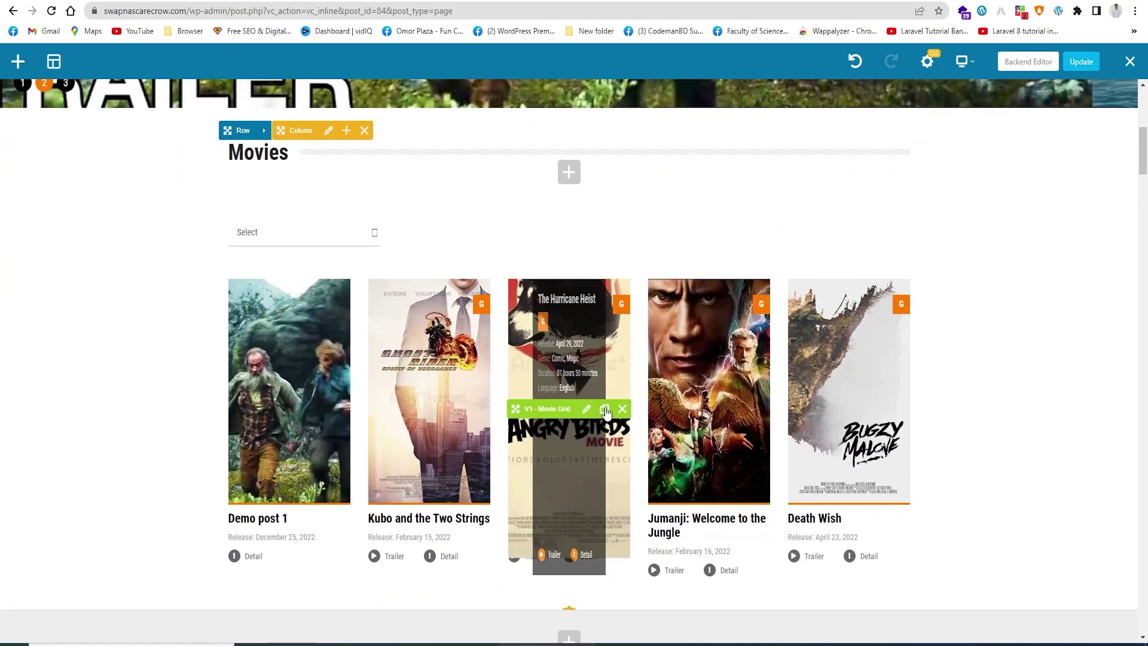
click(586, 408)
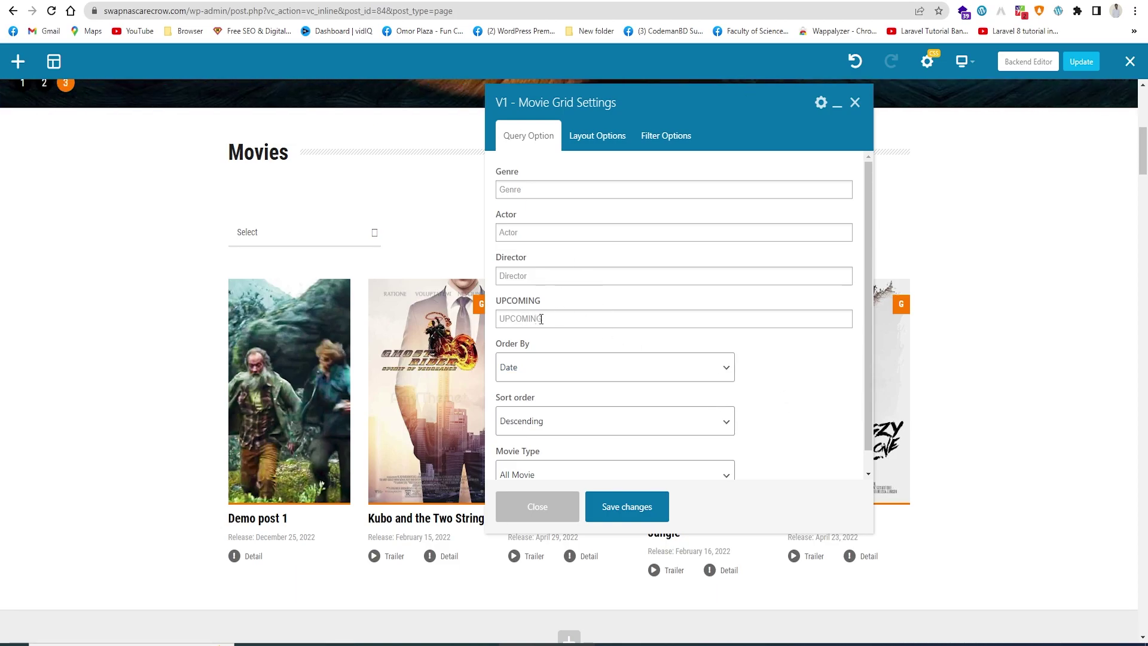
click(563, 318)
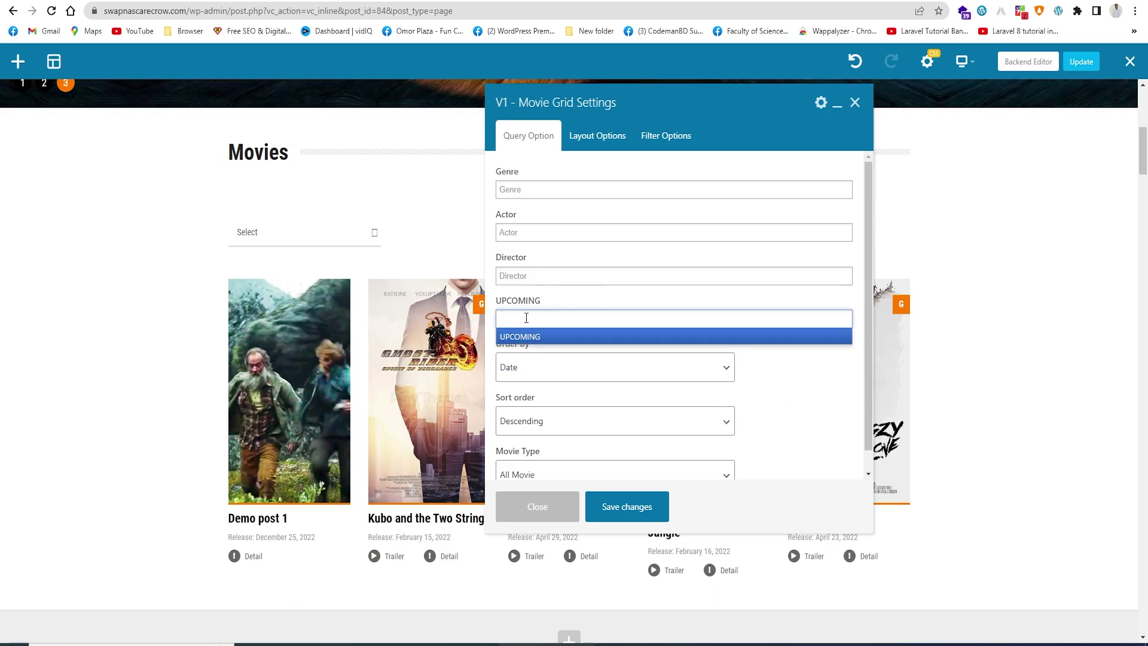
click(526, 336)
- Set the Movies grid to 10 posts per page with pagination on and save
scroll(758, 413, down, 1)
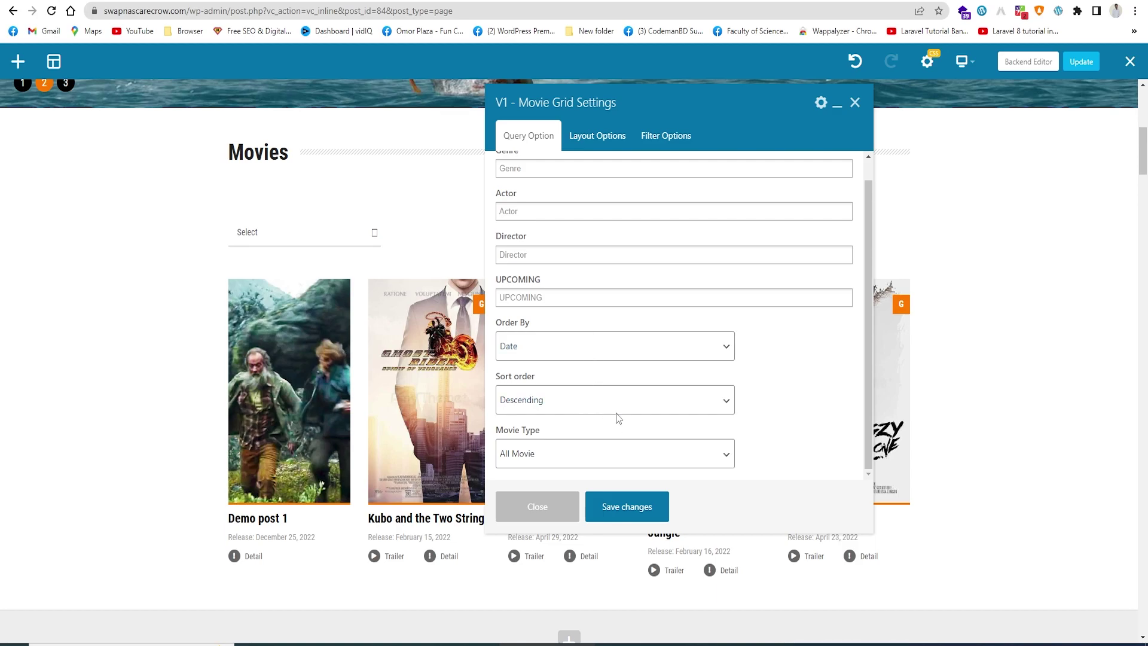
click(597, 137)
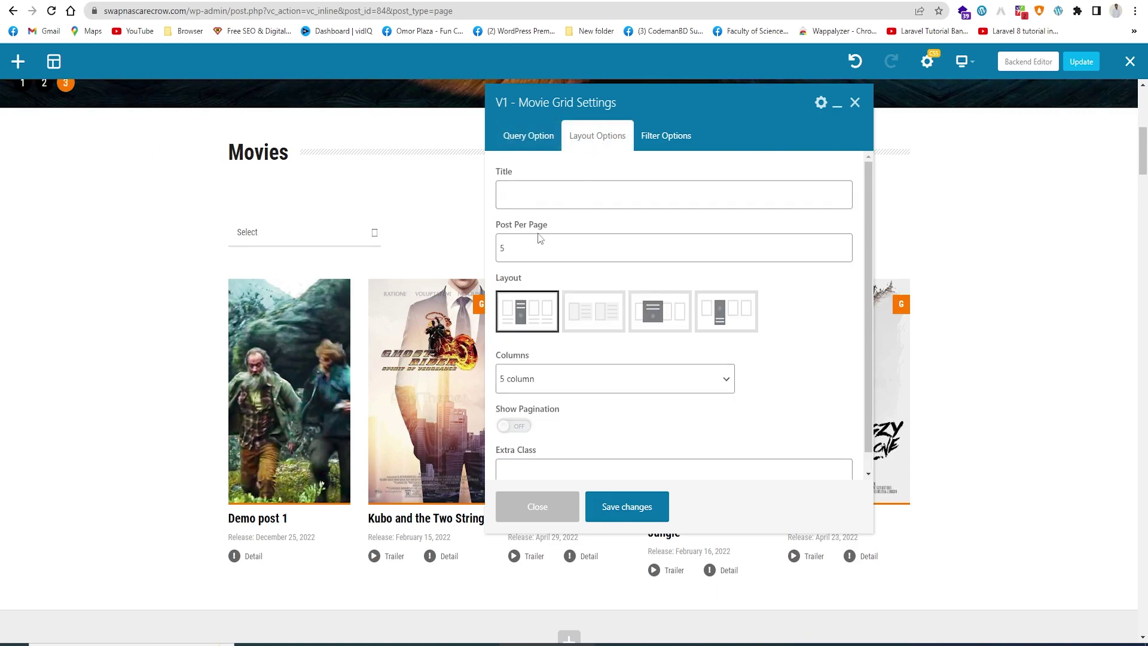
double_click(517, 250)
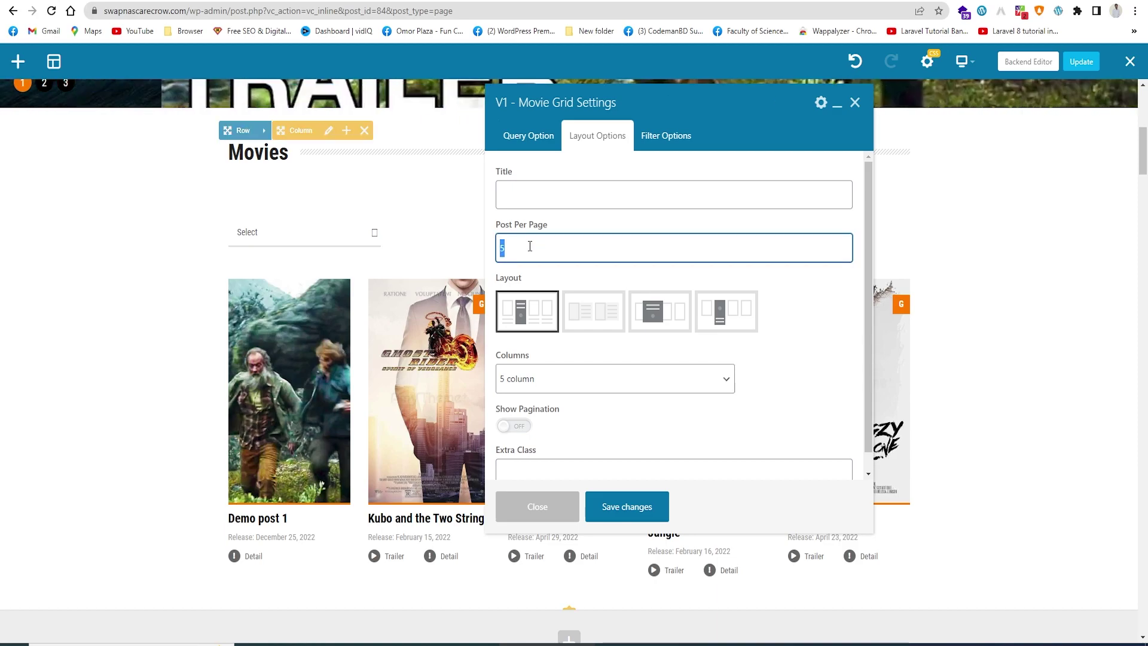
click(621, 509)
click(513, 427)
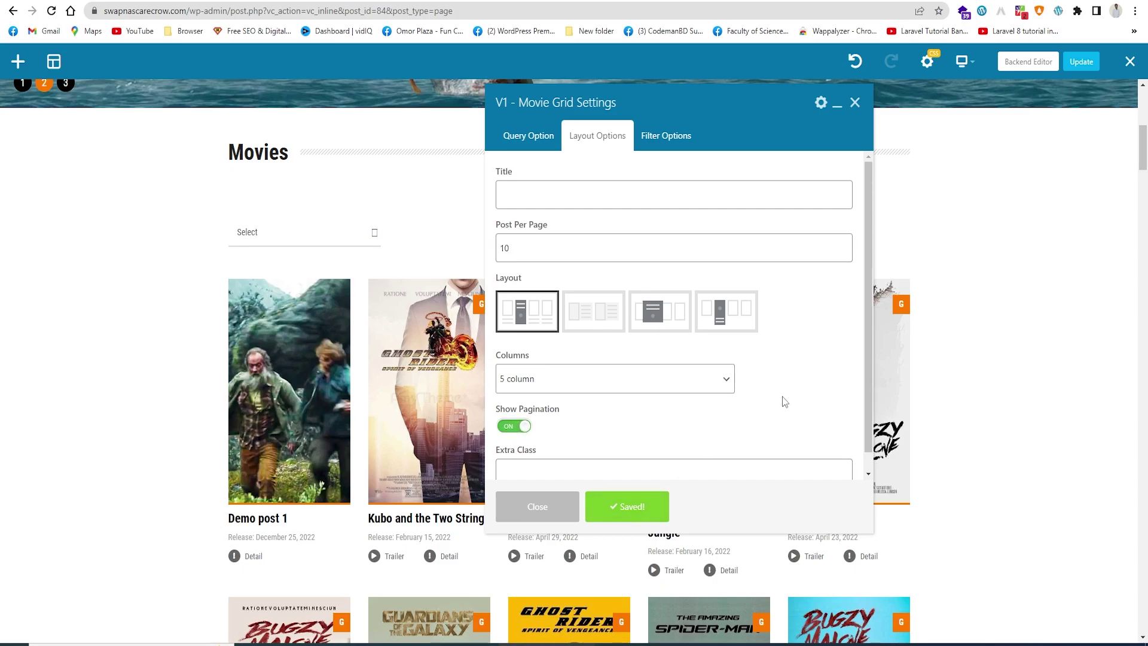
scroll(784, 400, down, 1)
scroll(348, 493, down, 2)
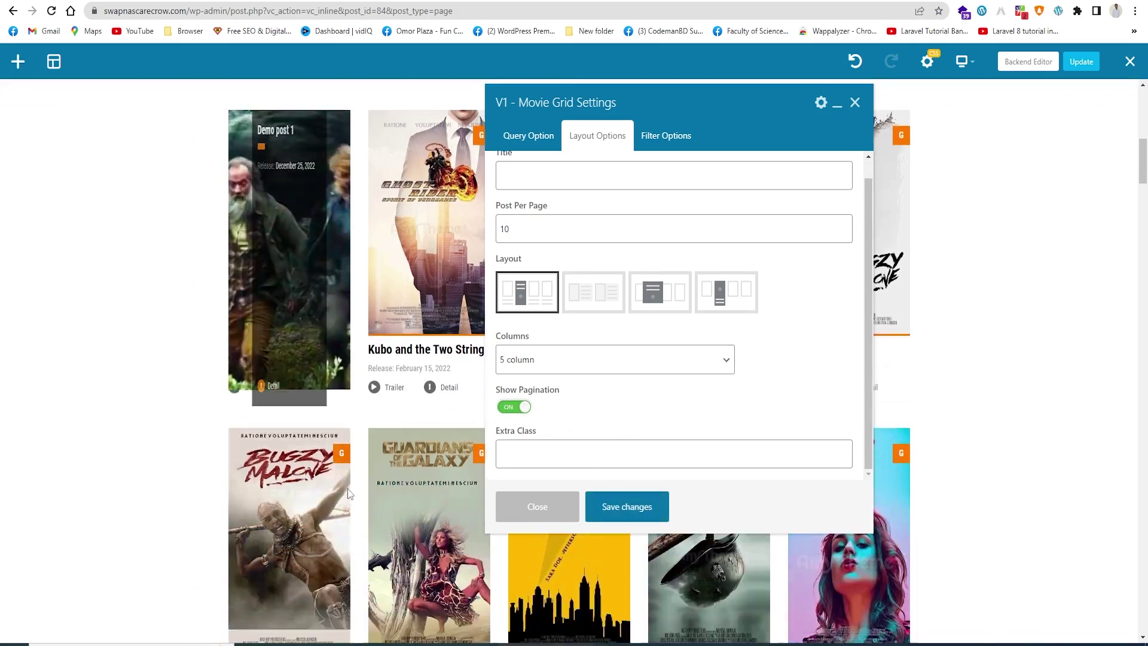
scroll(348, 494, down, 5)
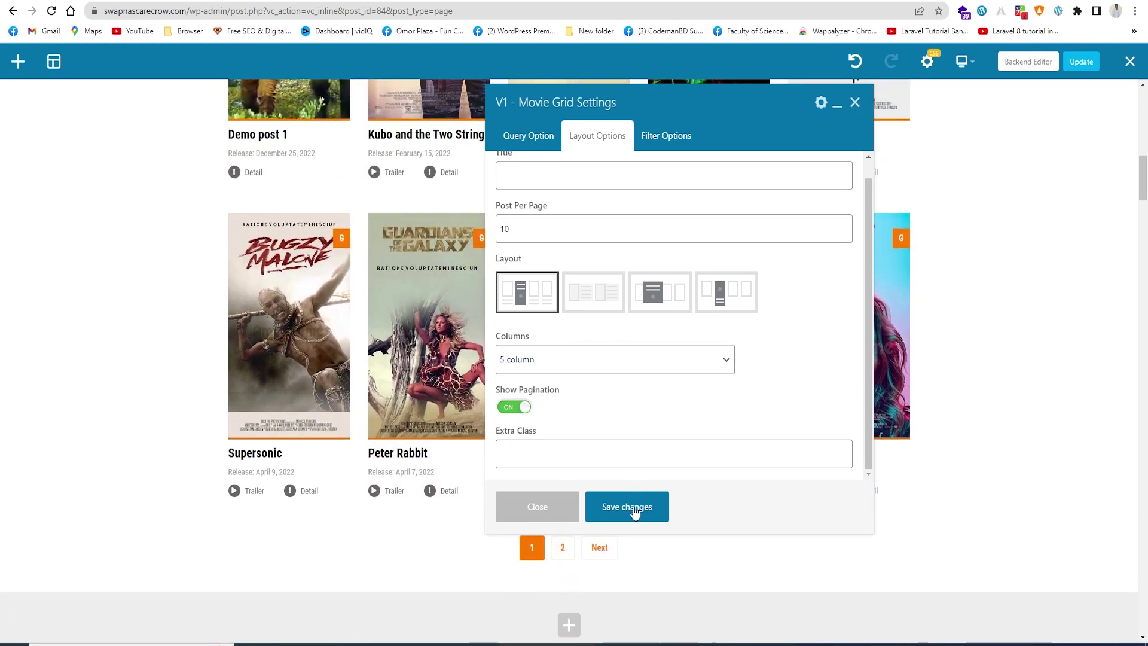
click(635, 506)
- Remove Genre from the grid's Filter Options, save, close, and Update the page
click(686, 136)
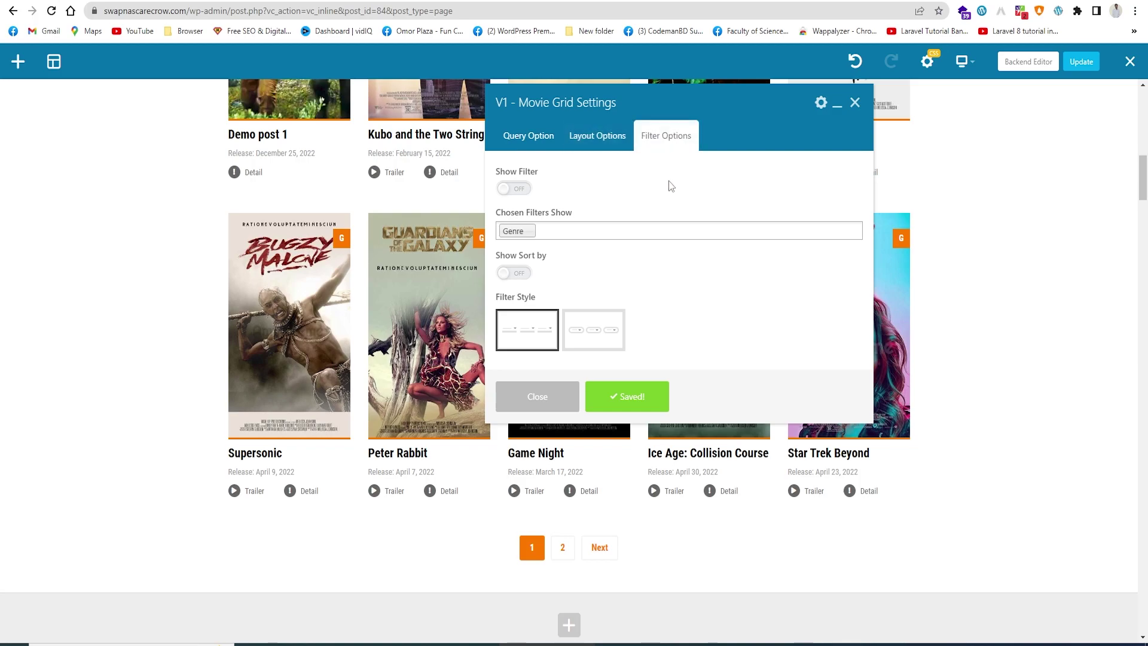
click(551, 231)
key(BackSpace)
key(BackSpace)
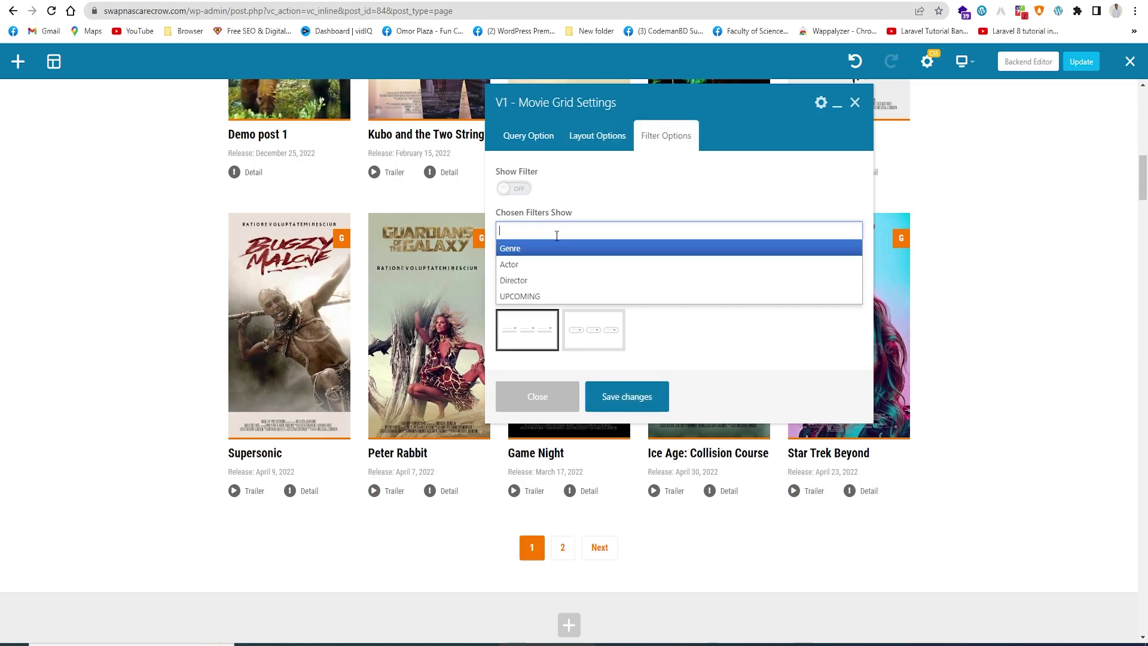
click(647, 209)
click(641, 396)
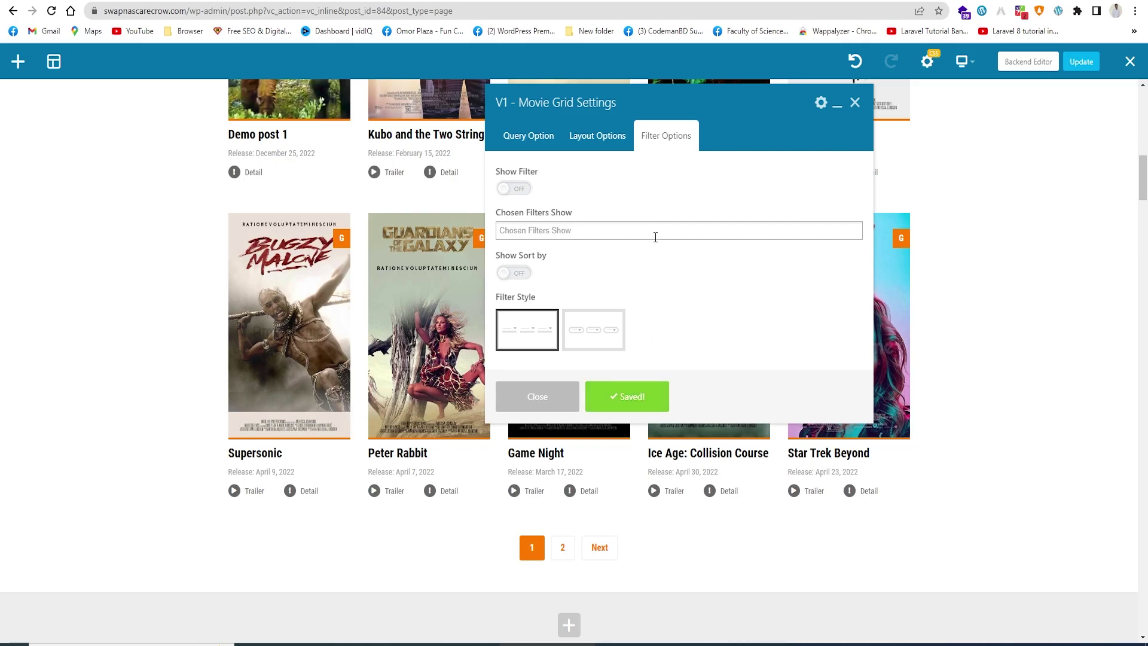
click(855, 103)
click(1081, 62)
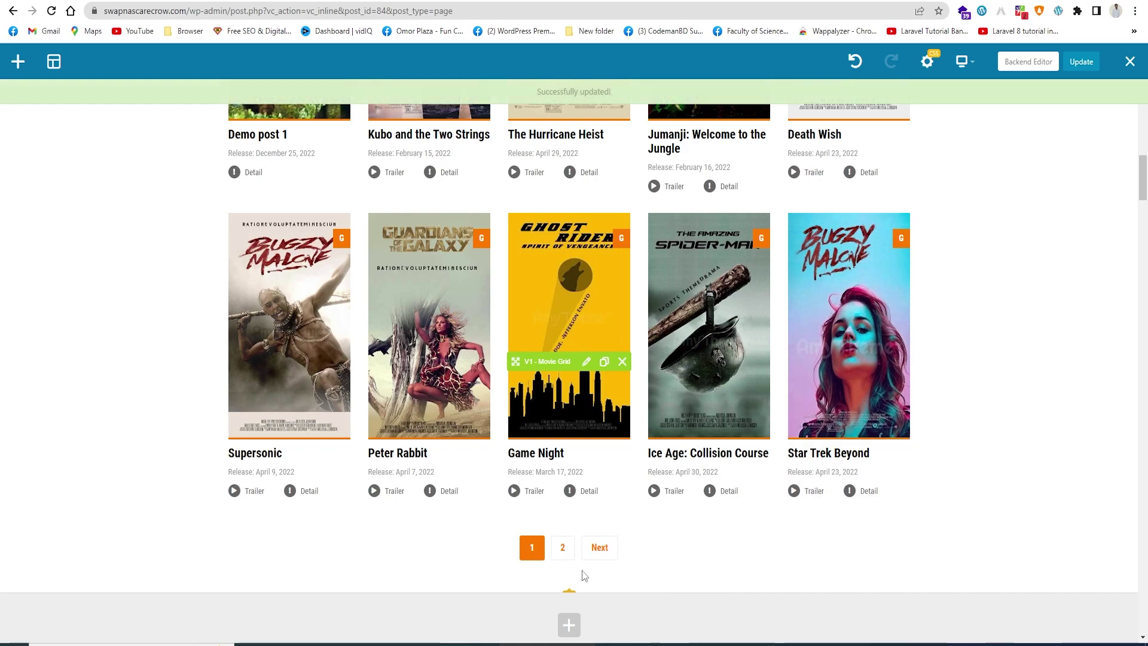
key(ctrl+Tab)
key(F5)
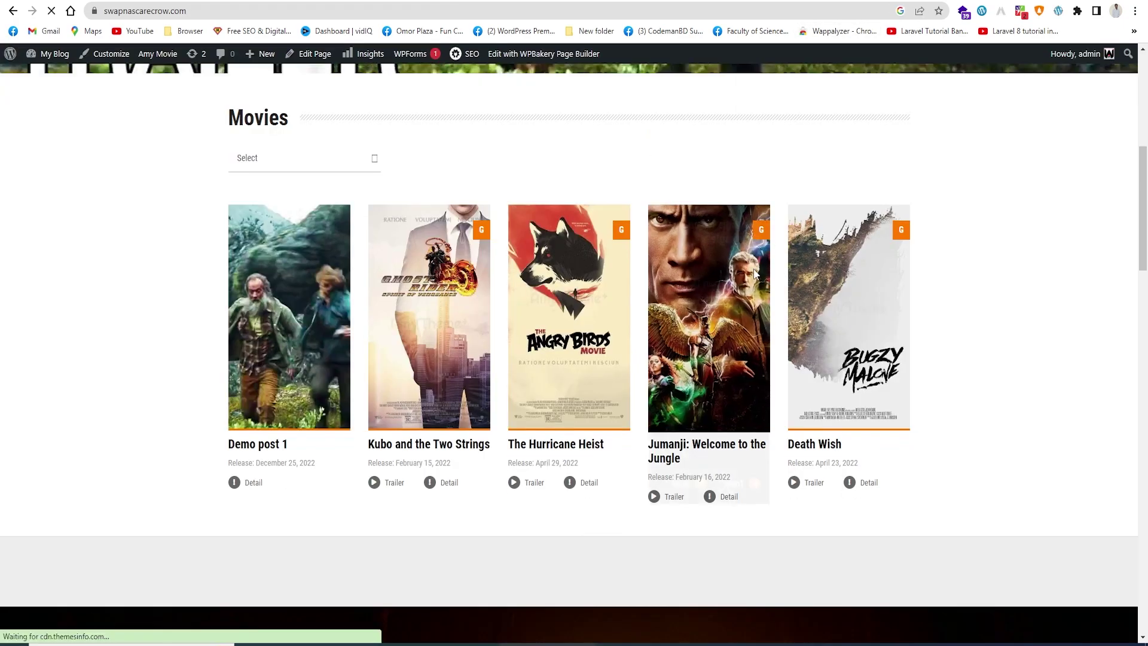
scroll(753, 272, down, 7)
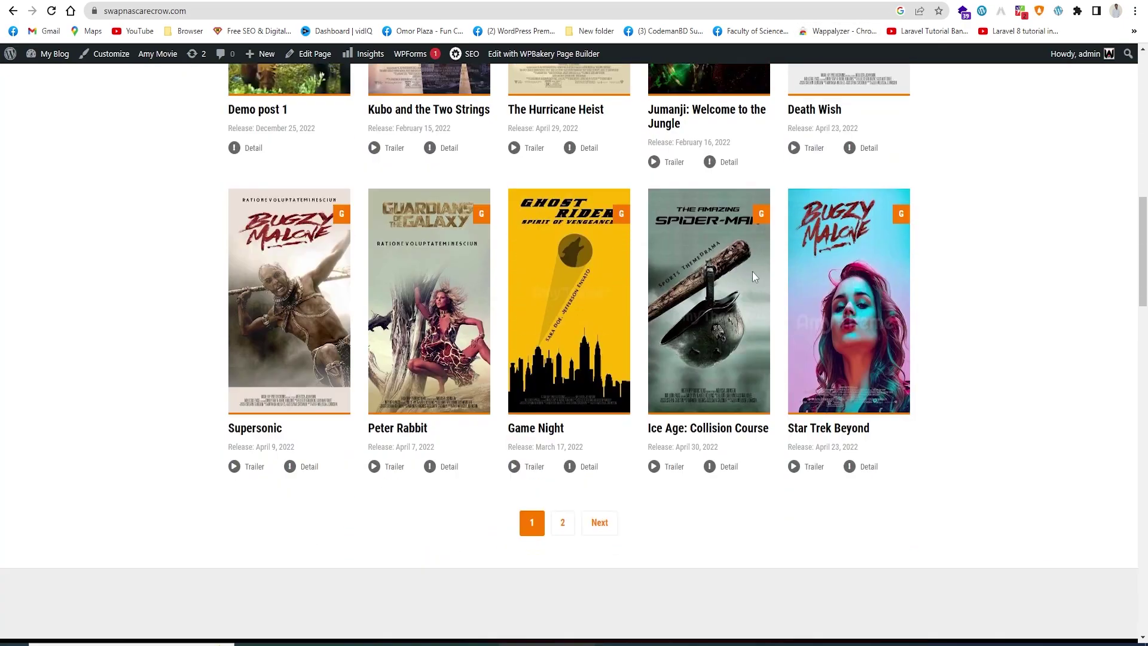
scroll(666, 432, up, 6)
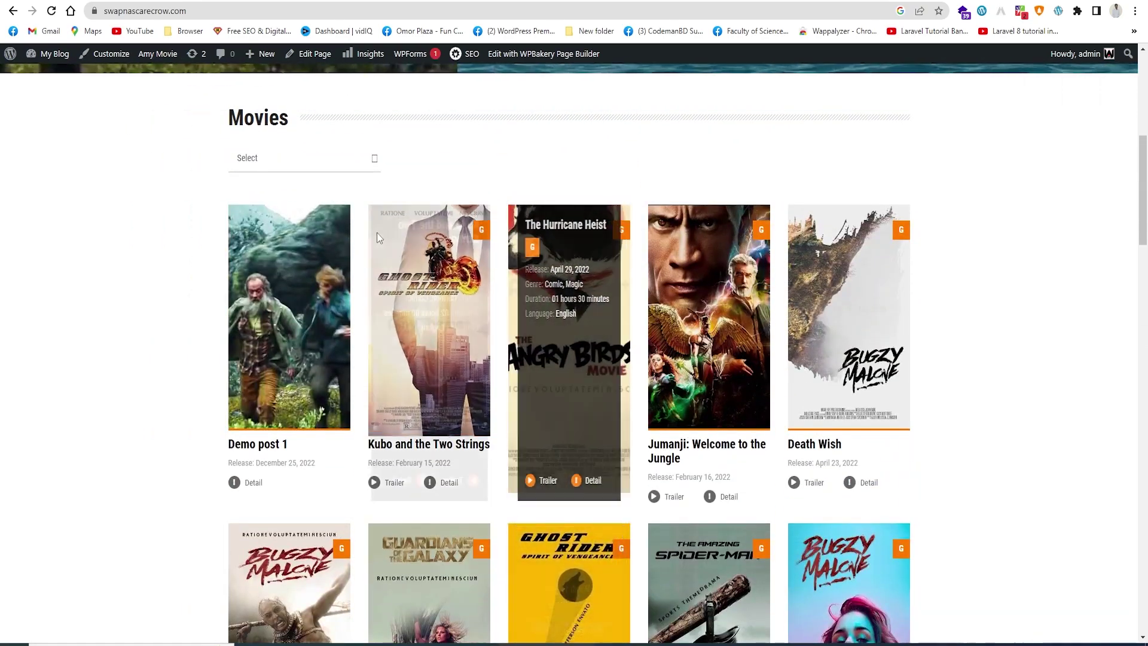
scroll(451, 300, up, 3)
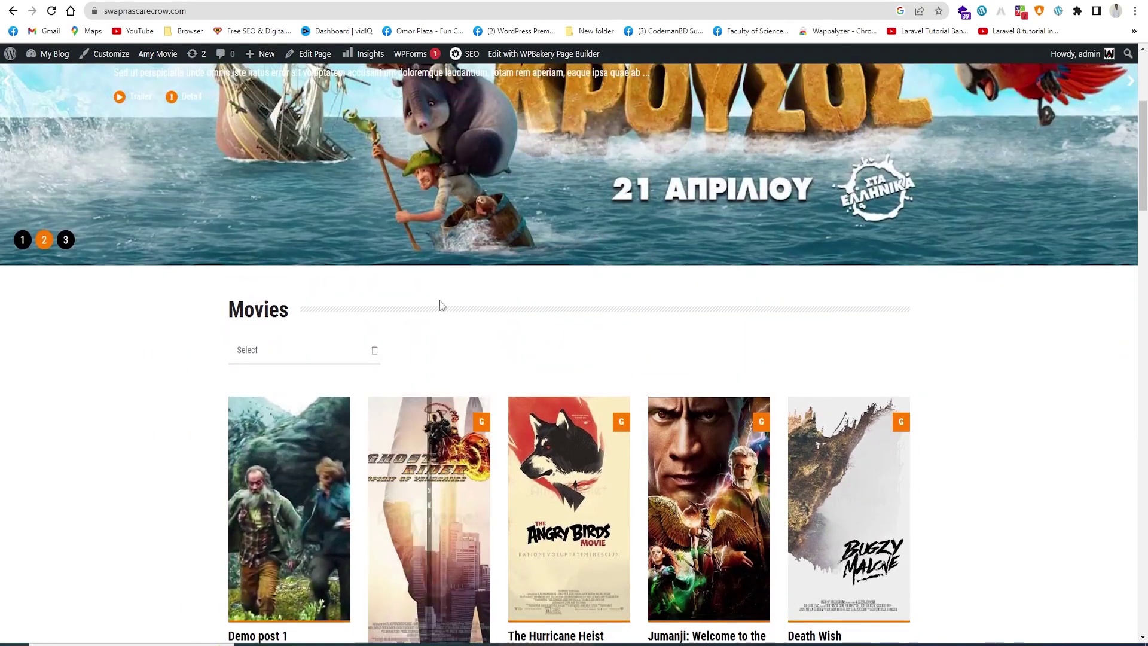
key(ctrl+Tab)
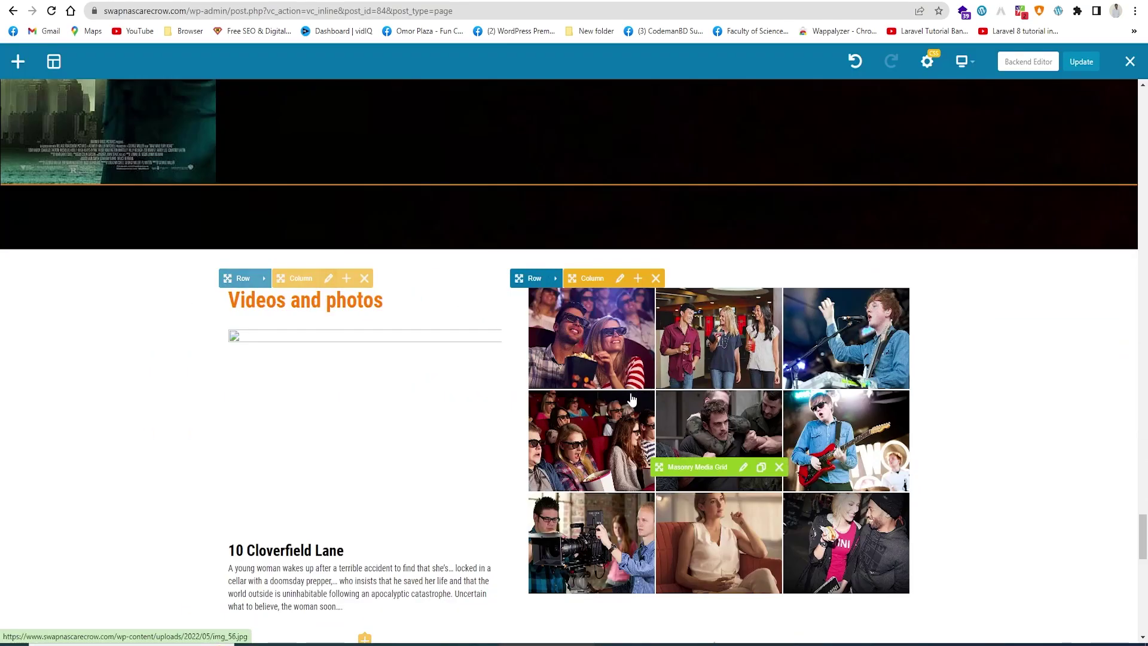
- Replace the Videos and photos heading text with 'New Evens' and save the text block
click(329, 278)
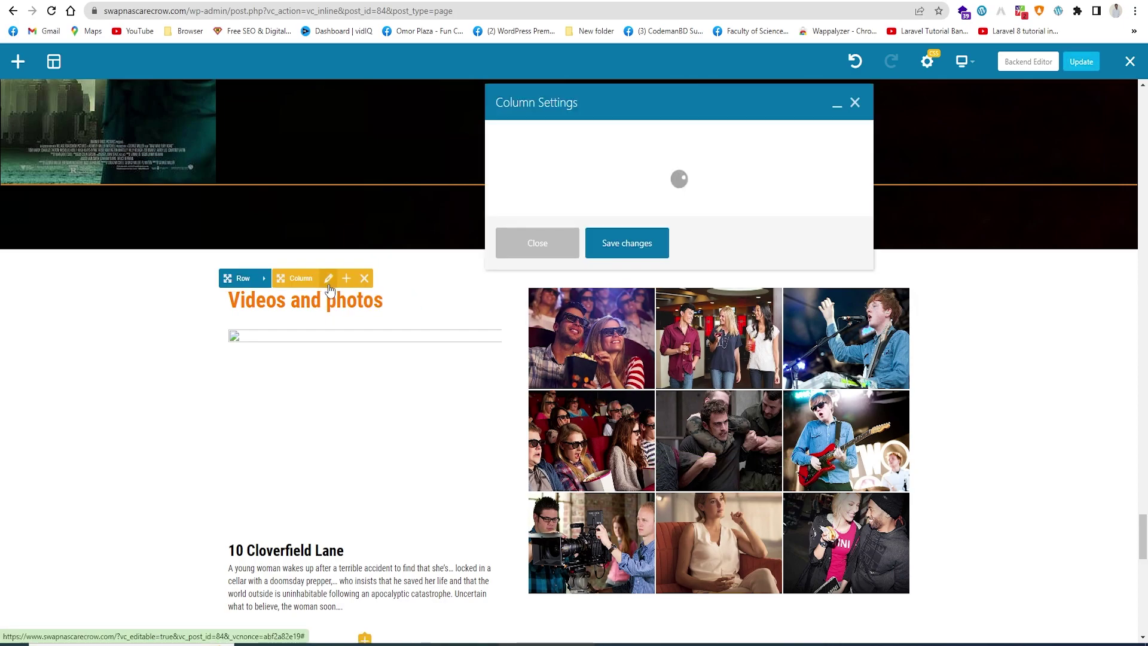
click(855, 106)
click(374, 301)
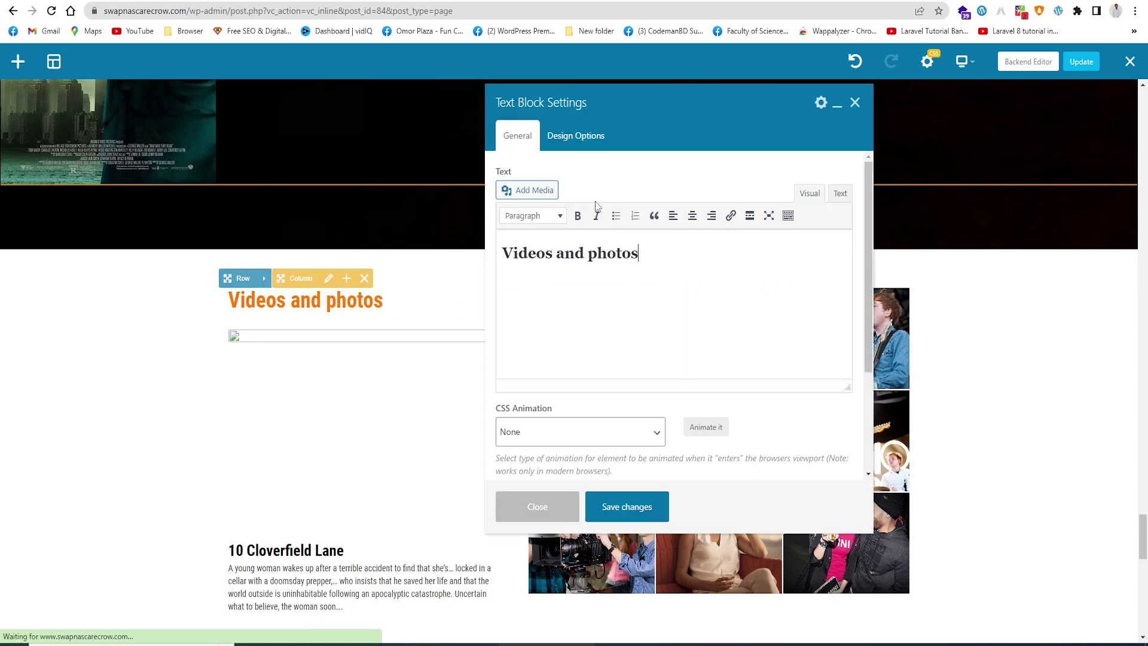
drag(589, 259, 500, 261)
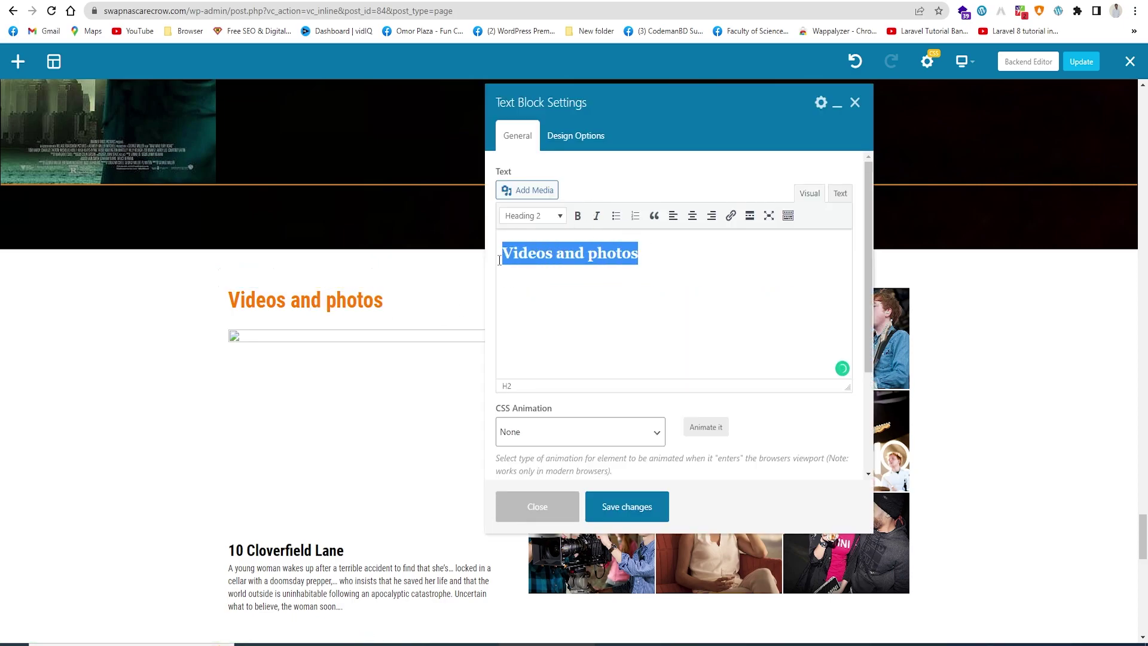
text(New Evens)
click(575, 135)
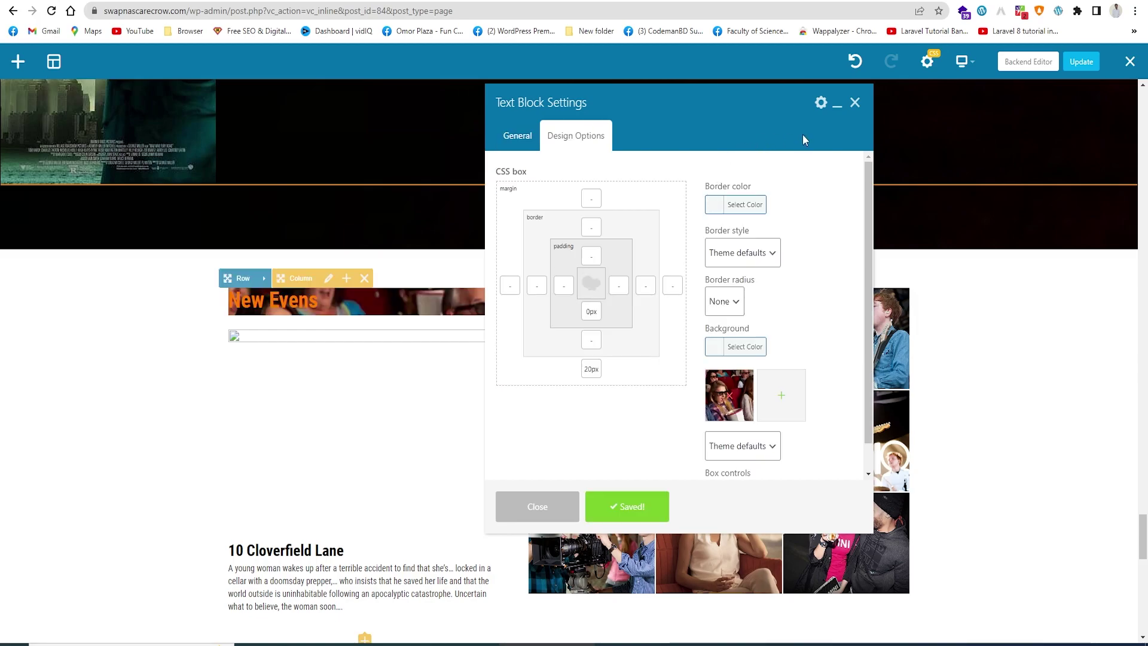
click(855, 102)
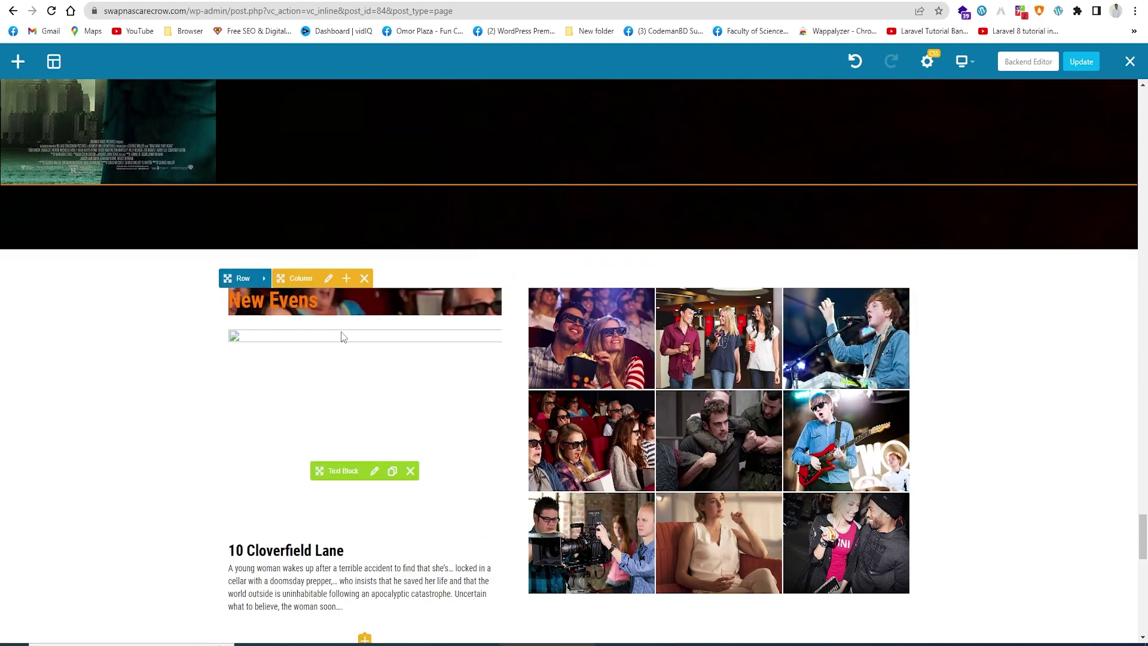
- Delete the broken image from the 10 Cloverfield Lane text block below the heading
click(375, 471)
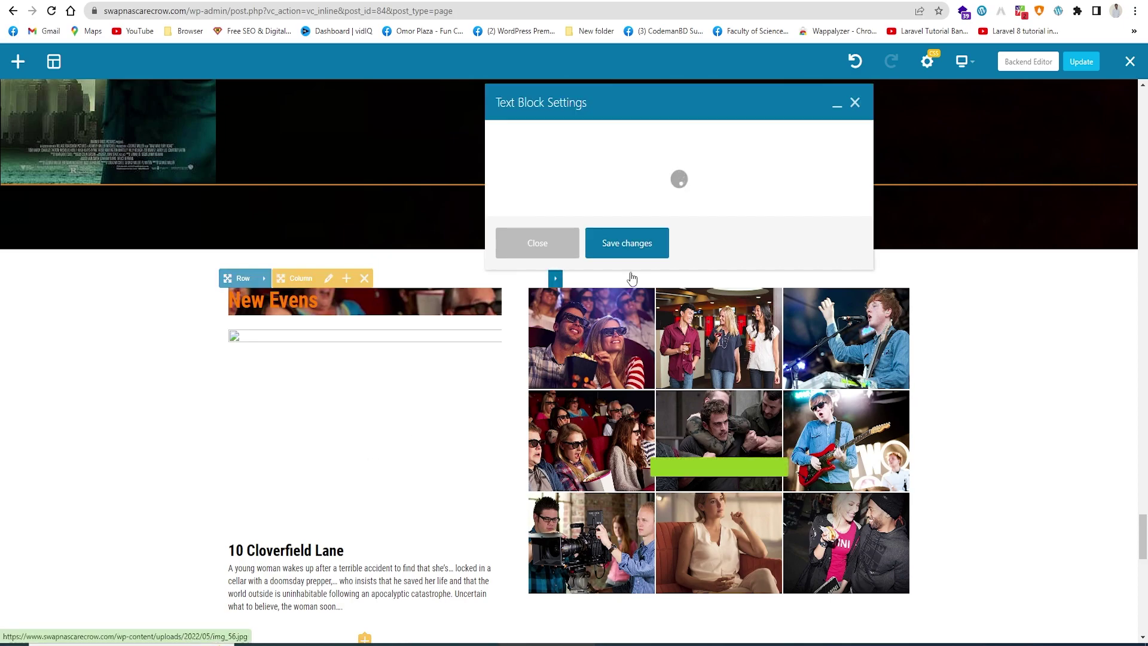
scroll(584, 301, down, 3)
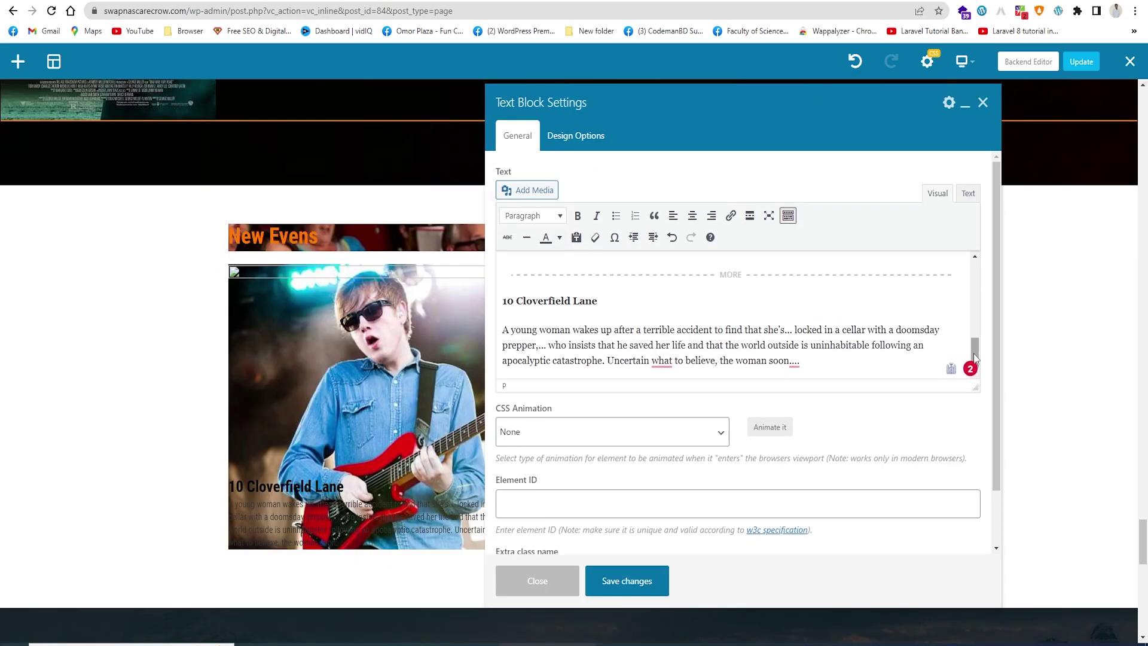
drag(974, 354, 975, 279)
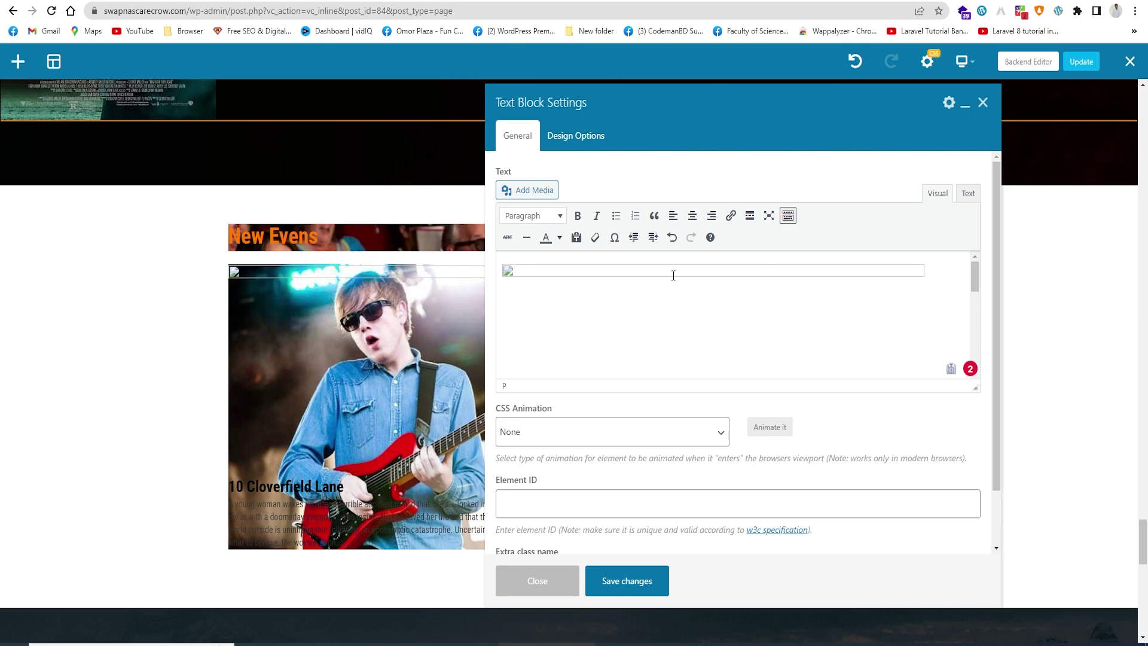
click(563, 270)
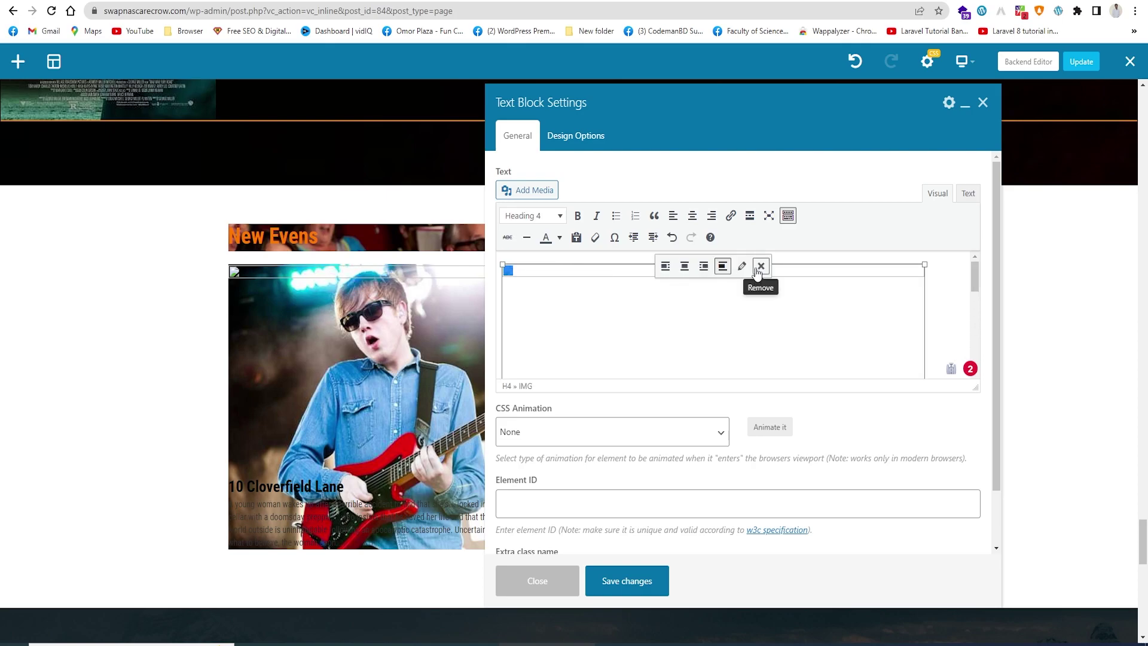
click(761, 266)
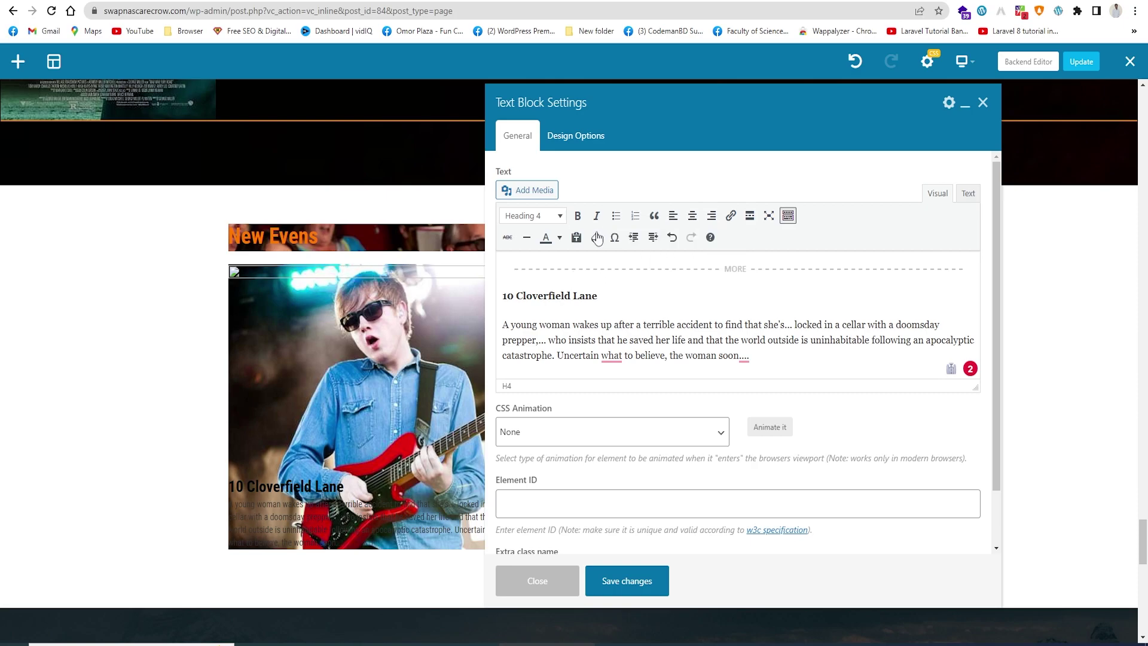
- Insert the cinema audience photo img_30.jpg into the event text block and save it
click(534, 191)
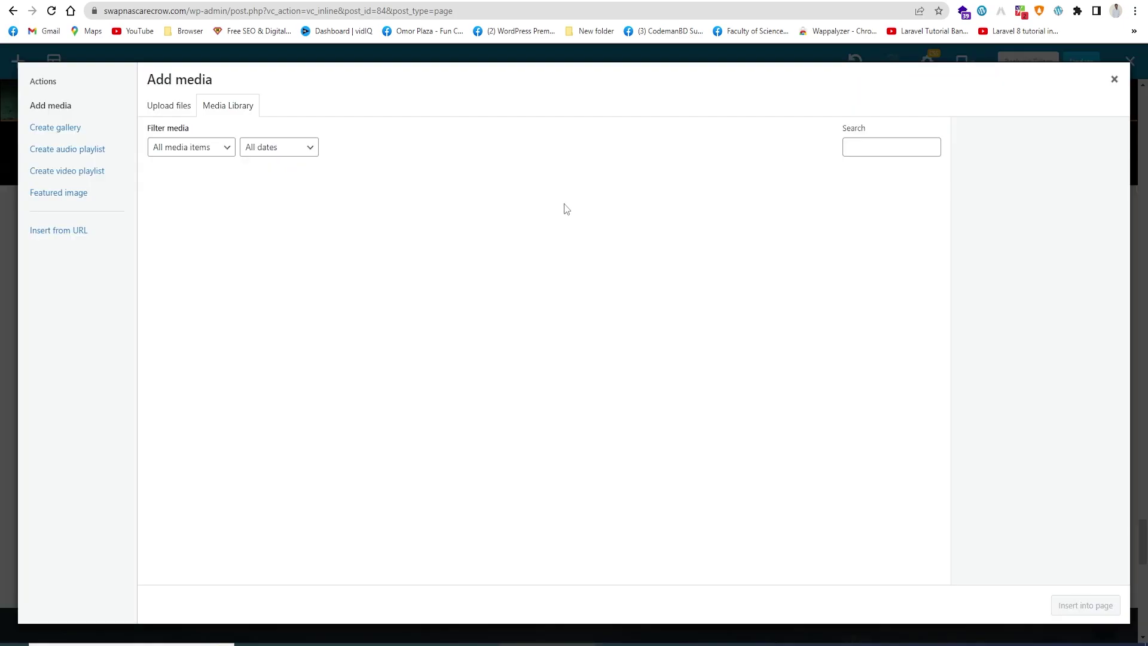
click(858, 147)
click(885, 292)
click(226, 227)
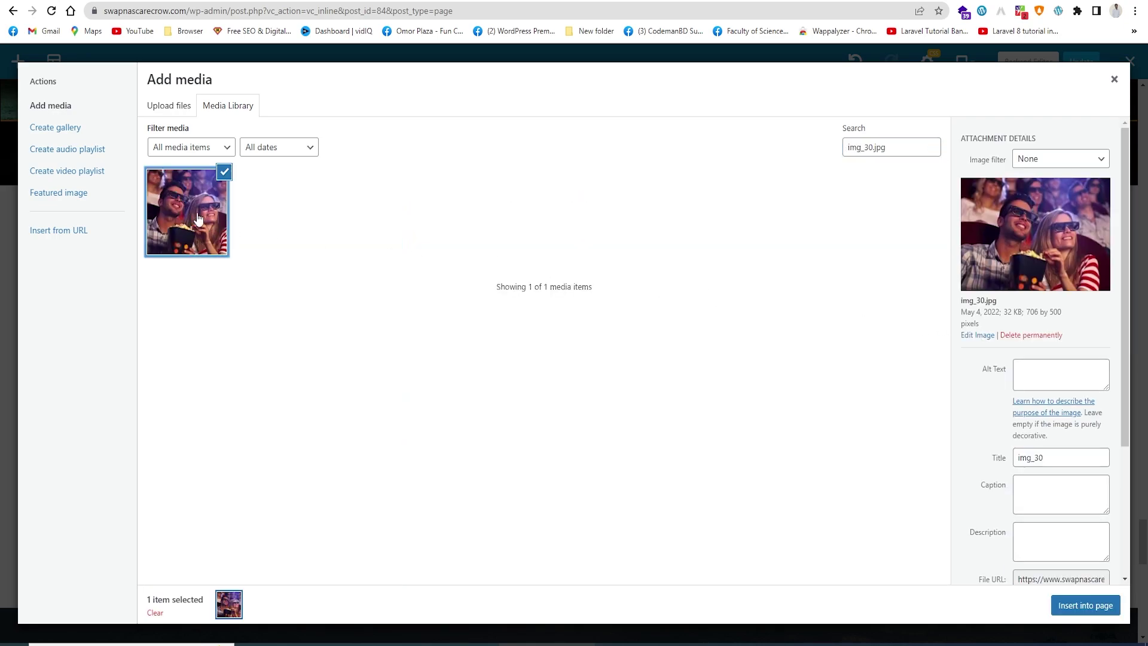
click(1097, 610)
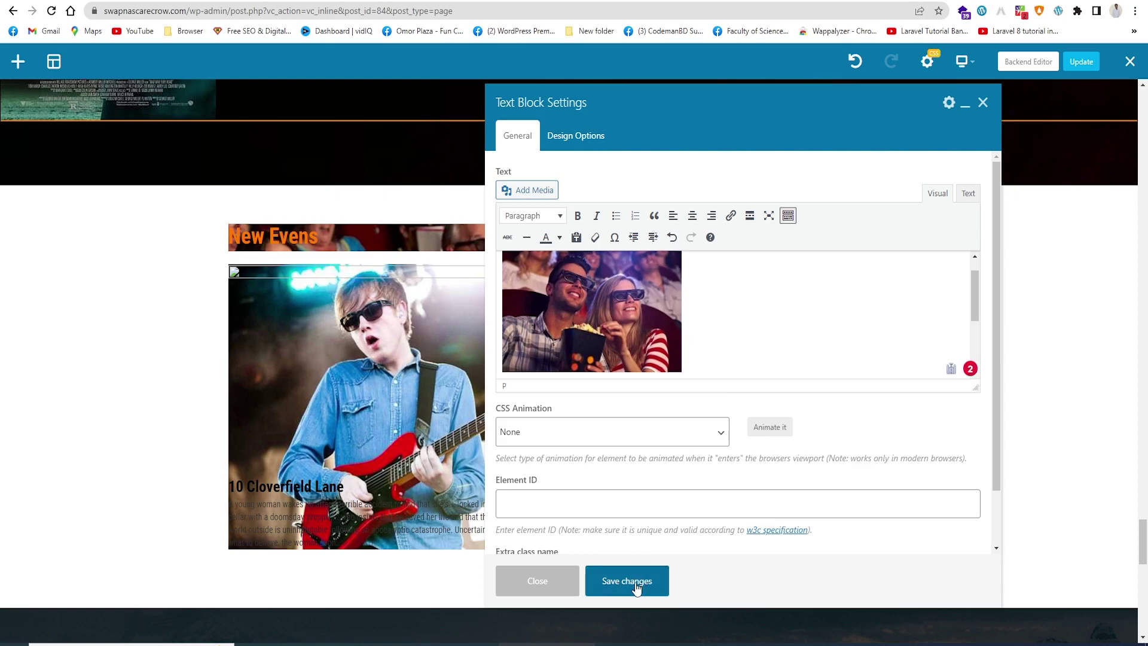
scroll(703, 309, down, 3)
scroll(658, 305, up, 3)
click(649, 304)
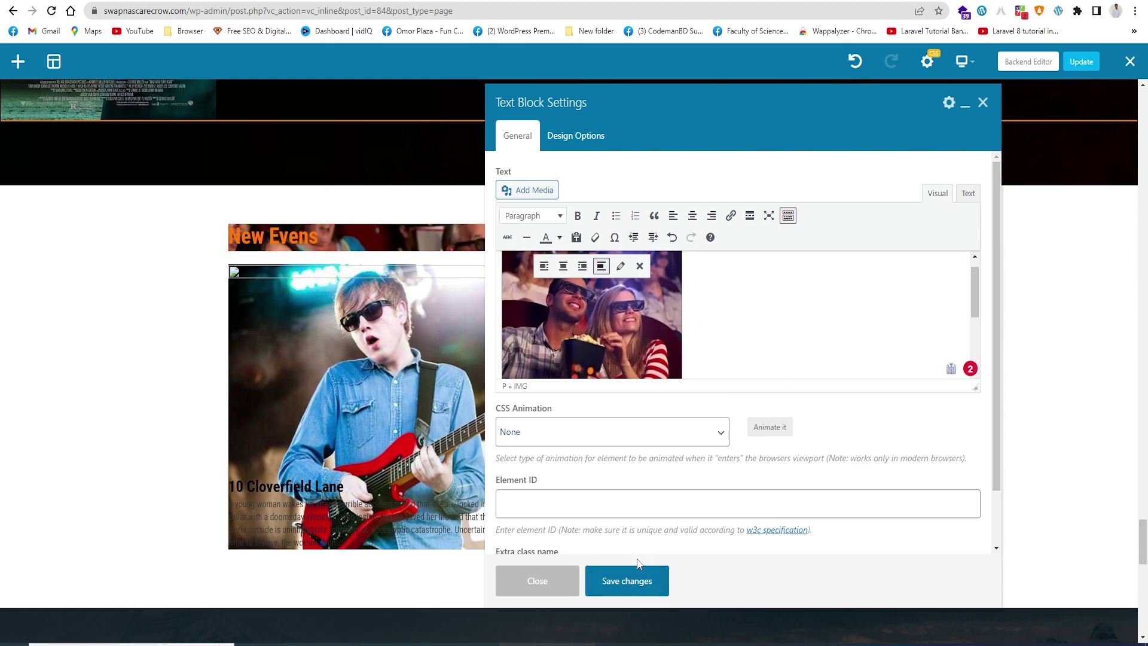
click(634, 583)
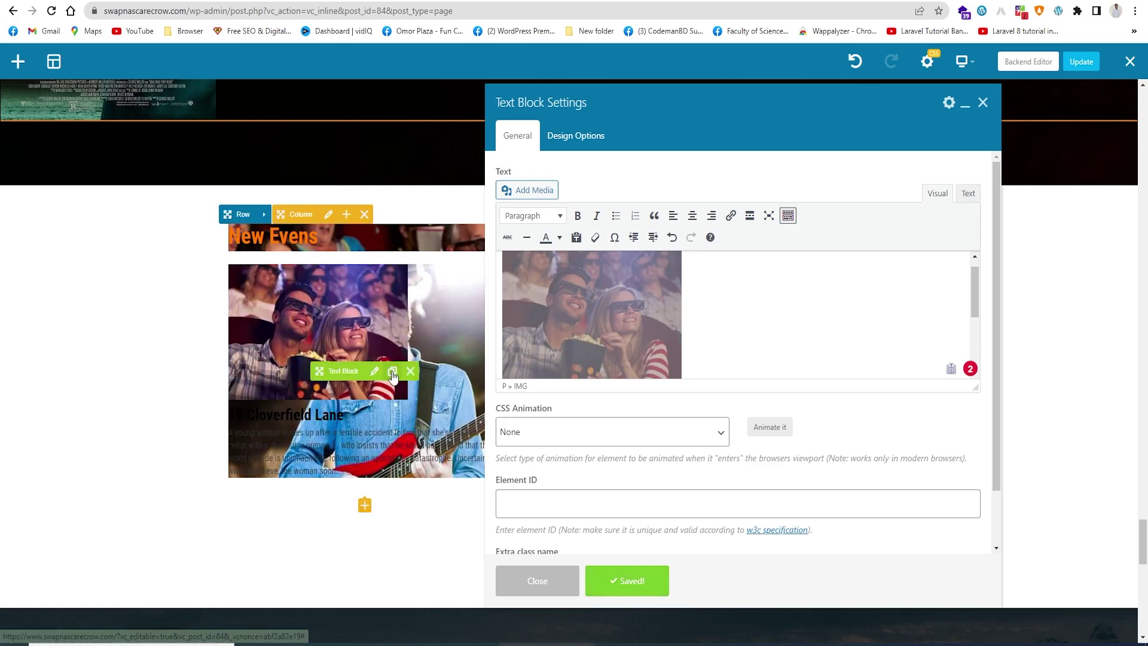
- Remove the guitar background image from the event block's Design Options and save
click(554, 137)
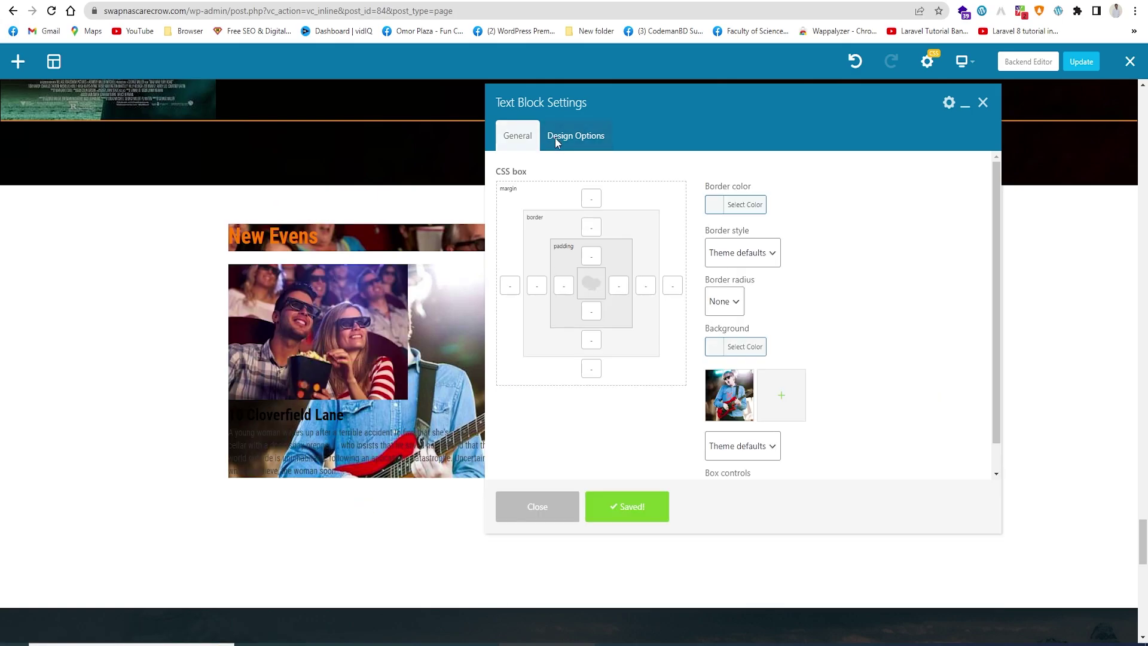
click(730, 402)
click(662, 507)
scroll(339, 394, up, 2)
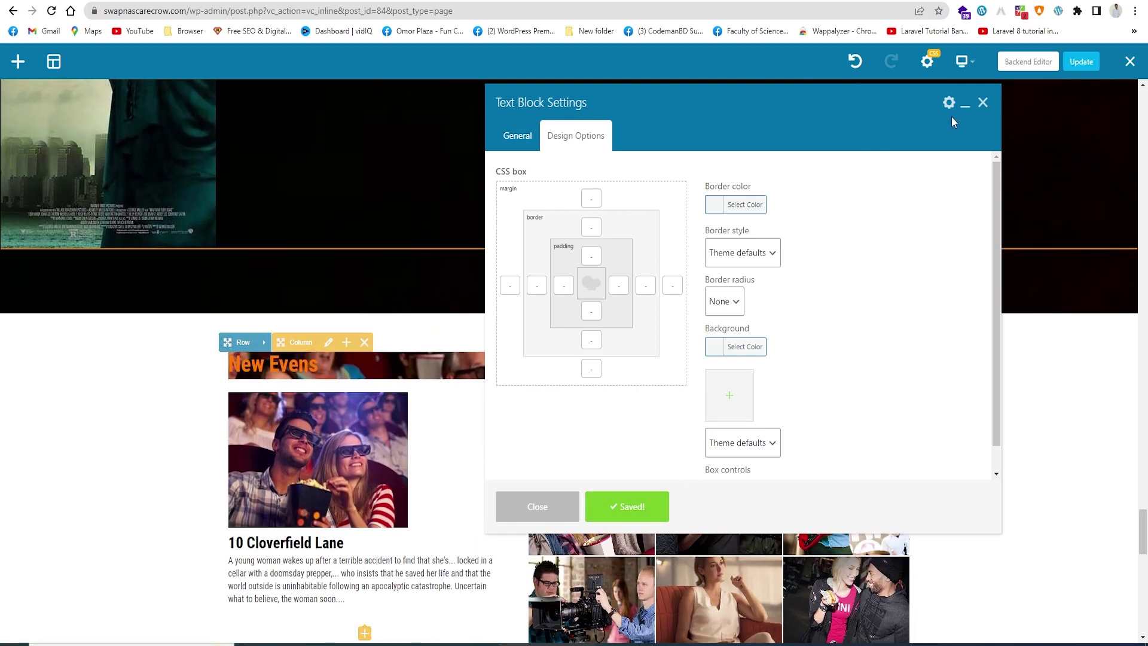
click(982, 103)
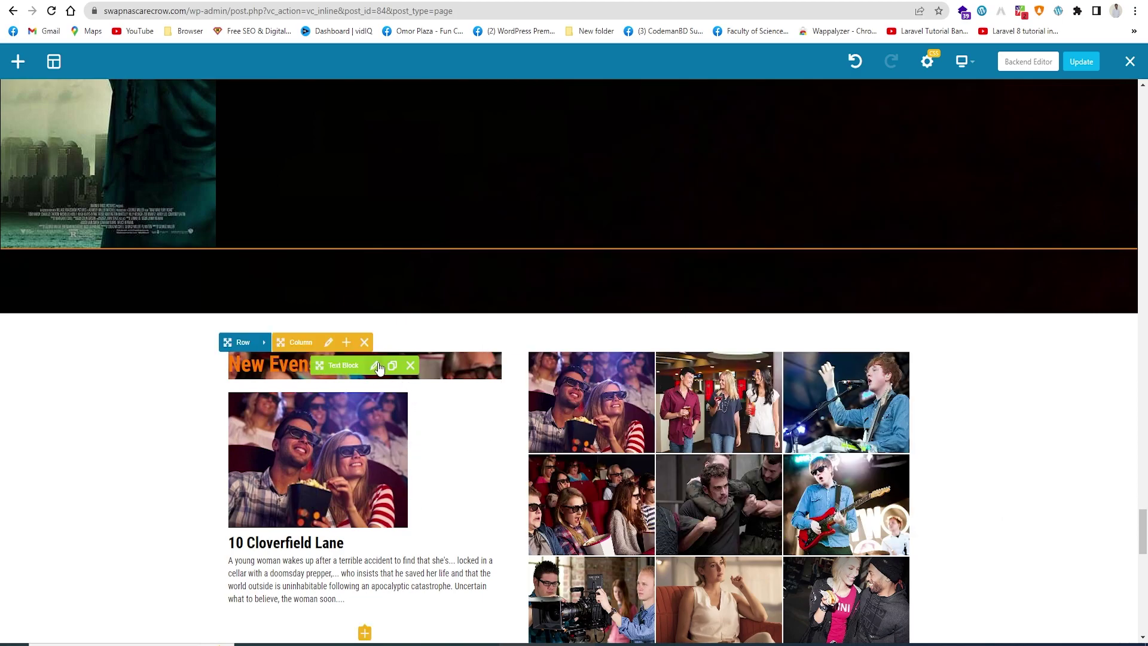
- Remove the background image from the New Evens heading block and save
click(374, 365)
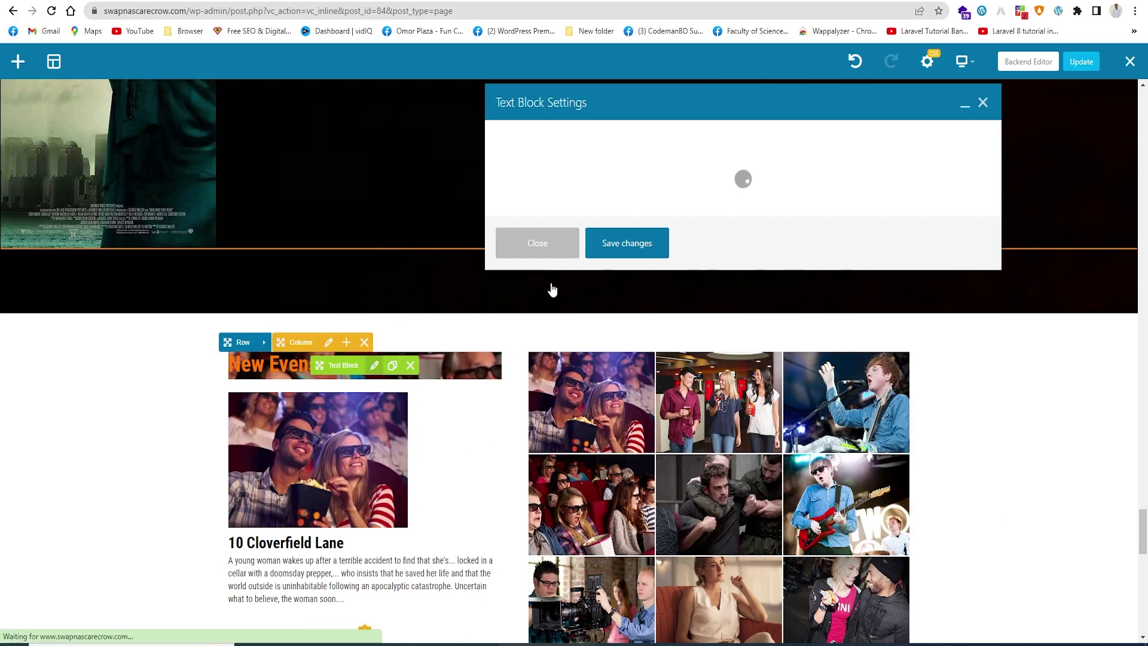
click(575, 137)
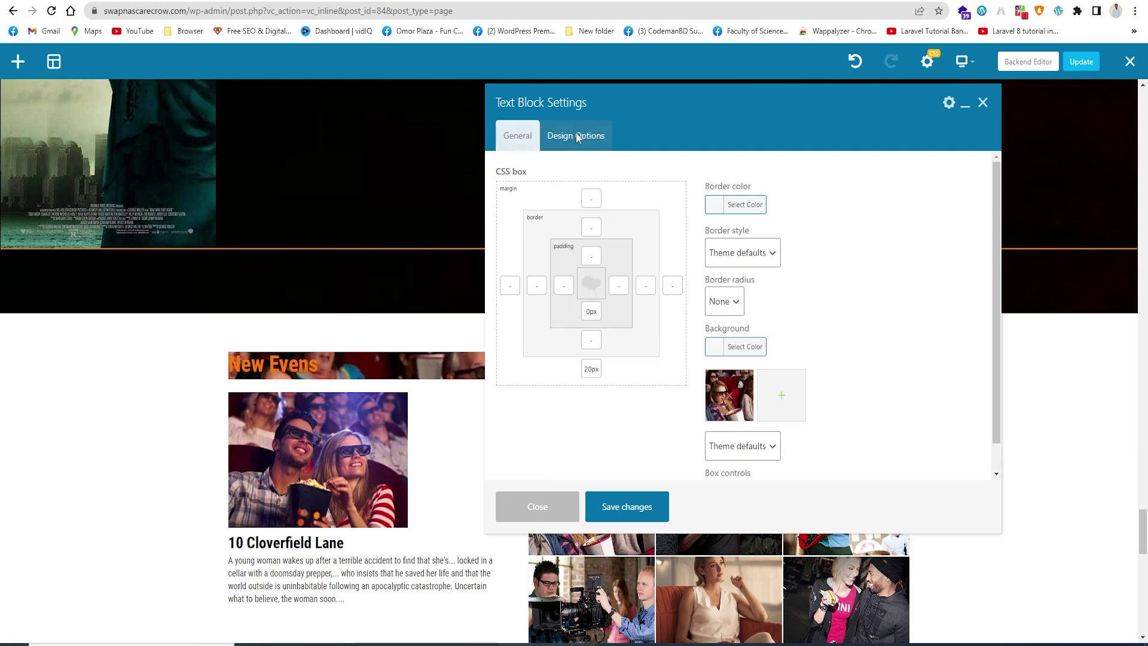
click(727, 397)
click(627, 506)
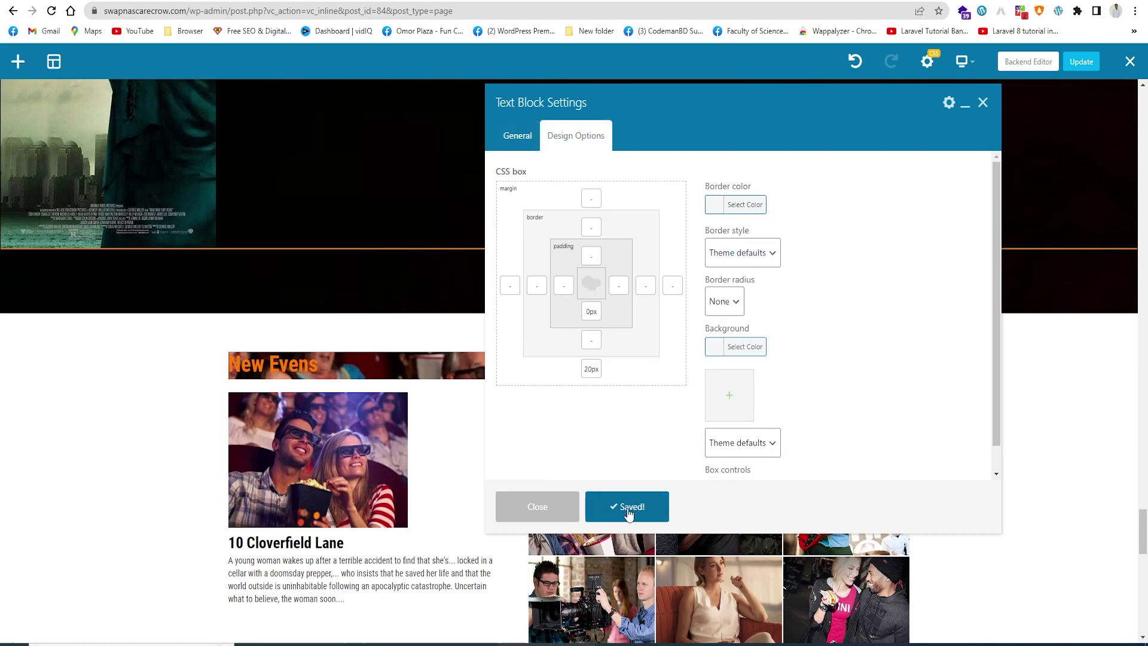
click(977, 101)
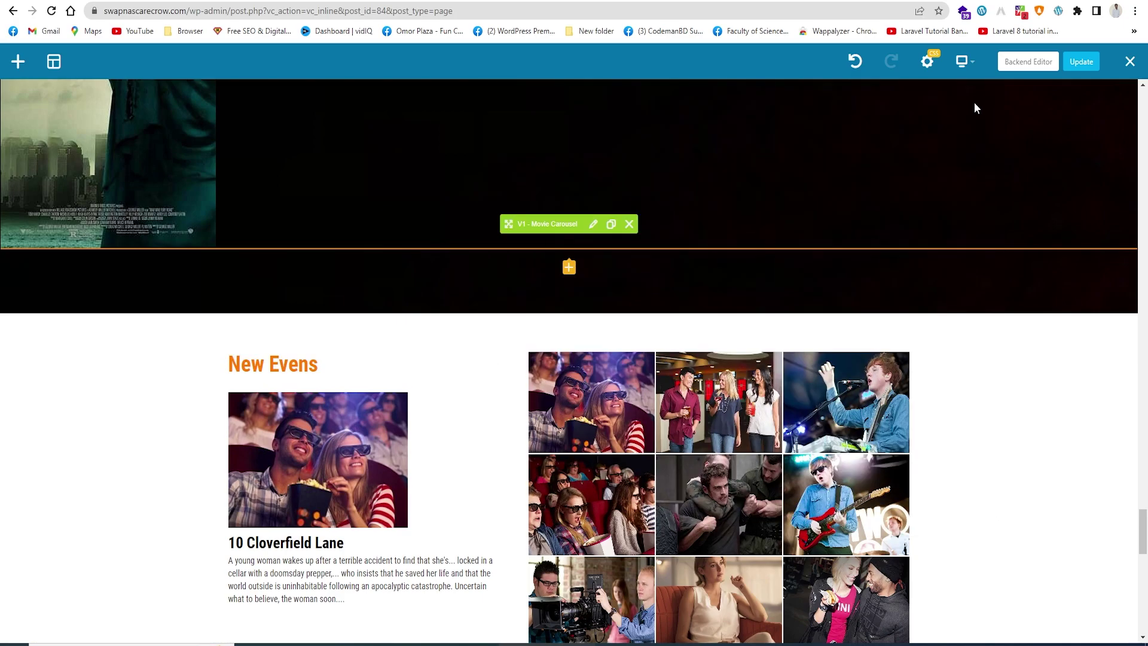
scroll(448, 428, down, 4)
- Update the homepage to save all the restyling changes
click(1080, 62)
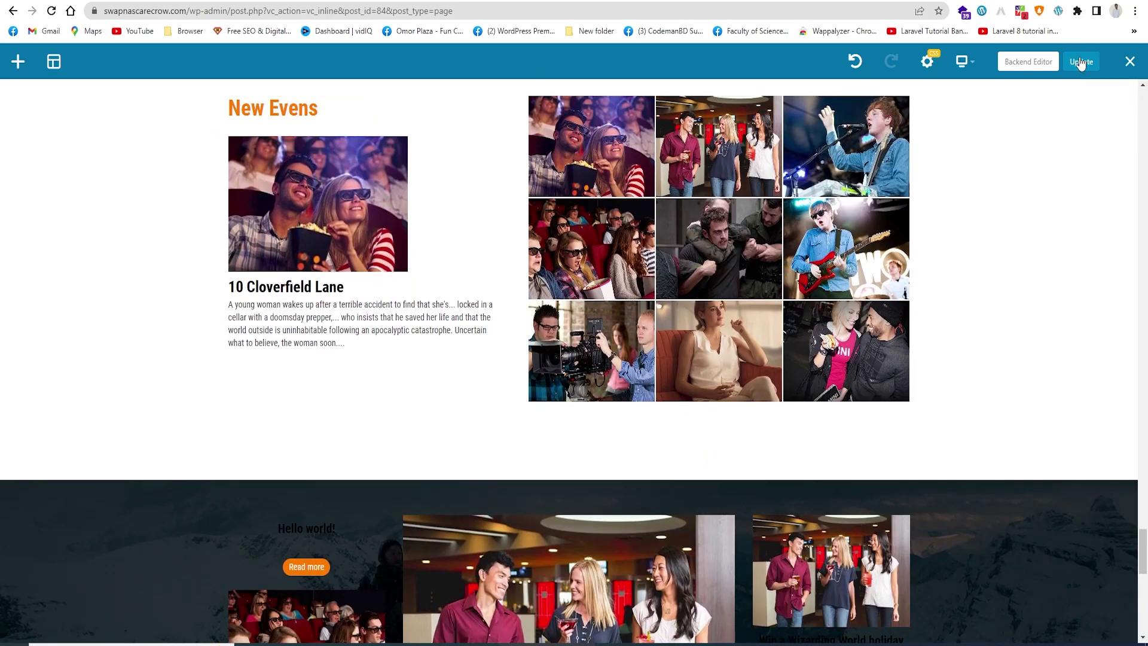
scroll(701, 334, down, 5)
scroll(701, 335, down, 10)
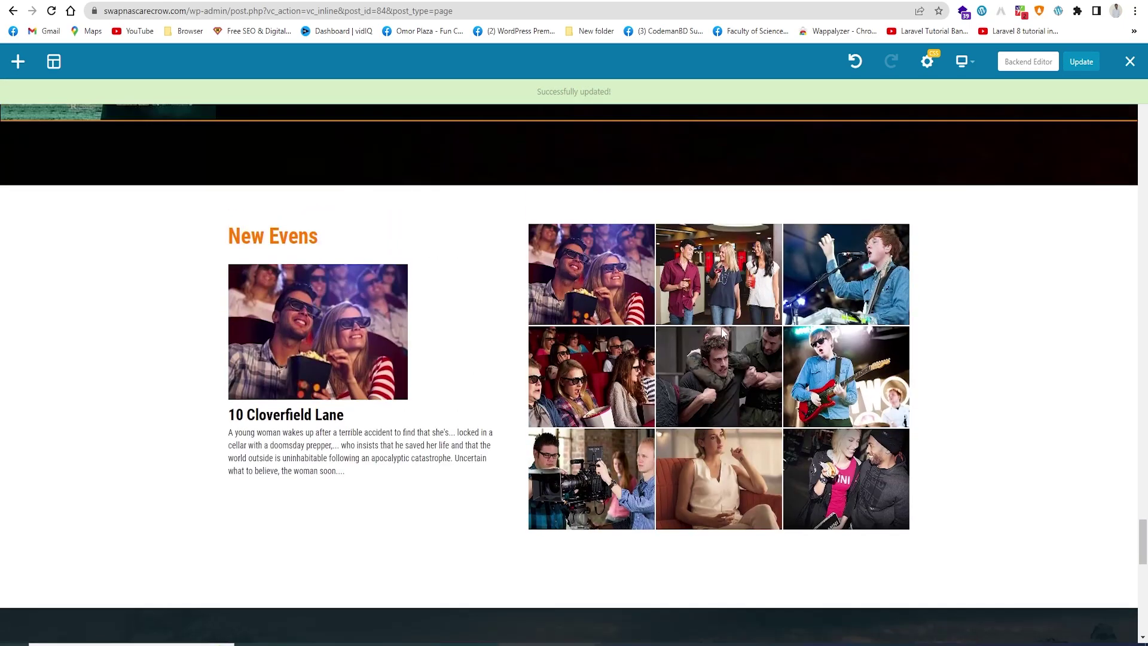
scroll(710, 329, up, 8)
scroll(708, 327, down, 8)
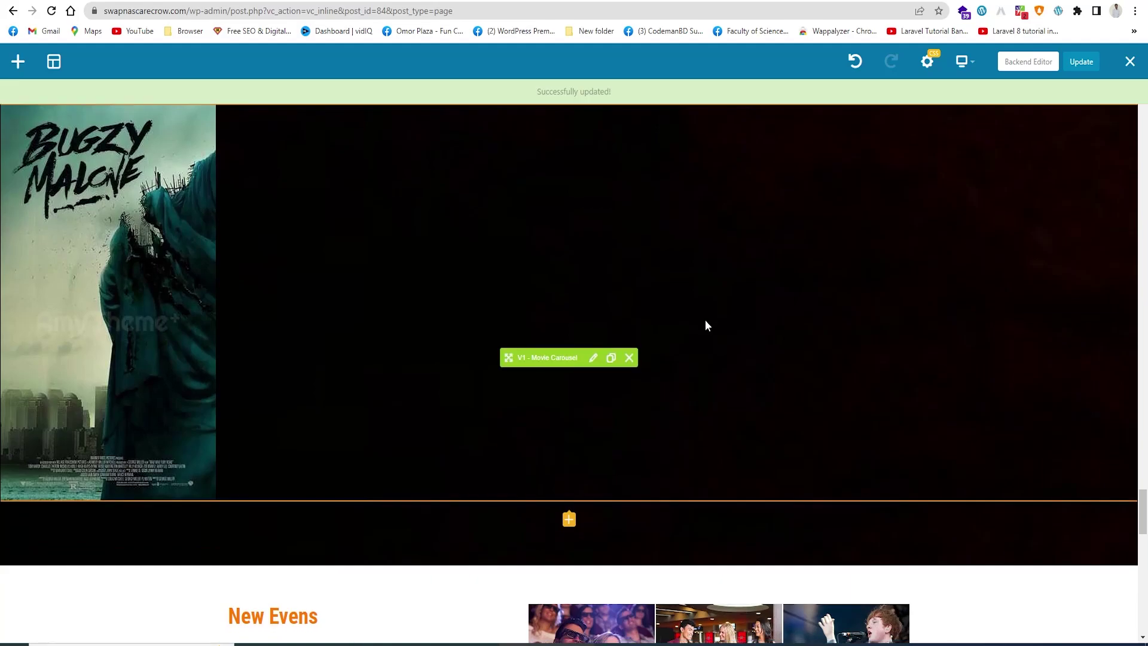
- Reload the live site tab and scroll through the updated homepage
key(ctrl+Tab)
key(F5)
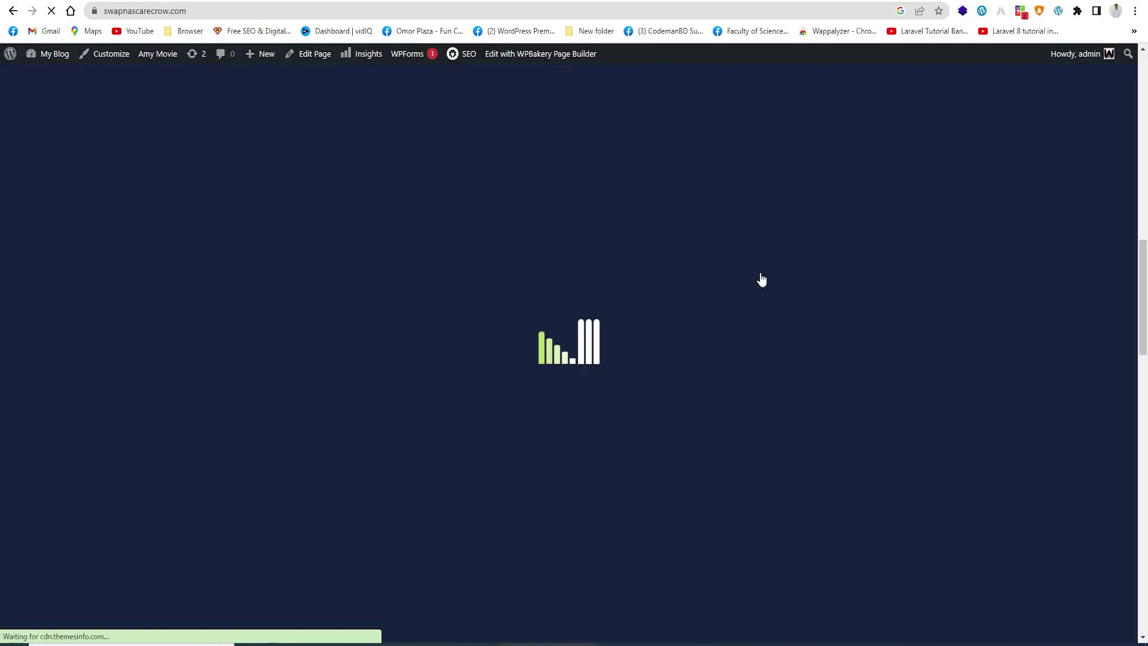
scroll(559, 296, down, 3)
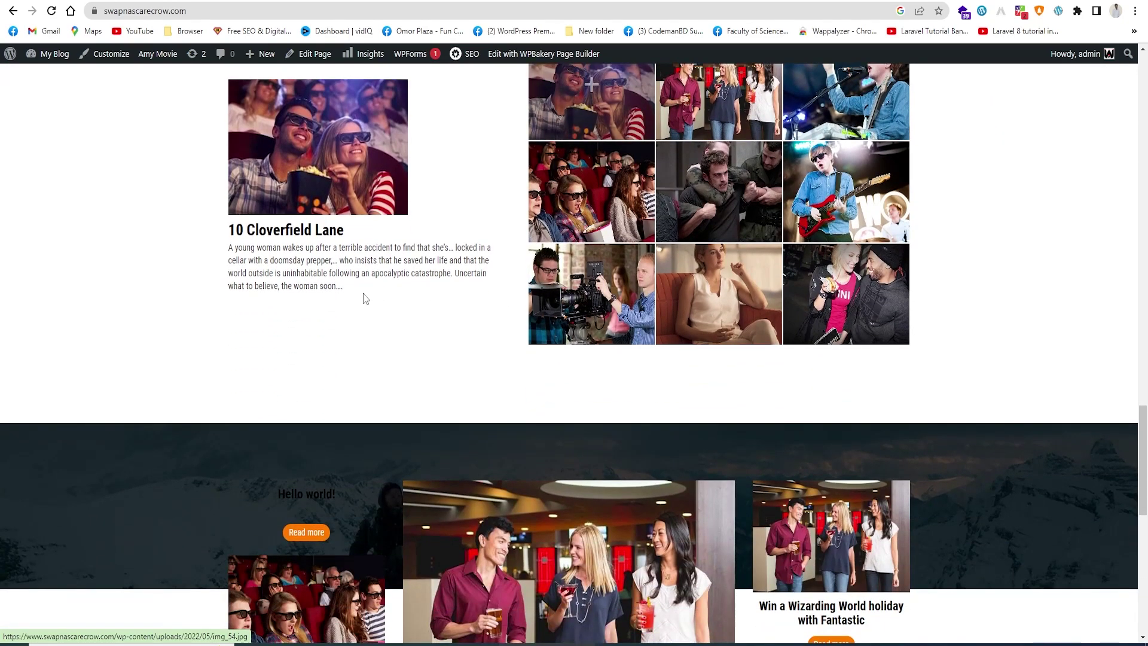
scroll(435, 231, up, 3)
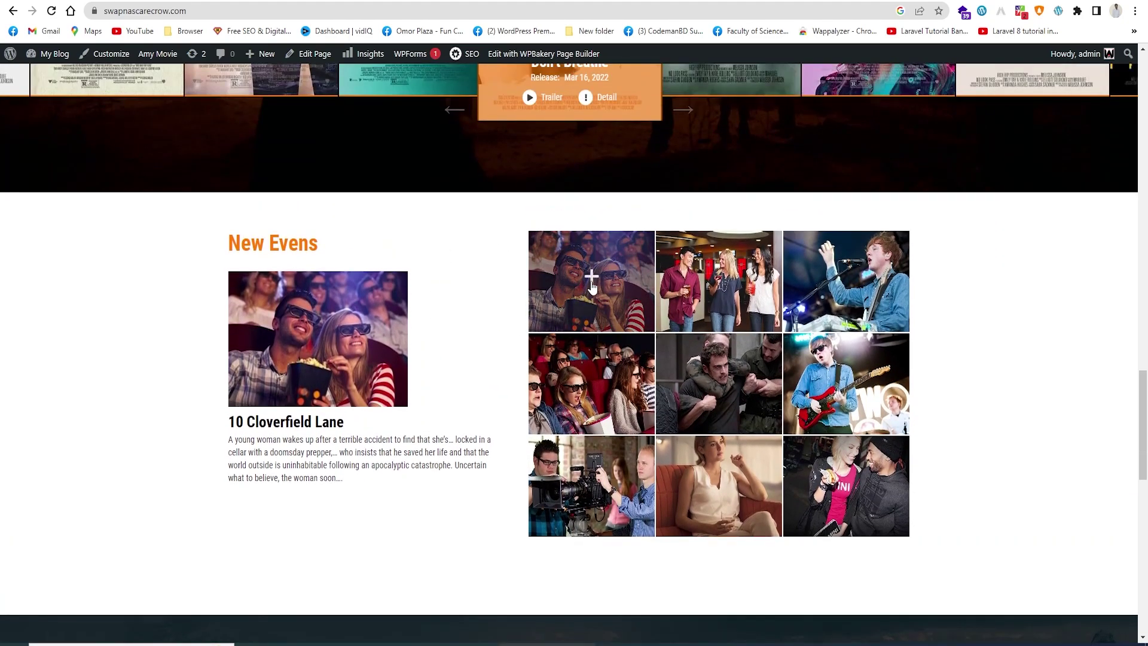
scroll(632, 405, down, 2)
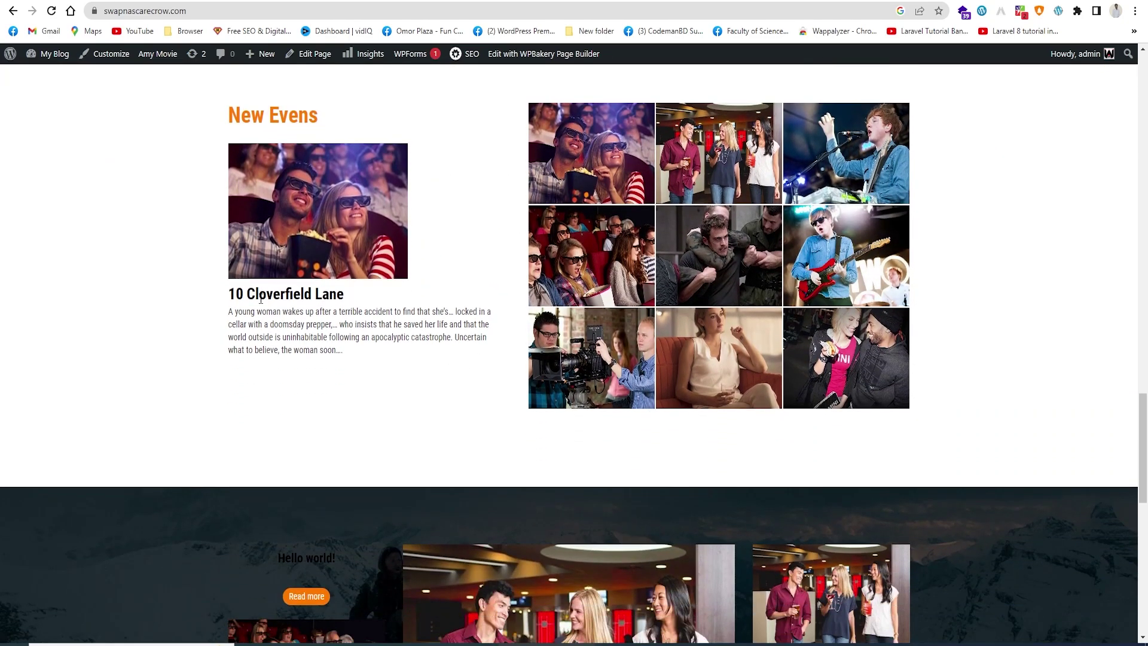
scroll(718, 324, down, 5)
scroll(715, 321, up, 5)
scroll(526, 256, down, 2)
scroll(525, 255, down, 6)
scroll(419, 269, up, 4)
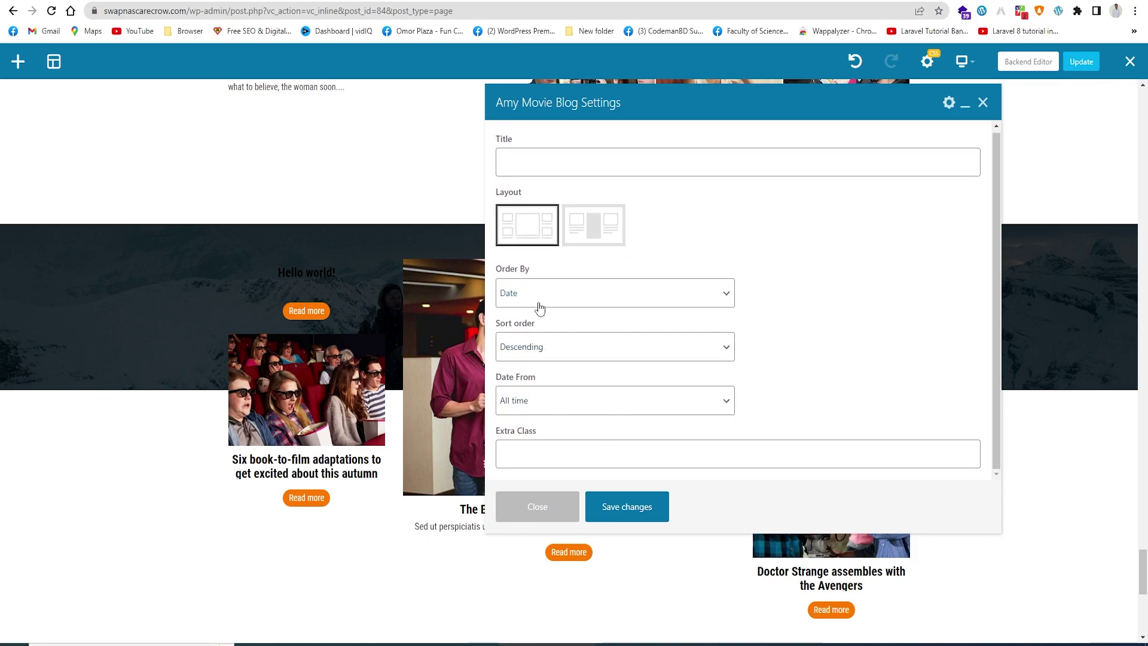
- Try the second Amy Movie Blog layout, revert to the first, and close the settings
click(611, 225)
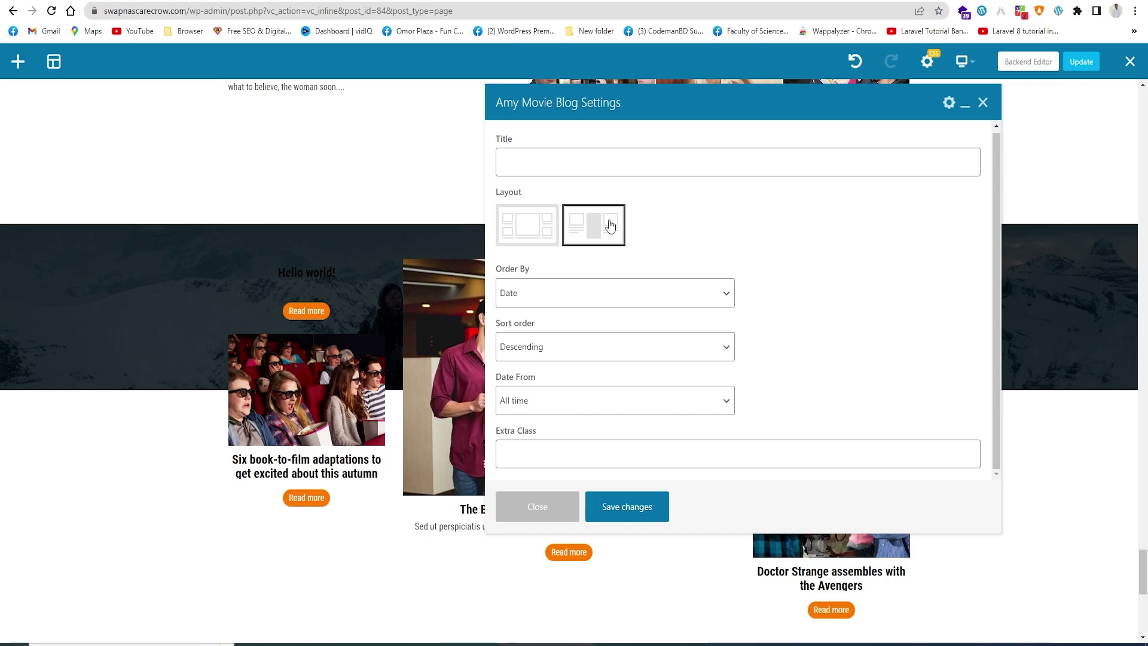
click(542, 226)
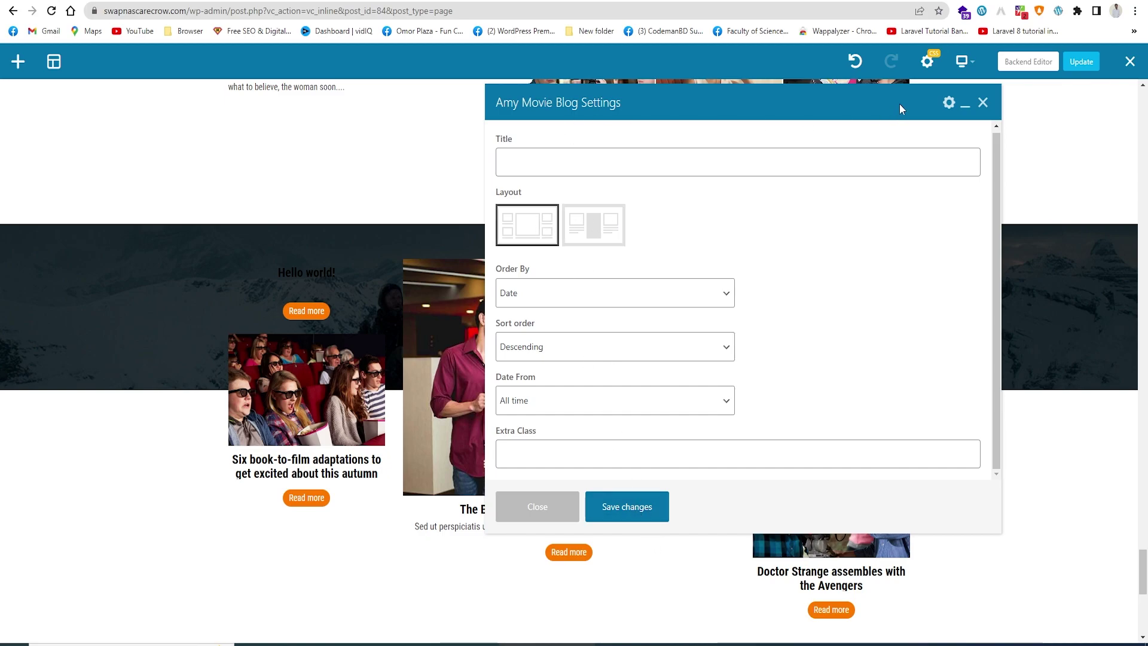
click(980, 105)
scroll(556, 505, down, 4)
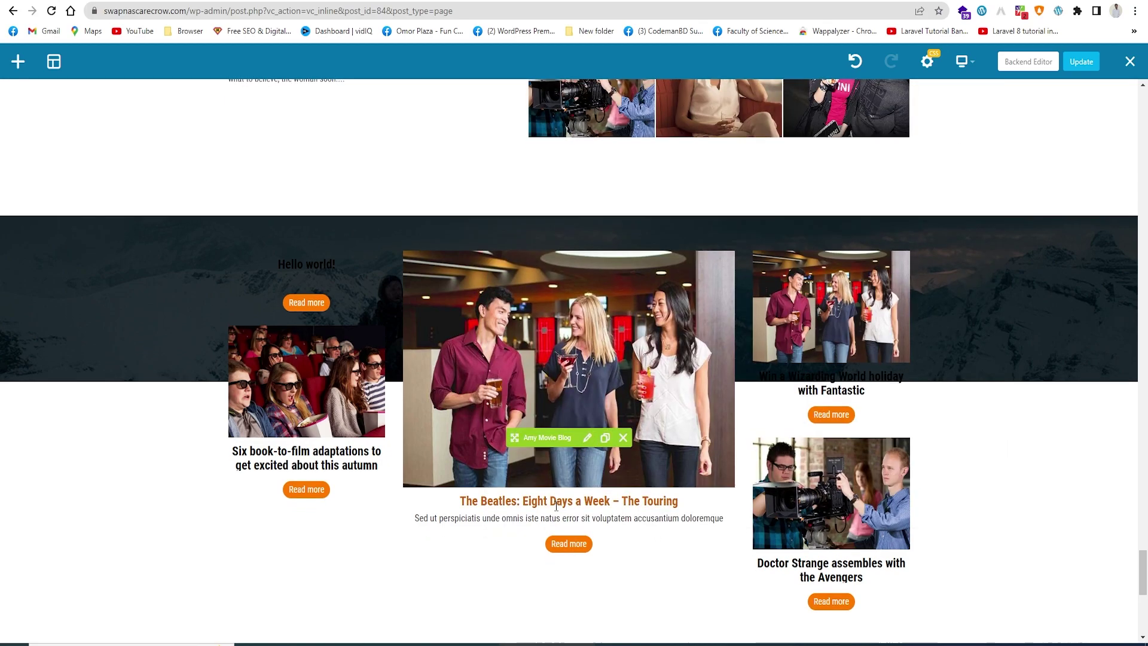
scroll(555, 499, up, 3)
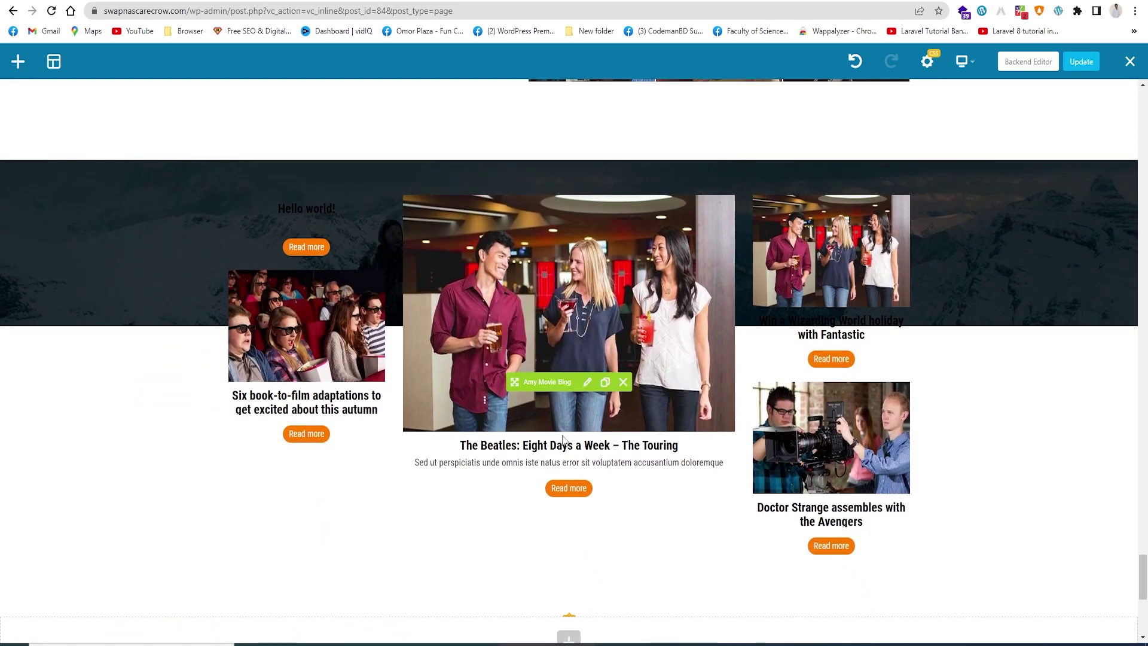
scroll(562, 435, down, 5)
scroll(562, 435, up, 7)
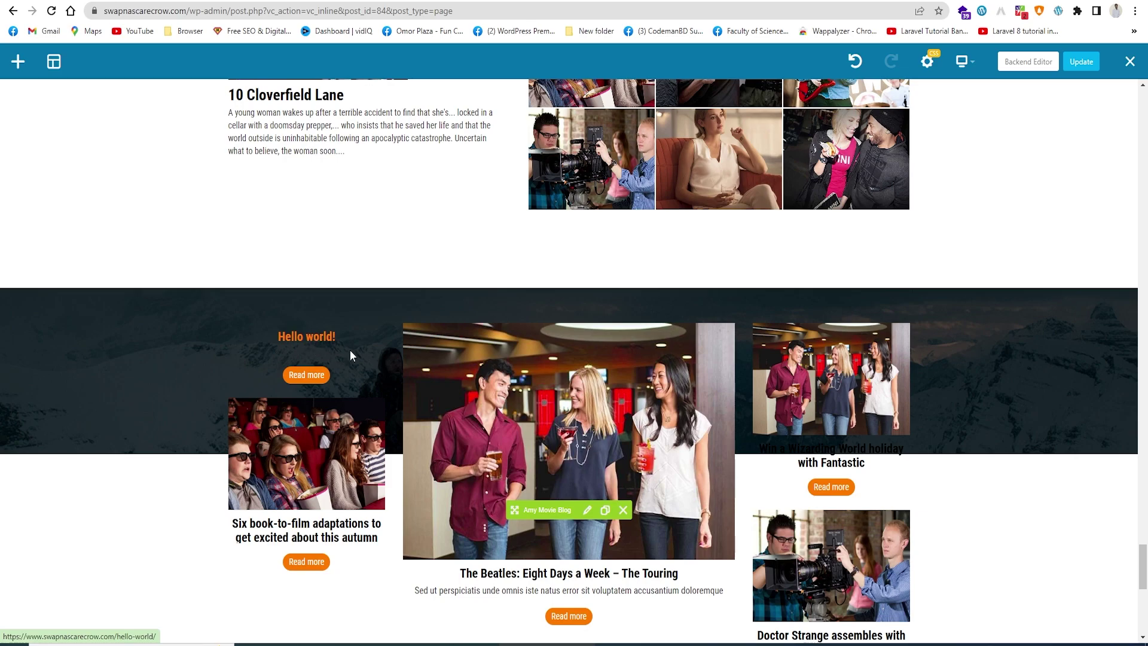
- Set the blog section Title to 'Read Aur Blogs' and save the changes
click(587, 510)
click(543, 173)
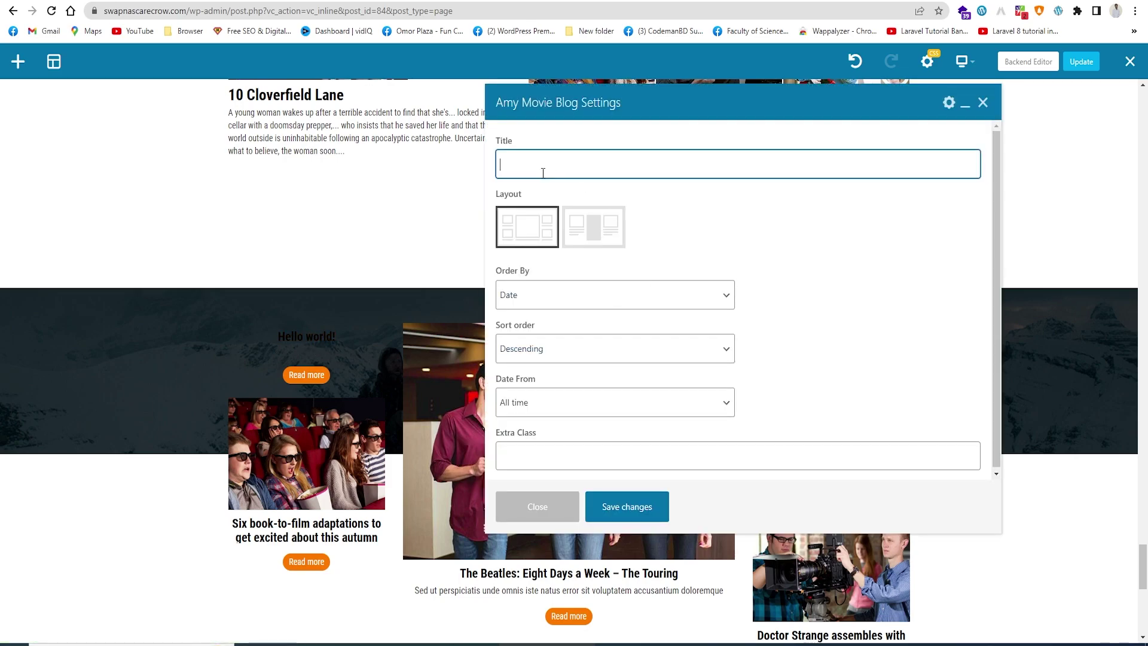
text(Read Bo)
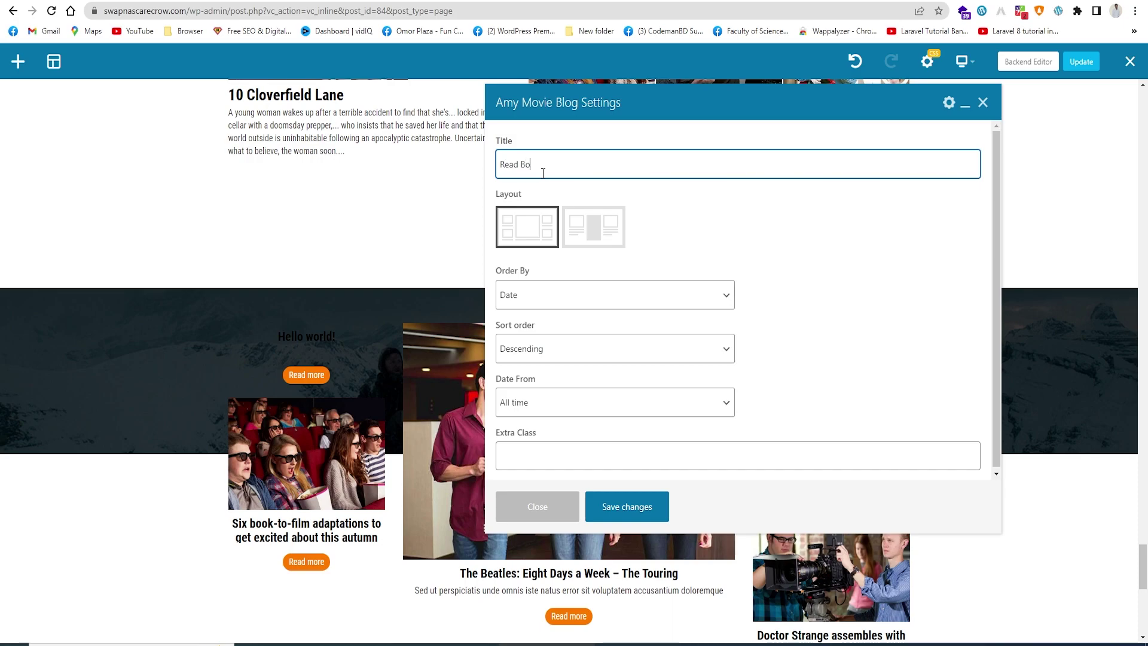
text(d )
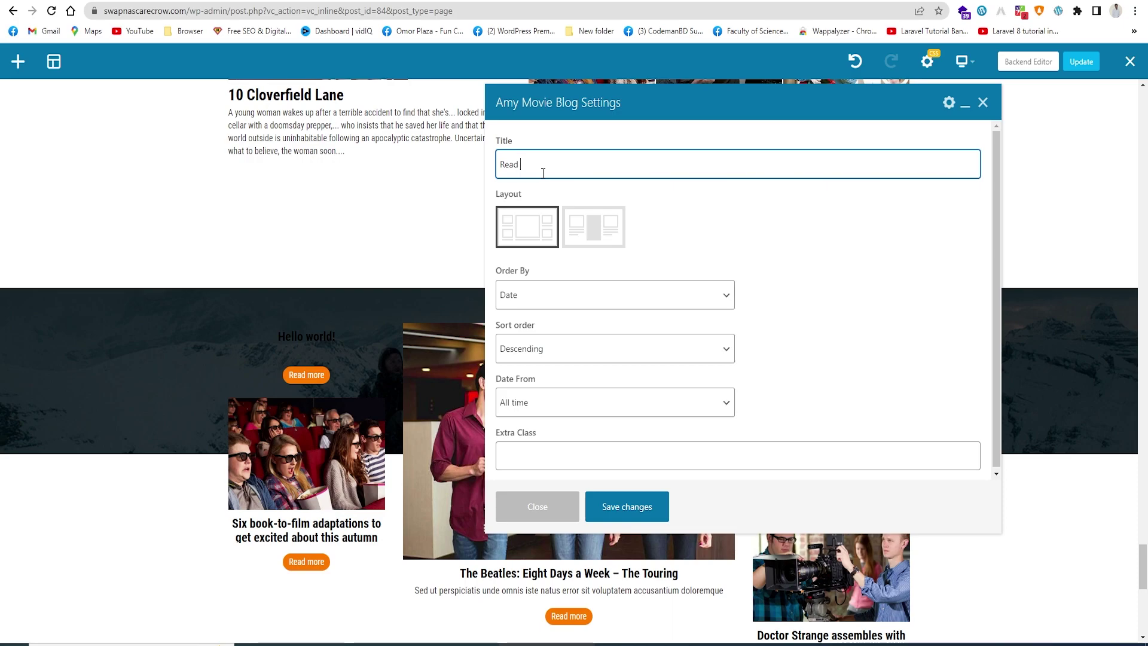
text(Aur Blogs)
click(614, 517)
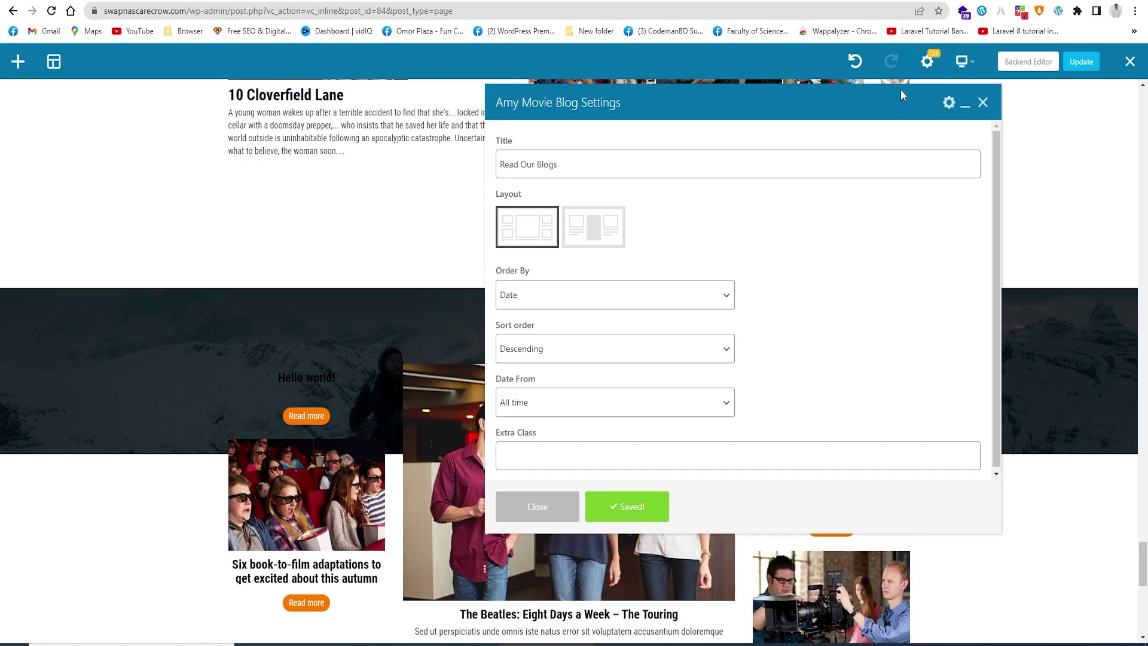